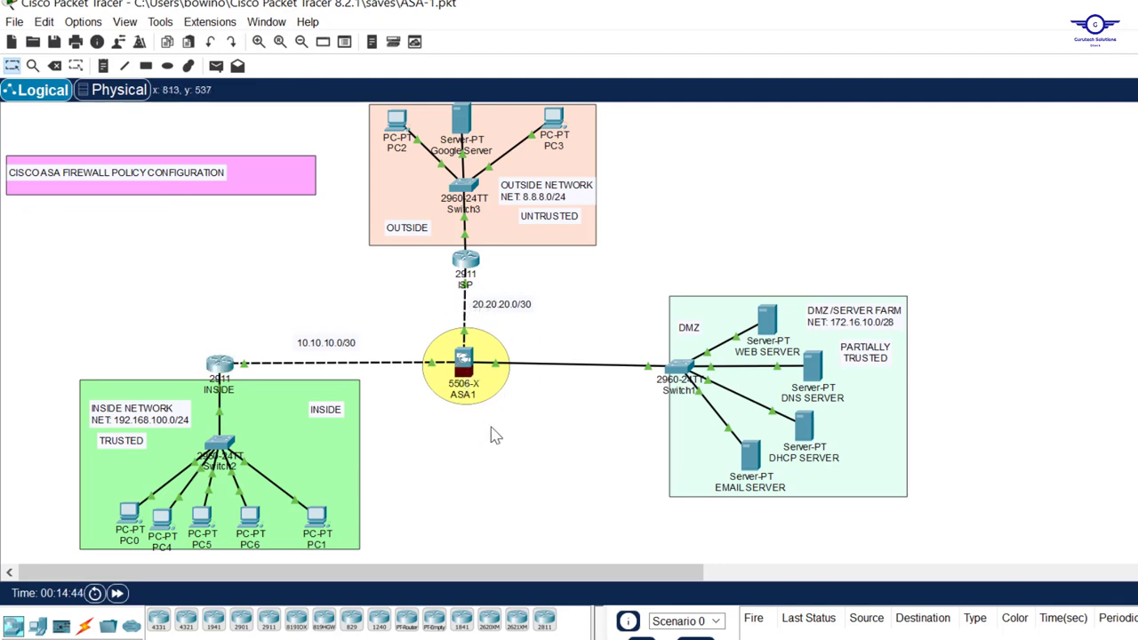
Examine the ASA firewall, the ISP link and the inside network in the topology
left_click_drag(175, 309, 558, 363)
left_click_drag(407, 308, 551, 421)
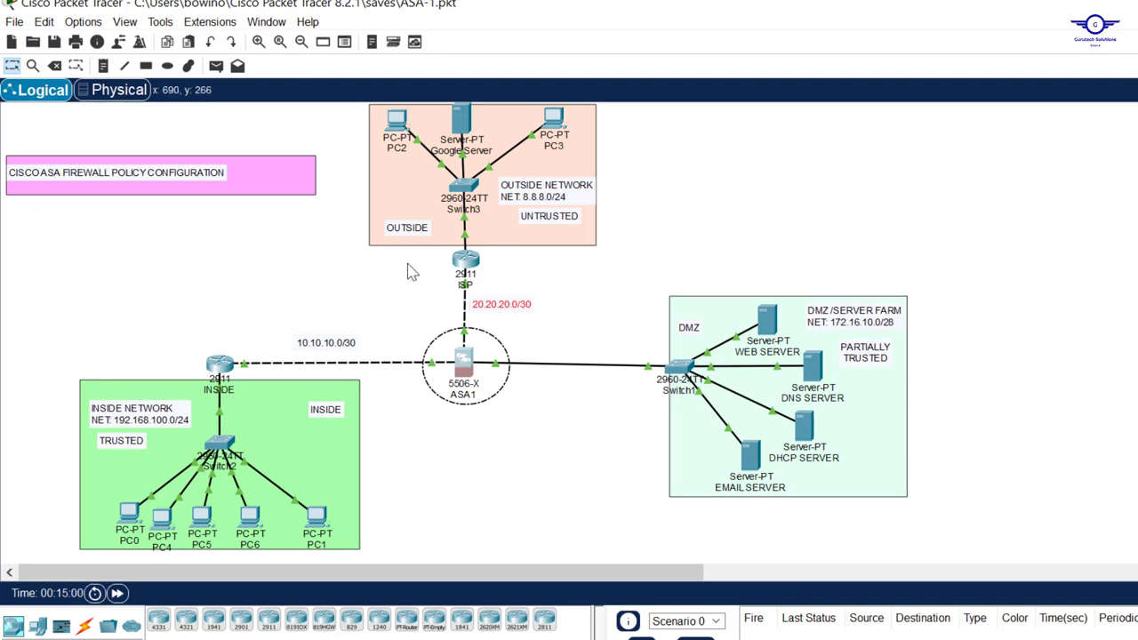
left_click_drag(396, 261, 536, 285)
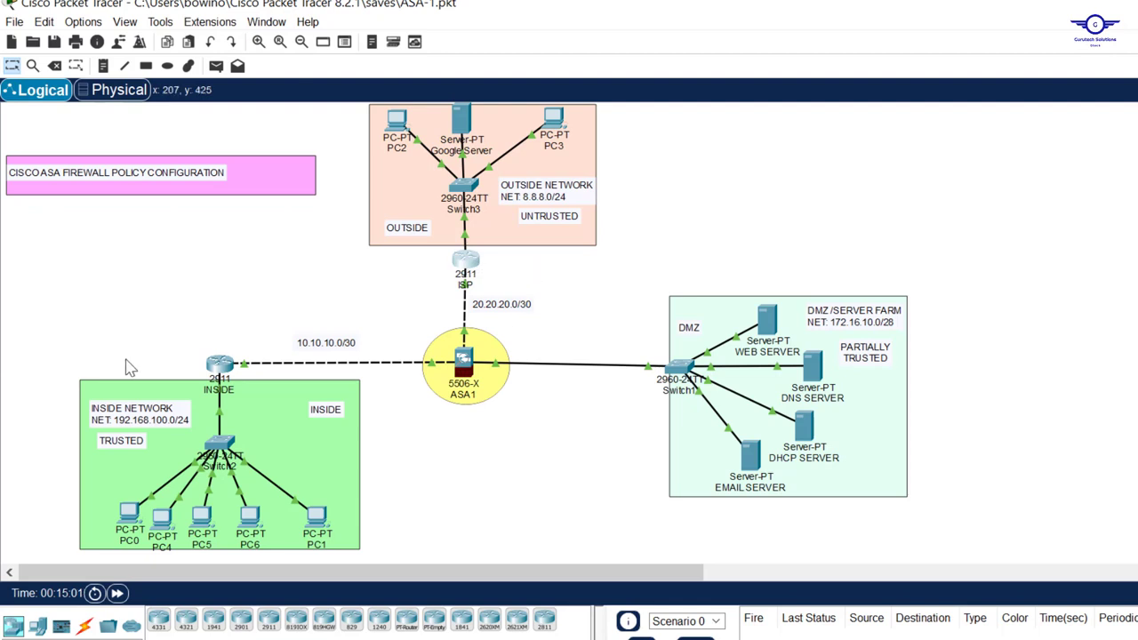
left_click_drag(45, 361, 387, 558)
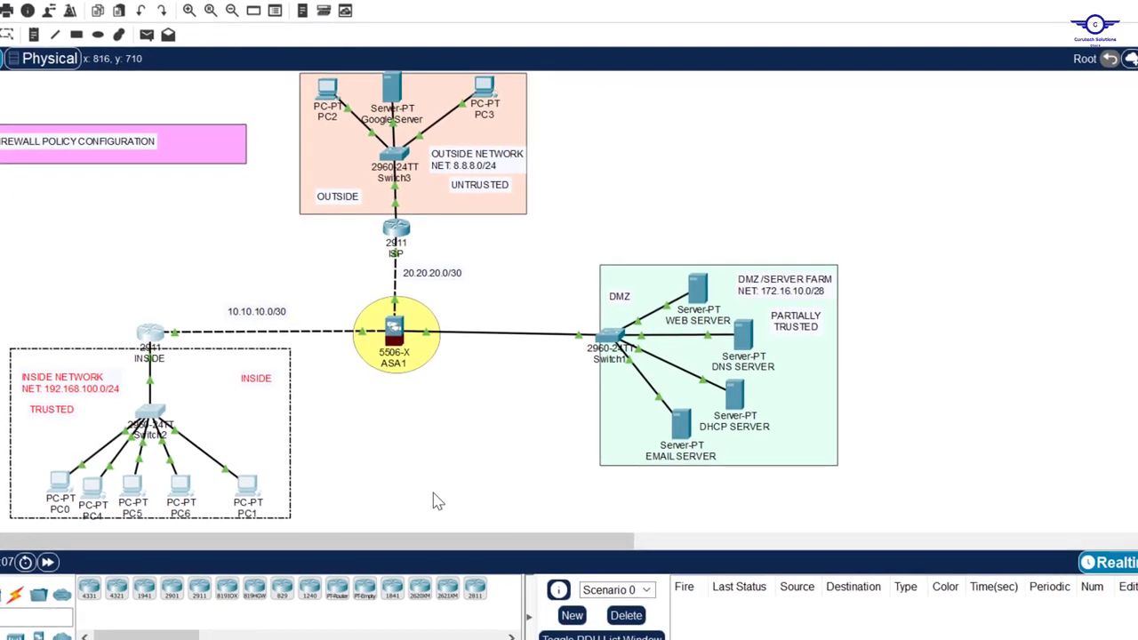
left_click(504, 525)
Switch to the topics spreadsheet in Google Sheets and review the NAT + Network Objects and Inspection Policy + ACLs entries
left_click(653, 638)
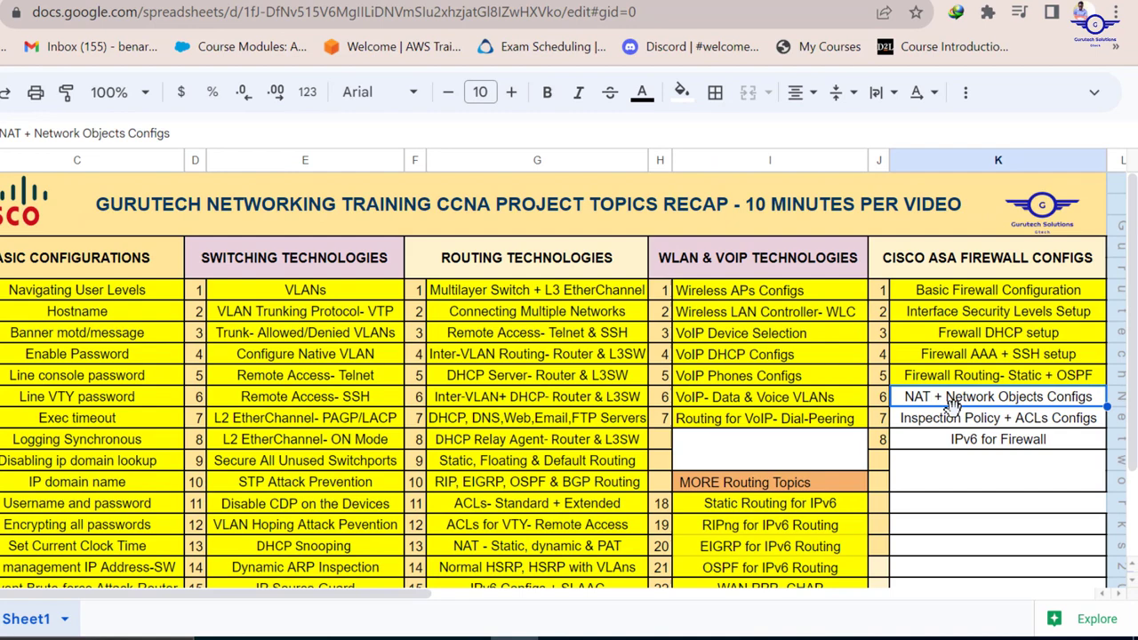
left_click(944, 420)
left_click_drag(934, 402, 988, 427)
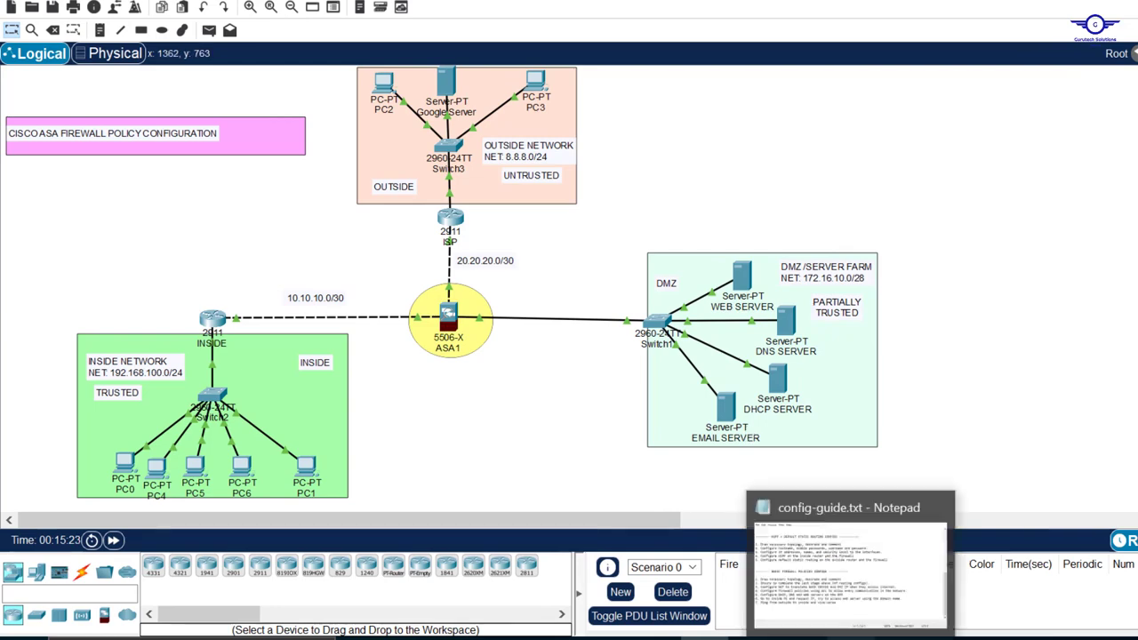
Switch to config-guide.txt in Notepad and review the first basic firewall policies task against the Packet Tracer topology
left_click(840, 638)
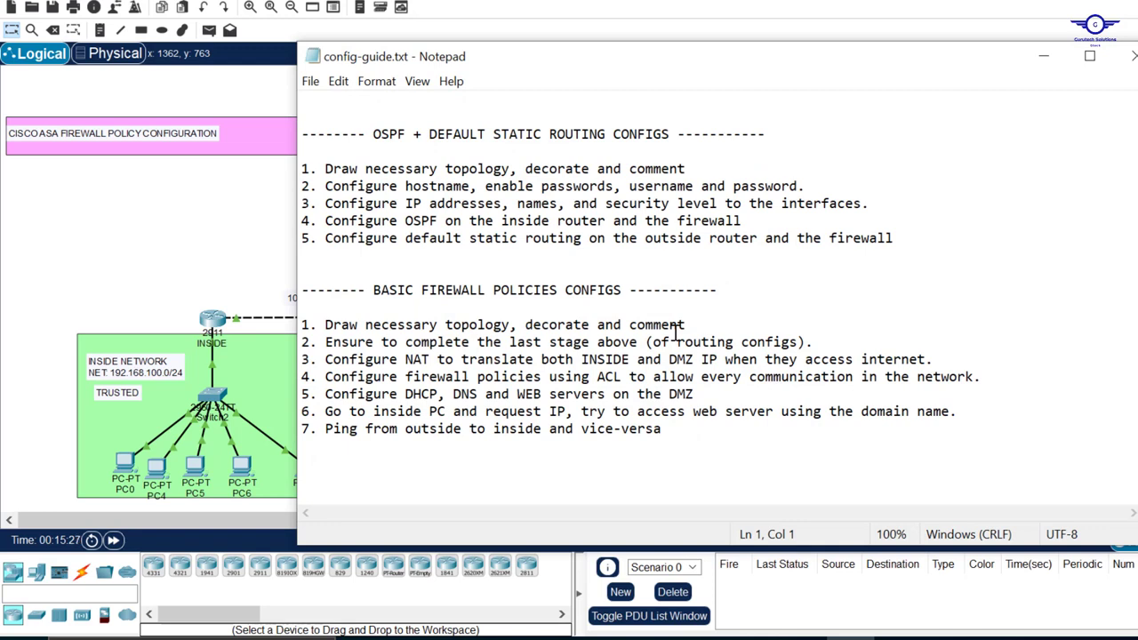
left_click_drag(373, 290, 629, 282)
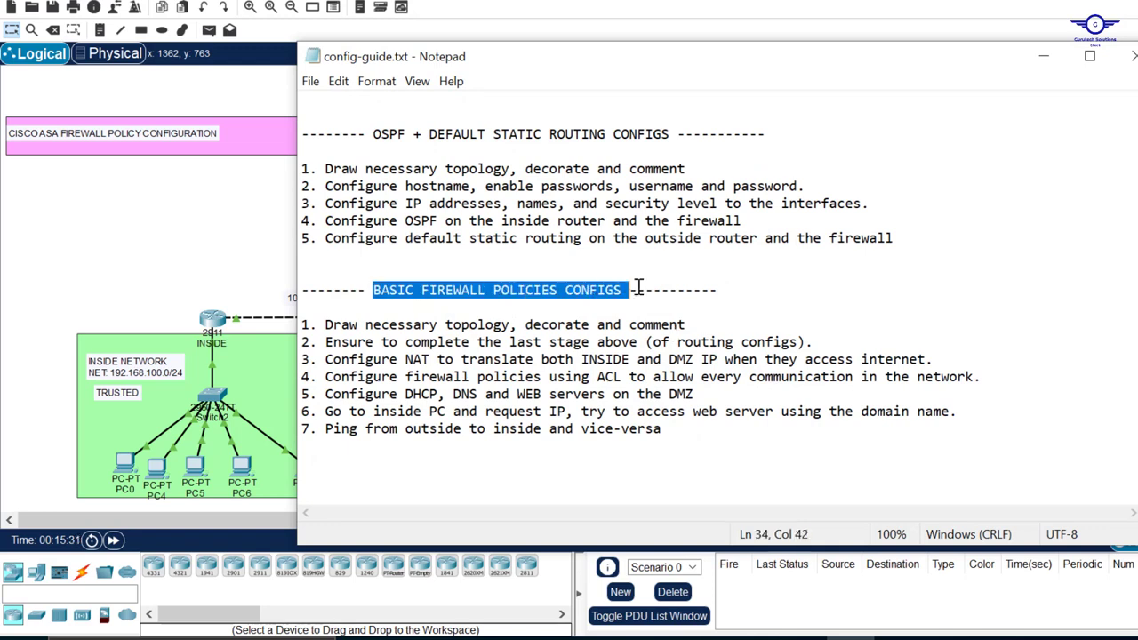
left_click_drag(687, 325, 327, 329)
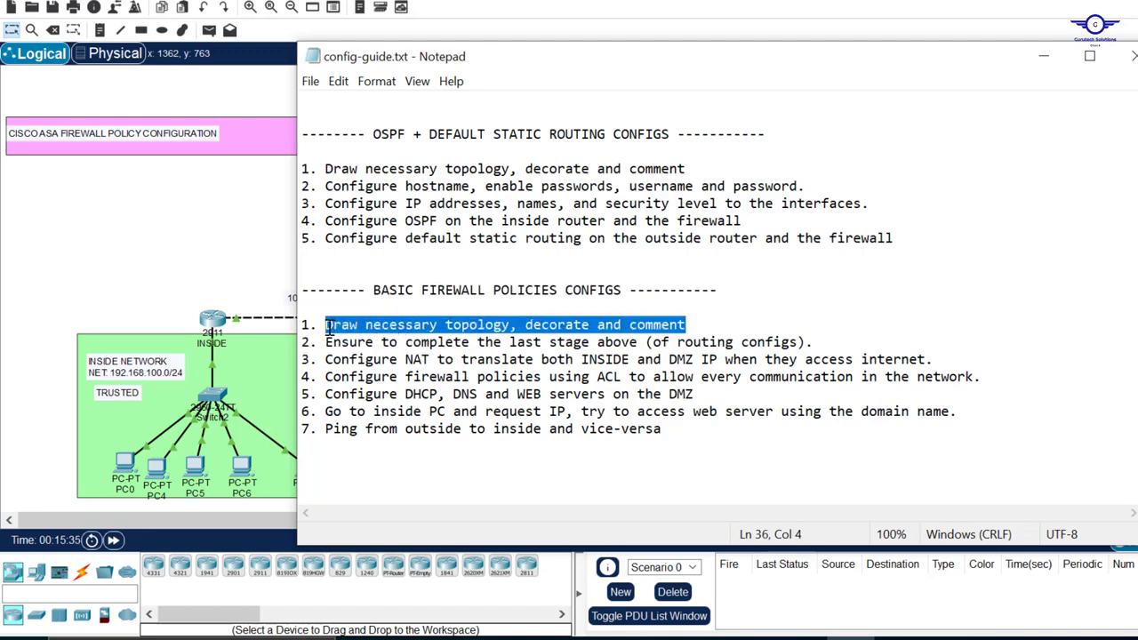
left_click(217, 226)
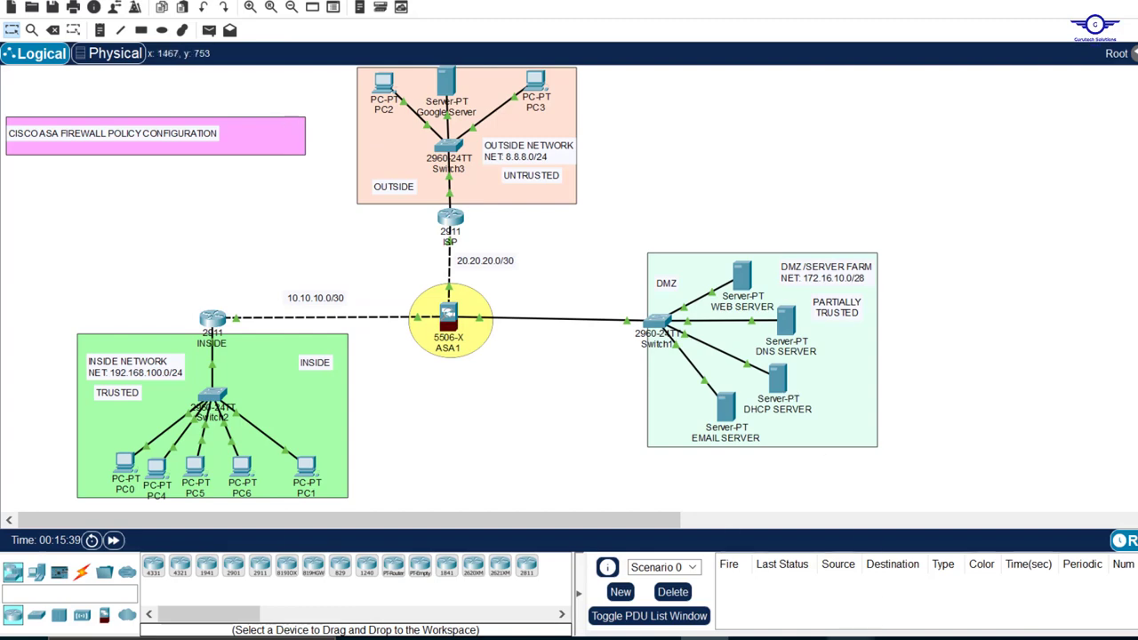
left_click(851, 639)
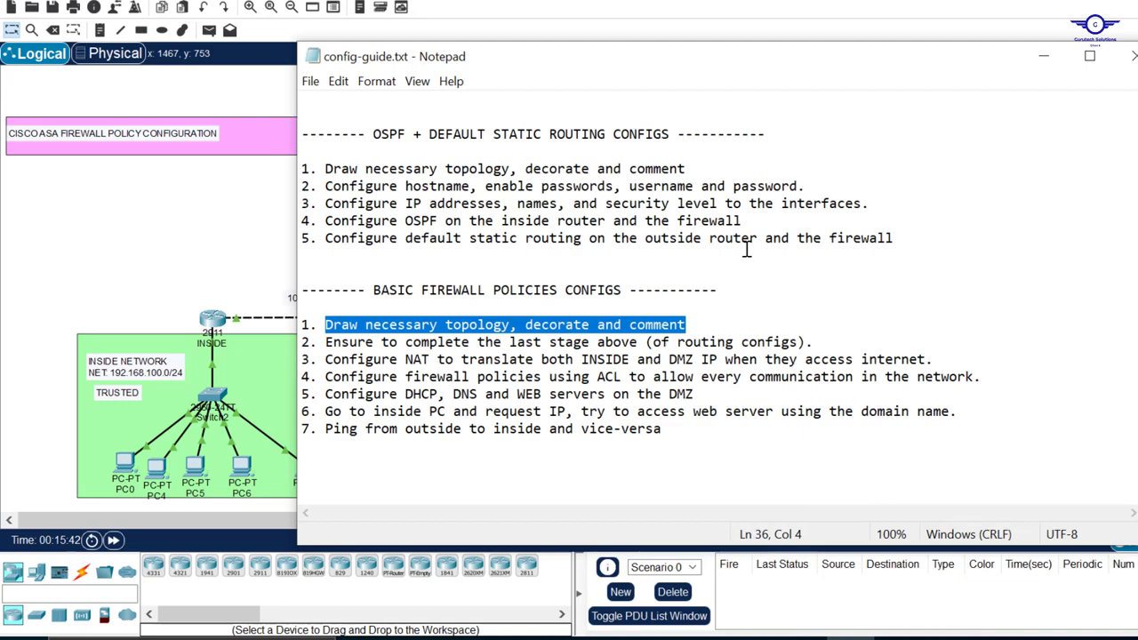
Review the DHCP, SSH, OSPF + default static routing and basic firewall policies sections of the configuration guide
scroll(747, 249, "up", 5)
scroll(747, 249, "up", 3)
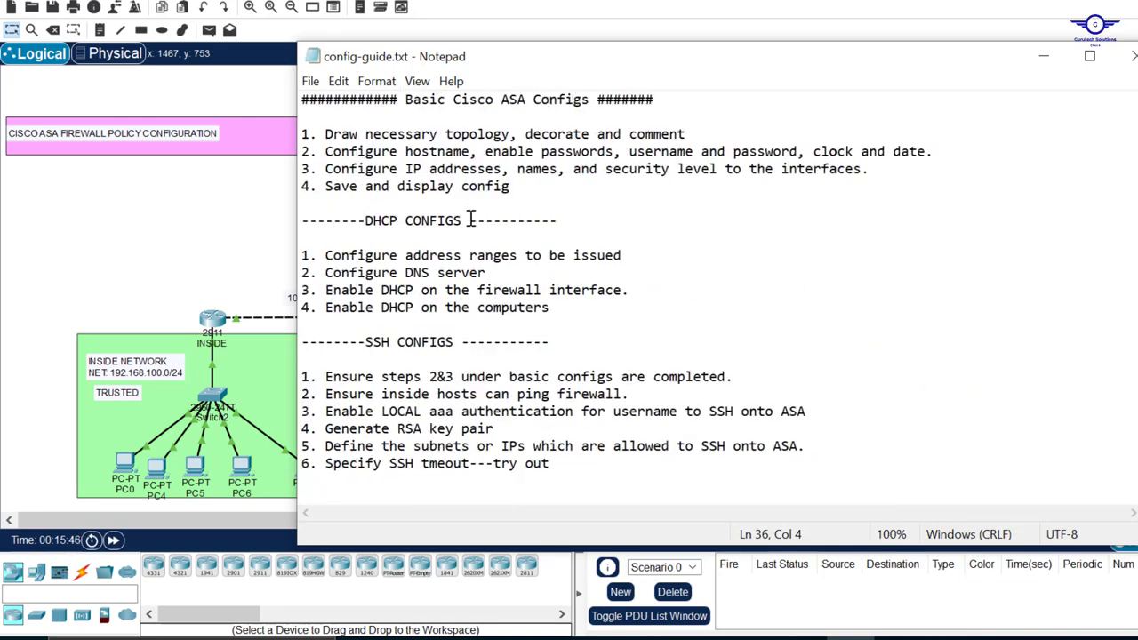
left_click_drag(471, 221, 359, 224)
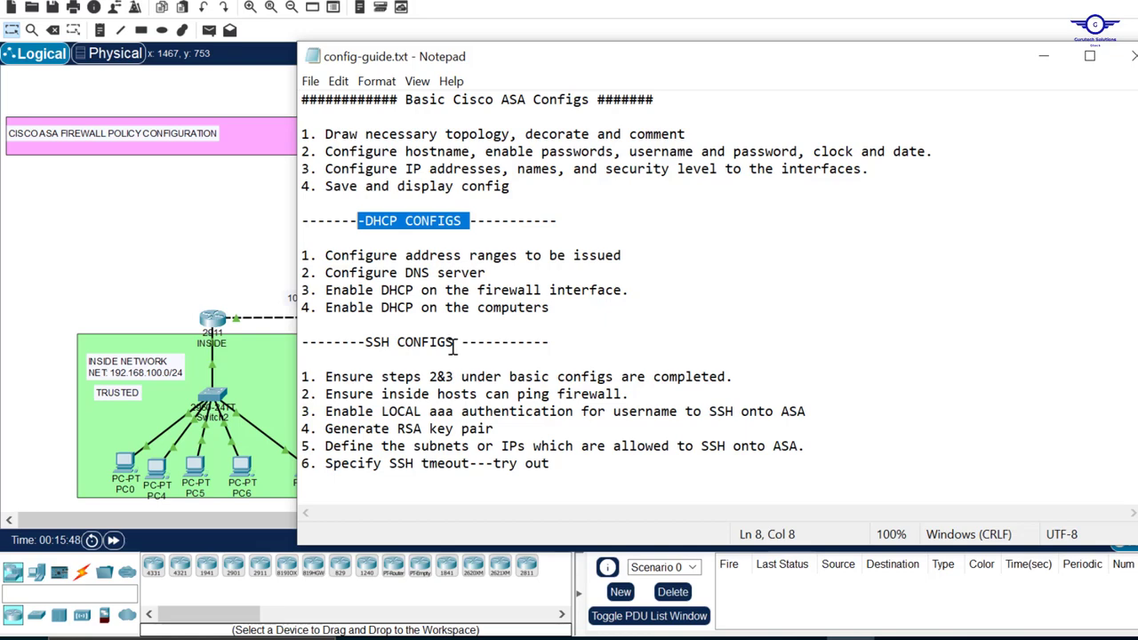
left_click_drag(453, 347, 382, 345)
scroll(566, 328, "down", 3)
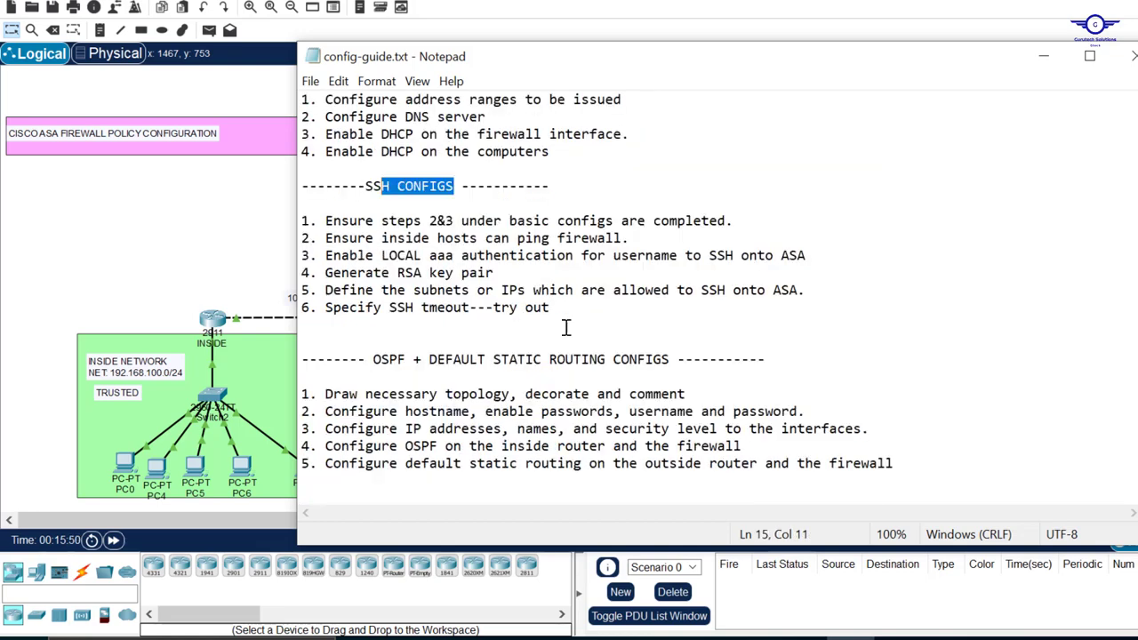
left_click_drag(680, 359, 381, 357)
scroll(667, 343, "down", 4)
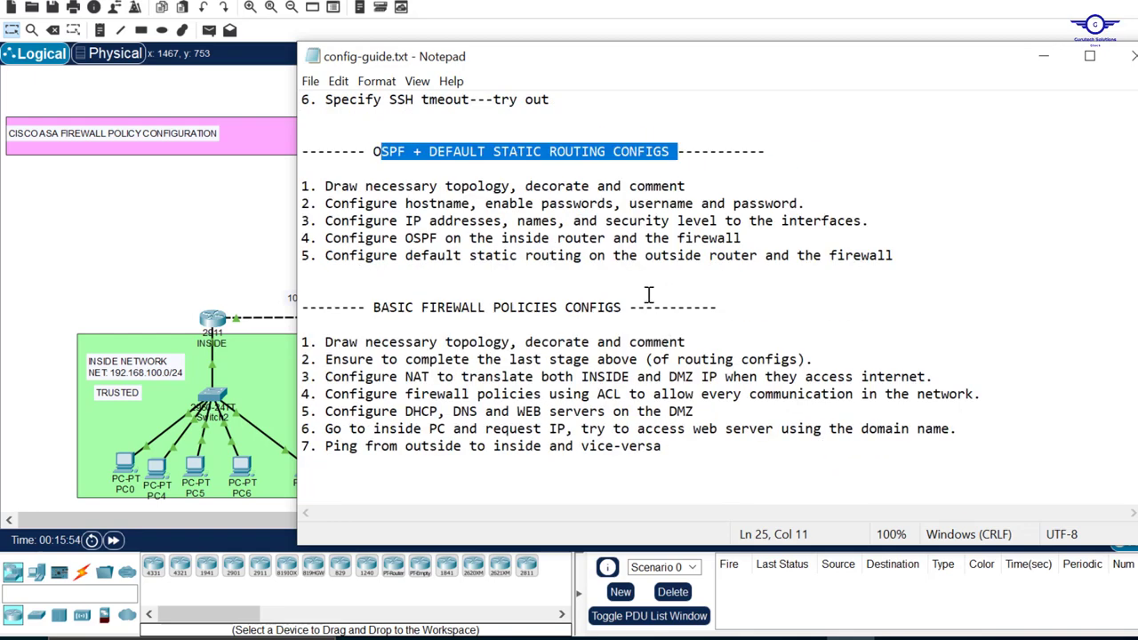
left_click_drag(620, 307, 376, 303)
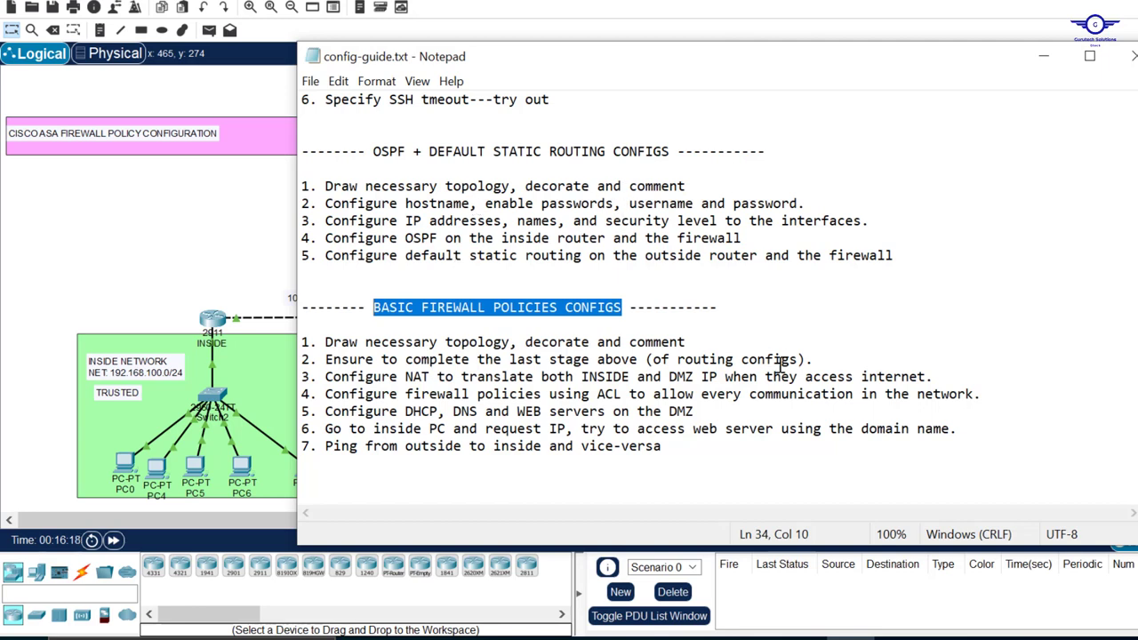
Review the guide's routing prerequisites and its NAT task for the INSIDE and DMZ networks, then return to the topology
left_click_drag(823, 356, 318, 360)
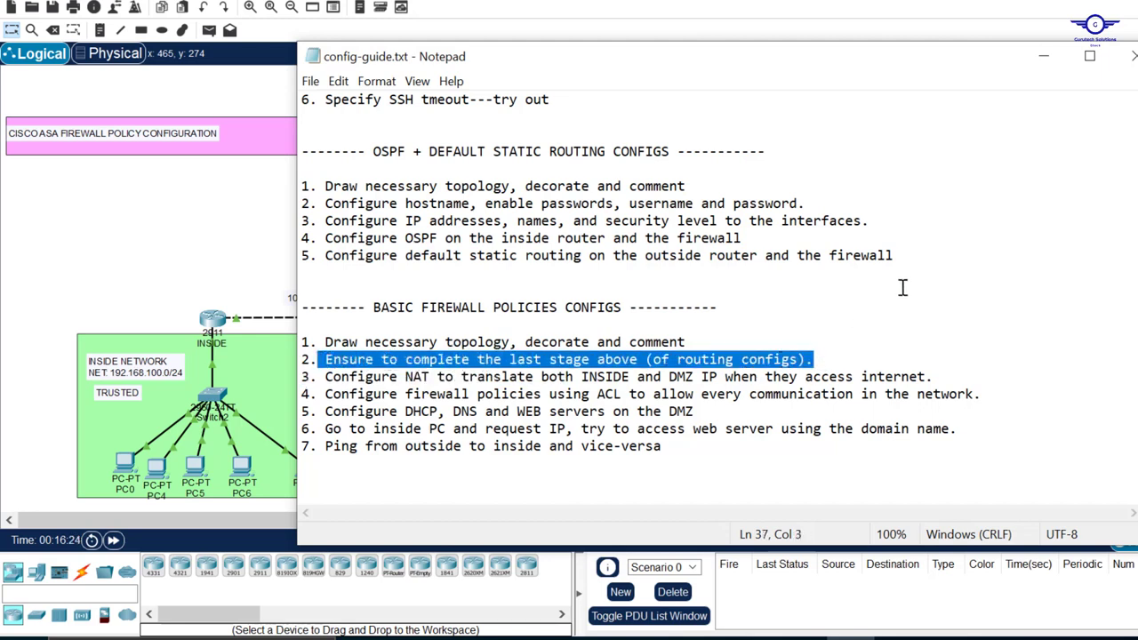
left_click_drag(927, 258, 301, 187)
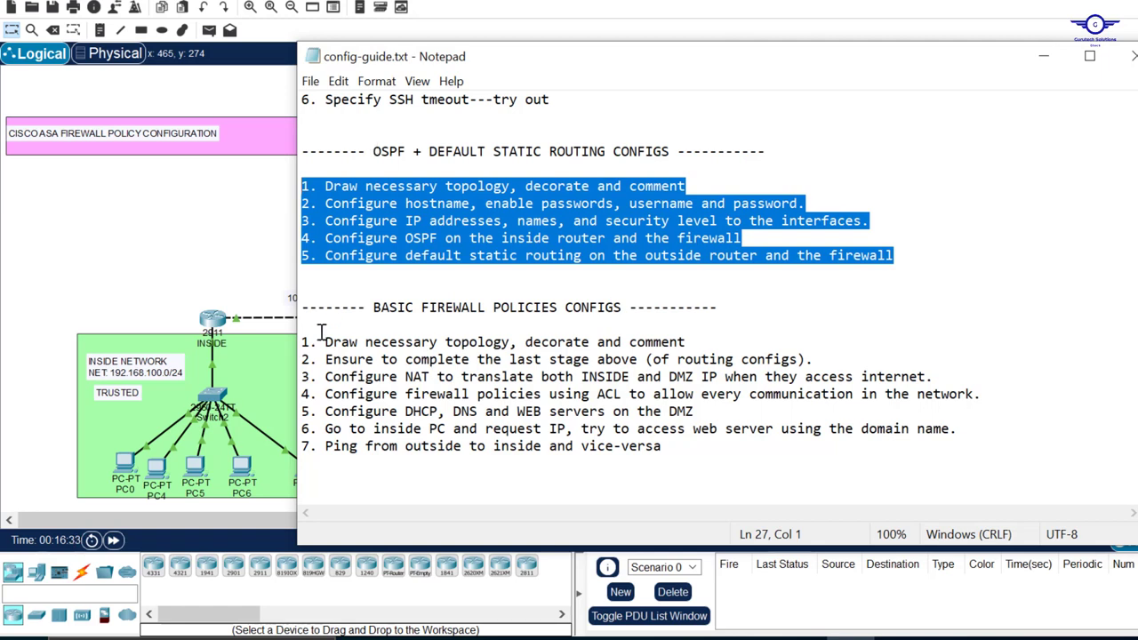
left_click(210, 243)
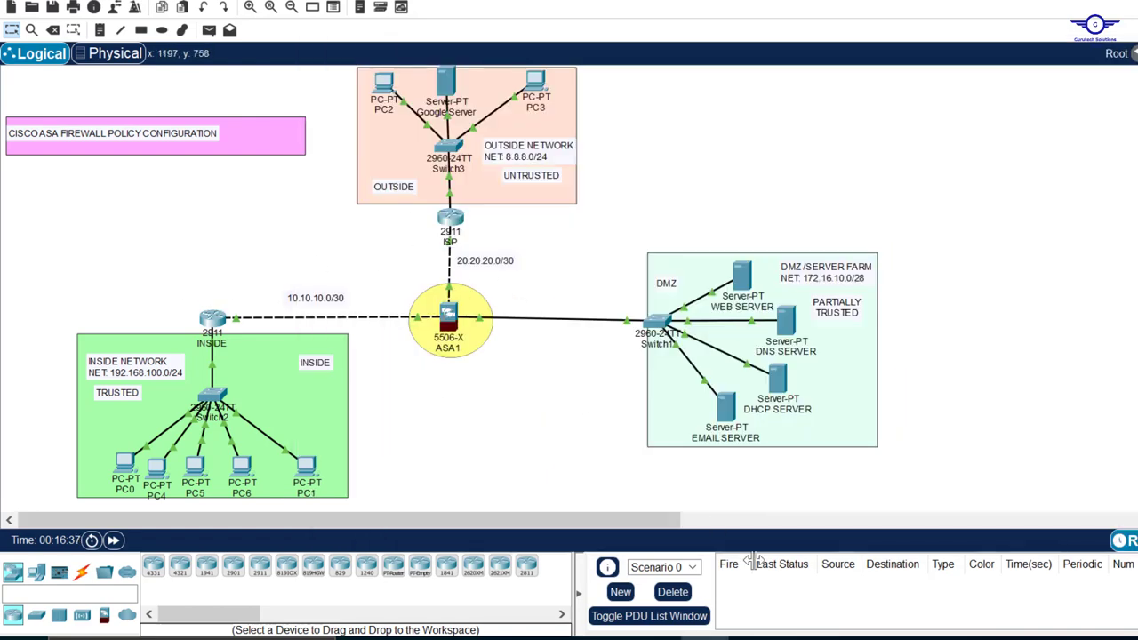
left_click(851, 639)
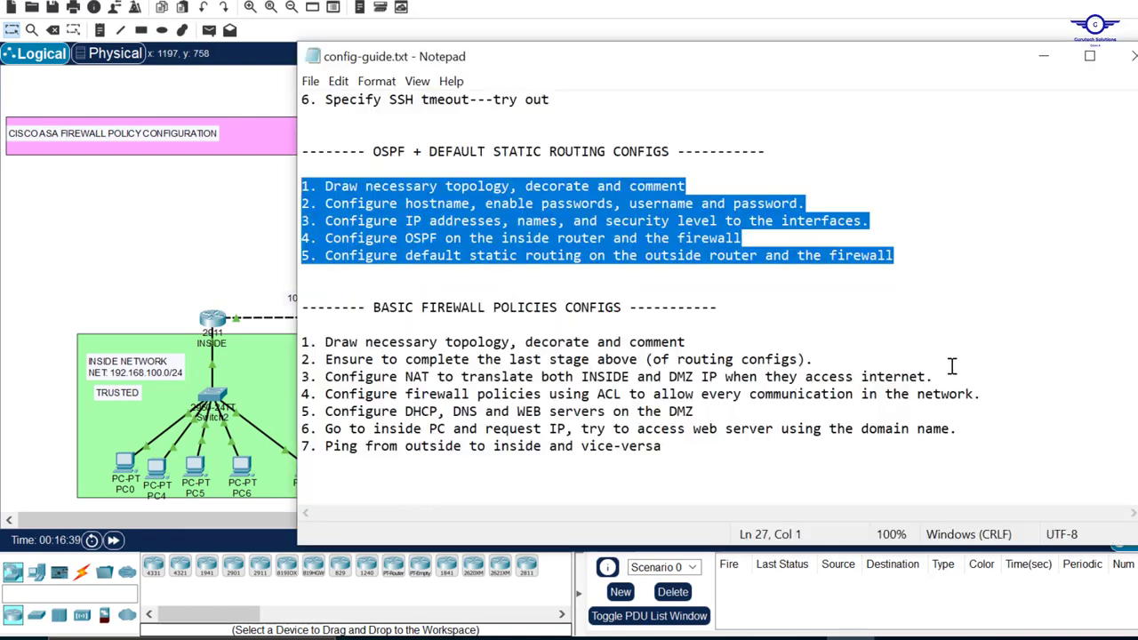
left_click_drag(948, 376, 317, 384)
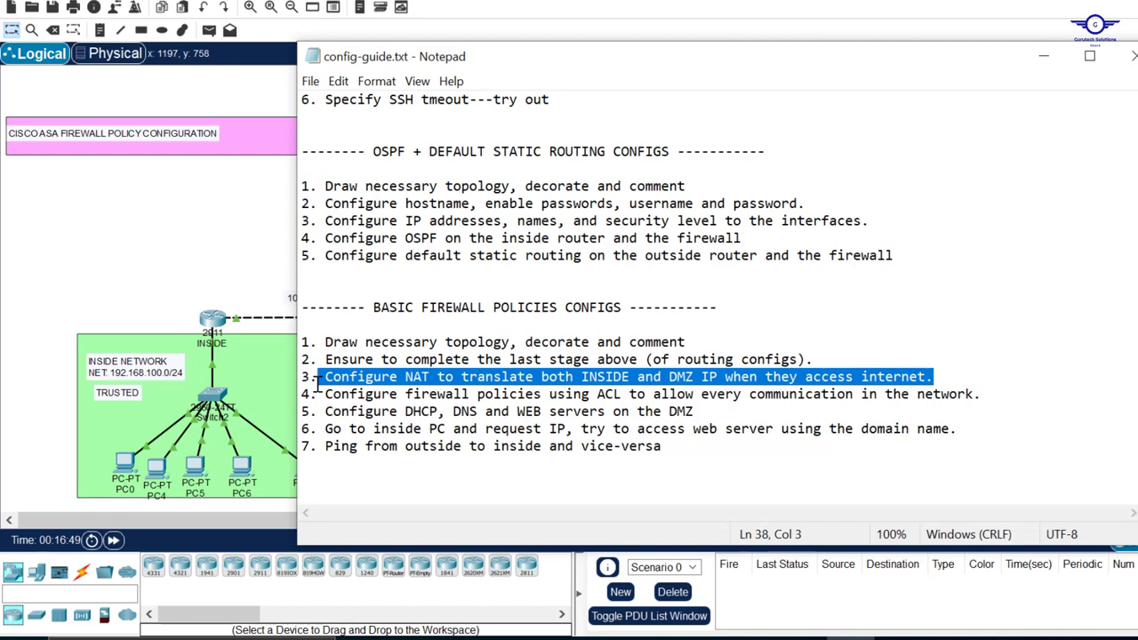
left_click(1046, 57)
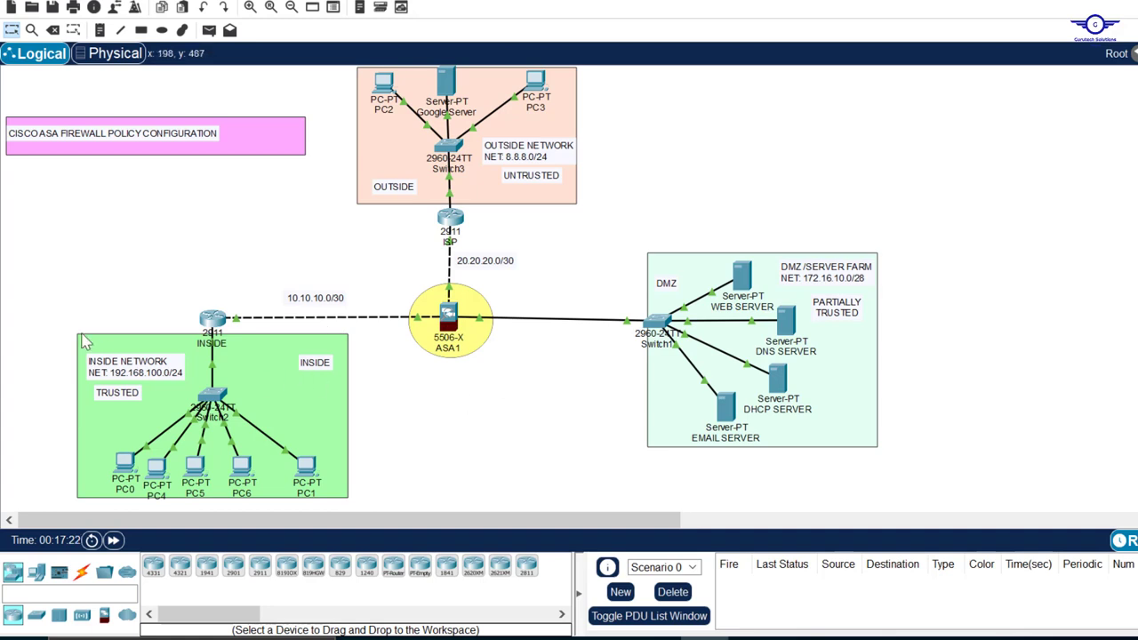
Examine the inside network, the DMZ server farm and the outside Google Server in the topology
left_click_drag(28, 320, 269, 484)
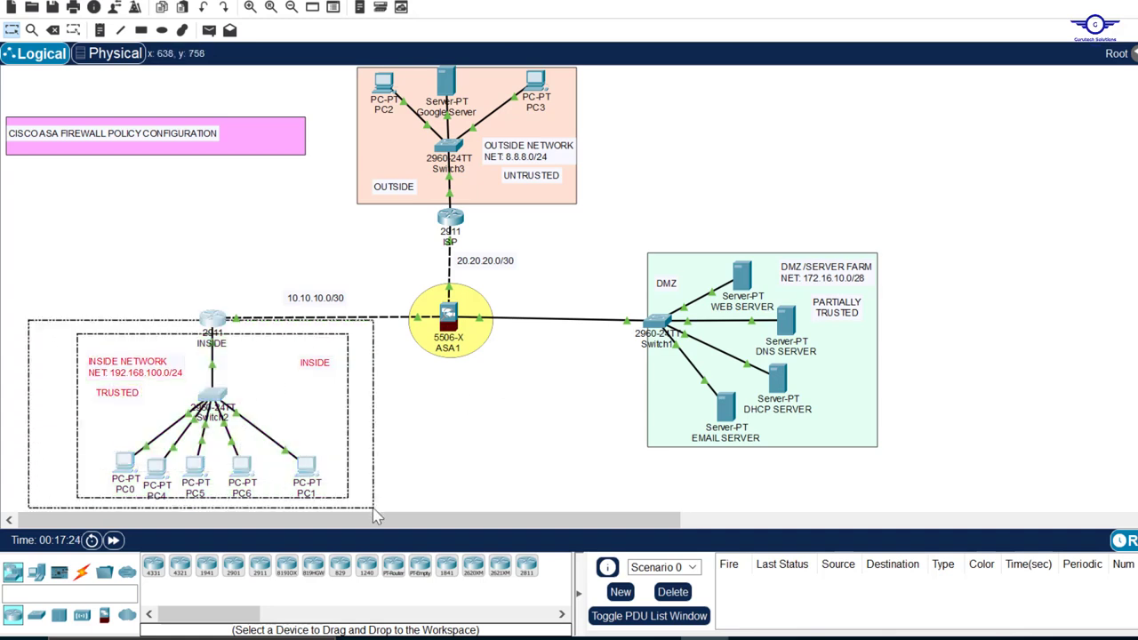
left_click_drag(622, 233, 930, 460)
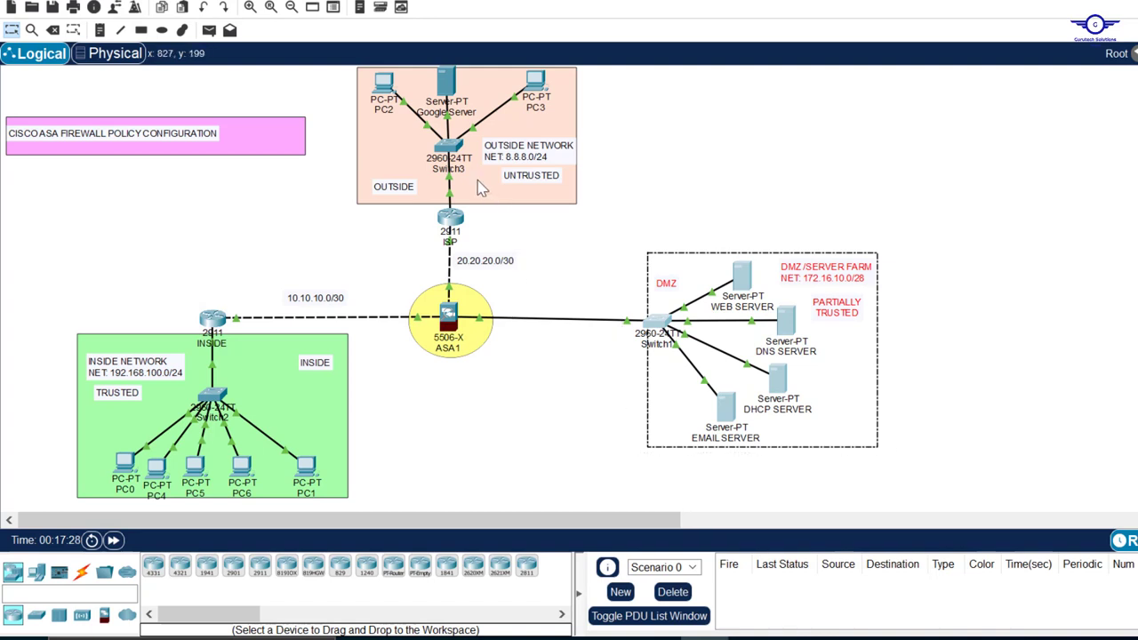
left_click(447, 76)
left_click_drag(448, 77, 448, 84)
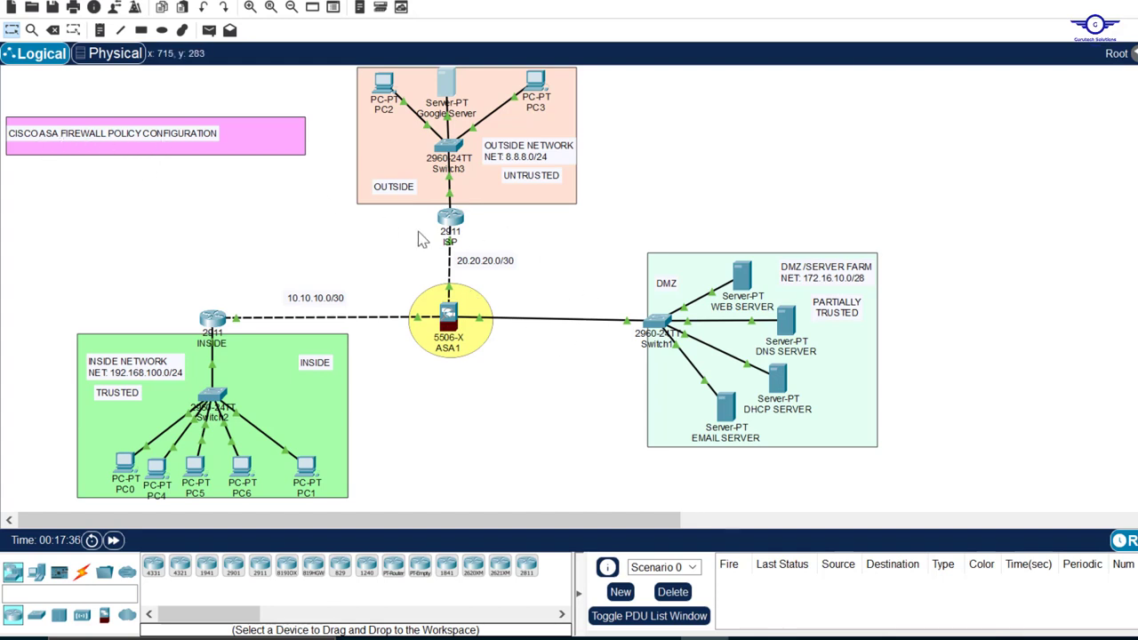
Open the ASA1 firewall's command-line interface and arrange its window beside the topology
left_click(450, 322)
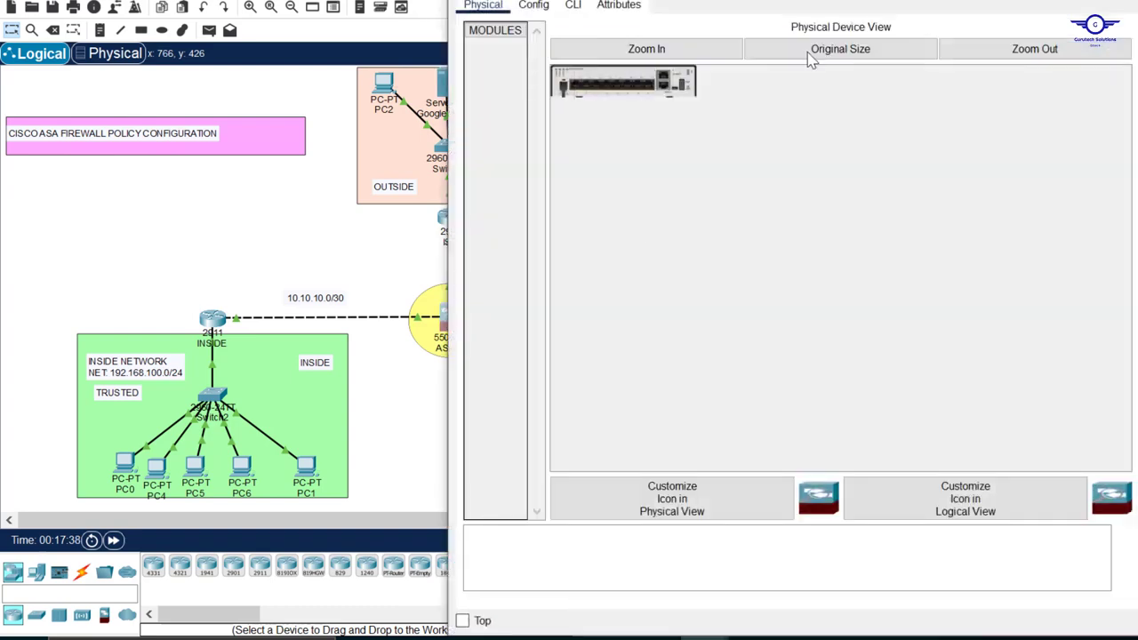
left_click_drag(781, 7, 797, 140)
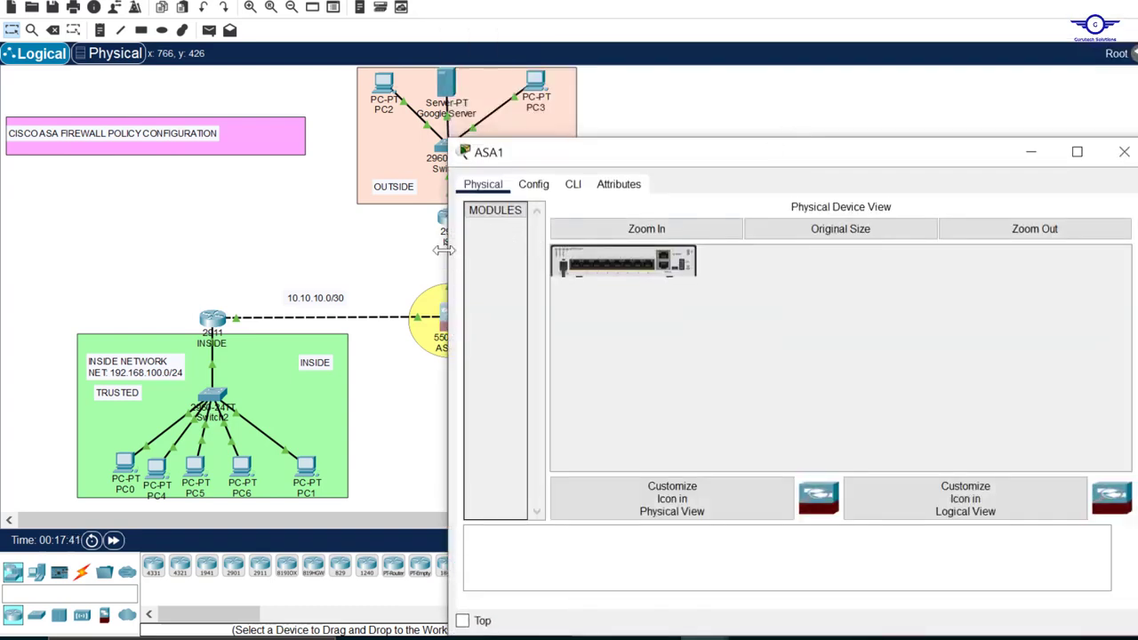
left_click_drag(451, 258, 535, 249)
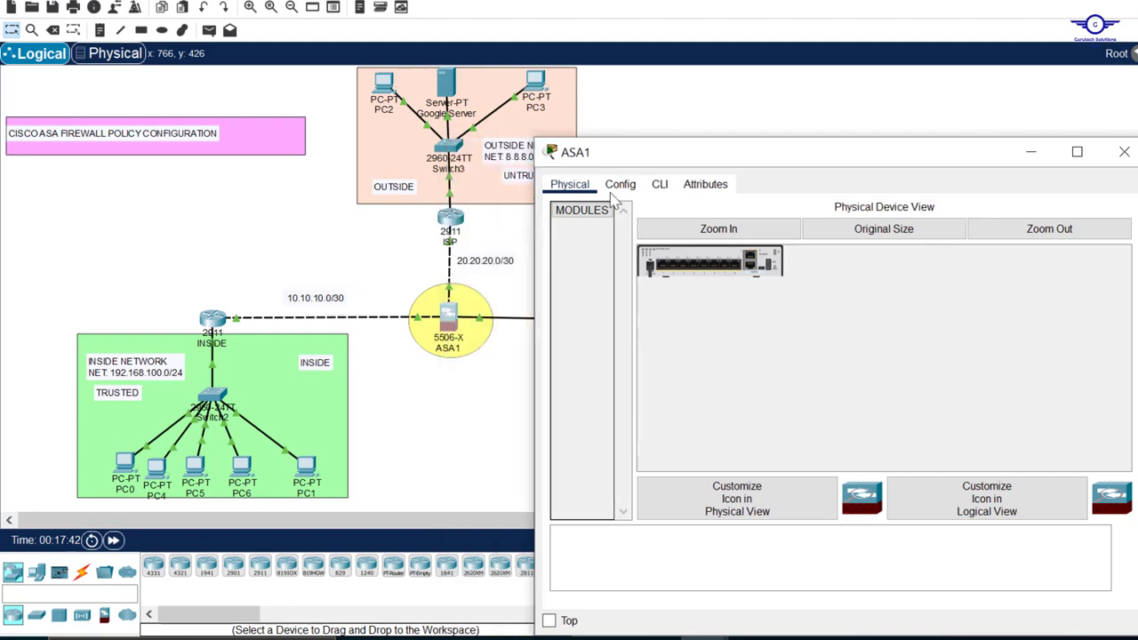
left_click(665, 188)
left_click_drag(724, 158, 719, 29)
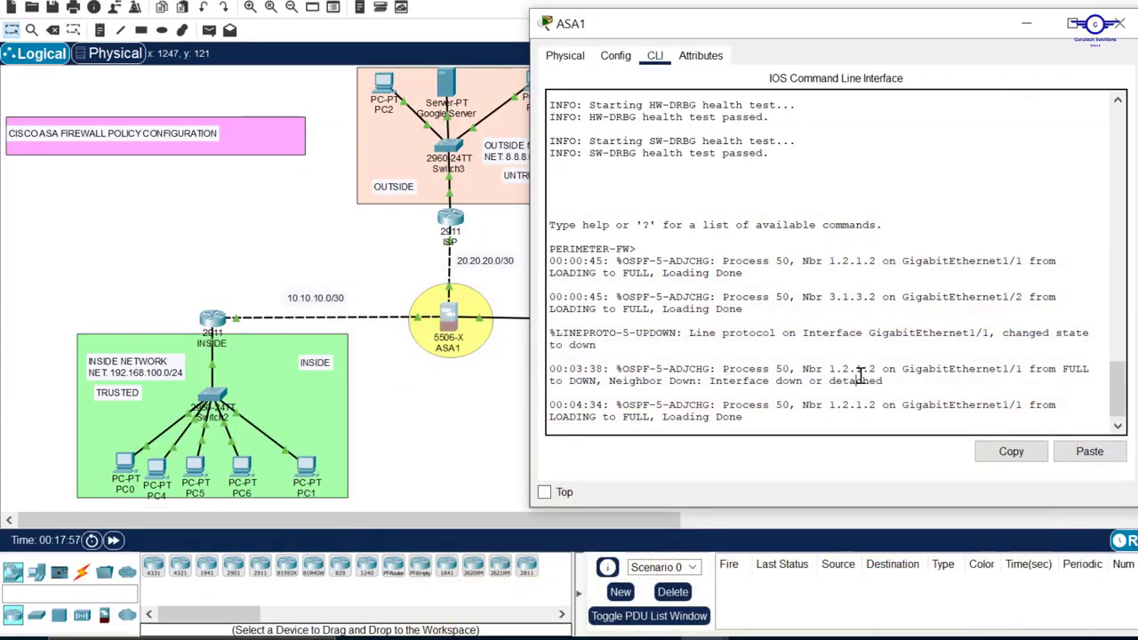
Enter privileged mode on the firewall with the en command and the enable password
key("Return")
key("Return")
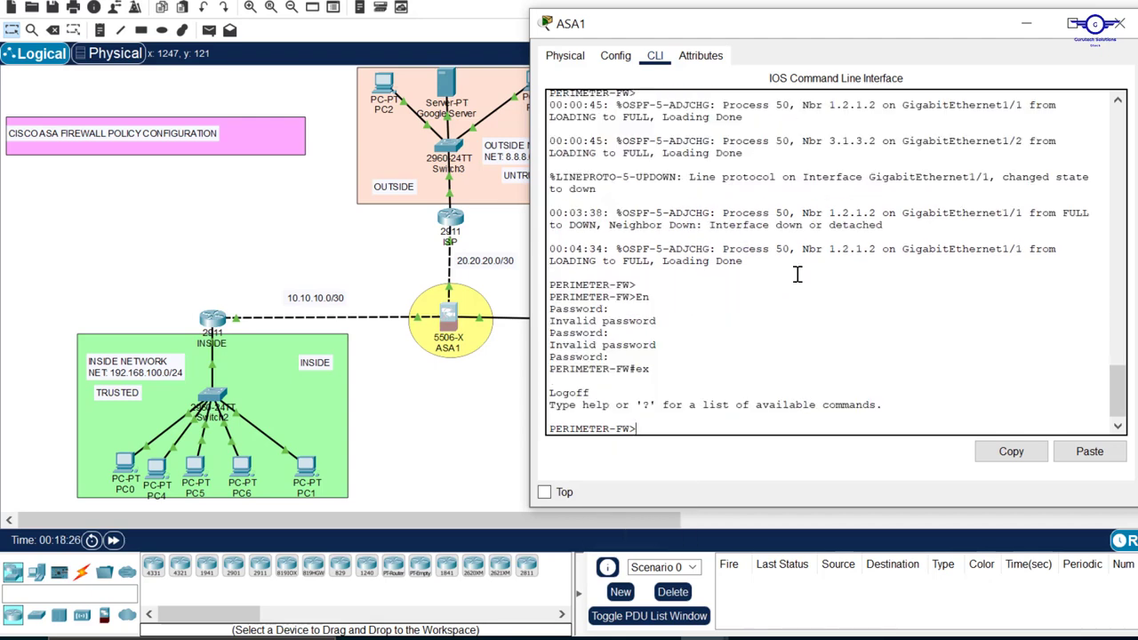
type("en")
key("Return")
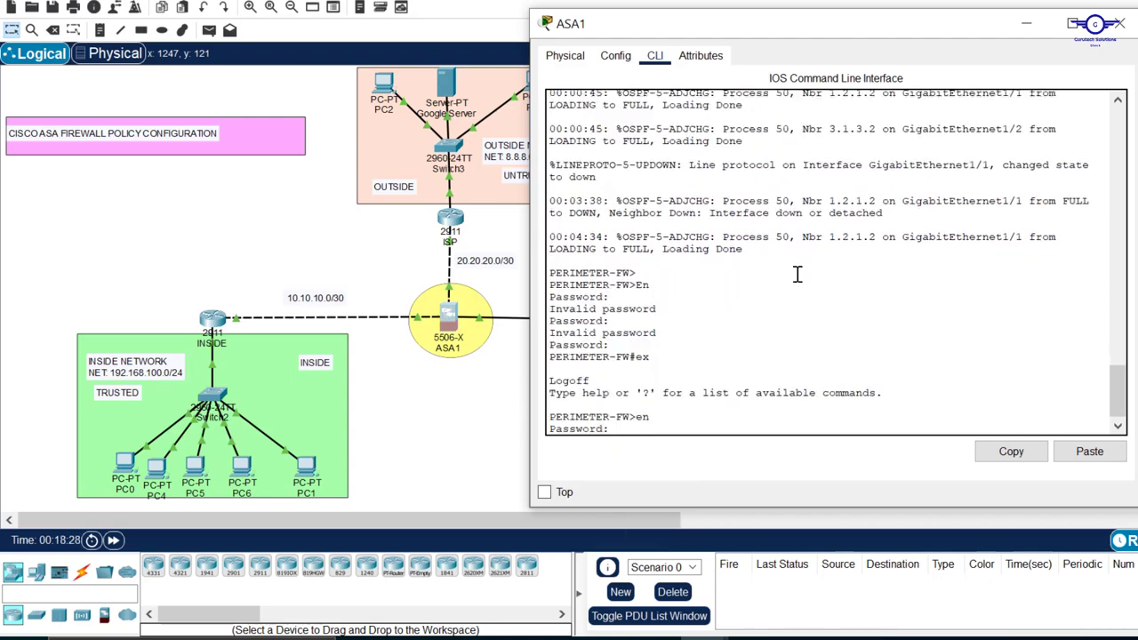
key("Return")
key("Return")
key("Return")
key("Return")
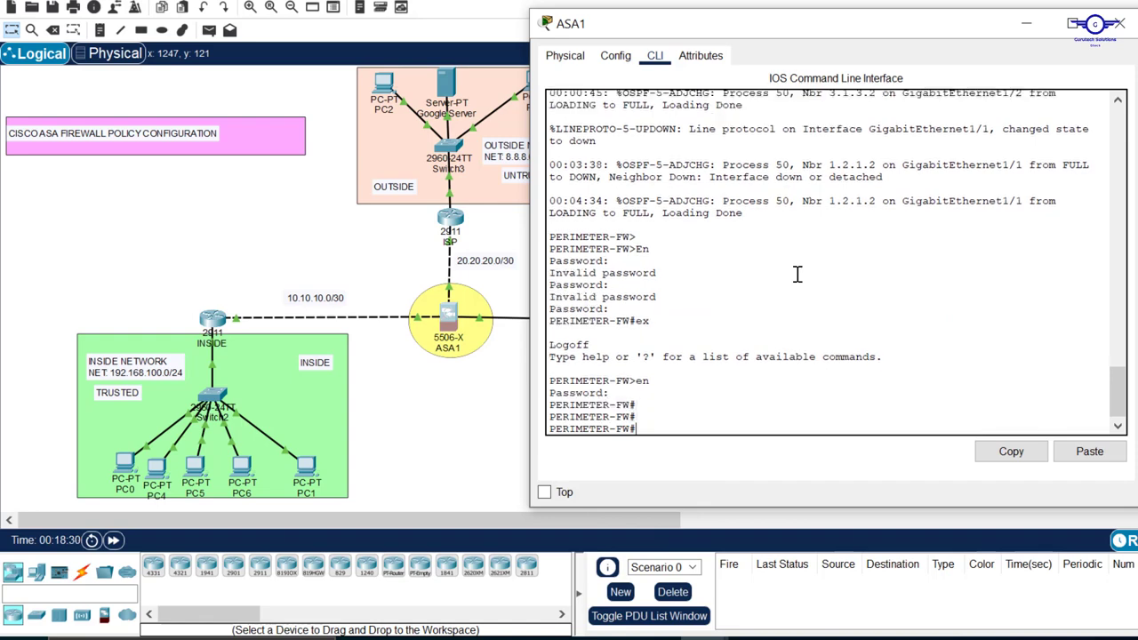
Enter global configuration mode on the firewall with conf t
type("conf")
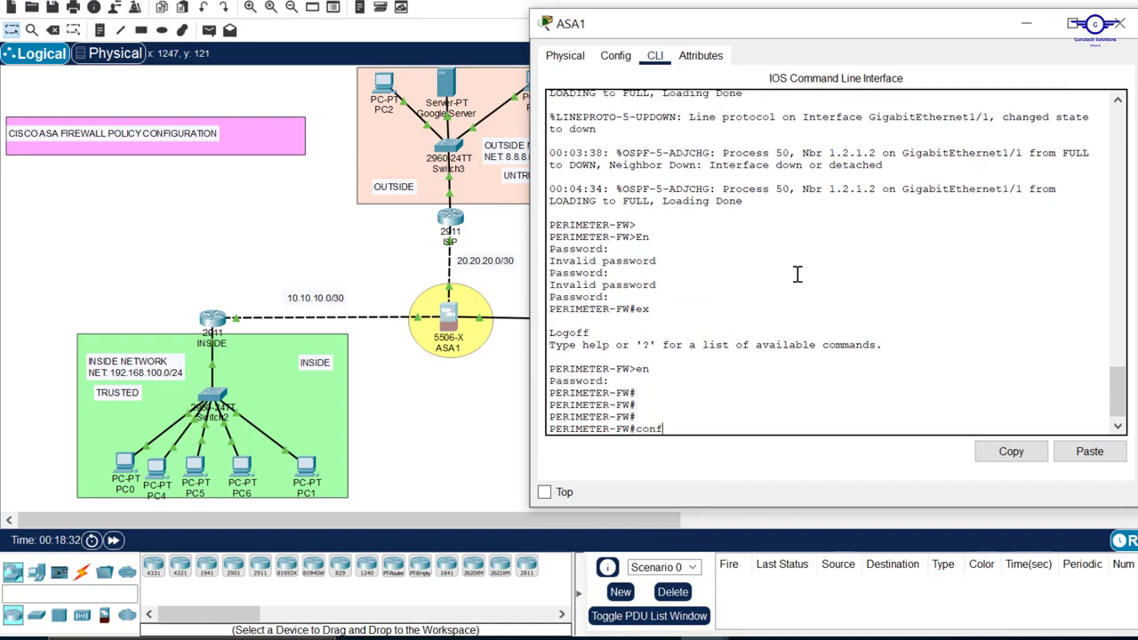
type(" t")
key("Return")
key("Return")
key("Return")
key("Return")
key("Return")
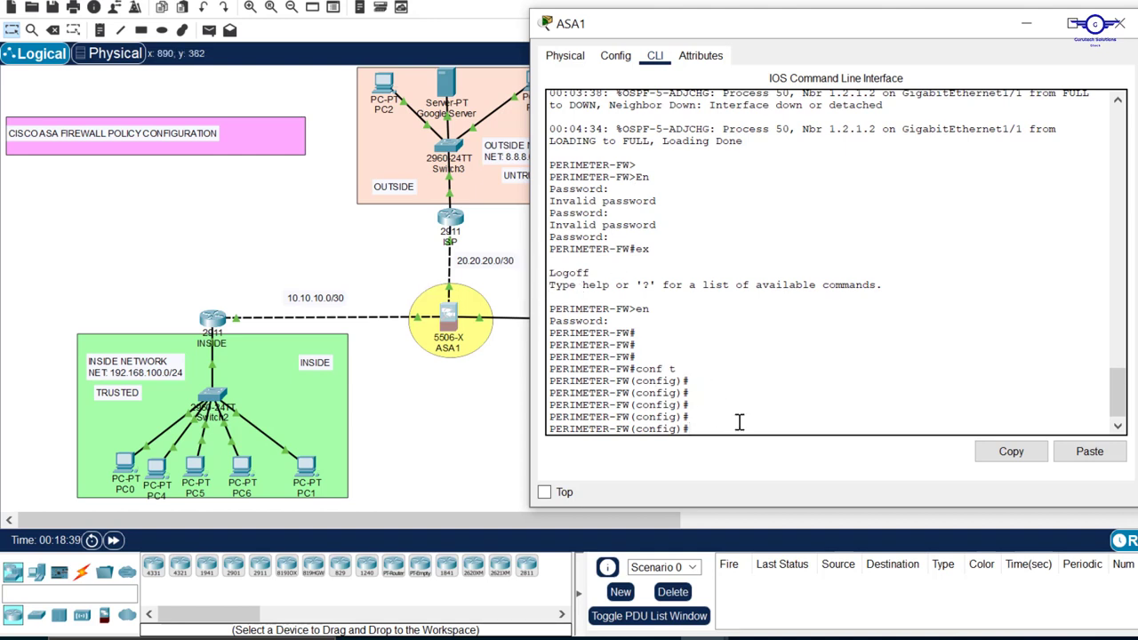
Create a network object on the firewall with object network INSIDE-OUT
type("obj")
key("Tab")
type("ec")
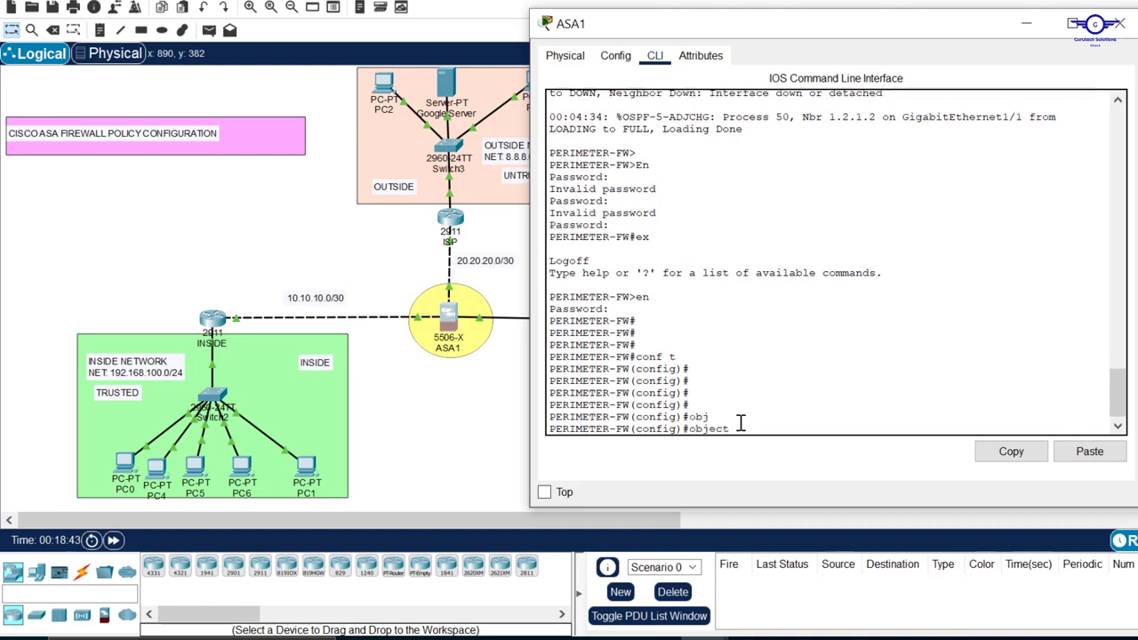
type("t n")
key("Tab")
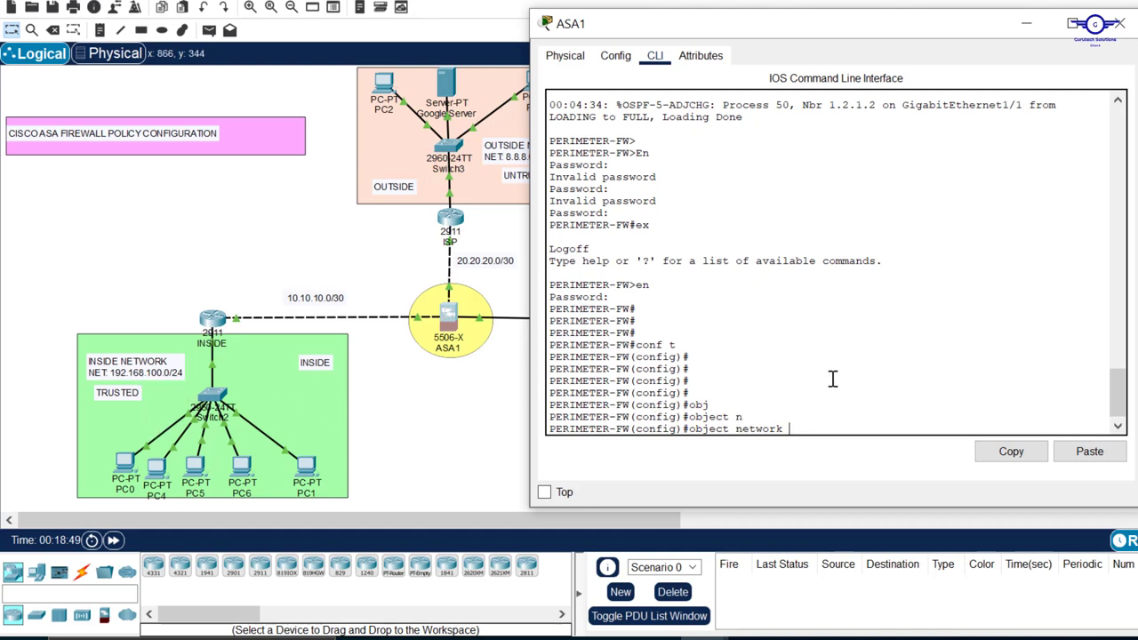
key("Caps_Lock")
type("INSI")
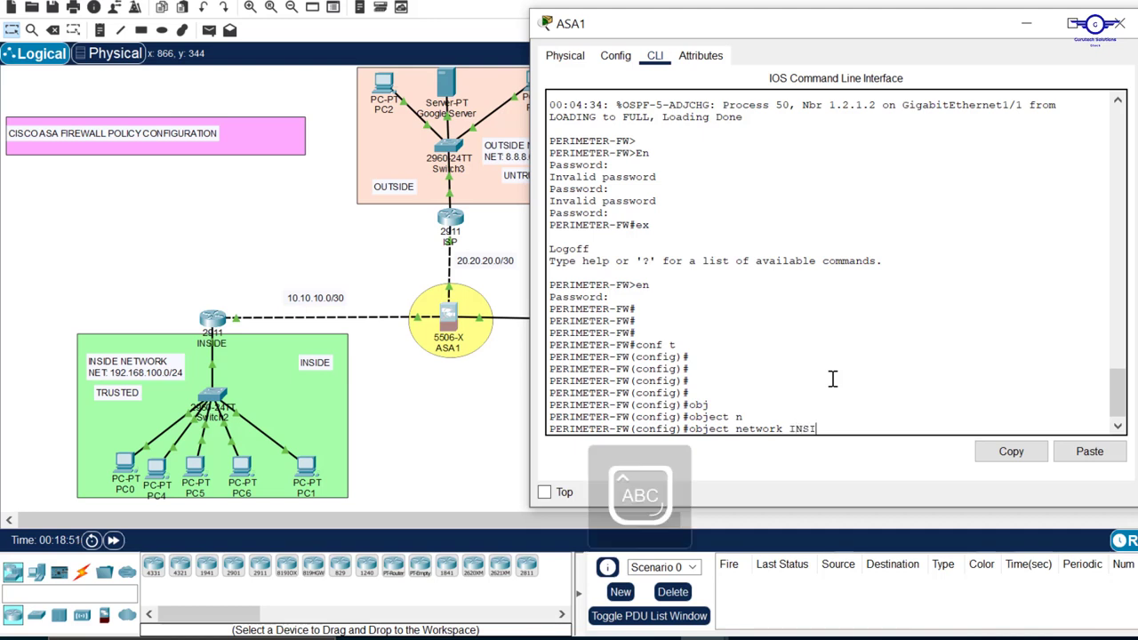
type("DE-OUT")
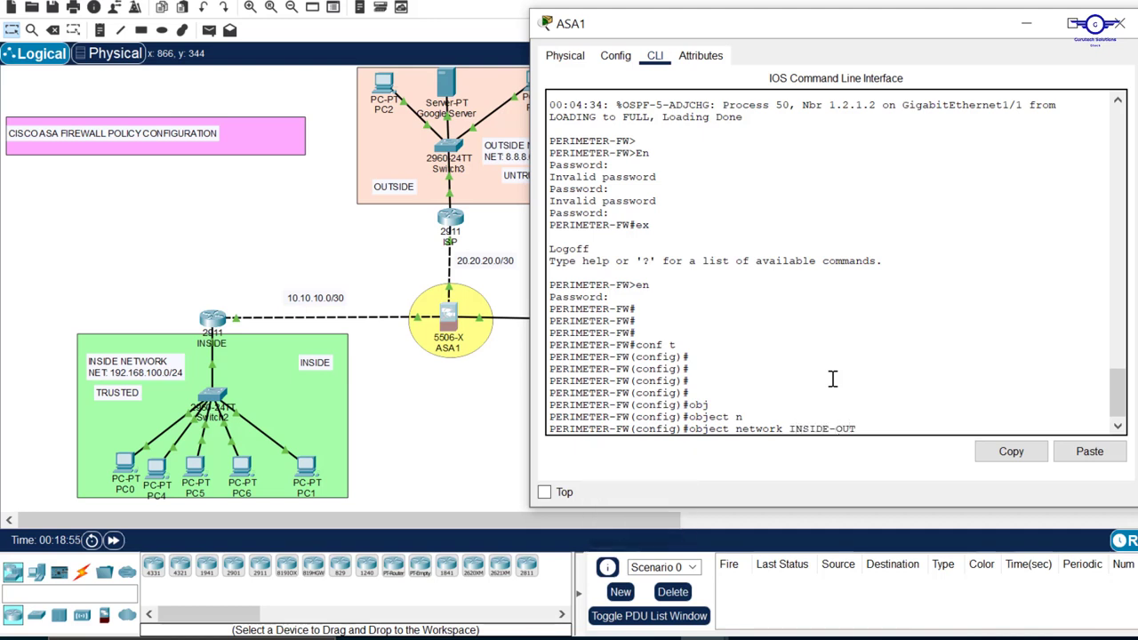
key("Return")
key("Caps_Lock")
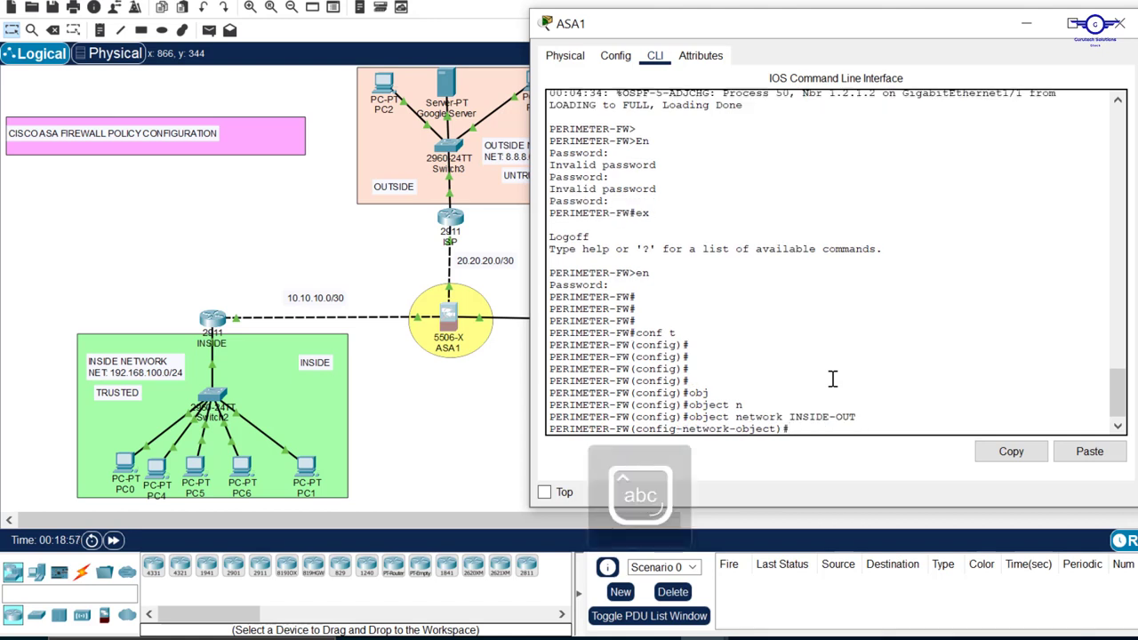
left_click_drag(857, 416, 790, 415)
left_click(816, 428)
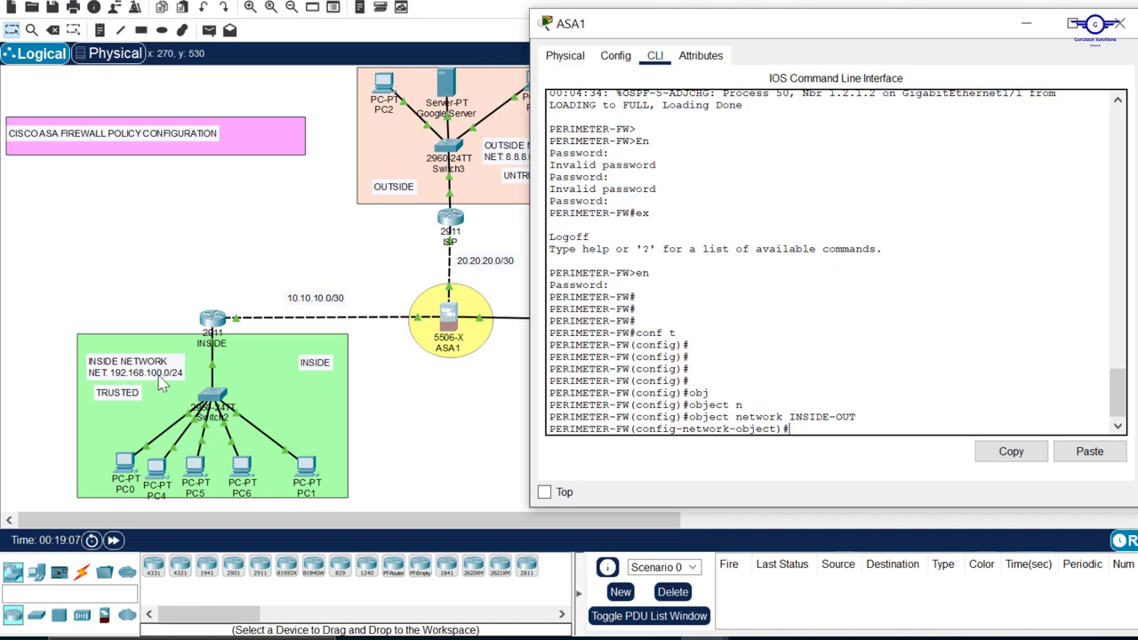
Assign the inside subnet 192.168.100.0 with mask 255.255.255.0 to the INSIDE-OUT object
type("sub")
key("Tab")
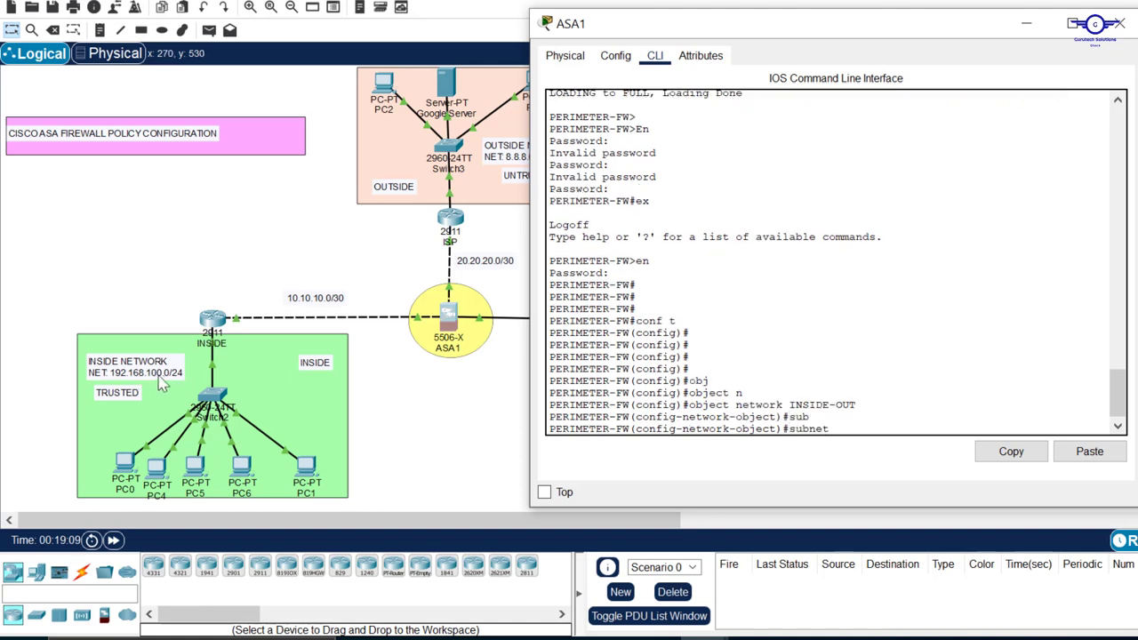
type("192.168.100.0 255.255")
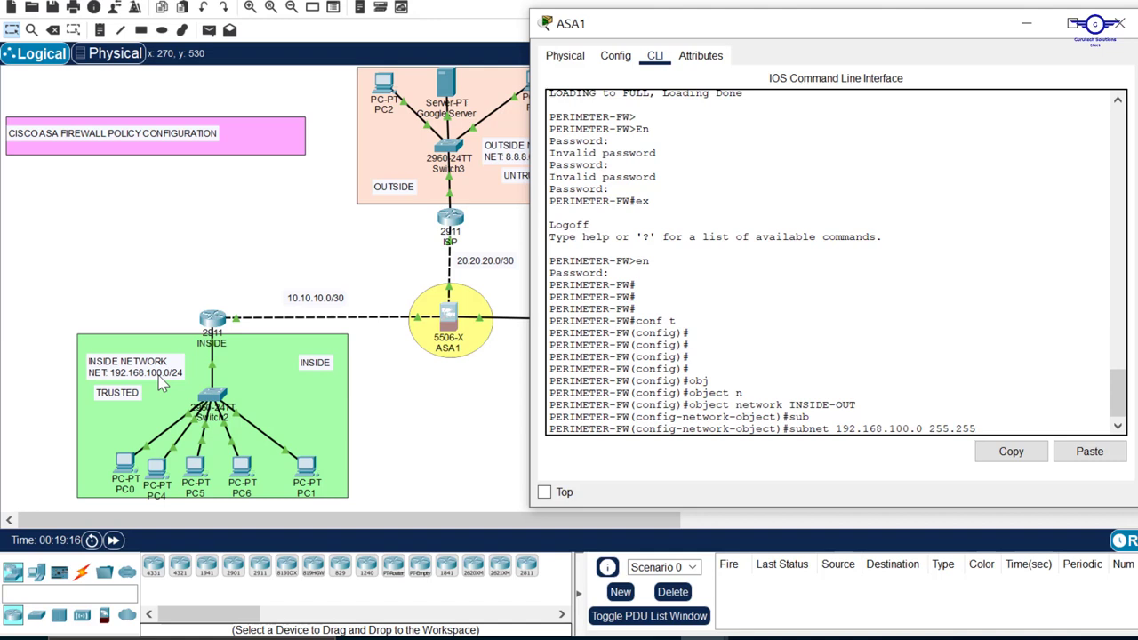
type(".255.9")
key("Return")
key("Return")
key("Return")
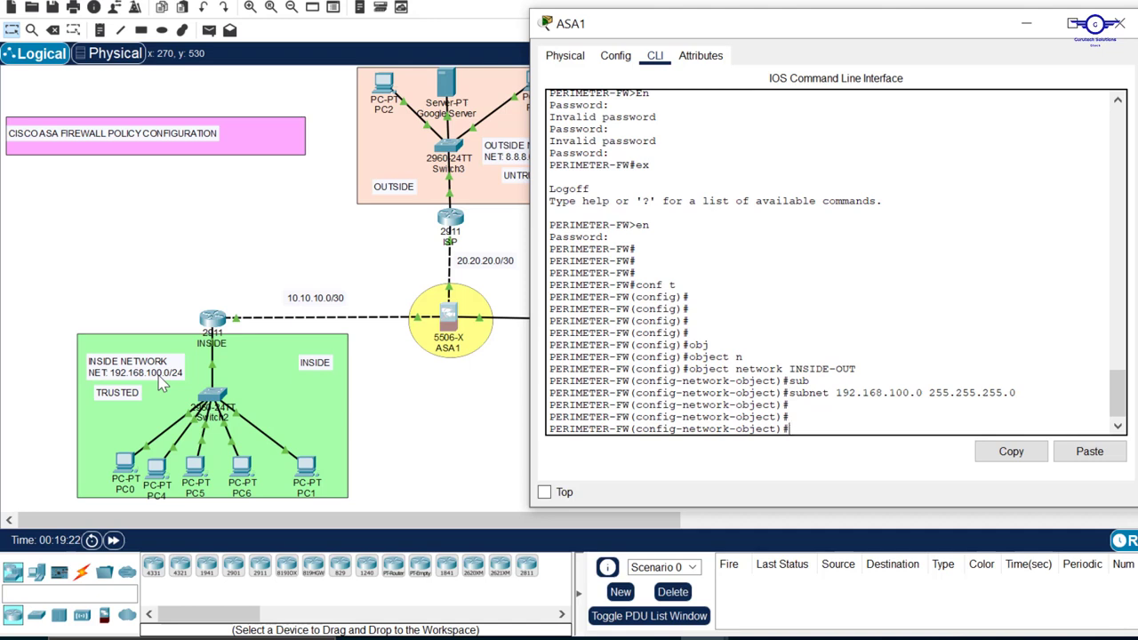
Configure dynamic interface NAT for the INSIDE-OUT object with nat (INSIDE,OUTSIDE) dynamic interface
type("nat (")
key("Caps_Lock")
type("INSIDE")
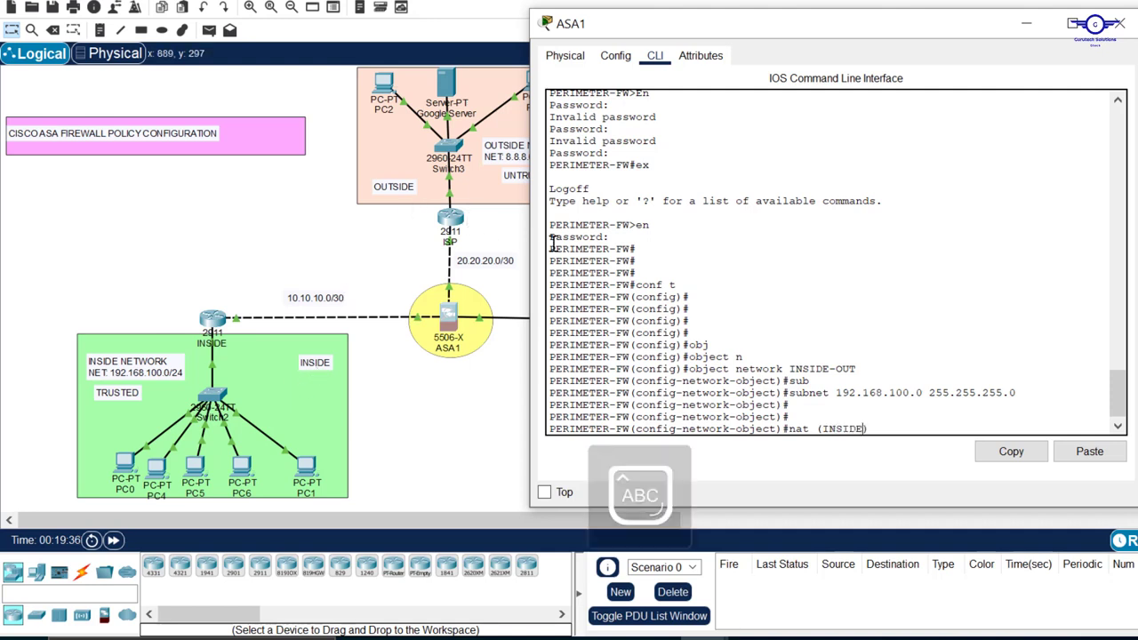
type(",OUTSI")
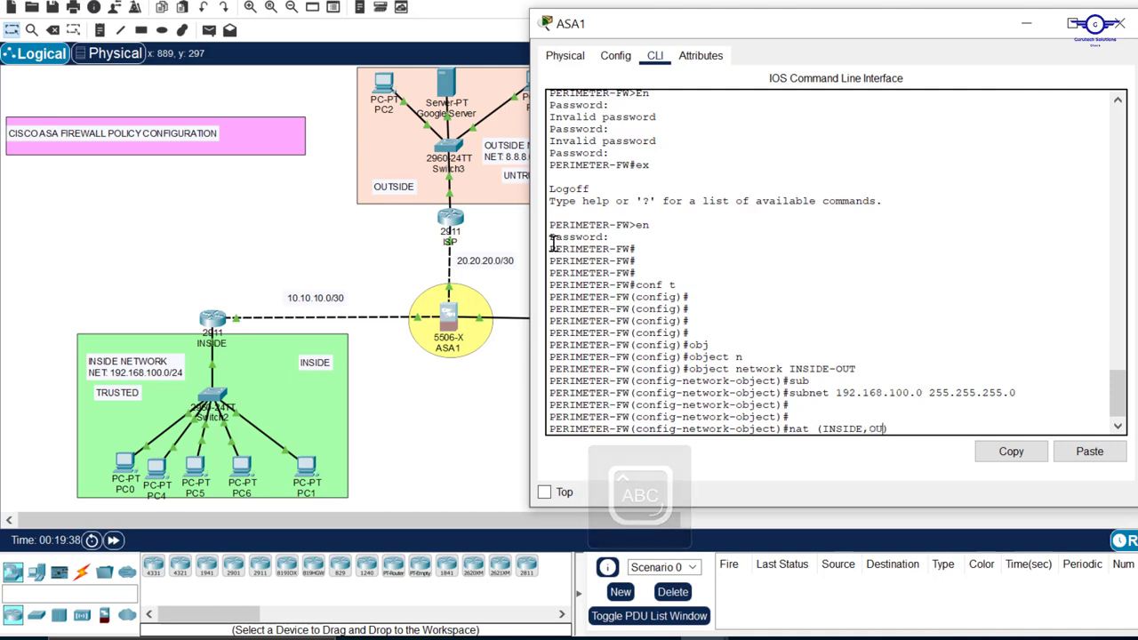
type("DE")
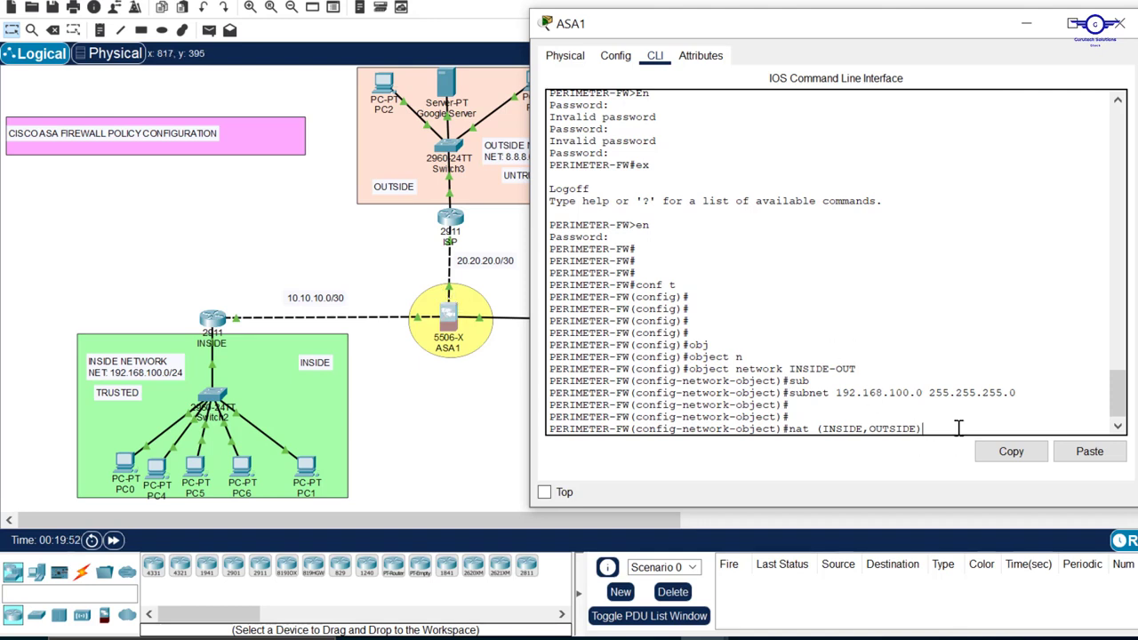
key("BackSpace")
type(") dy")
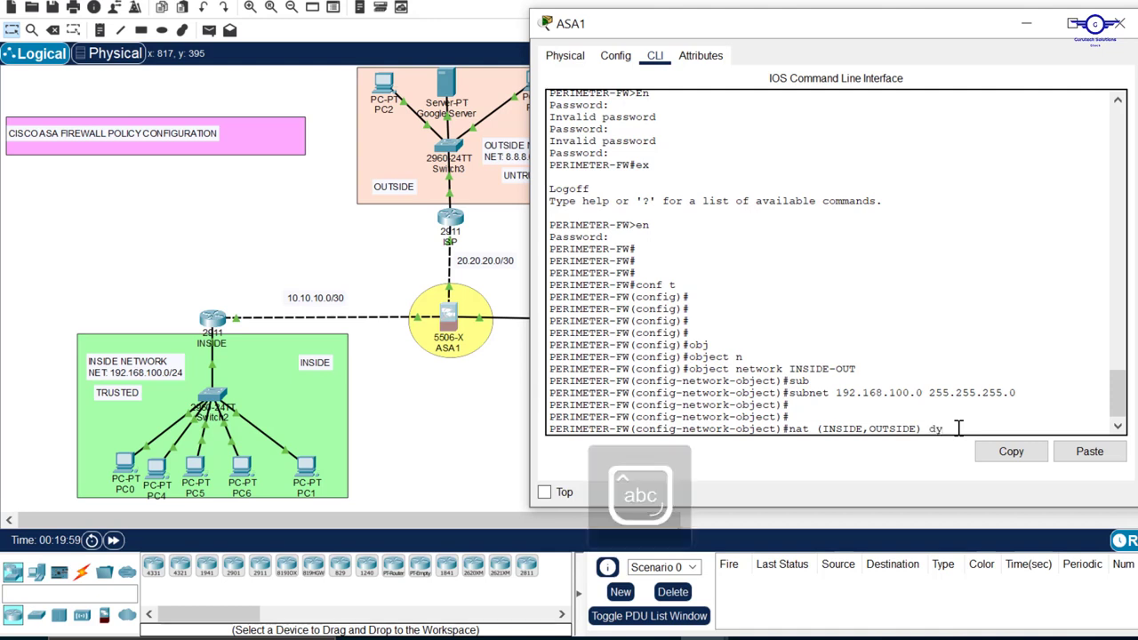
type("n")
key("Tab")
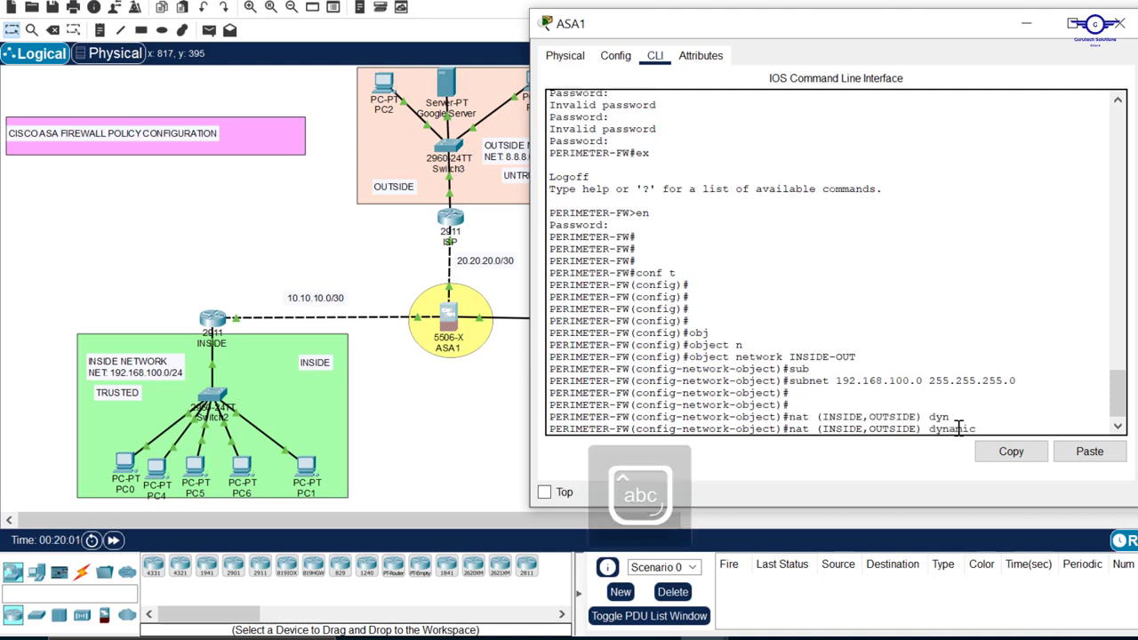
type("in")
key("Tab")
key("Return")
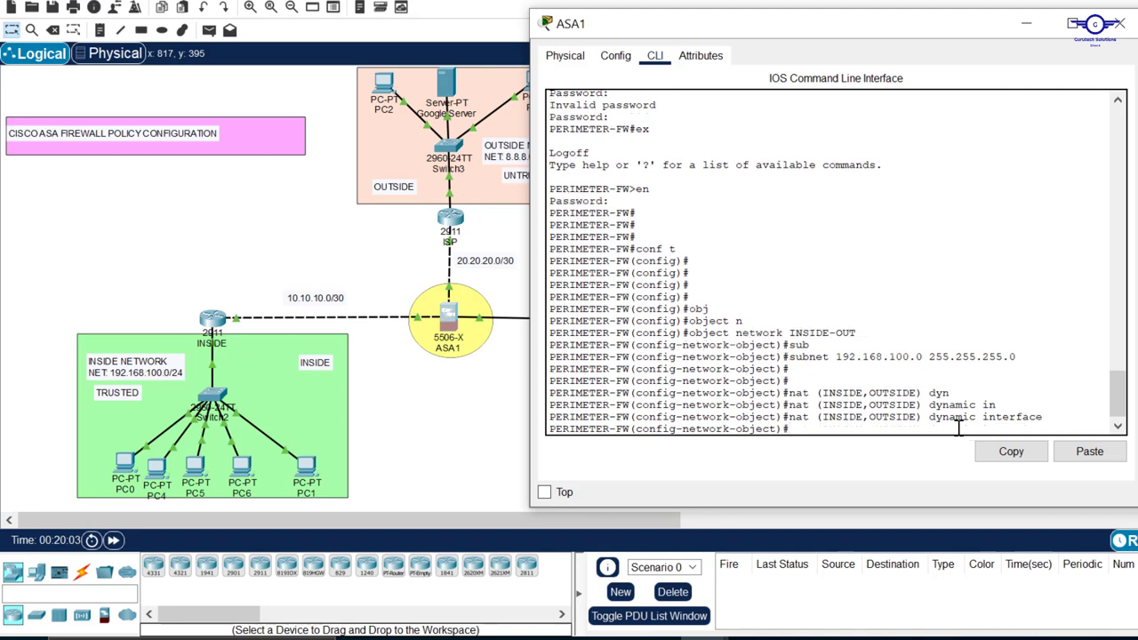
key("Return")
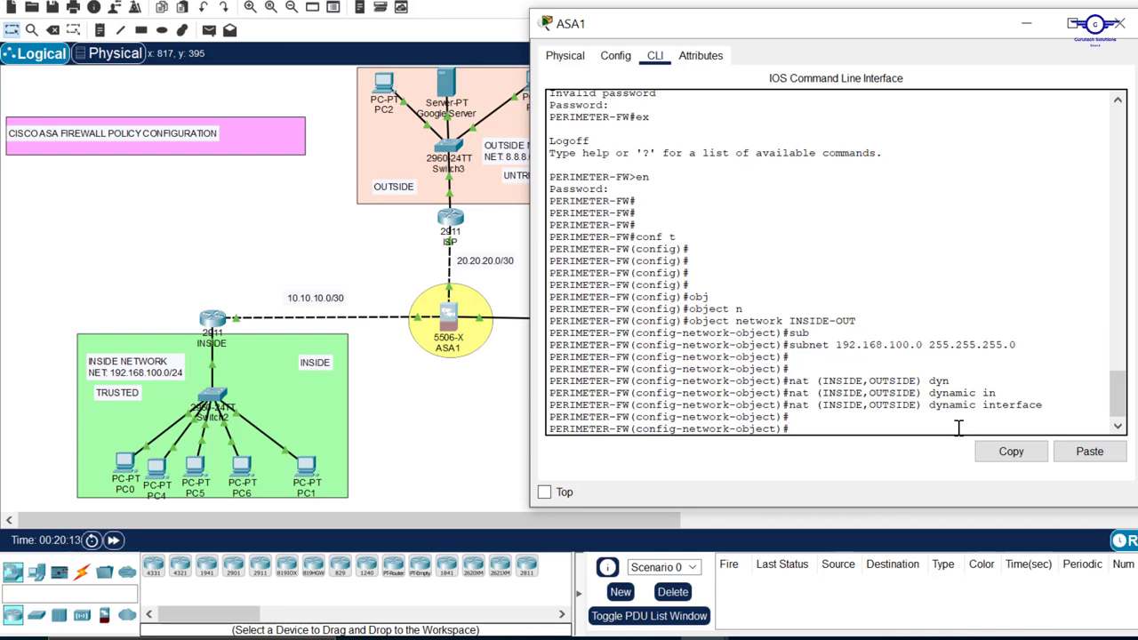
Leave the INSIDE-OUT object's configuration mode with exit
type("exit")
key("Return")
key("Return")
key("Return")
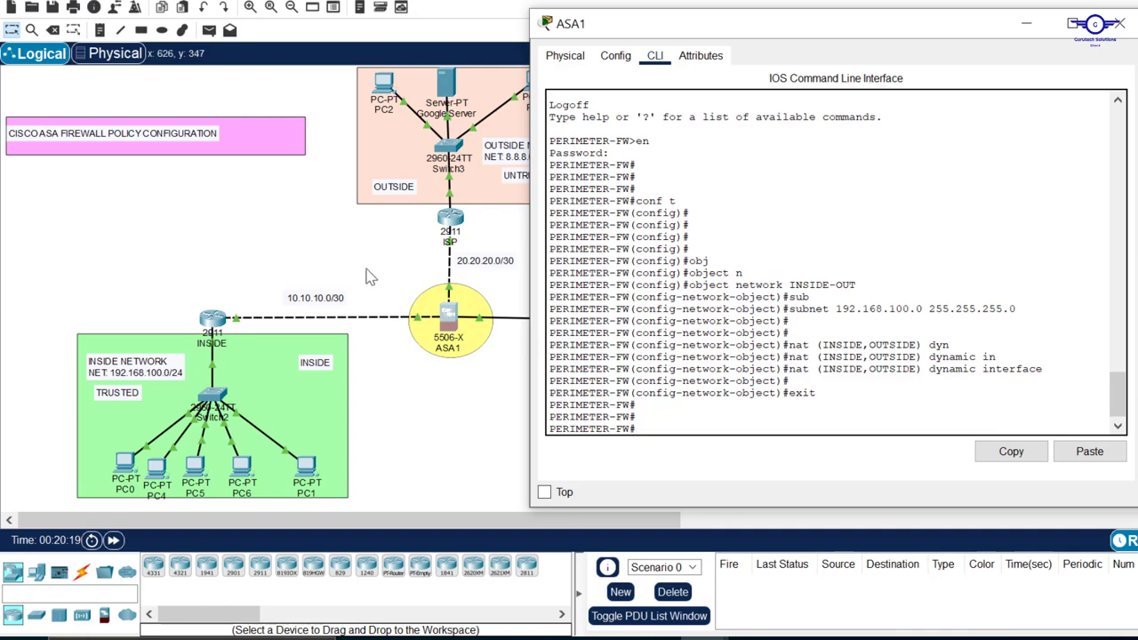
Check the topology, return to the ASA1 command line and enter global configuration mode with conf t
left_click(509, 375)
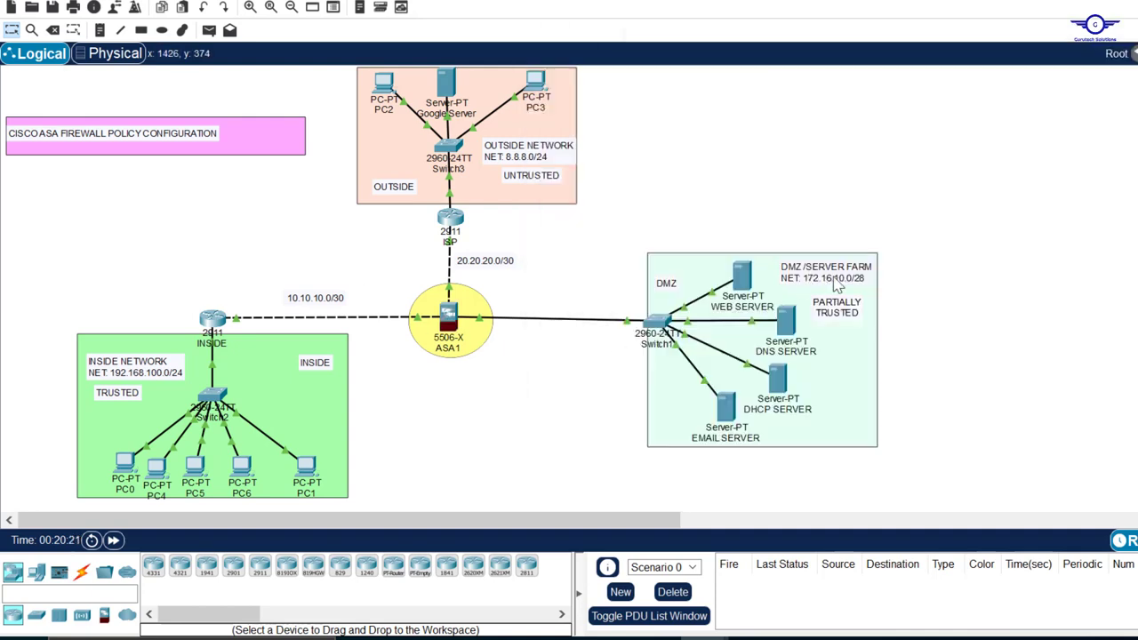
left_click(449, 313)
type("co")
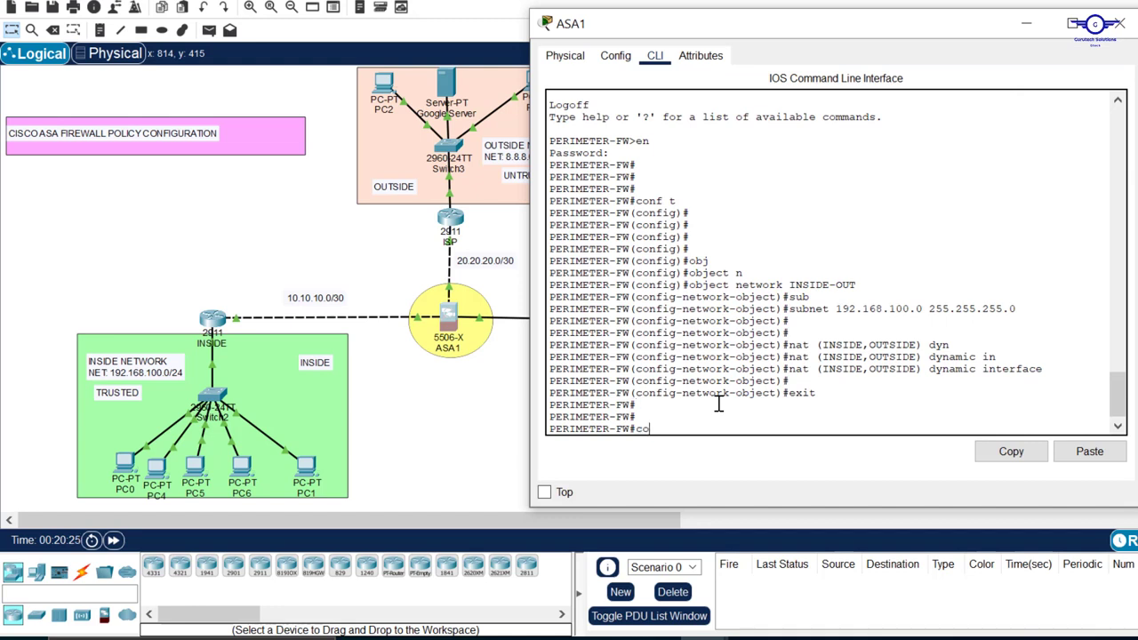
type("nf t")
key("Return")
key("Return")
key("Return")
key("Return")
key("Return")
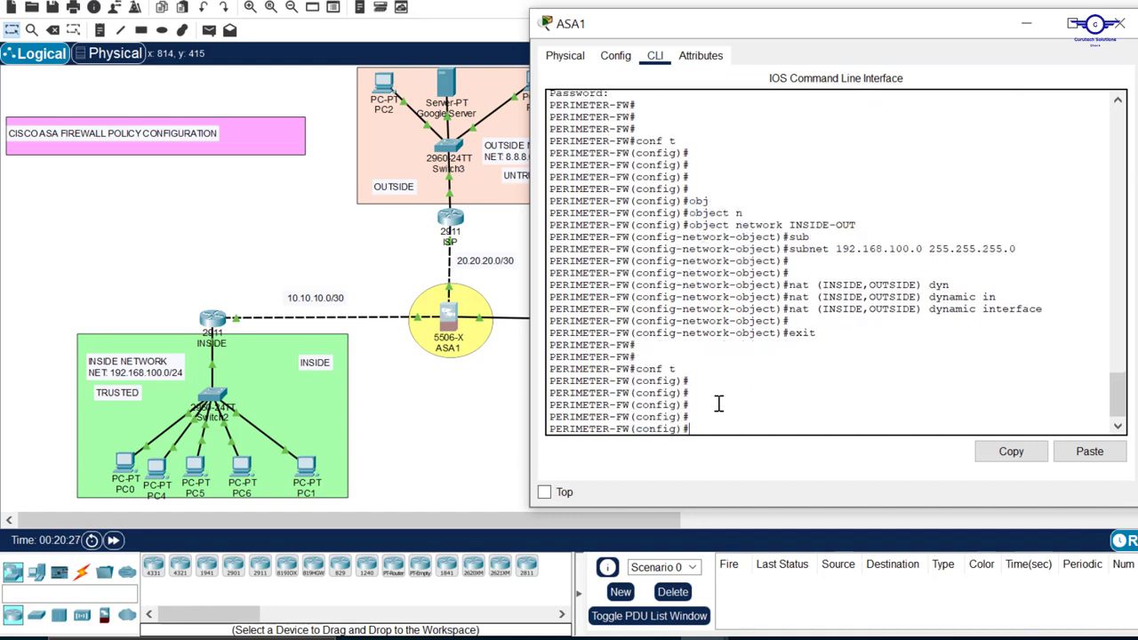
Create a second network object on the firewall with object network DMZ-OUT
type("object n")
key("Tab")
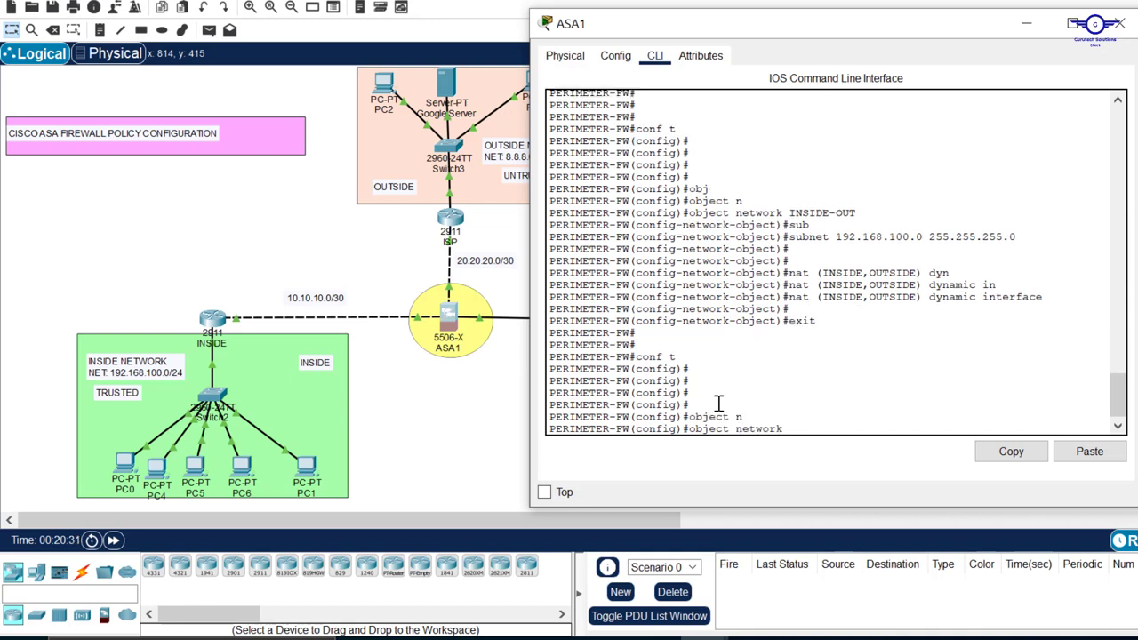
type("DMZ-")
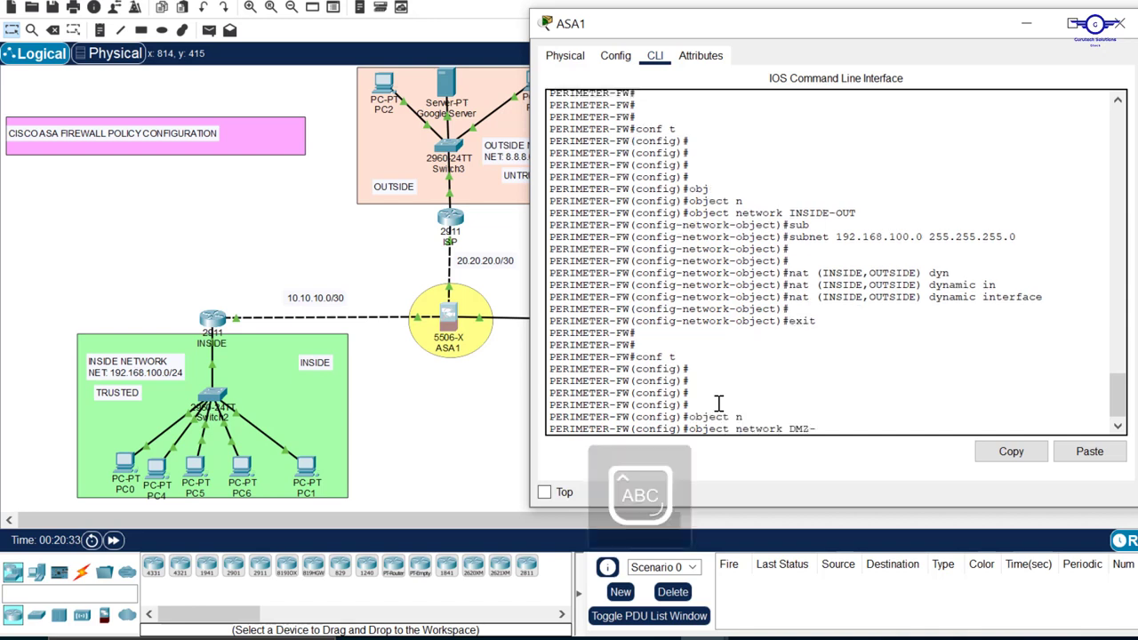
type("OUT")
key("Return")
key("Caps_Lock")
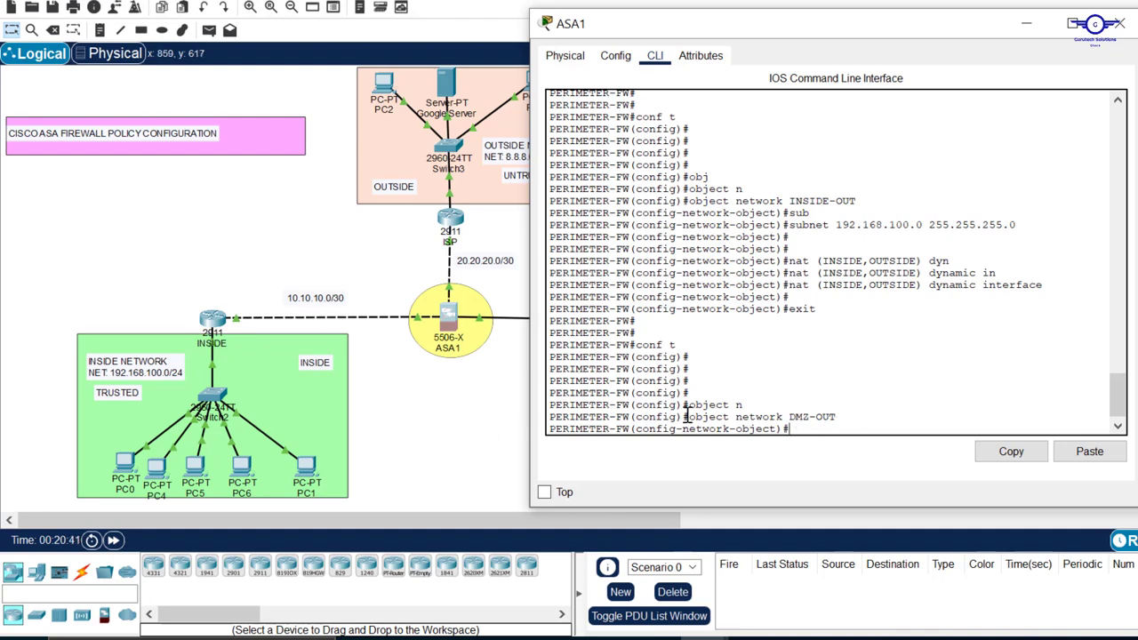
Check the DMZ network in the topology and assign subnet 172.16.10.0 with mask 255.255.255.240 to the DMZ-OUT object
left_click(503, 398)
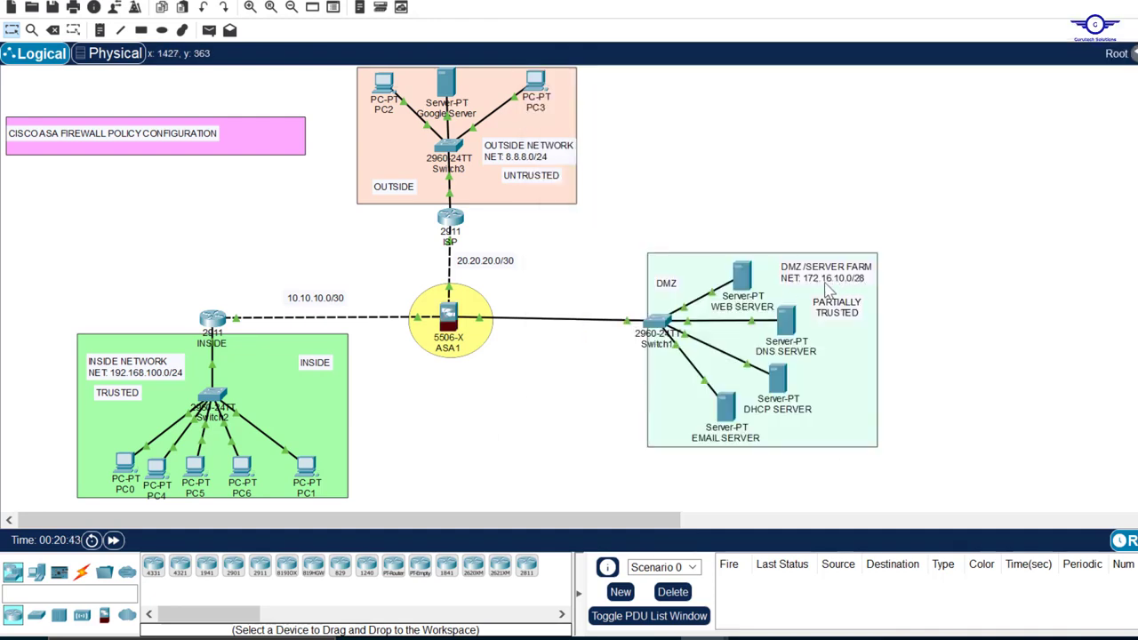
left_click(451, 320)
type("sub")
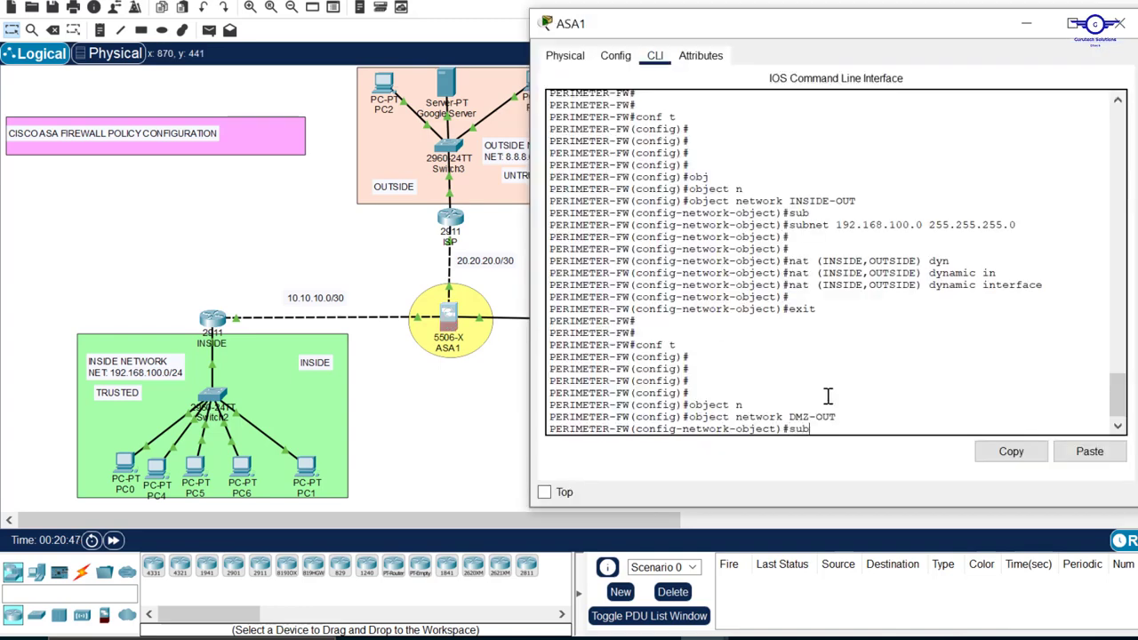
key("Return")
type("subnet 172.")
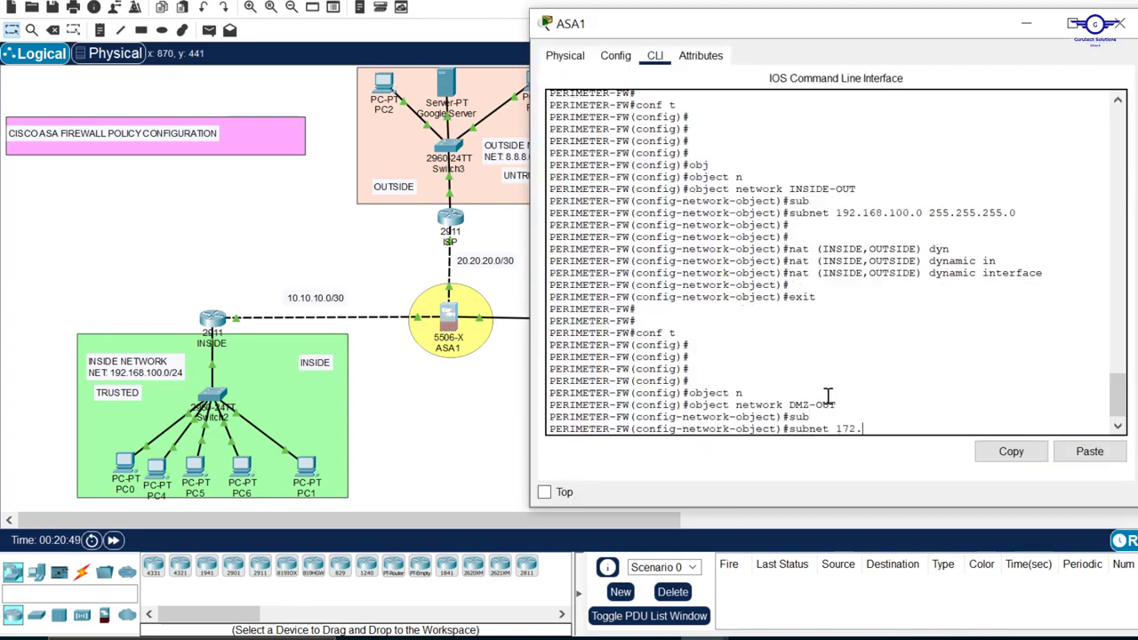
type("16.10.0 255.255.")
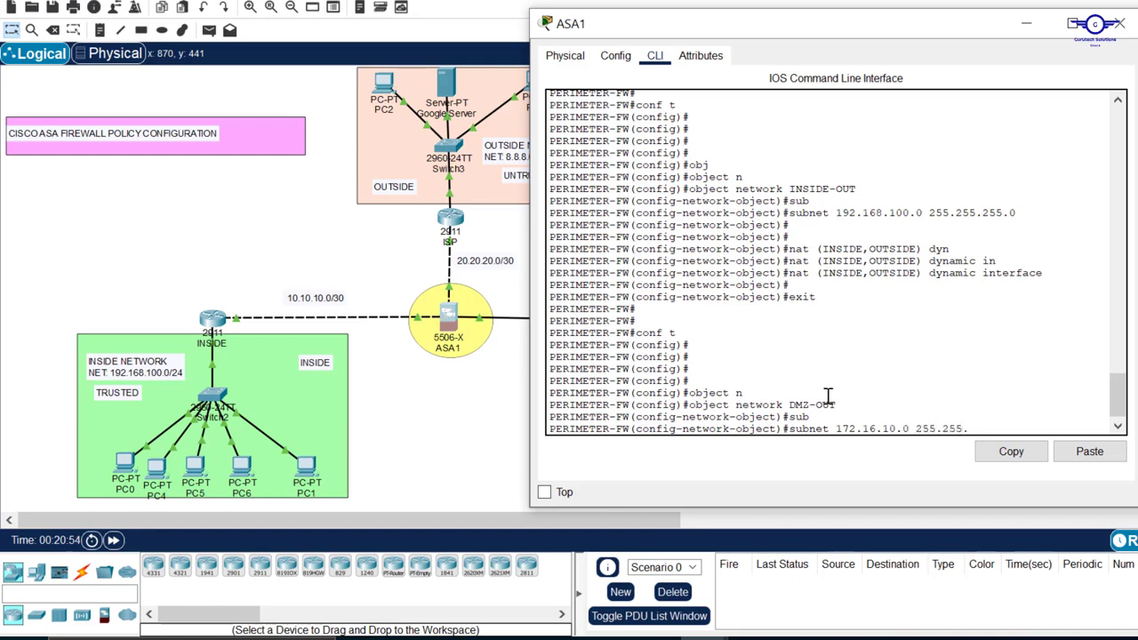
type("255.240")
left_click(814, 509)
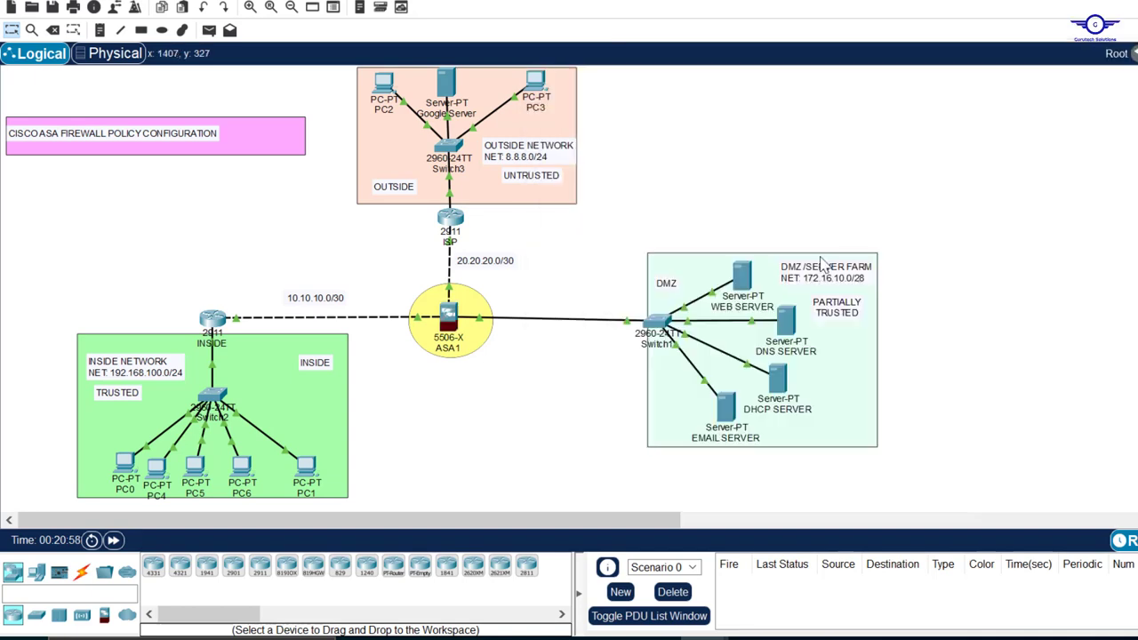
left_click(454, 329)
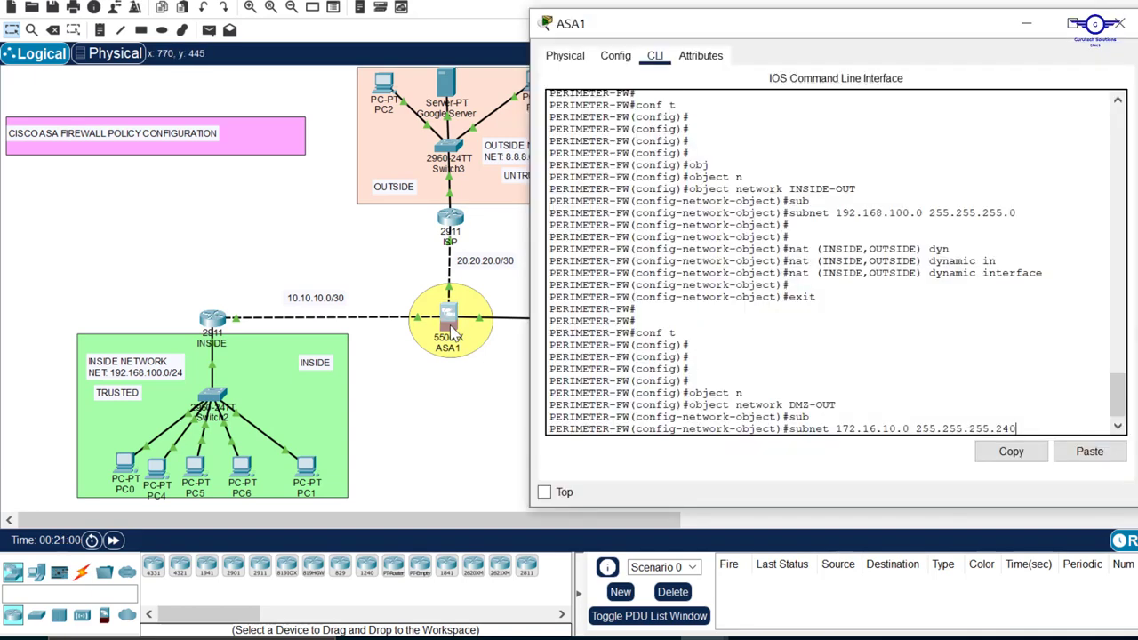
key("Return")
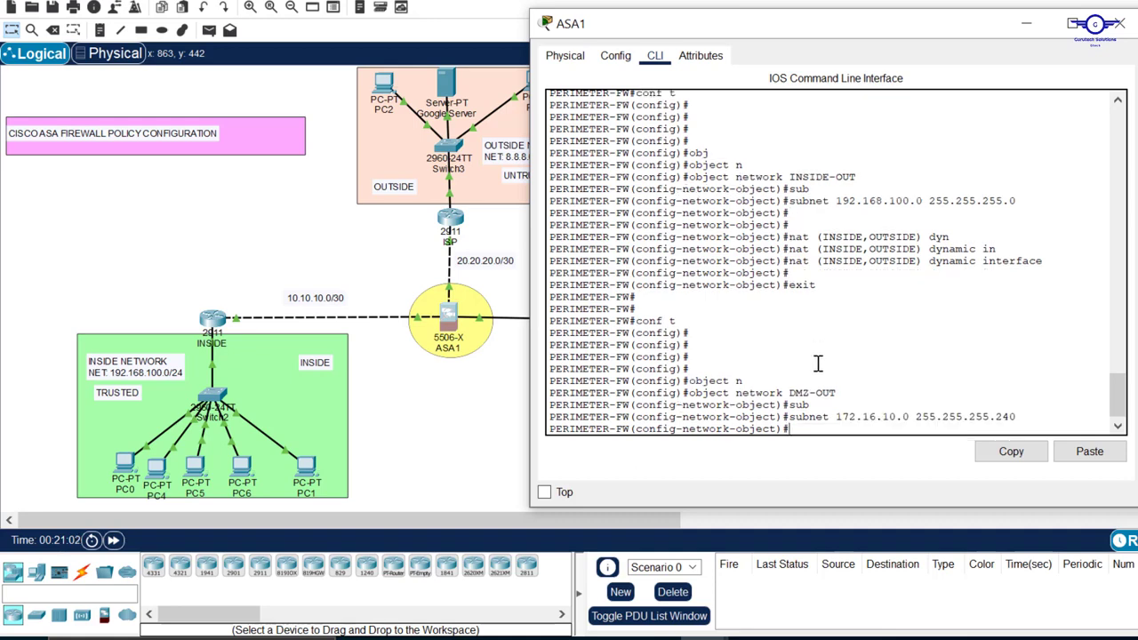
key("Return")
key("Return")
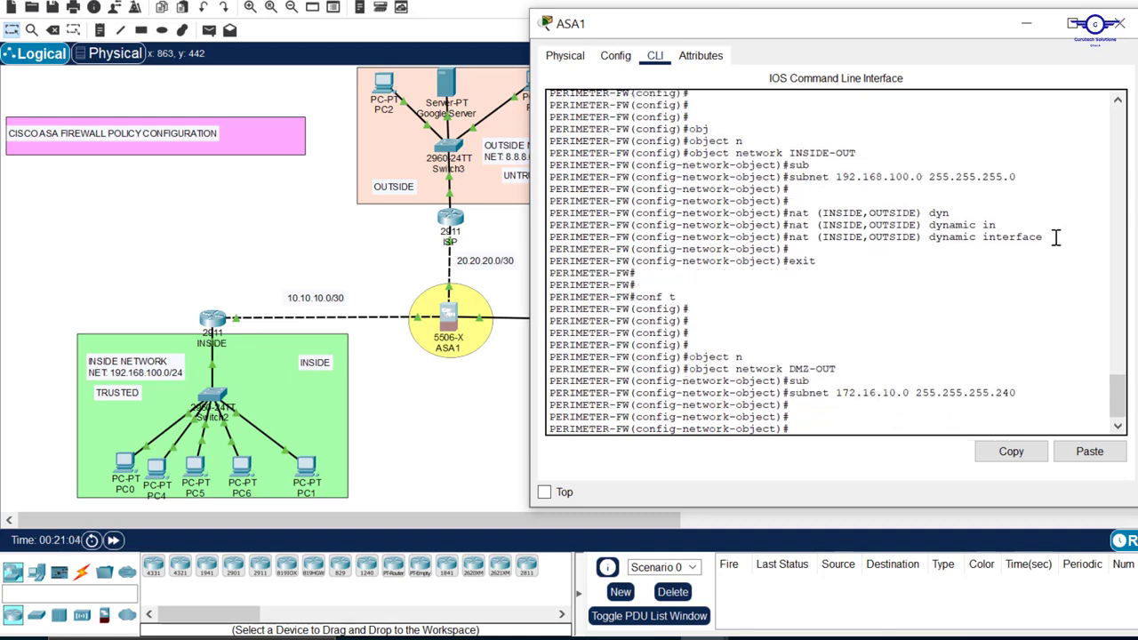
Configure dynamic interface NAT for the DMZ-OUT object with nat (DMZ,OUTSIDE) dynamic interface, modelled on the INSIDE rule
left_click_drag(1051, 236, 790, 239)
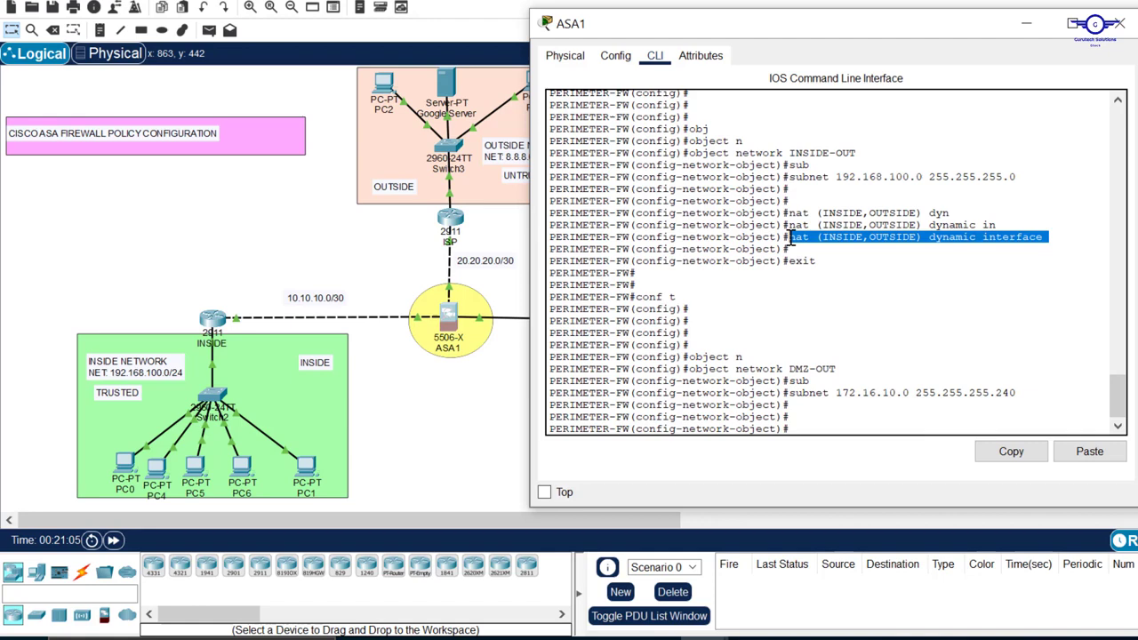
left_click(815, 381)
type("nat")
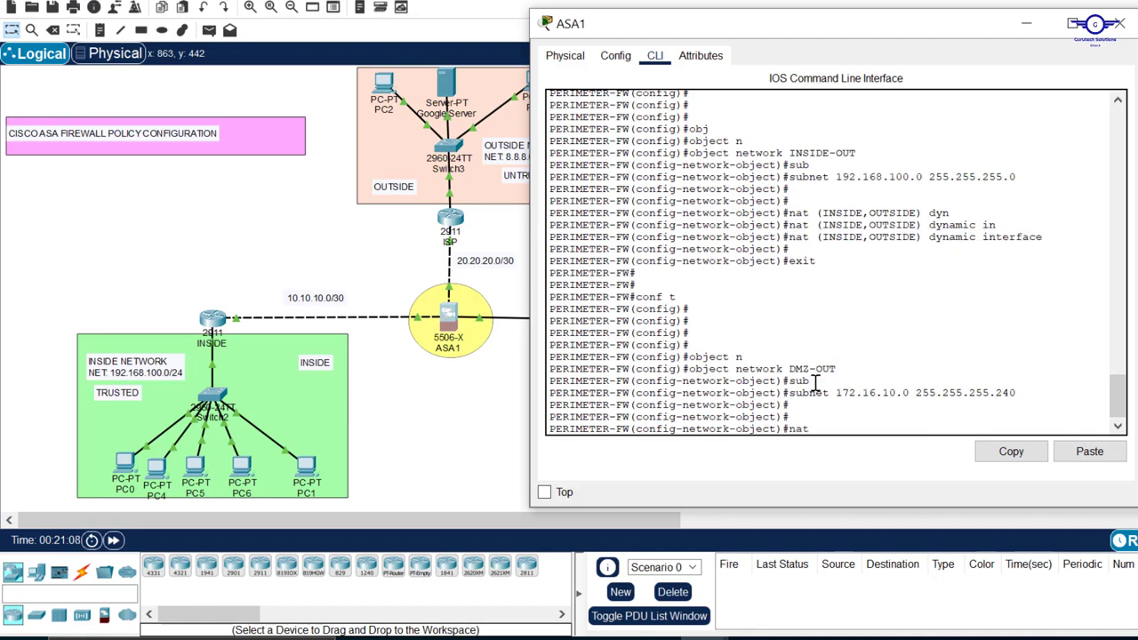
type(" ()")
key("Caps_Lock")
type("DMZ,")
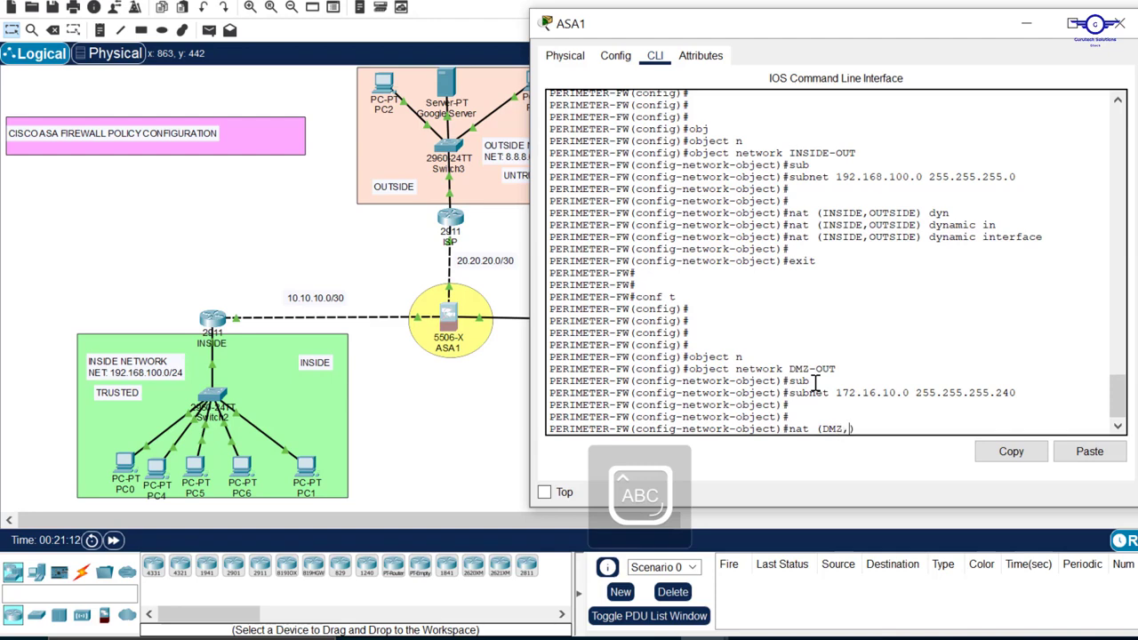
type("OUTSIDE")
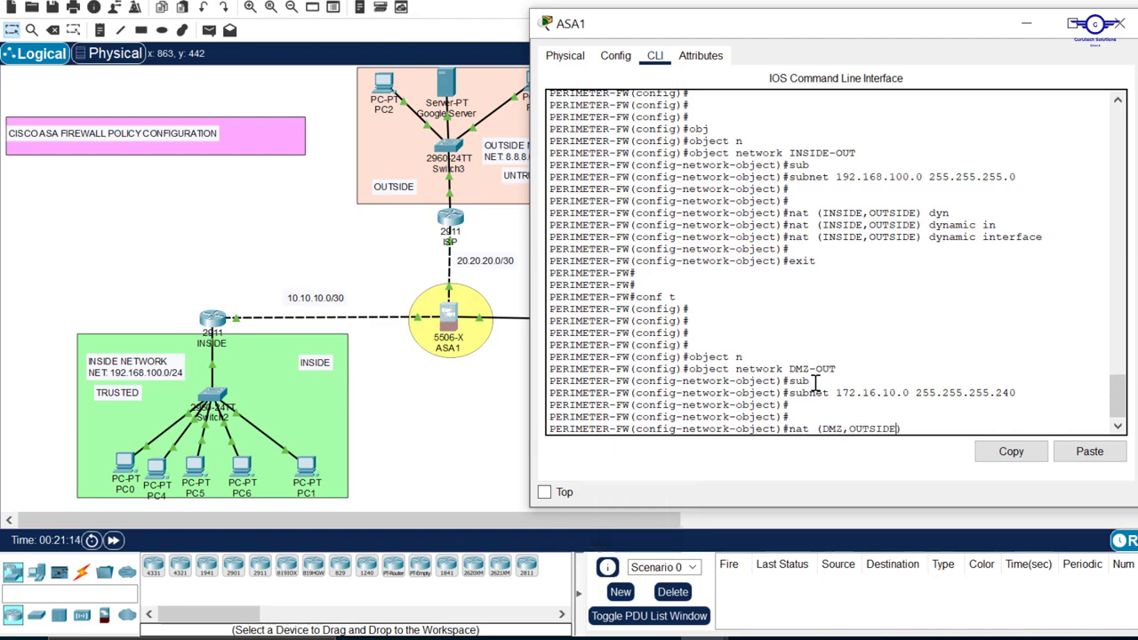
type(")")
key("Caps_Lock")
type("dyna")
key("Tab")
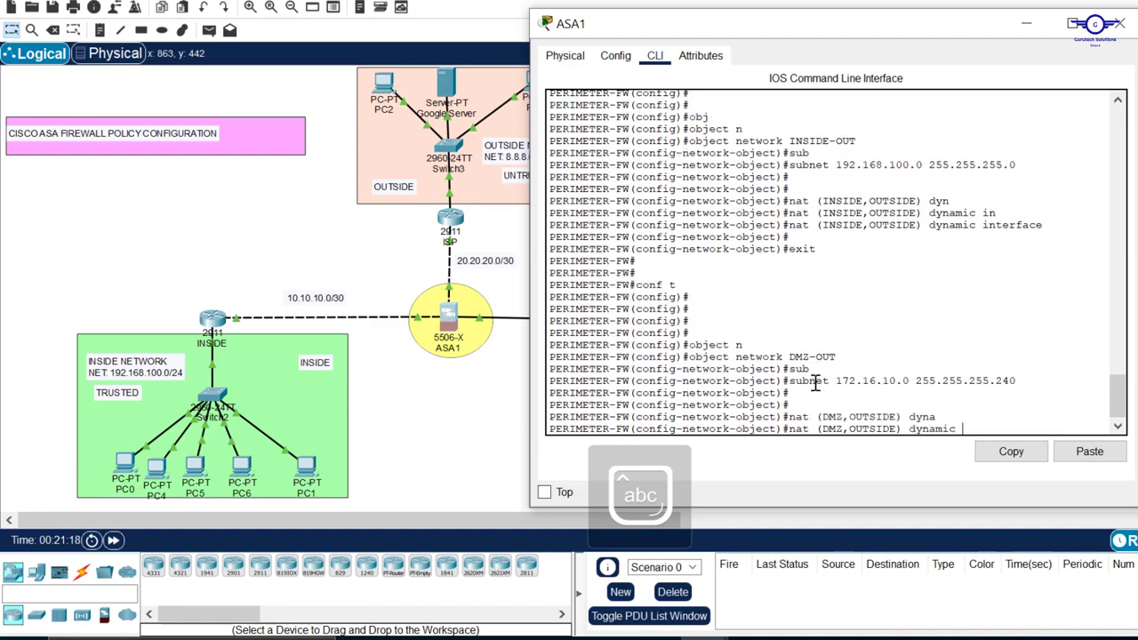
type("in")
key("Tab")
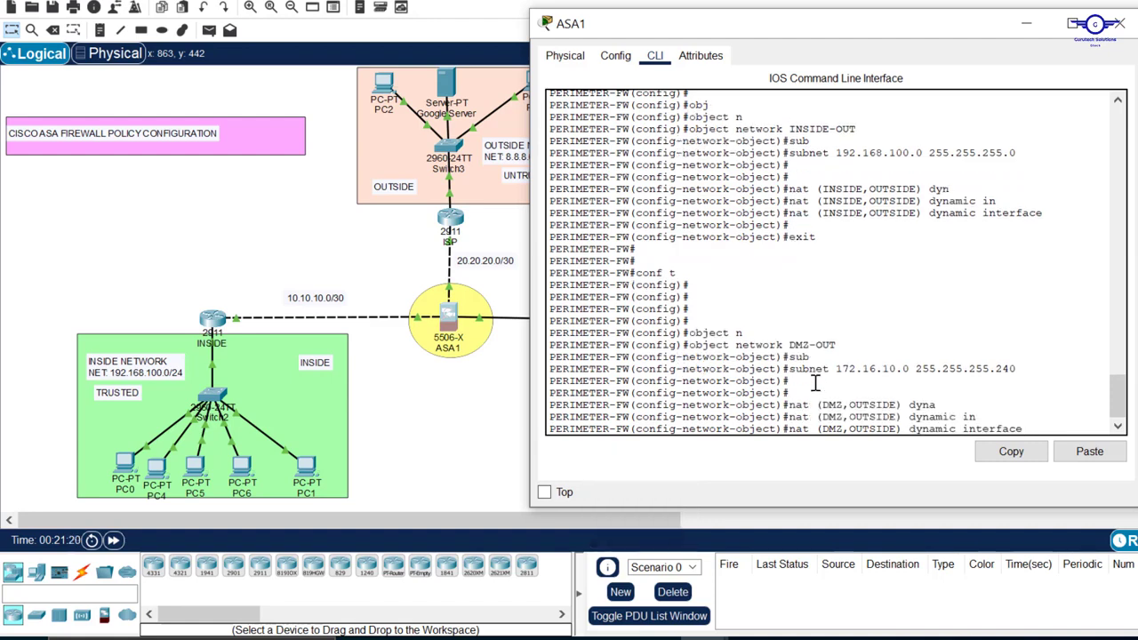
key("Return")
Leave the DMZ-OUT object's configuration mode with exit
type("etwork-object)#ex")
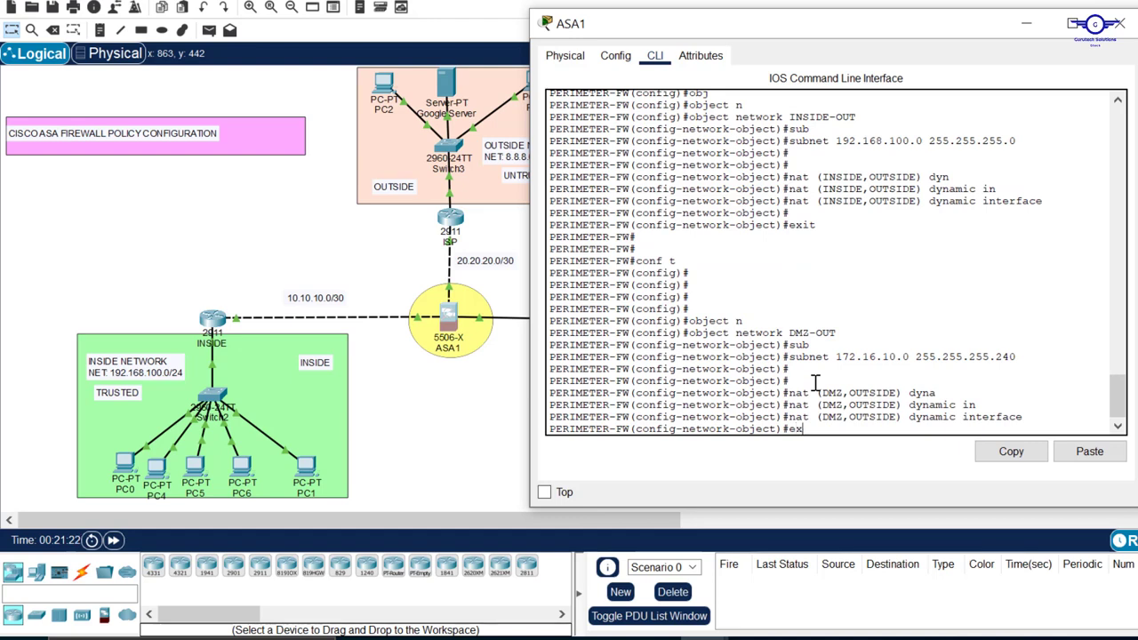
type("it")
key("Return")
key("Return")
key("Return")
key("Return")
key("Return")
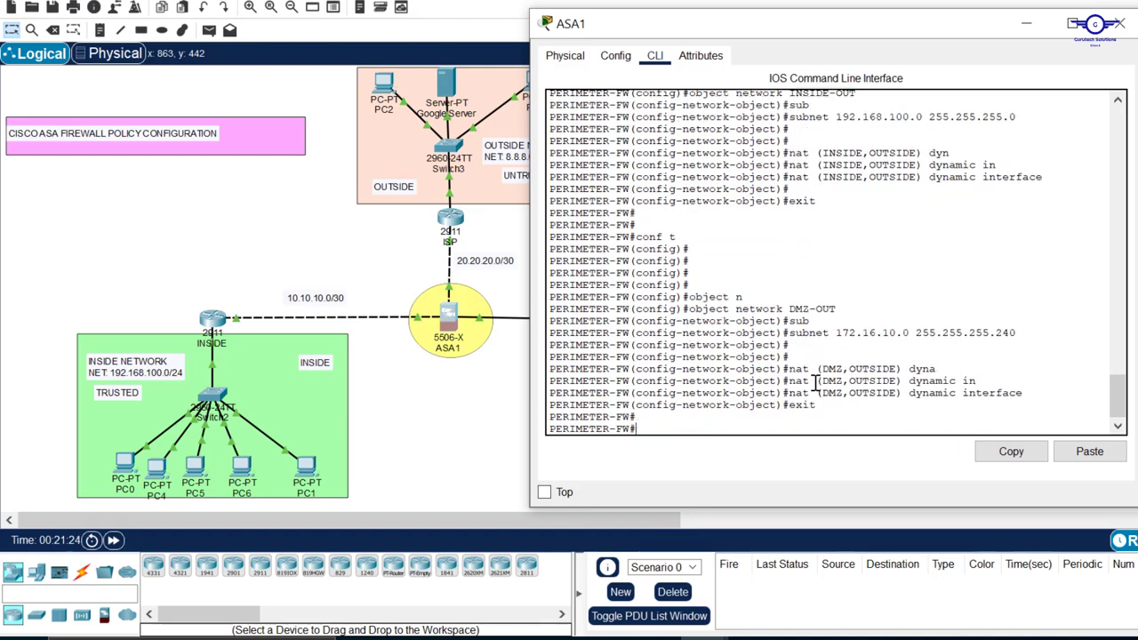
Save the firewall's running configuration with wr mem
type("wr mem")
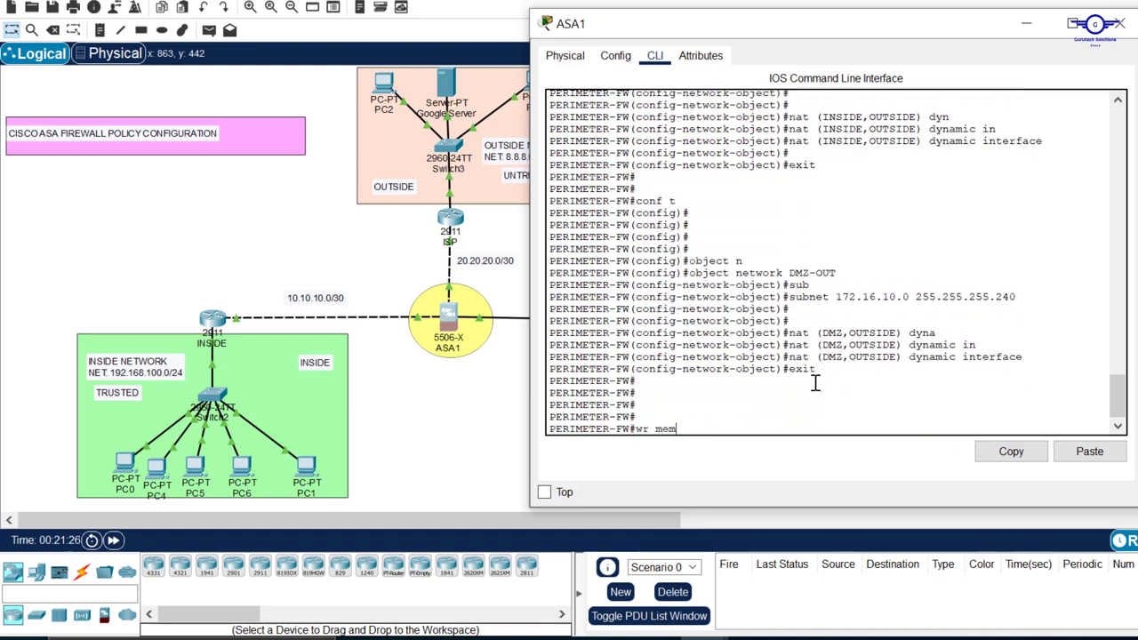
key("Return")
key("Return")
key("Return")
key("Return")
Re-enter global configuration mode on the firewall with conf t
type("con")
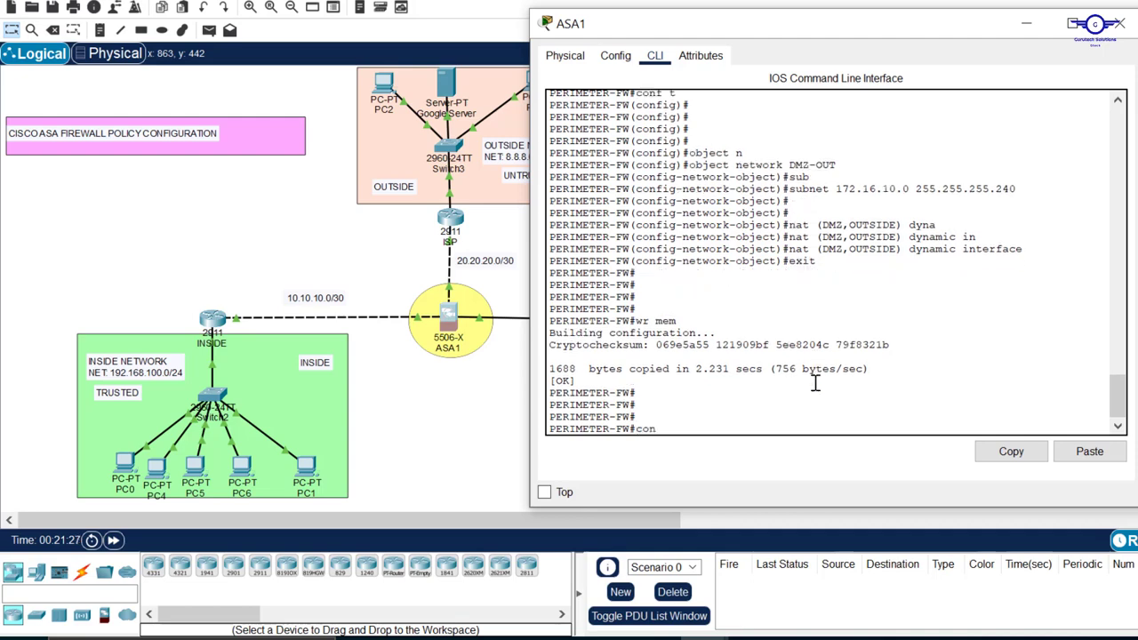
type("f t")
key("Return")
key("Return")
key("Return")
key("Return")
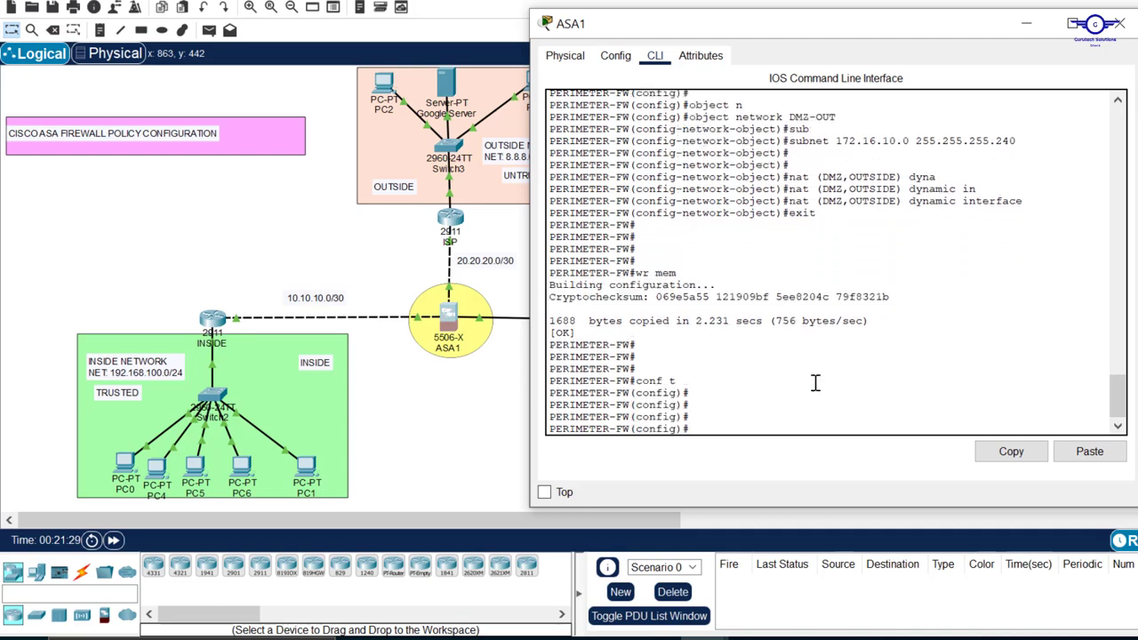
Switch to config-guide.txt in Notepad, highlight the ACL firewall policy task, and return to the Packet Tracer topology
key("alt+Tab")
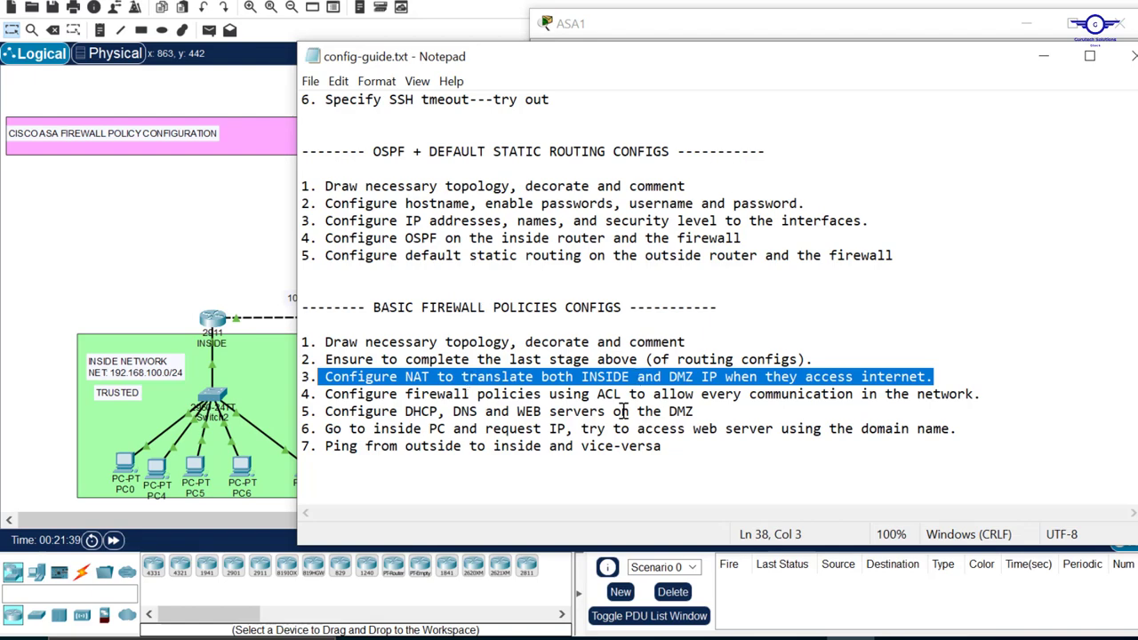
left_click_drag(1058, 394, 336, 394)
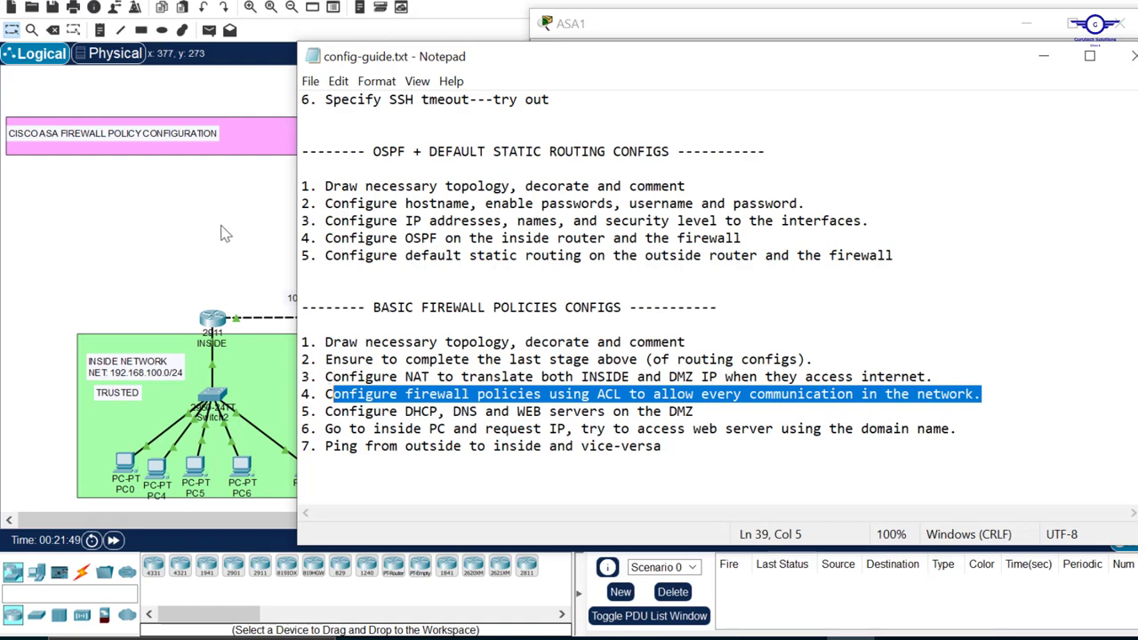
left_click(222, 229)
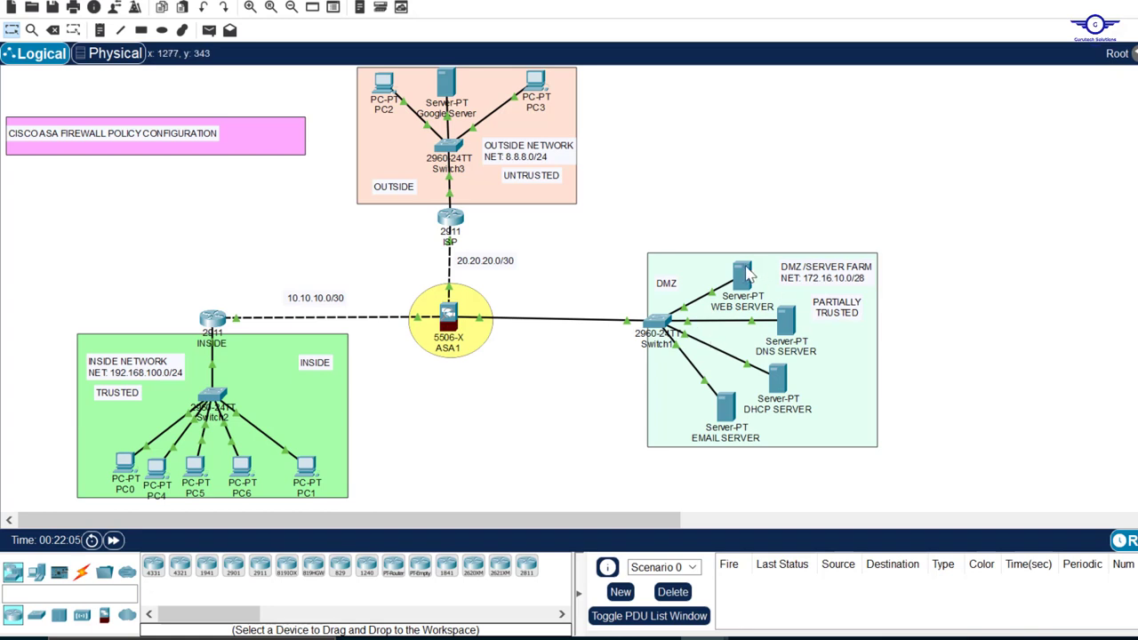
Check the DHCP server's address in the topology, then enter privileged mode on the INSIDE router with en and move its window fully into view
mouse_move(751, 275)
mouse_move(777, 382)
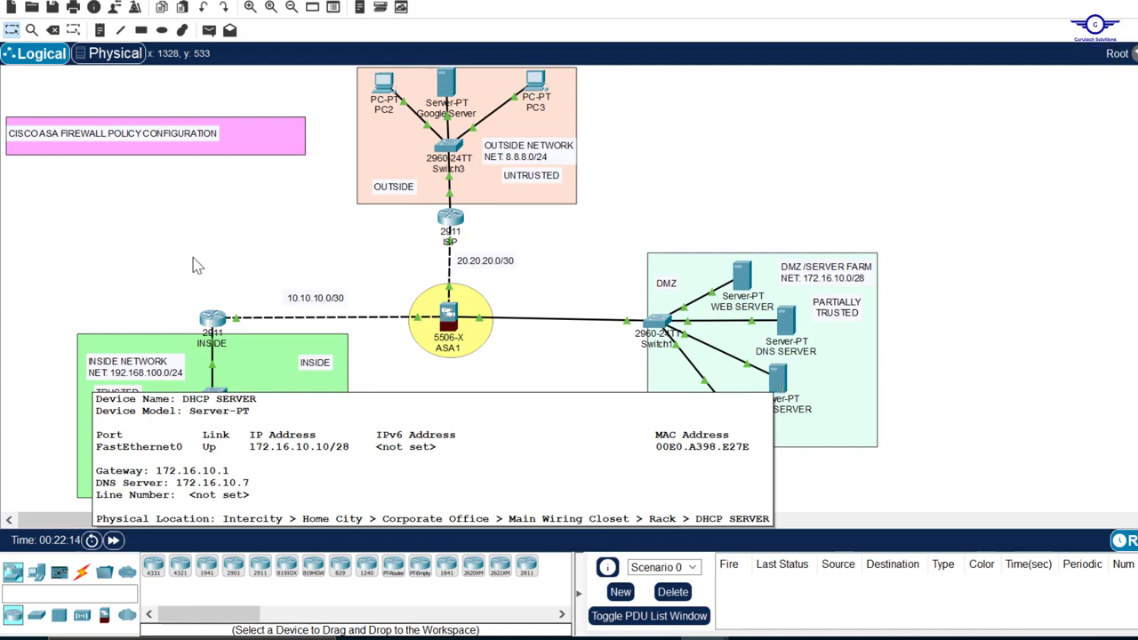
left_click(214, 318)
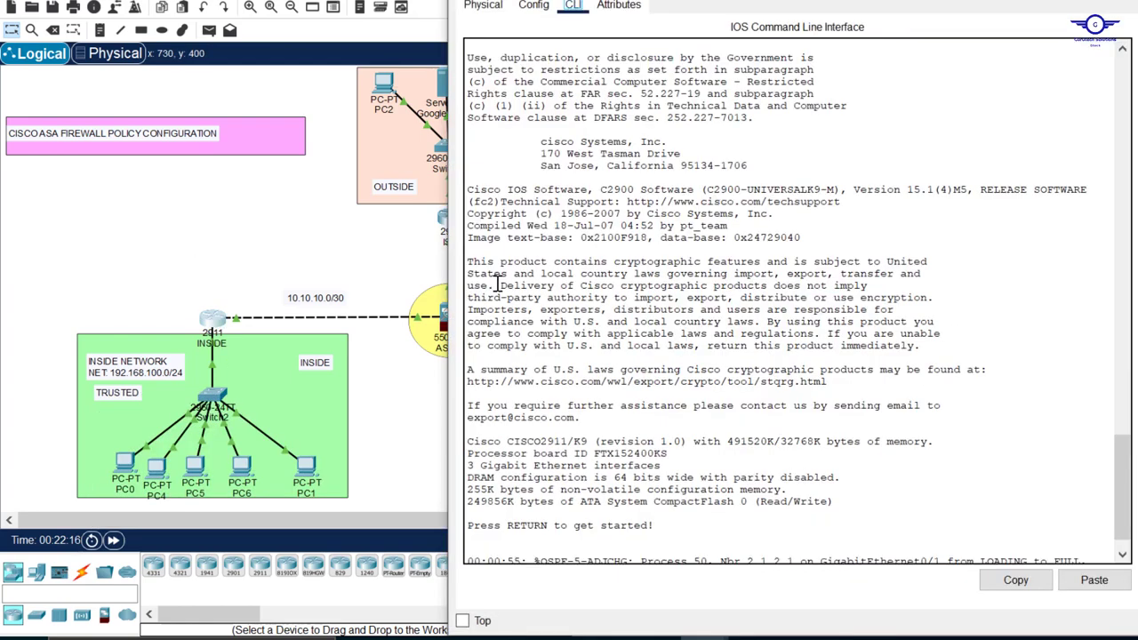
type("en")
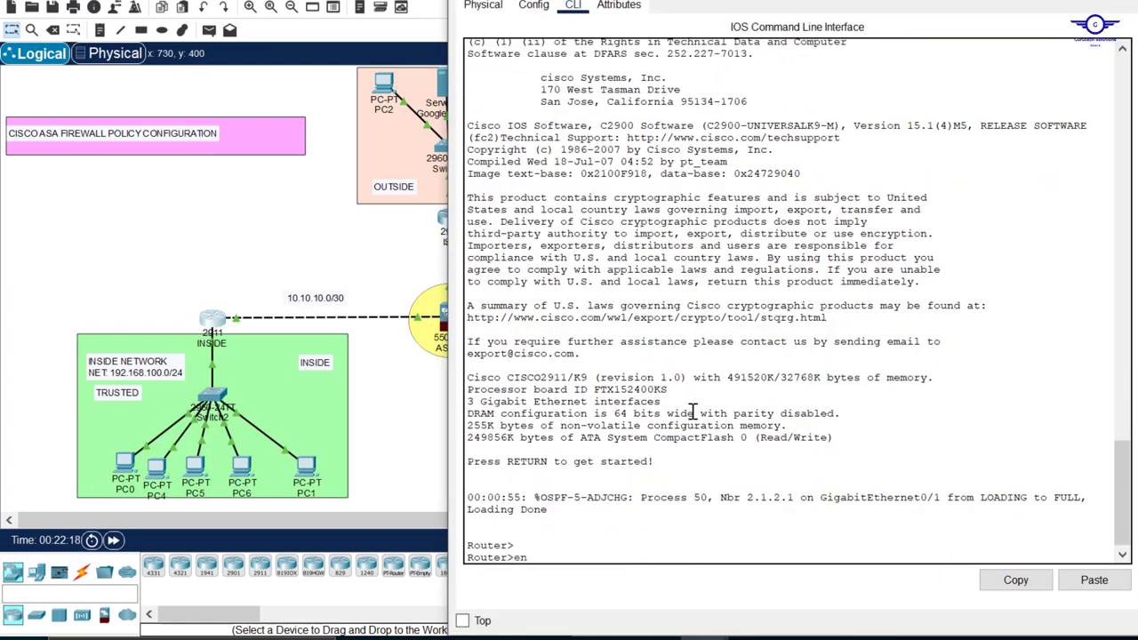
key("Return")
key("Return")
key("Return")
left_click_drag(806, 0, 805, 179)
left_click_drag(708, 189, 720, 51)
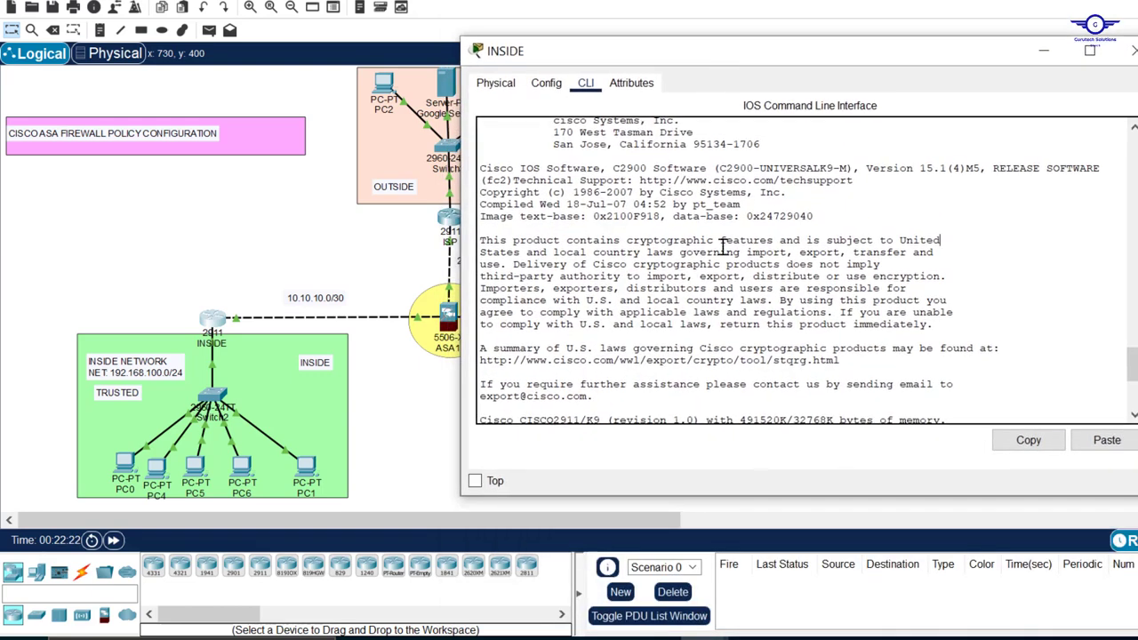
Ping the DHCP server at 172.16.10.10 from the INSIDE router
scroll(721, 249, "down", 5)
type("ping")
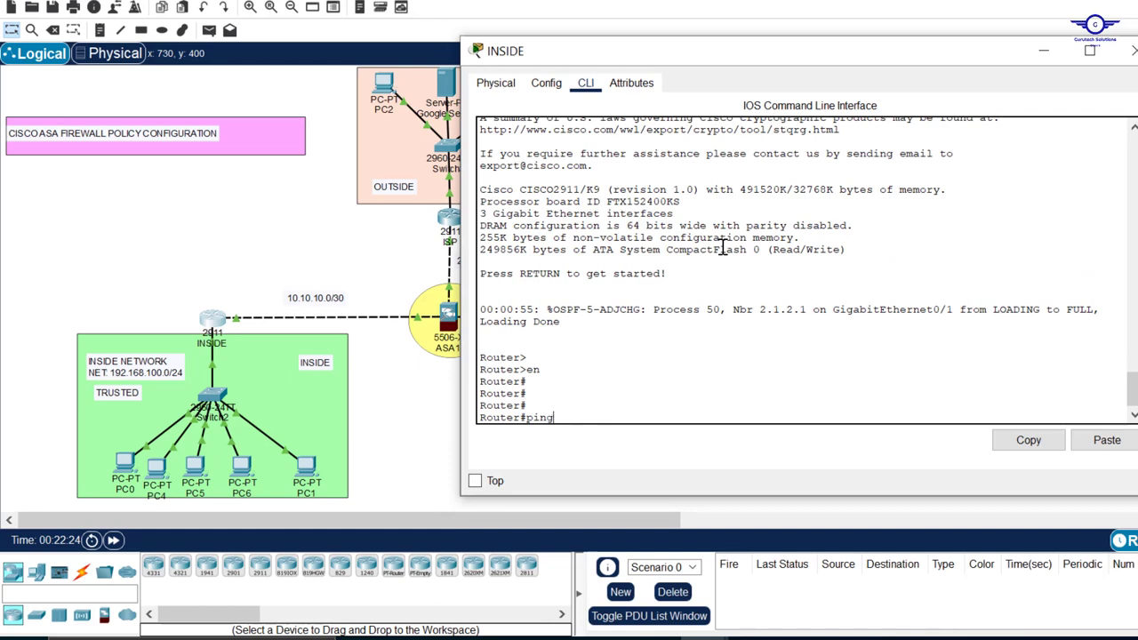
type(" 172")
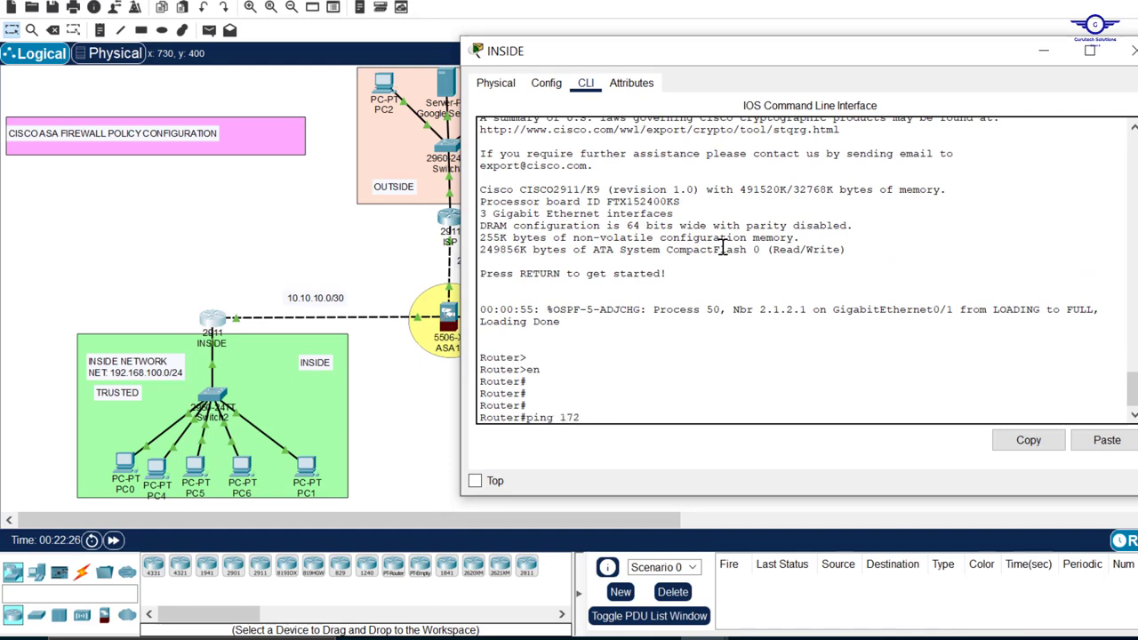
type(".16.10.10")
key("Return")
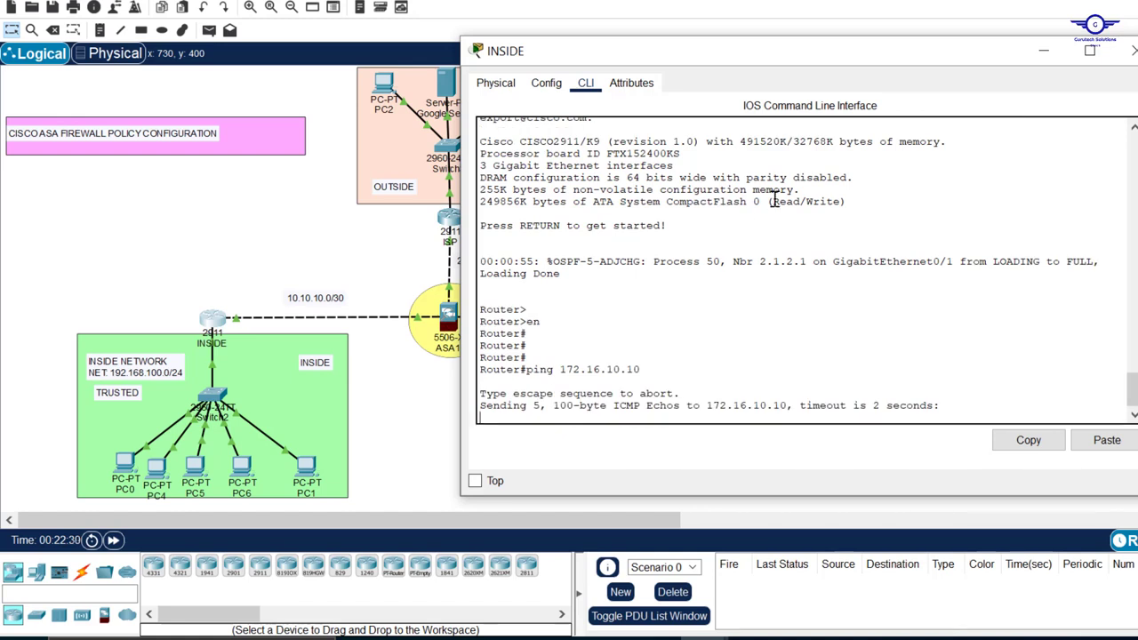
Review the ACL policy task in config-guide.txt in Notepad and bring up the ASA1 command line in Packet Tracer
left_click(353, 253)
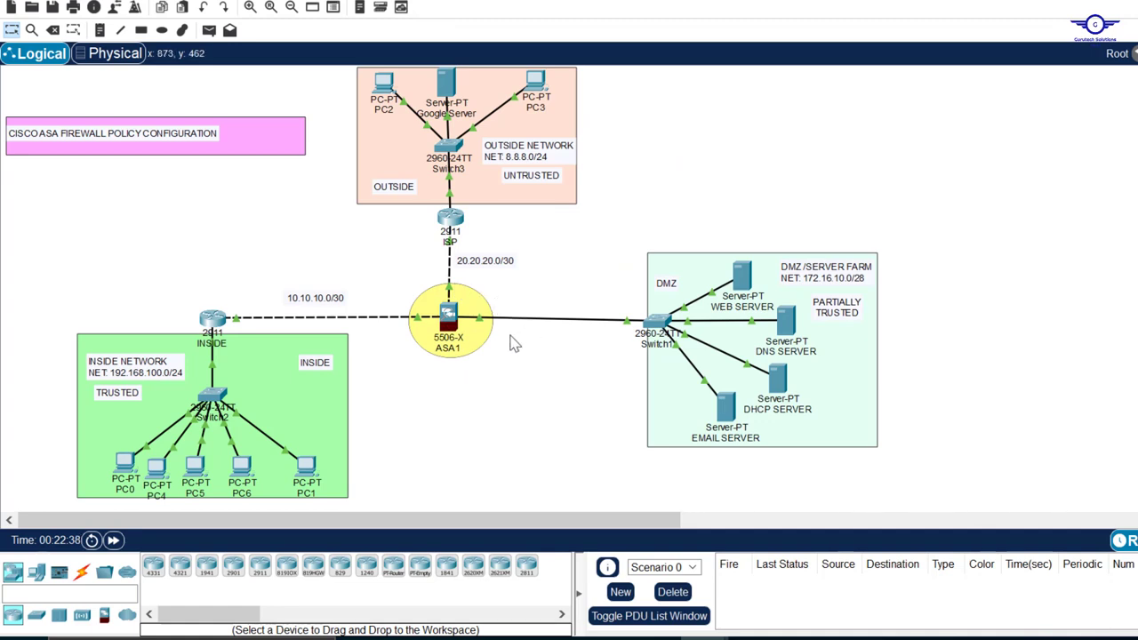
left_click(850, 639)
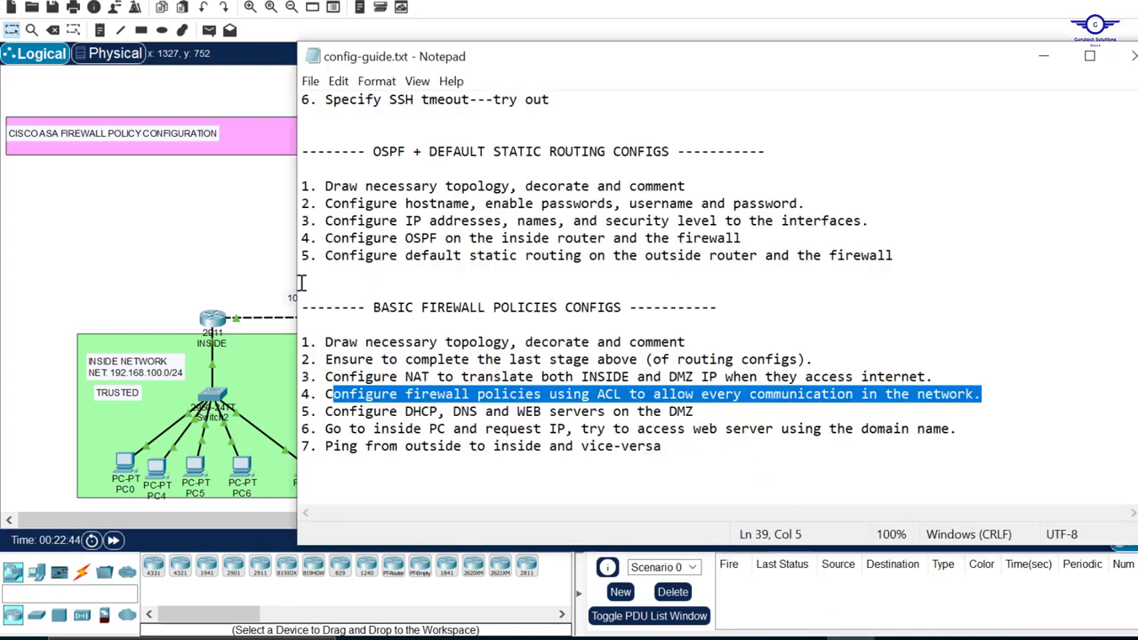
left_click(234, 253)
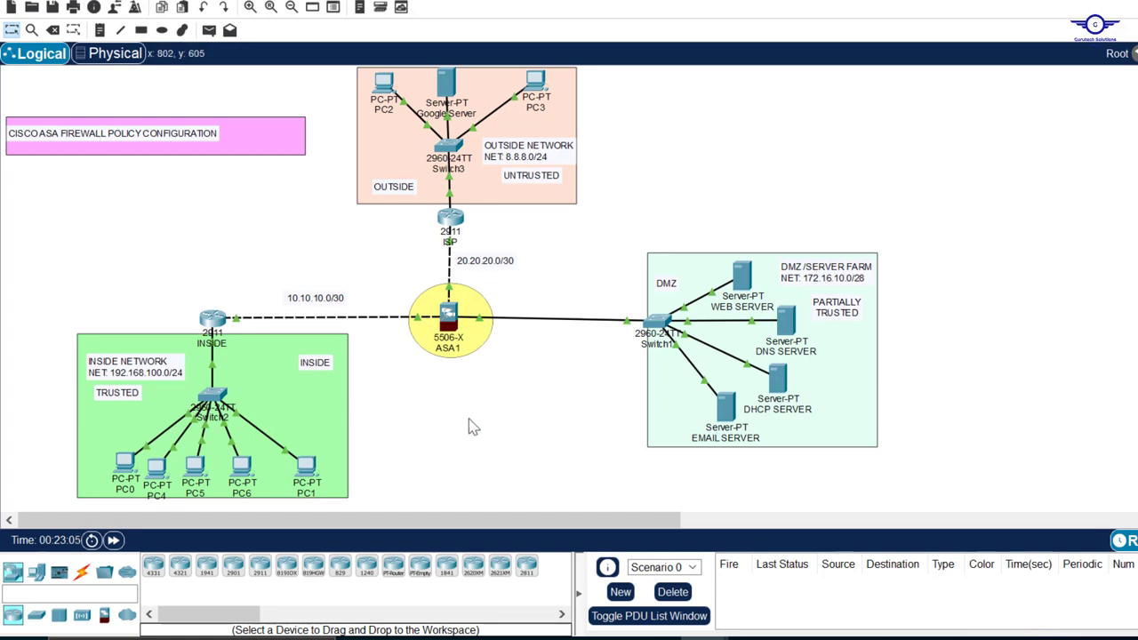
left_click(449, 318)
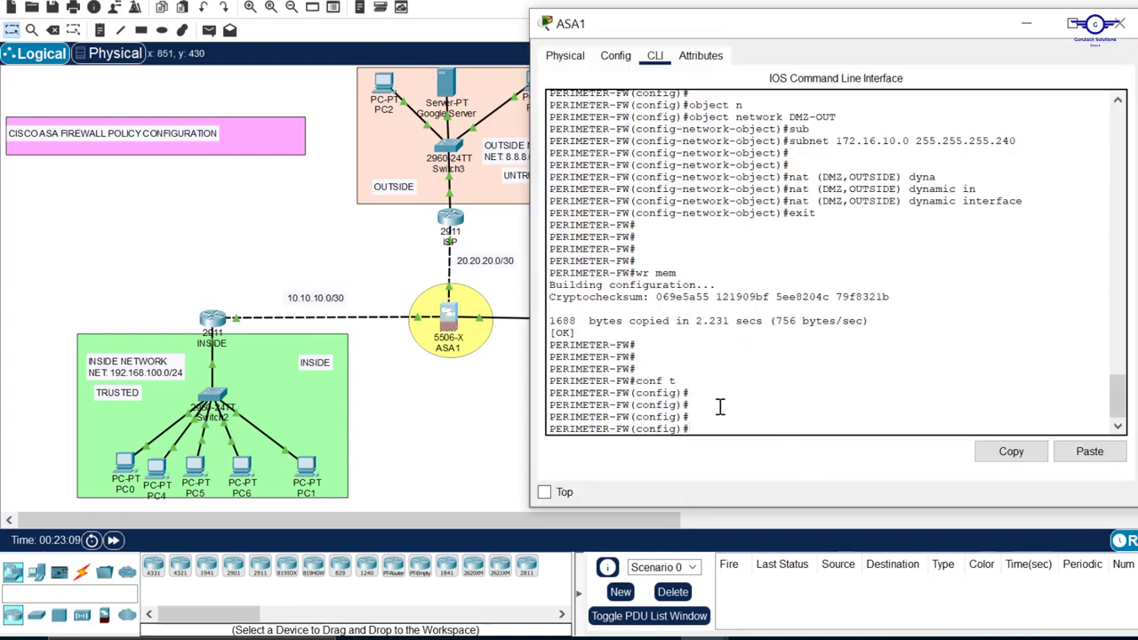
key("alt+Tab")
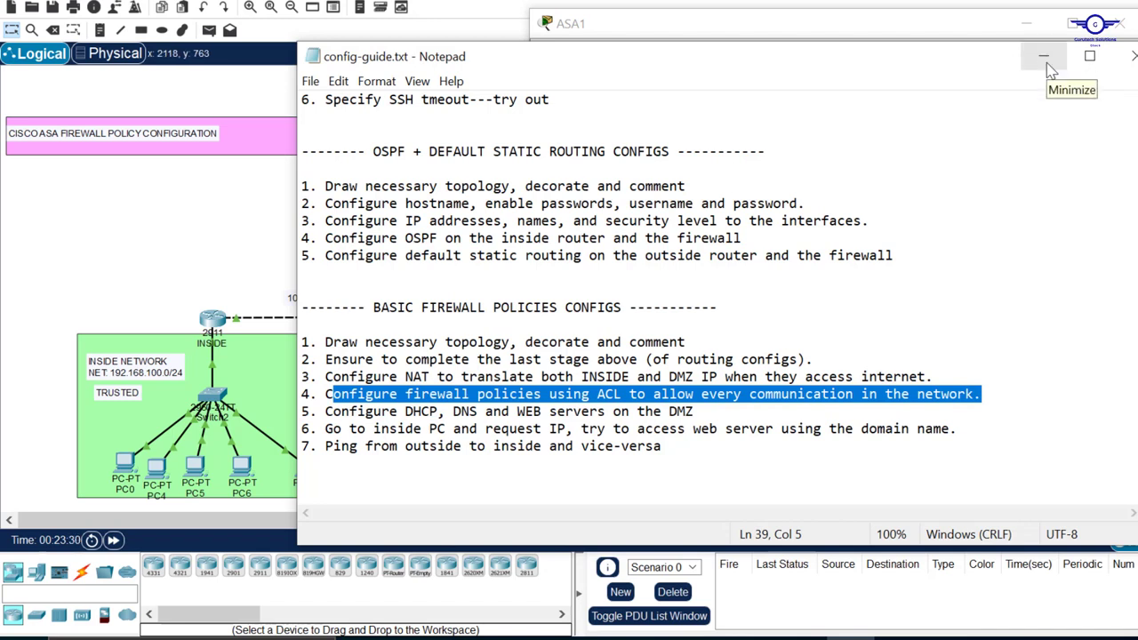
left_click(1046, 60)
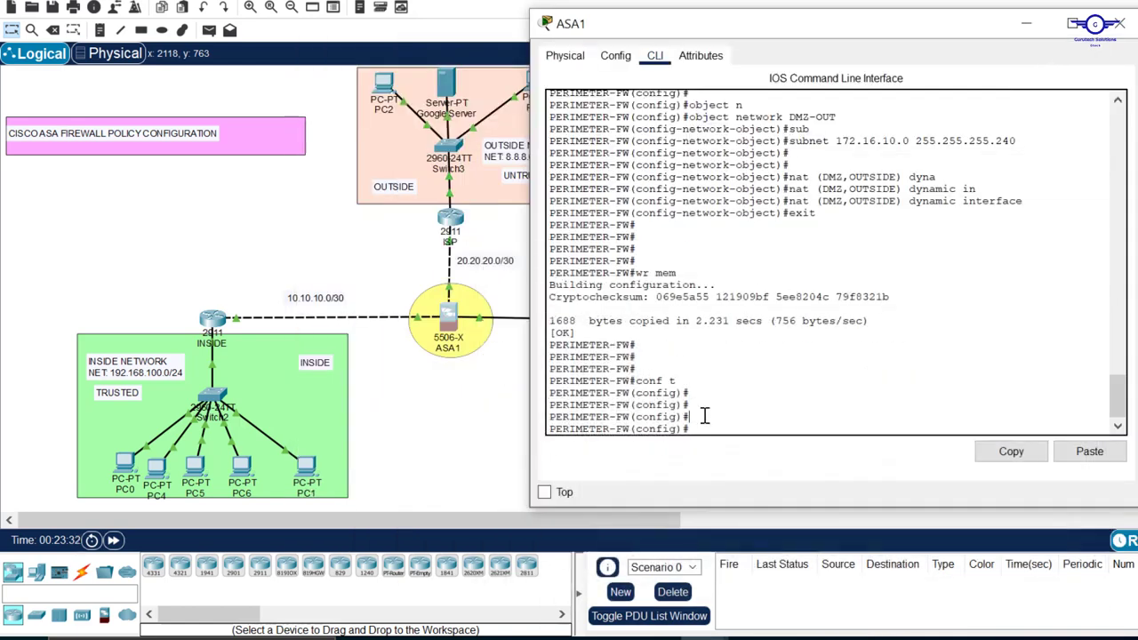
Begin an access-list command on ASA1, check the DMZ area in the topology, and return to the firewall's command line
type("cess-li")
key("Tab")
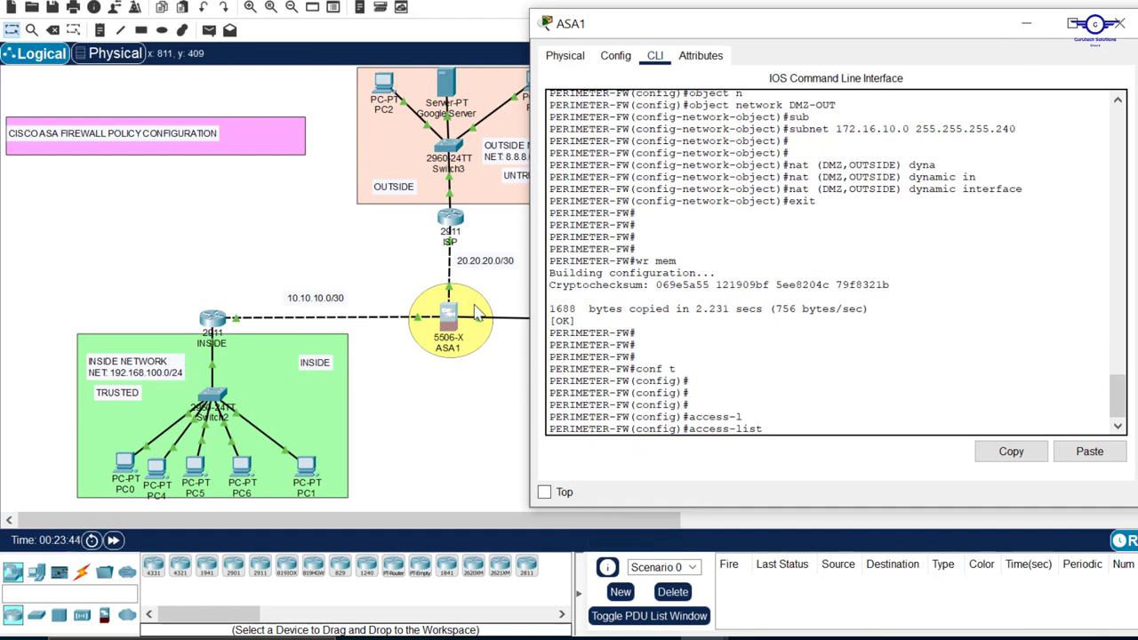
left_click(482, 428)
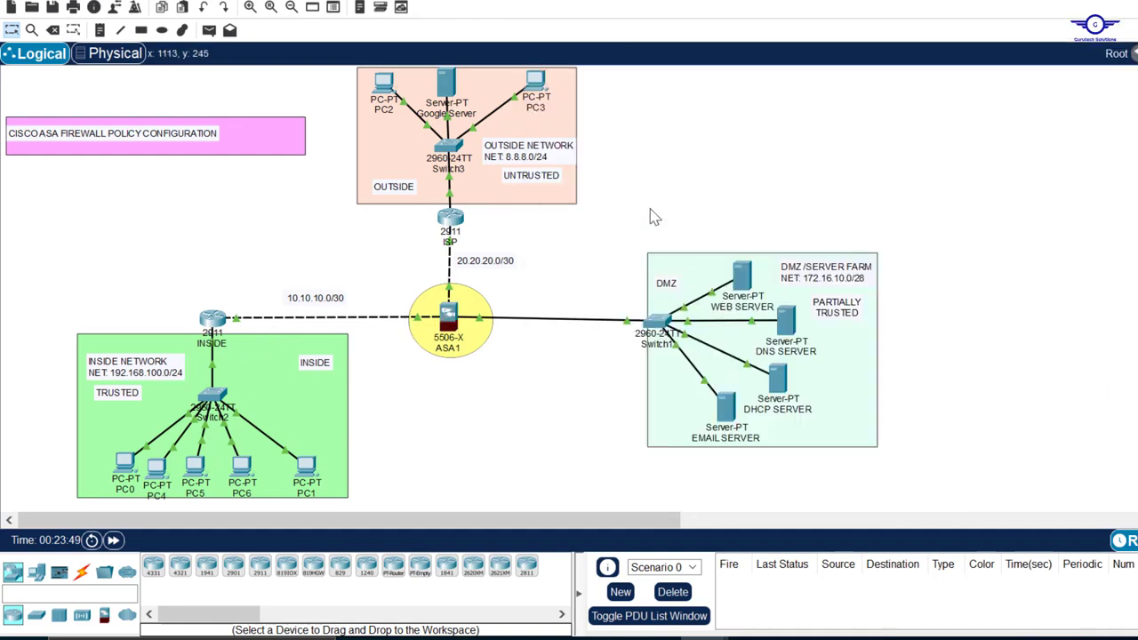
left_click_drag(650, 209, 946, 461)
left_click(448, 318)
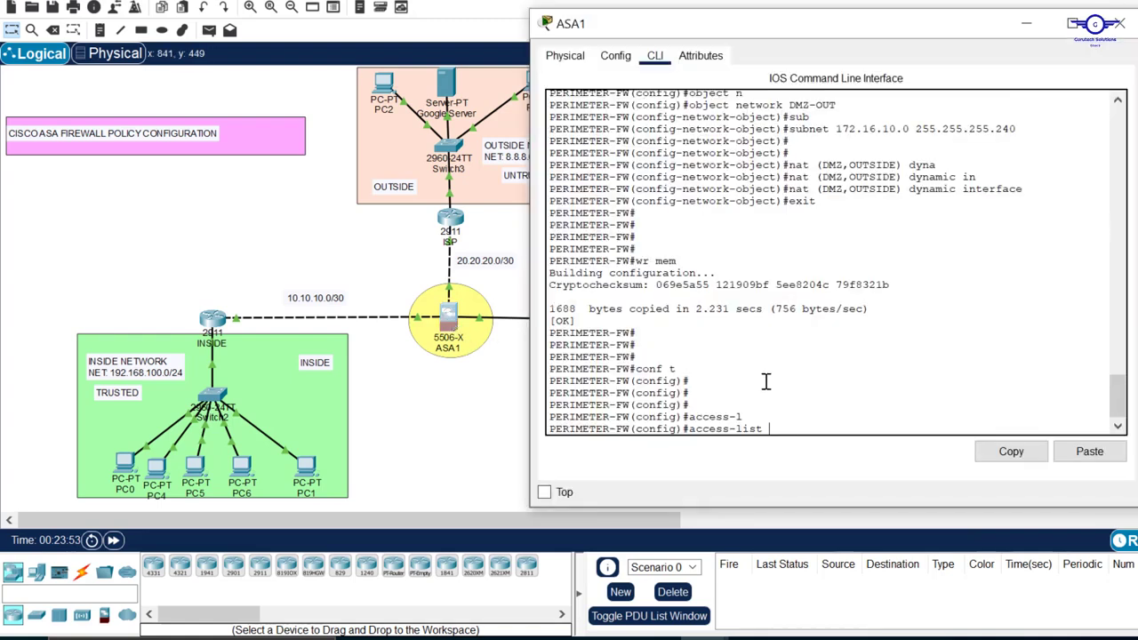
Name the access list DMZ-ACCESS and define the entry as extended permit icmp
type("DMZ-ACCESS")
type("ext")
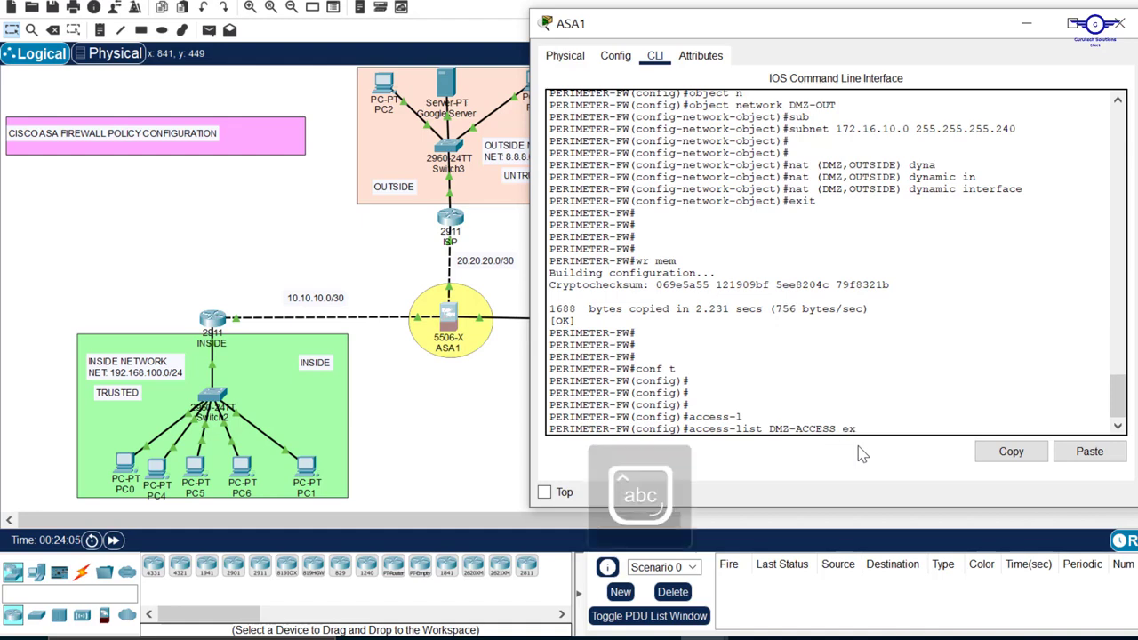
key("Tab")
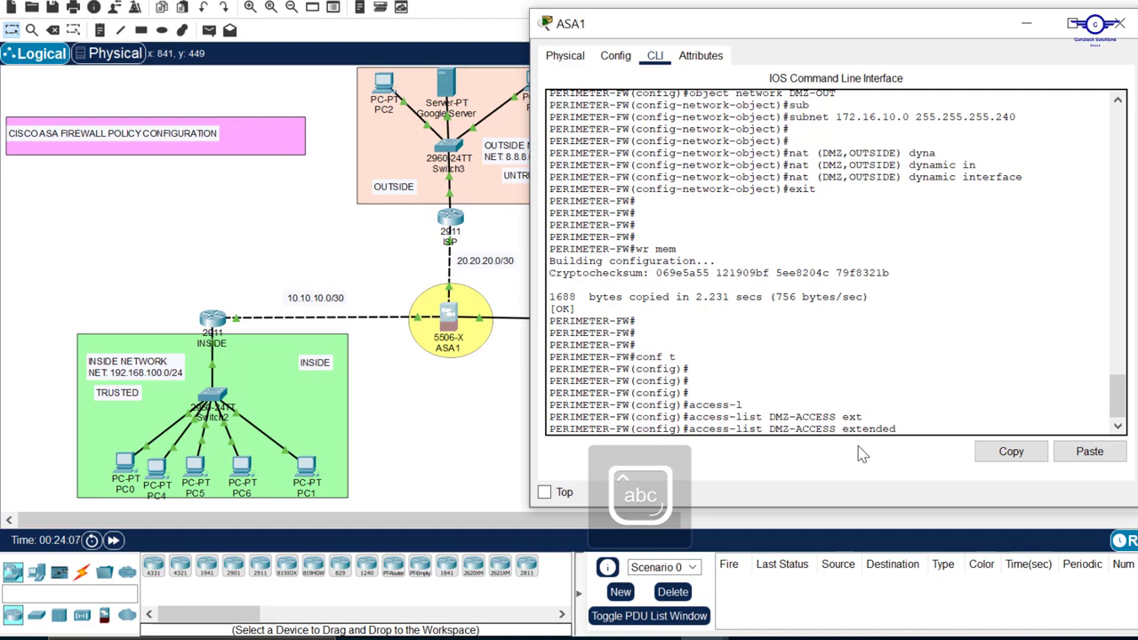
type("permi")
key("Tab")
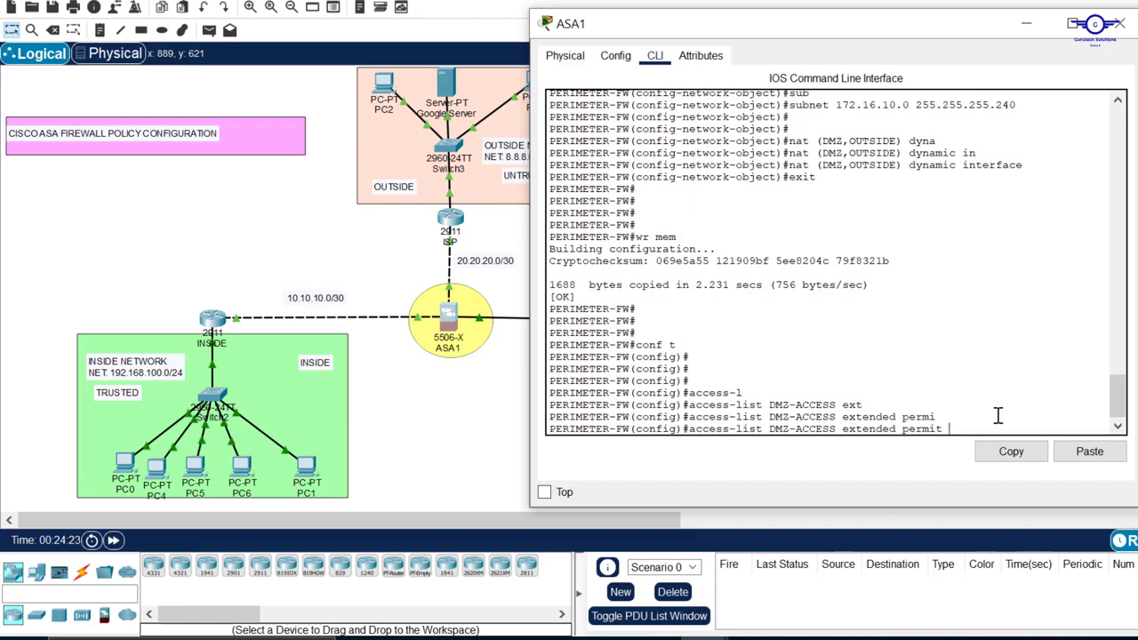
type("cmp")
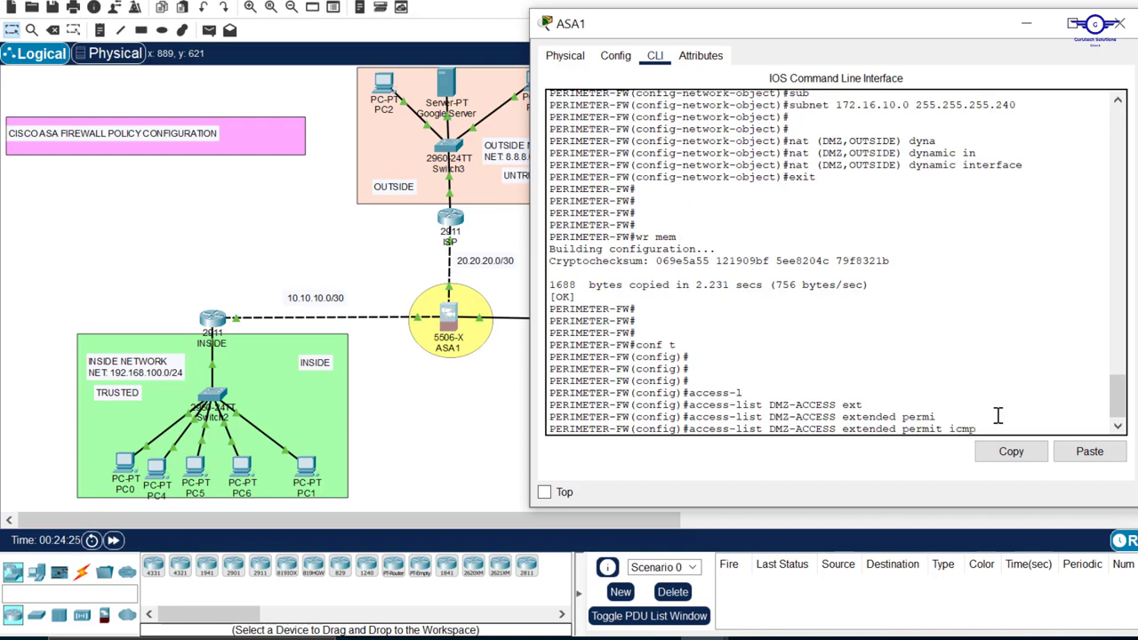
type(" ?")
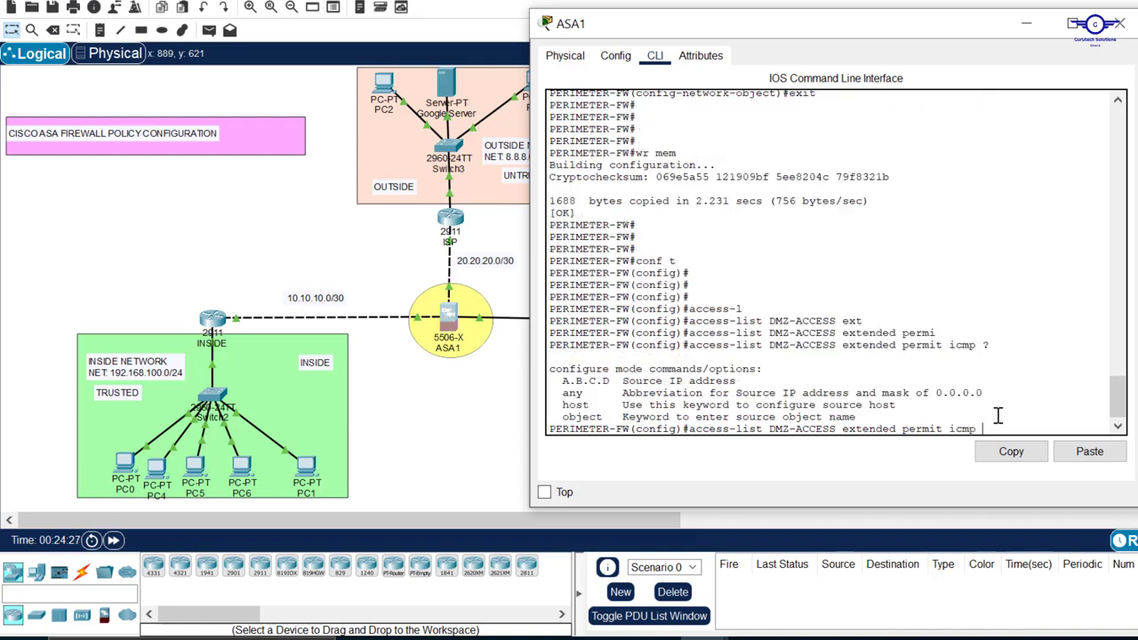
type("any")
Consult the argument help, complete the DMZ-ACCESS icmp rule with source any and destination any, and submit it
key("Tab")
type("an")
key("Tab")
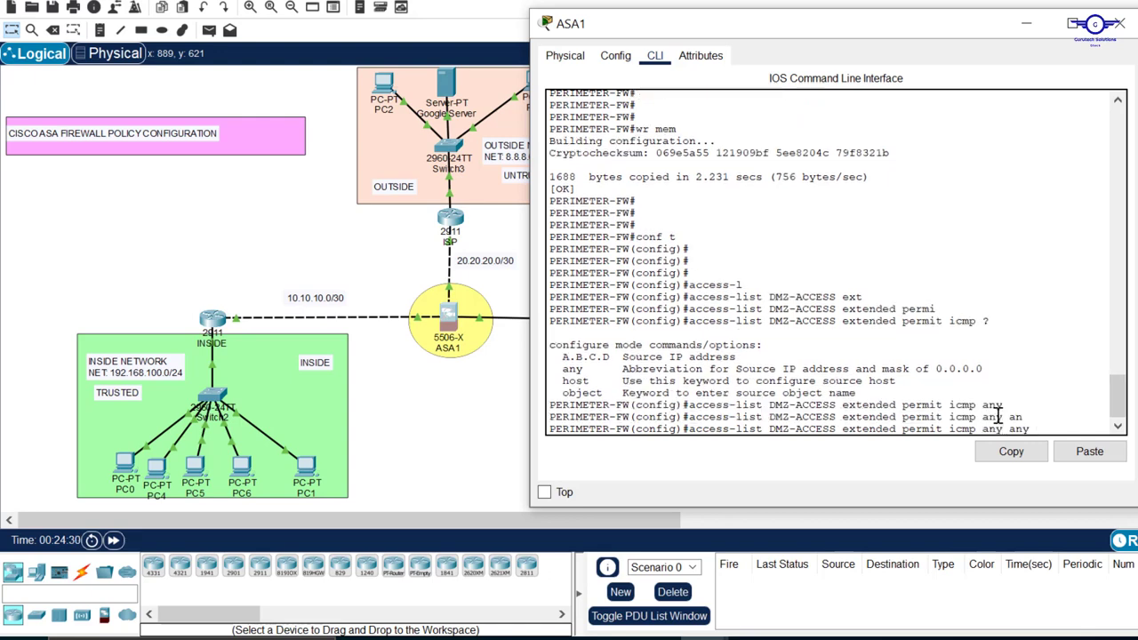
type("?")
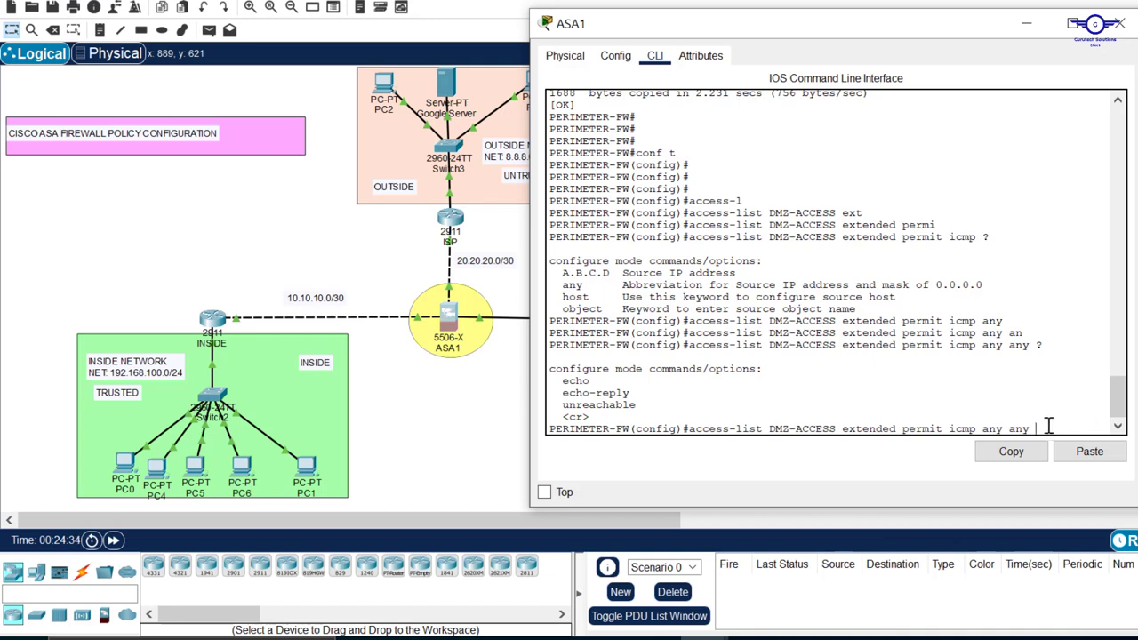
left_click_drag(1049, 428, 691, 430)
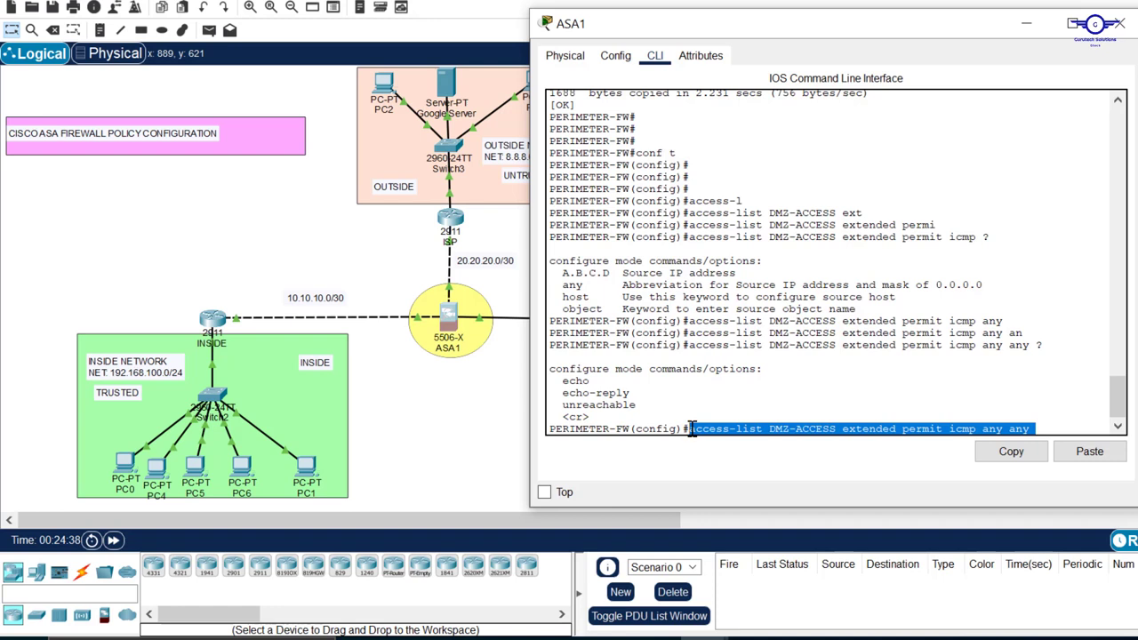
left_click_drag(691, 429, 685, 430)
key("Return")
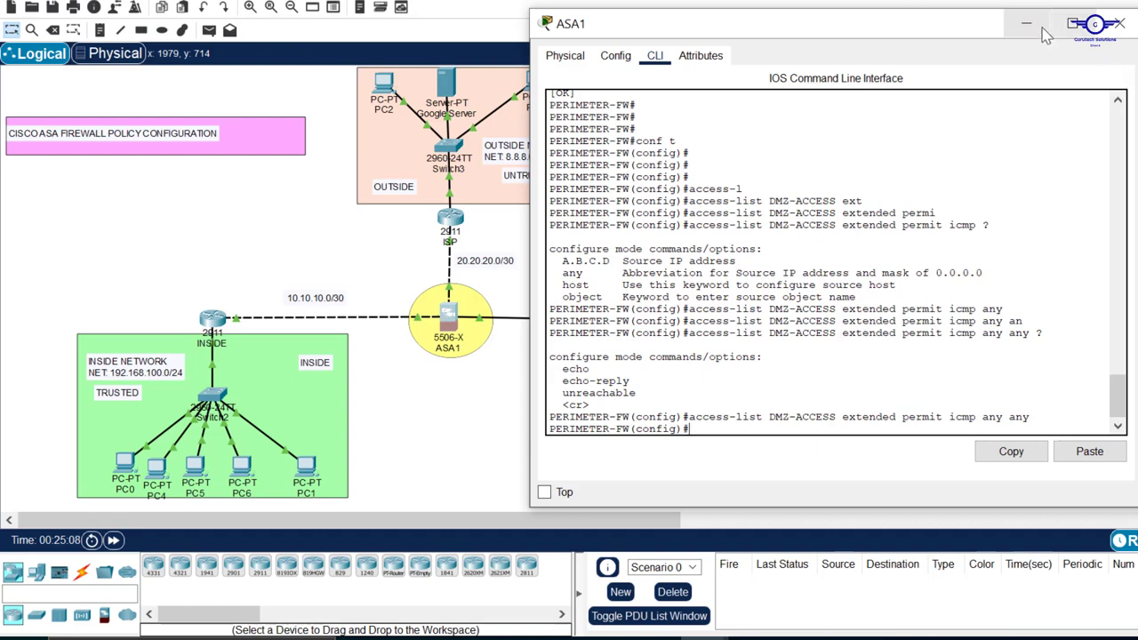
Check the network topology, reopen ASA1's command line, and reposition its window at the latest configuration prompt
left_click(1119, 23)
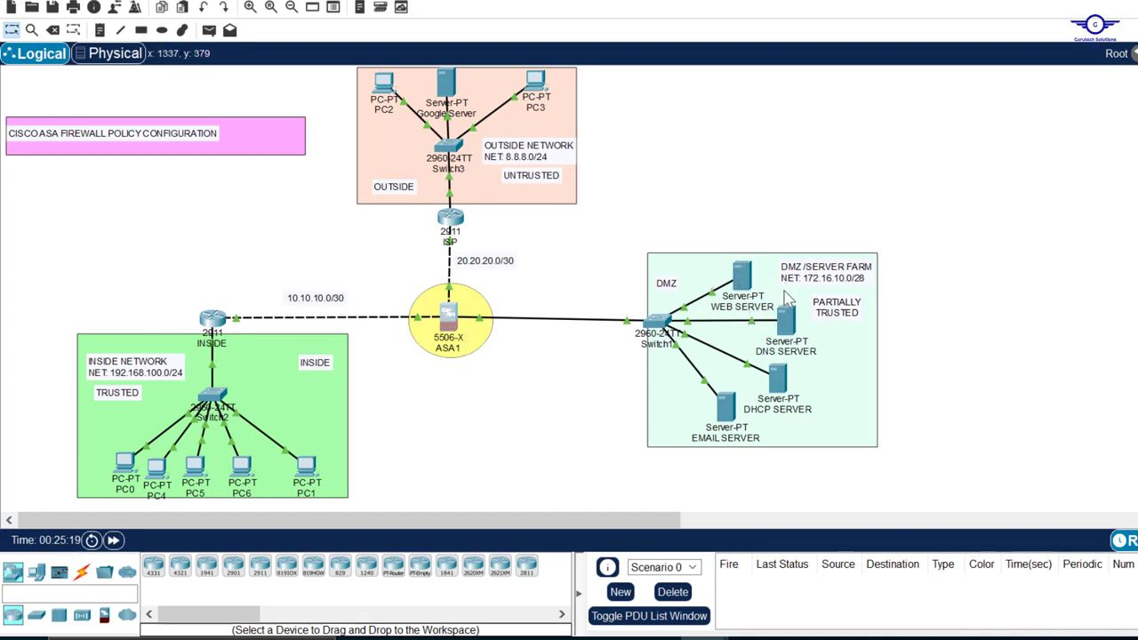
left_click(450, 322)
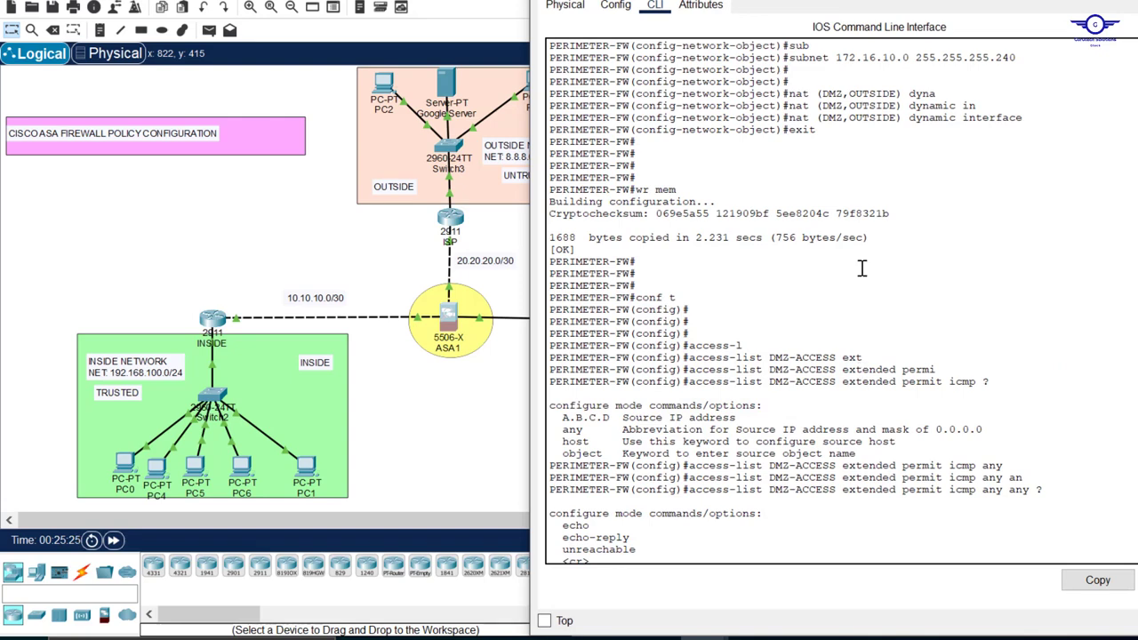
scroll(848, 350, "down", 2)
left_click_drag(1001, 0, 1001, 208)
left_click_drag(824, 232, 788, 17)
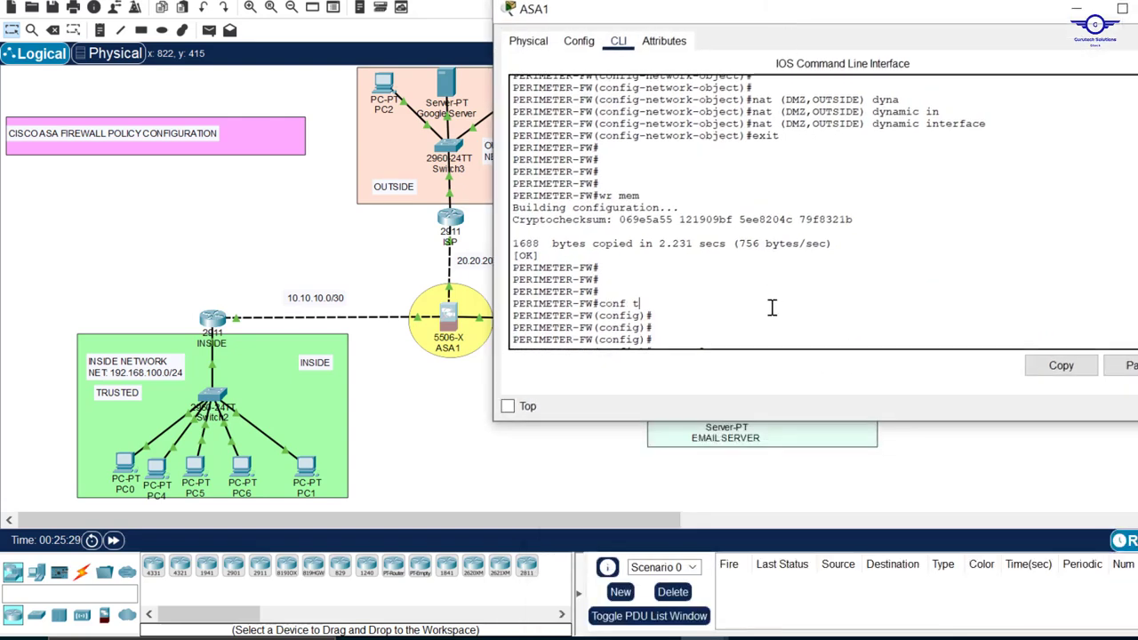
scroll(772, 307, "down", 5)
Begin a second access-list entry for DMZ-ACCESS as extended permit
type("ac")
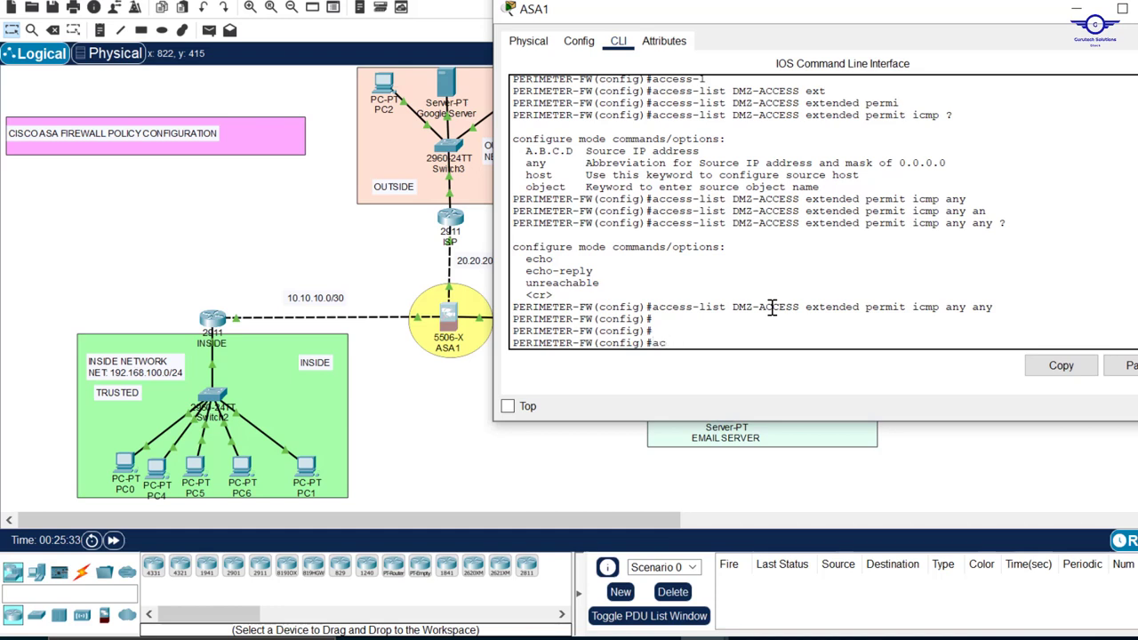
type("eee")
key("Tab")
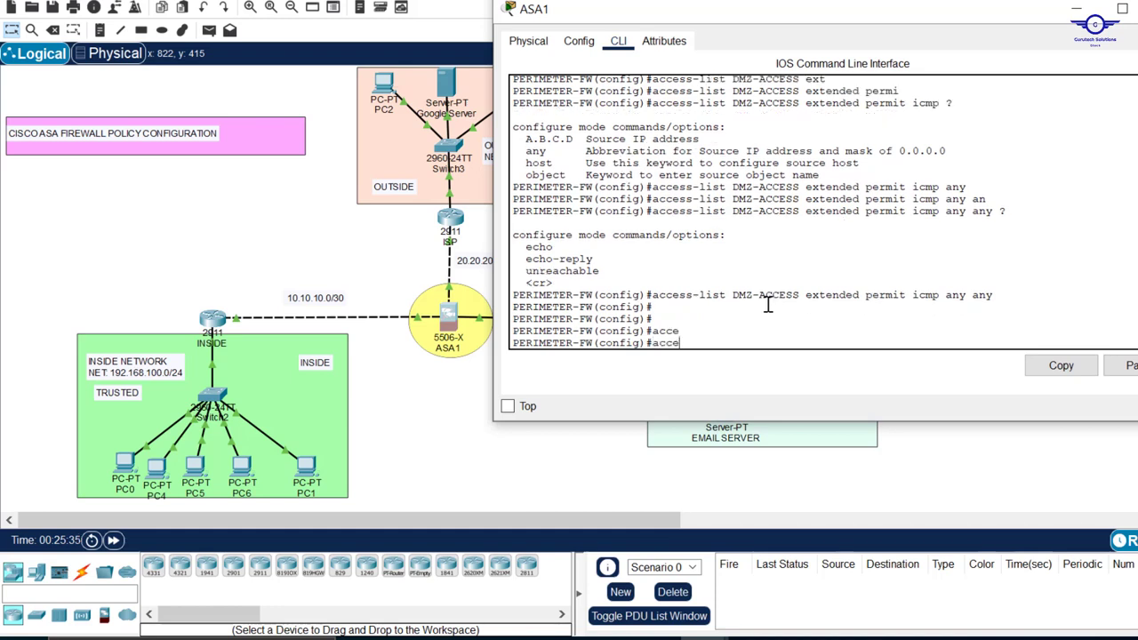
type("-")
key("Tab")
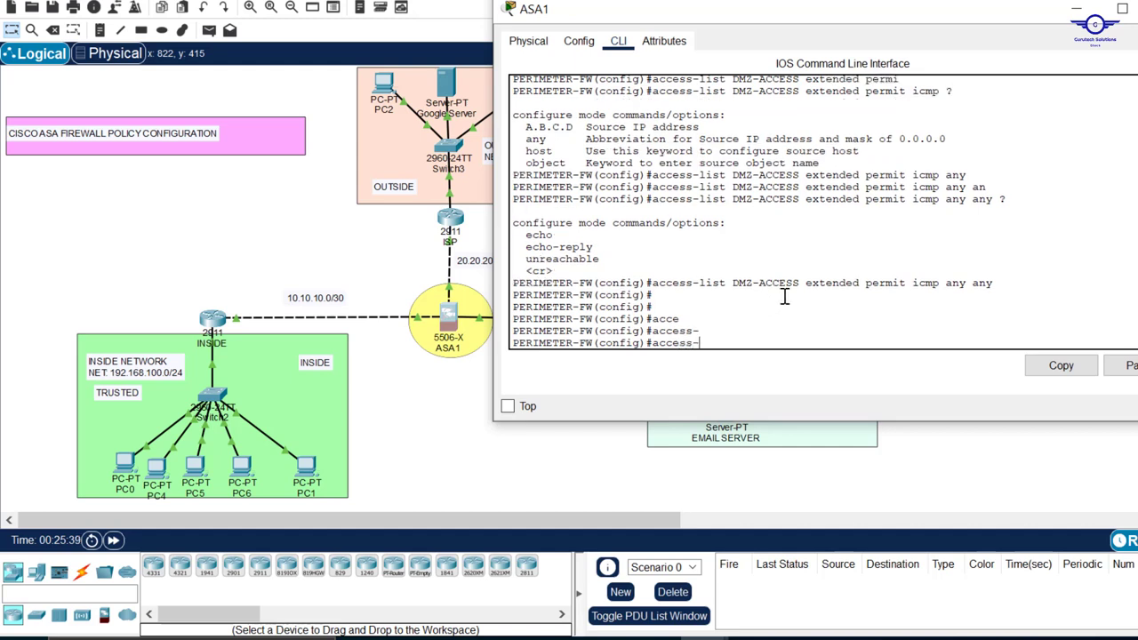
type("l")
key("Tab")
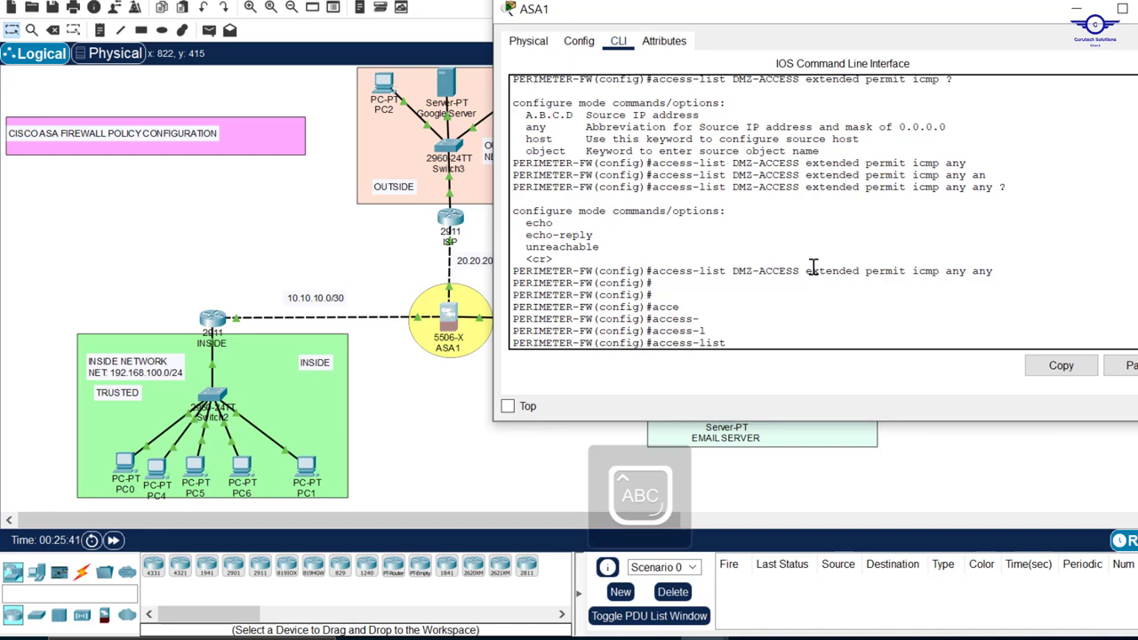
type("DMZ-ACCESS")
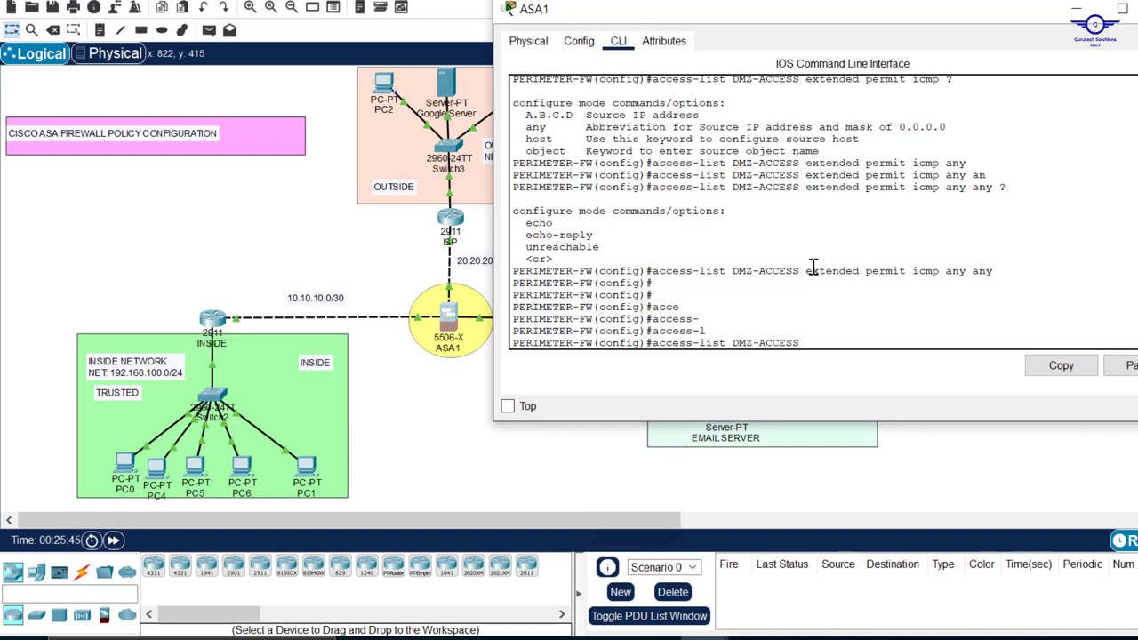
type(" ex")
key("Tab")
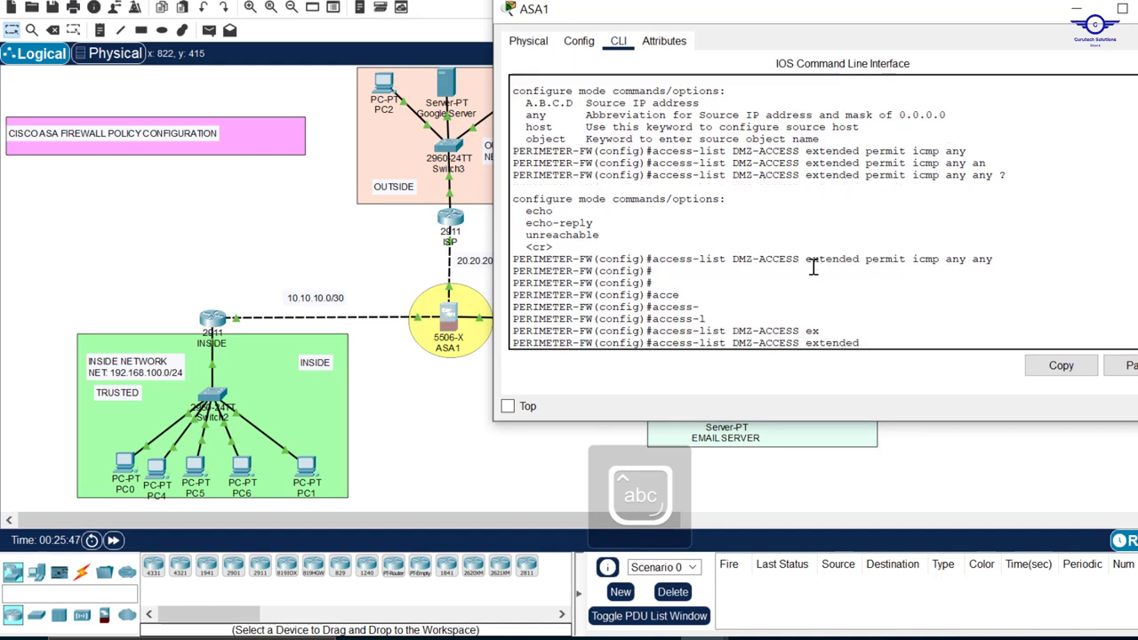
type("pe")
key("Tab")
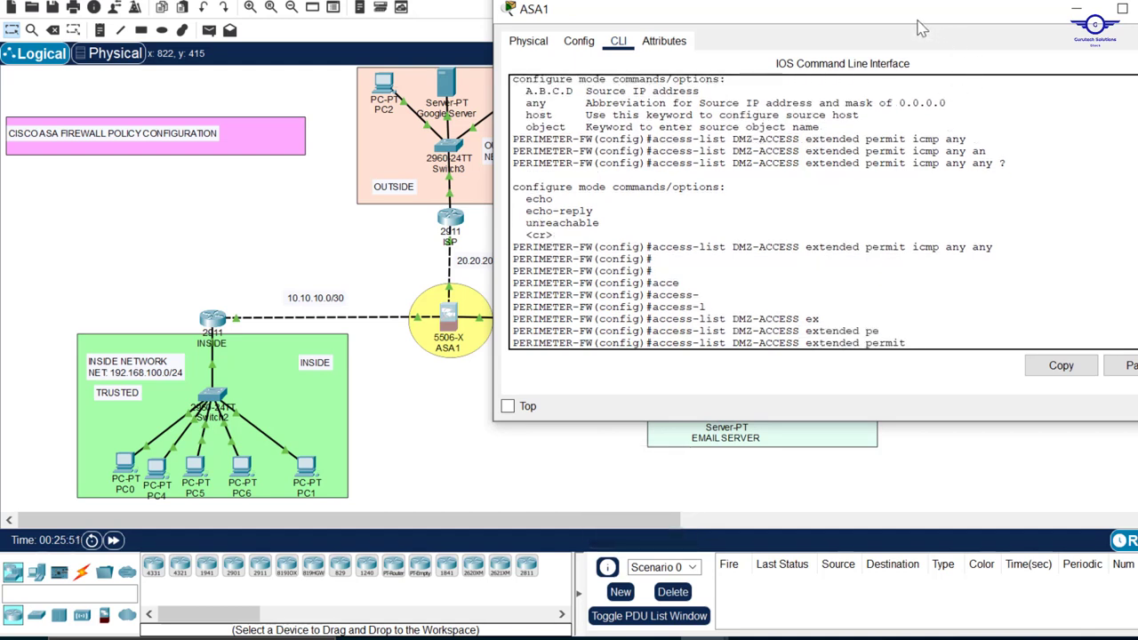
Move the ASA1 window fully into view and complete the permit rule with tcp any any eq 80
left_click_drag(907, 18, 774, 76)
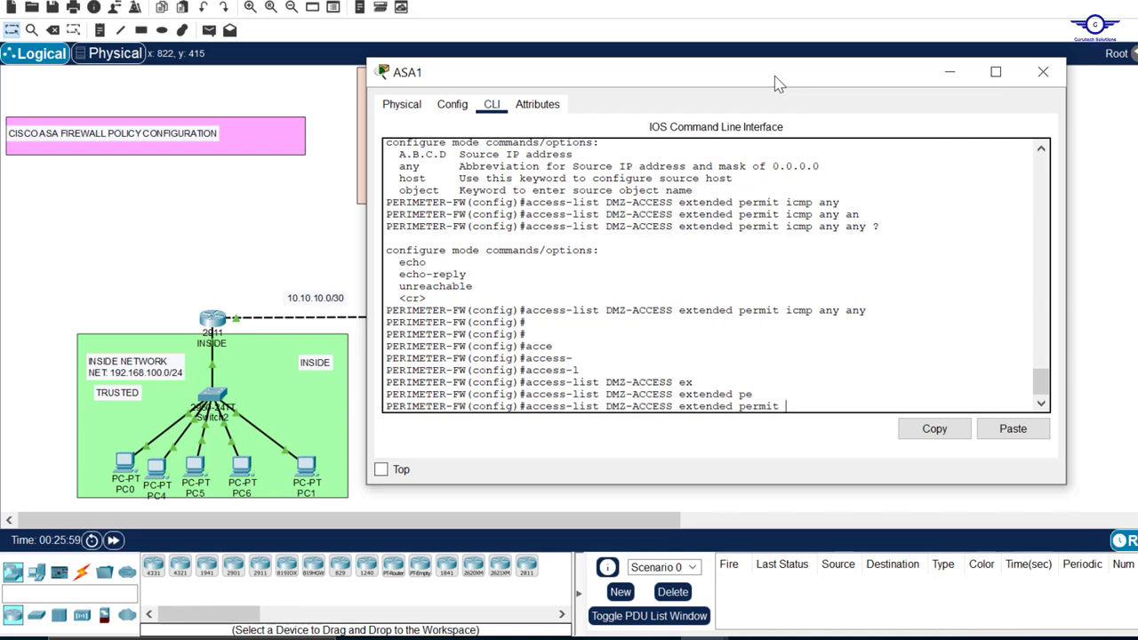
type("tc")
key("Tab")
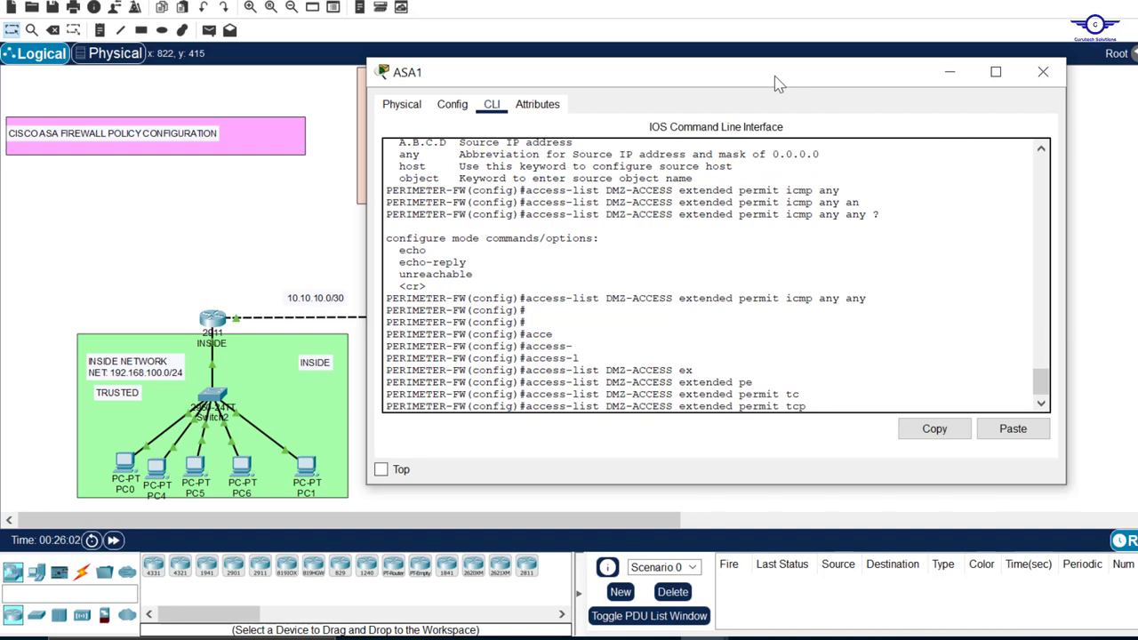
type("an")
key("Tab")
type("an")
key("Tab")
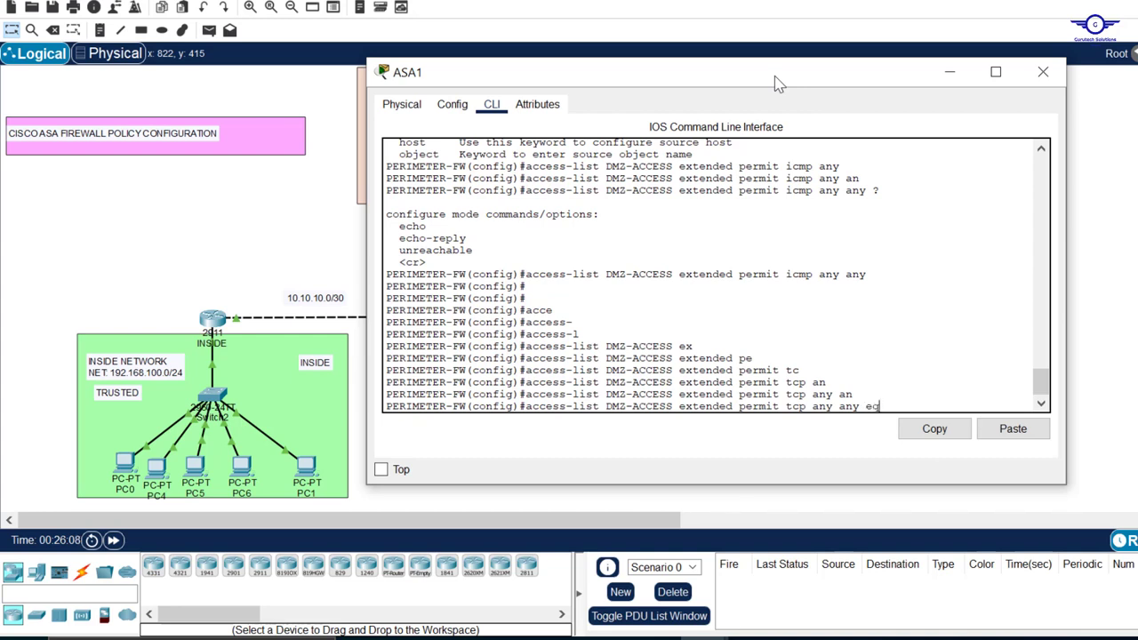
type("eq 80")
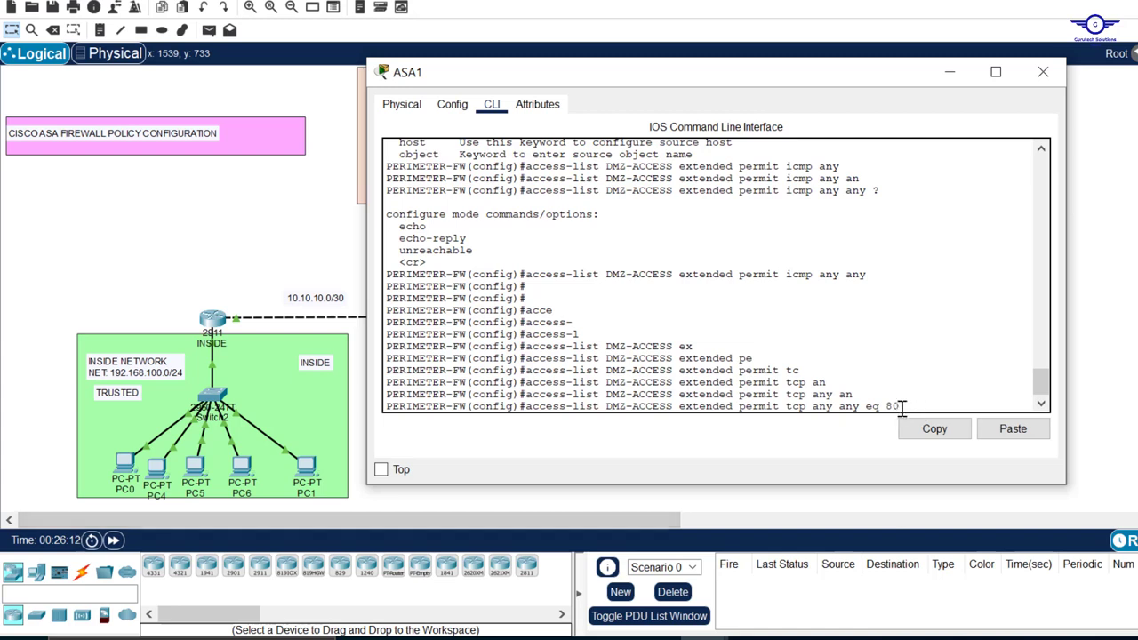
Review the TCP rule and its eq 80 port condition, and submit the entry
left_click_drag(967, 404, 529, 407)
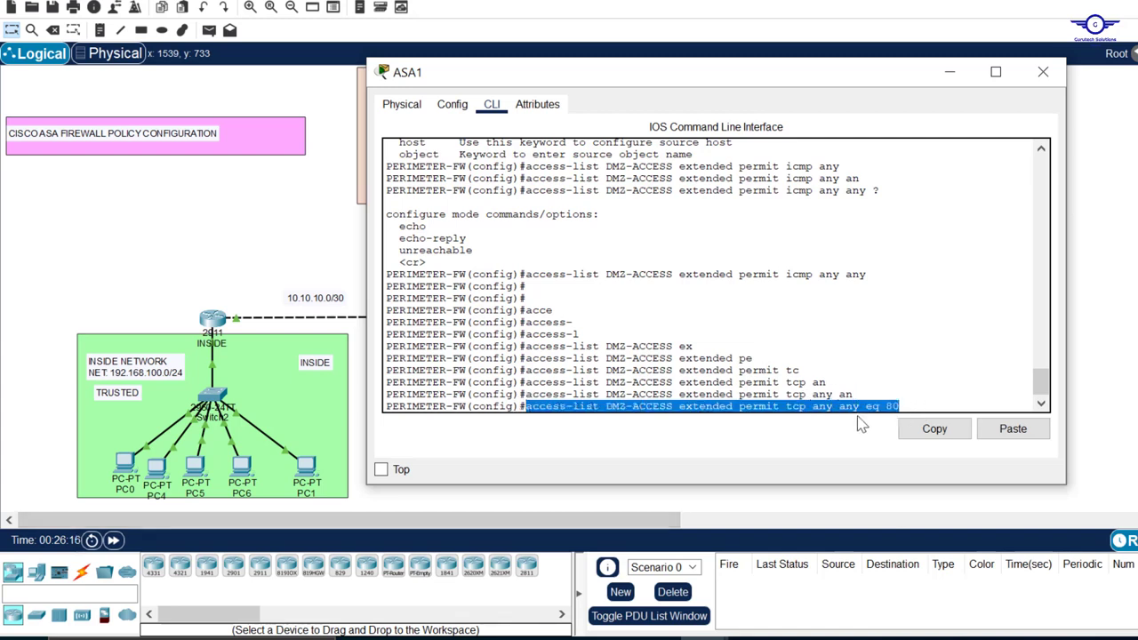
left_click_drag(773, 78, 676, 97)
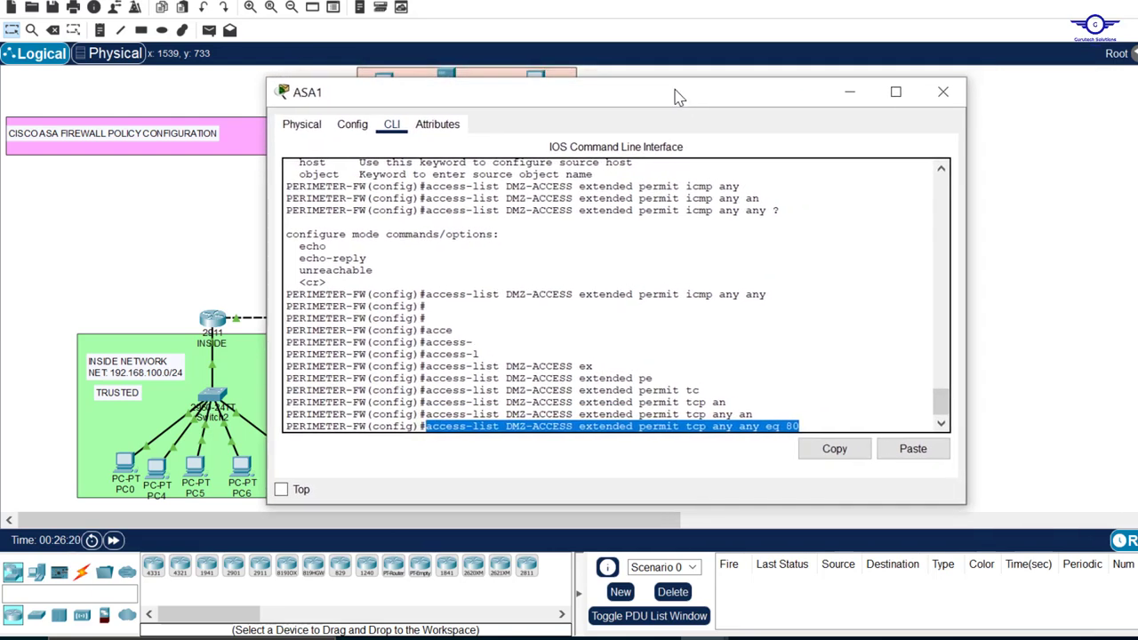
left_click(802, 424)
left_click_drag(802, 424, 768, 424)
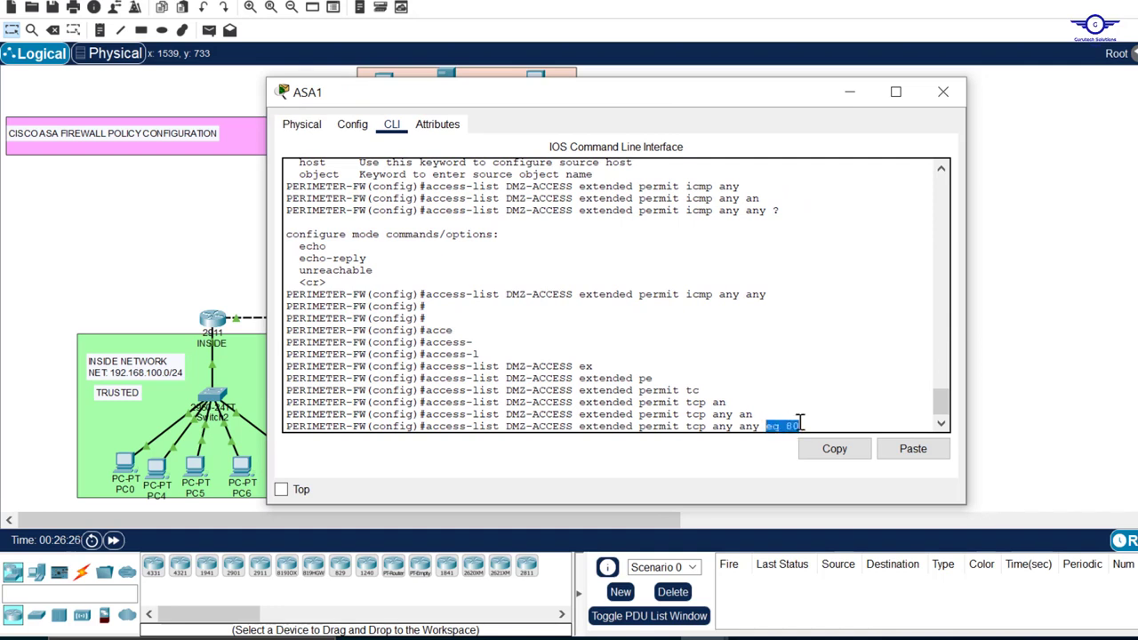
left_click(800, 424)
key("Return")
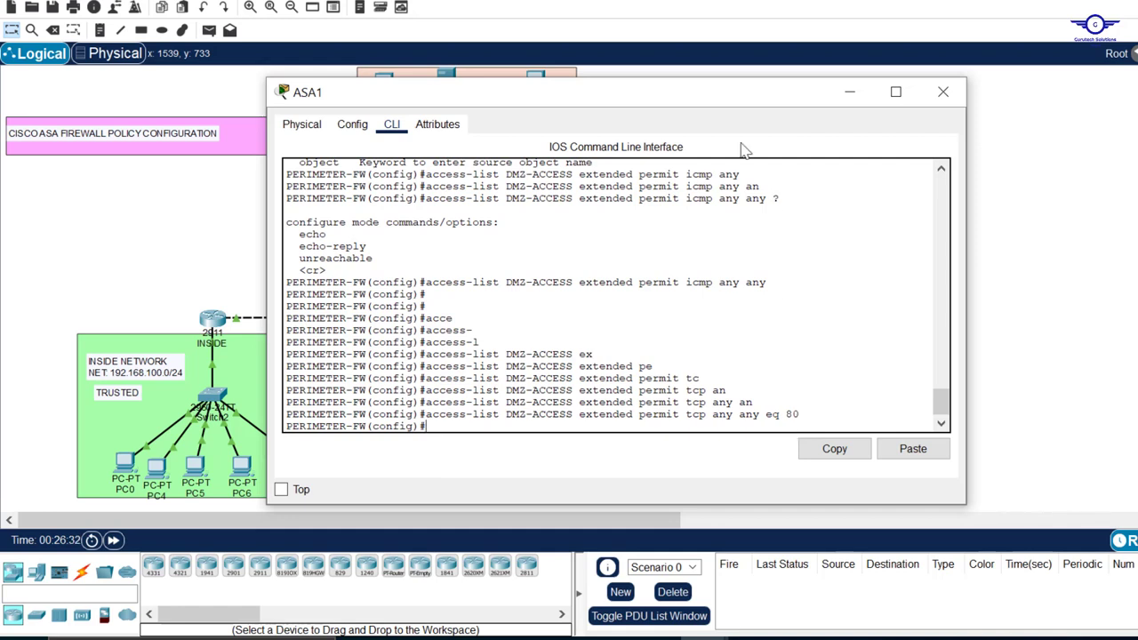
Reuse the previous rule to permit TCP from any to any on port 8080 in DMZ-ACCESS, and review both TCP entries
key("Up")
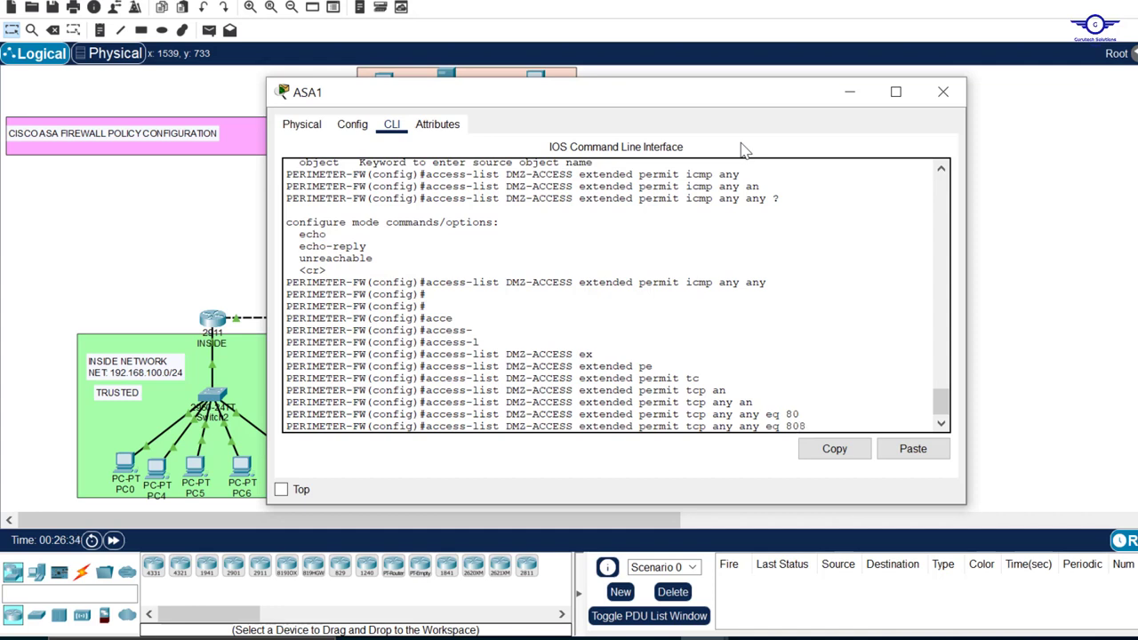
type("80")
key("Return")
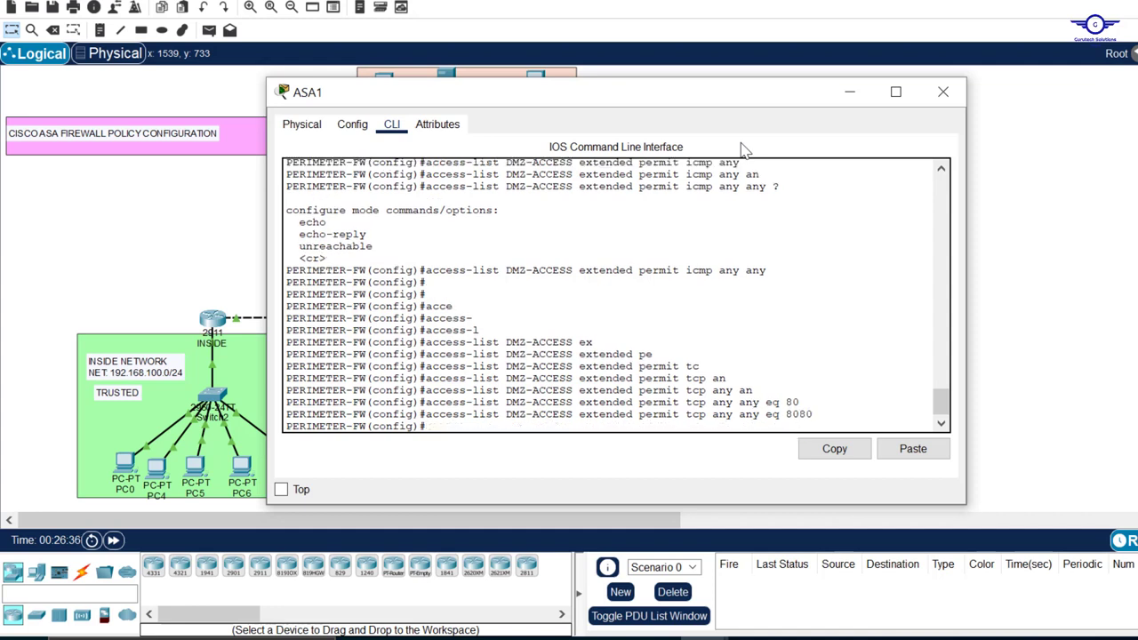
left_click_drag(426, 402, 812, 415)
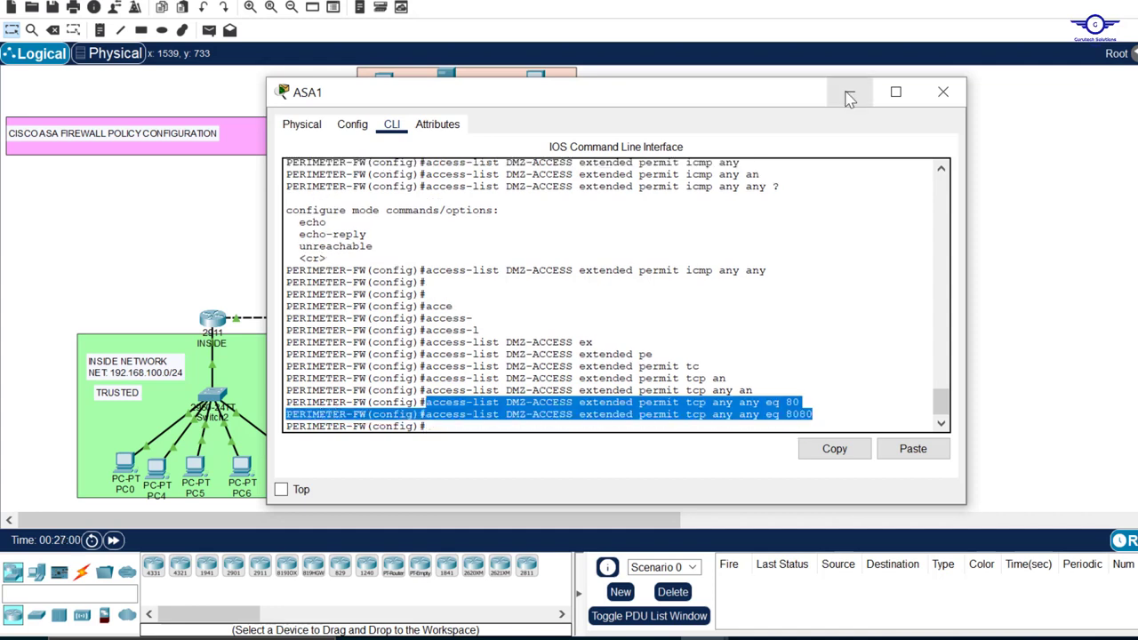
View the full topology, and bring ASA1's command line back into view at the current prompt
left_click(849, 94)
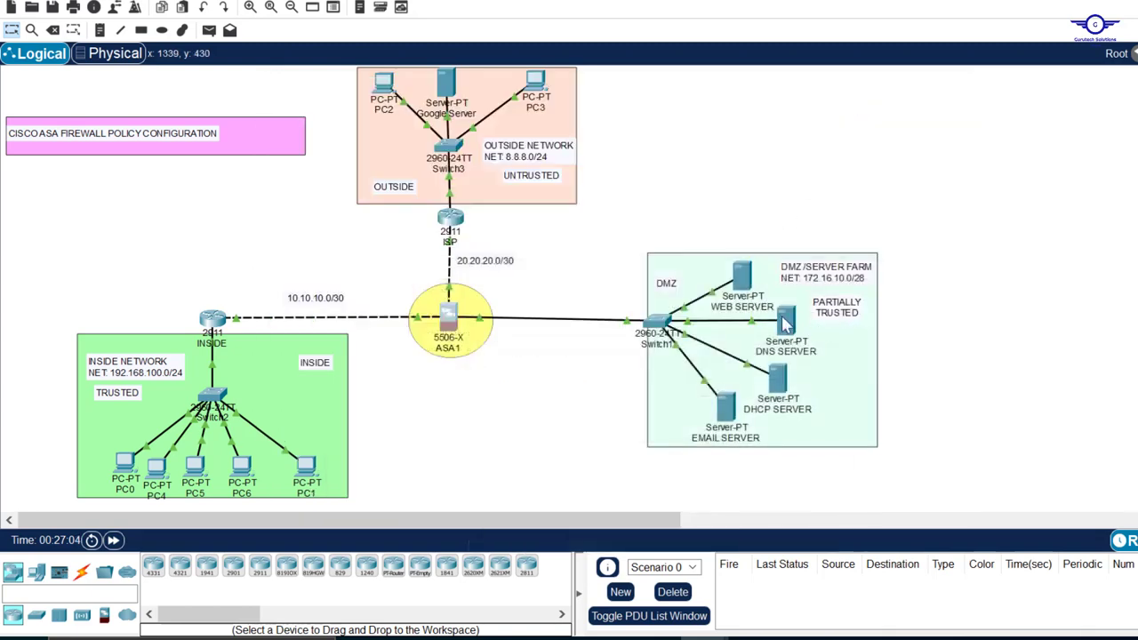
left_click(443, 323)
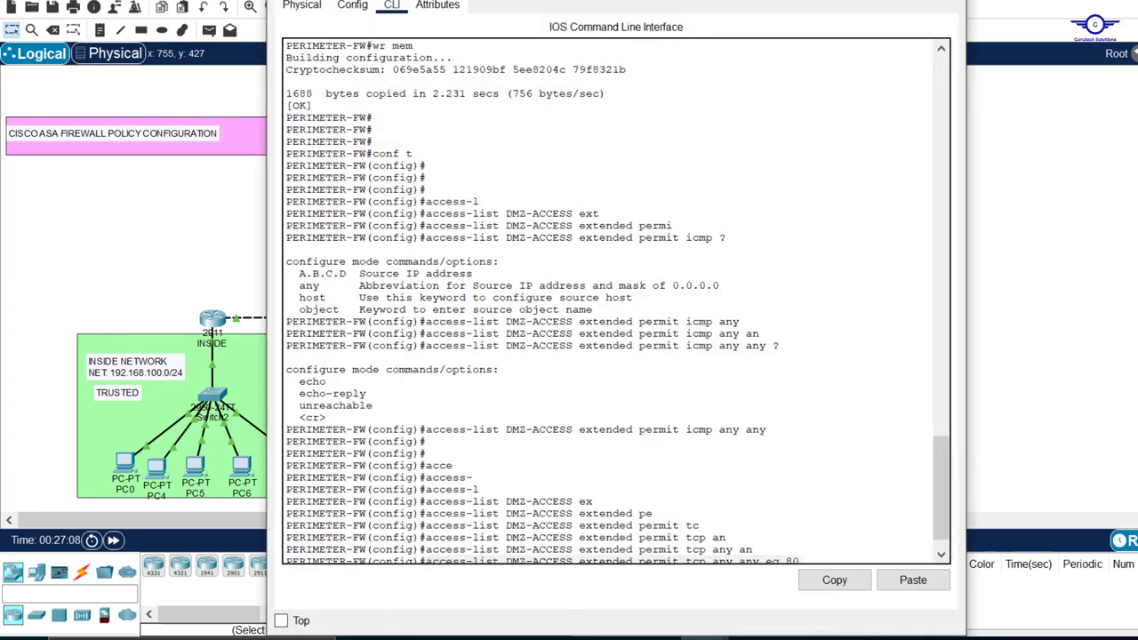
left_click_drag(673, 115, 796, 37)
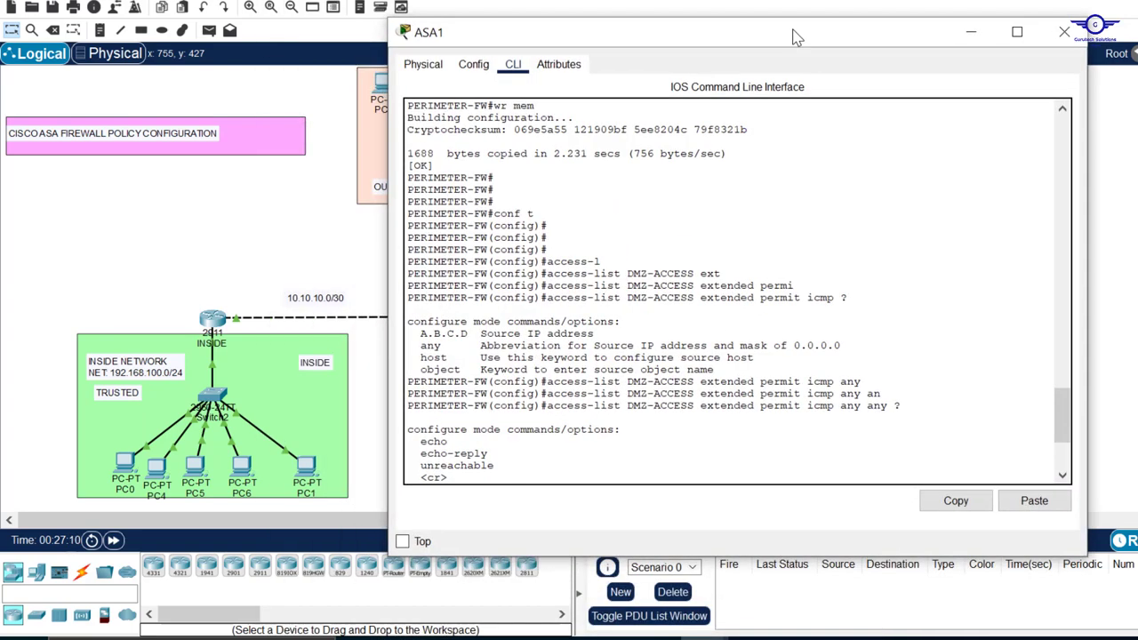
scroll(794, 272, "down", 6)
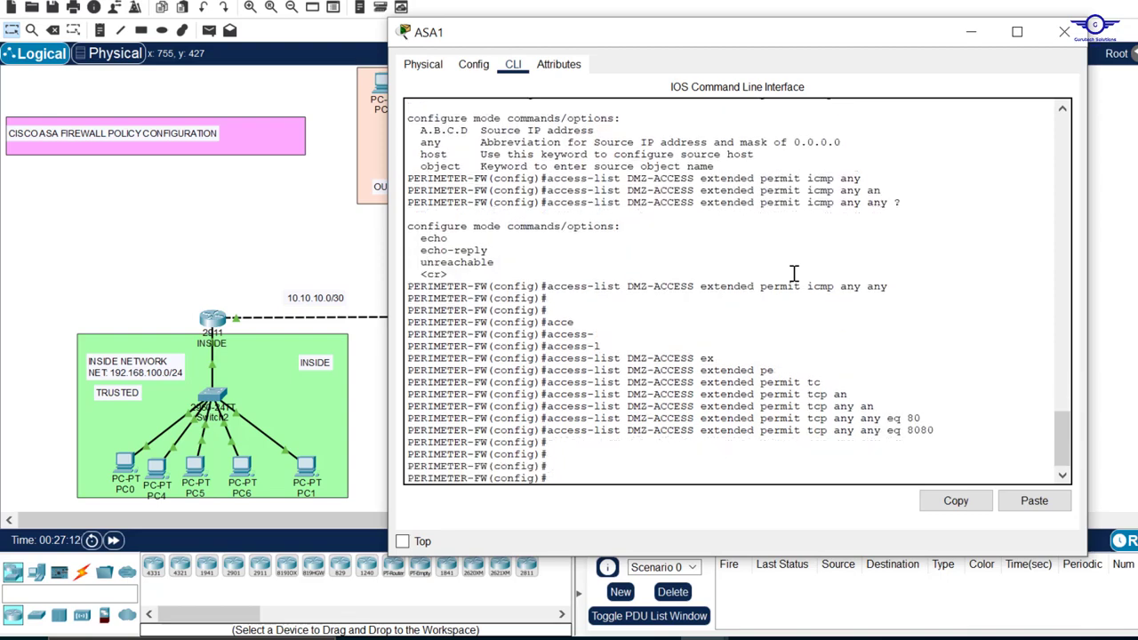
Begin a new ACL entry on ASA1 with access-list DMZ-ACCESS extended permit
type("access-l")
key("Tab")
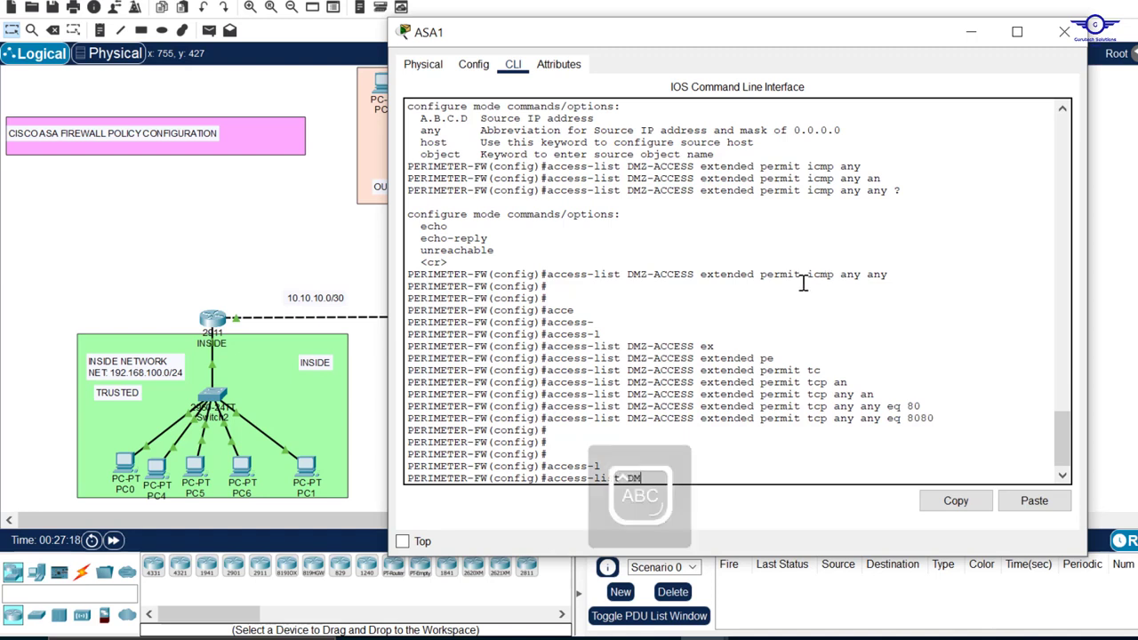
type("DMZ-ACCESS")
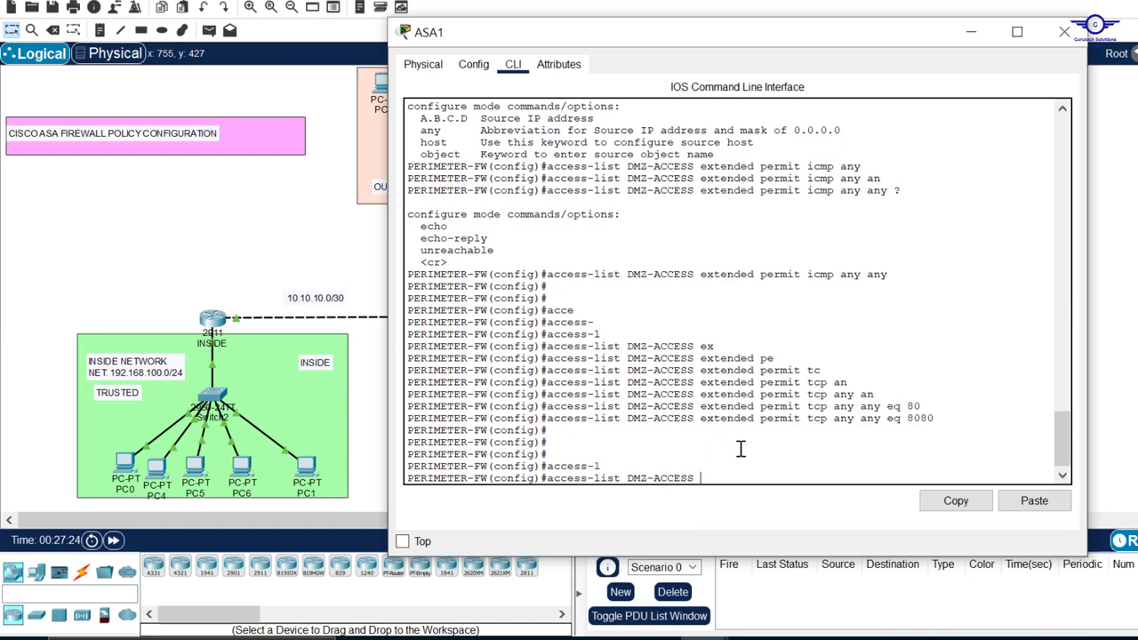
key("Caps_Lock")
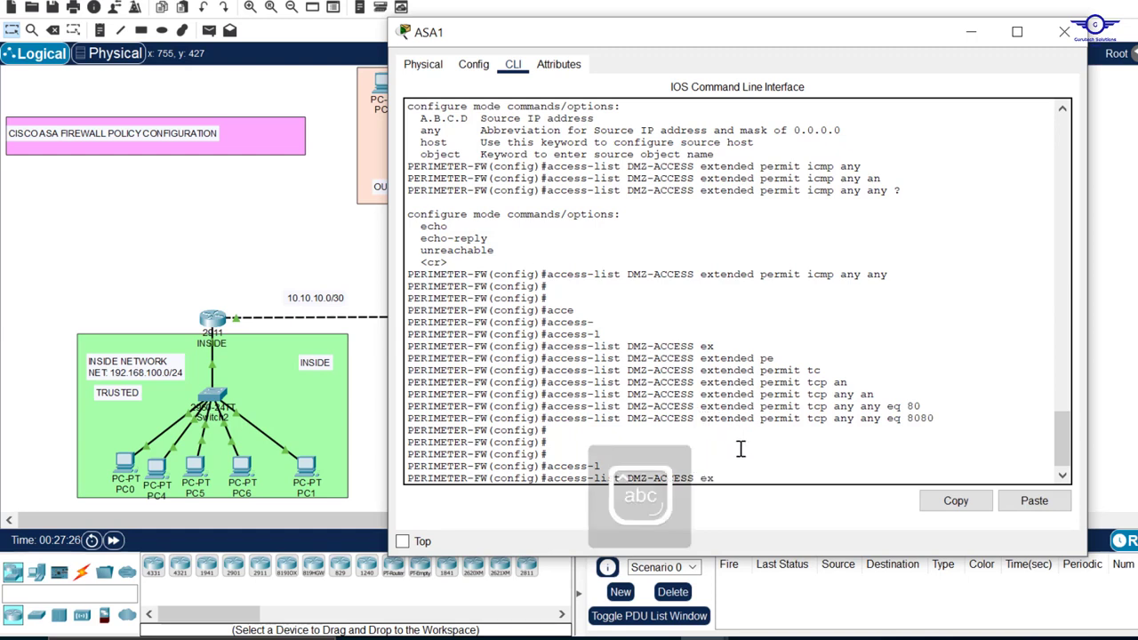
type("ex")
key("Tab")
type("per")
key("Tab")
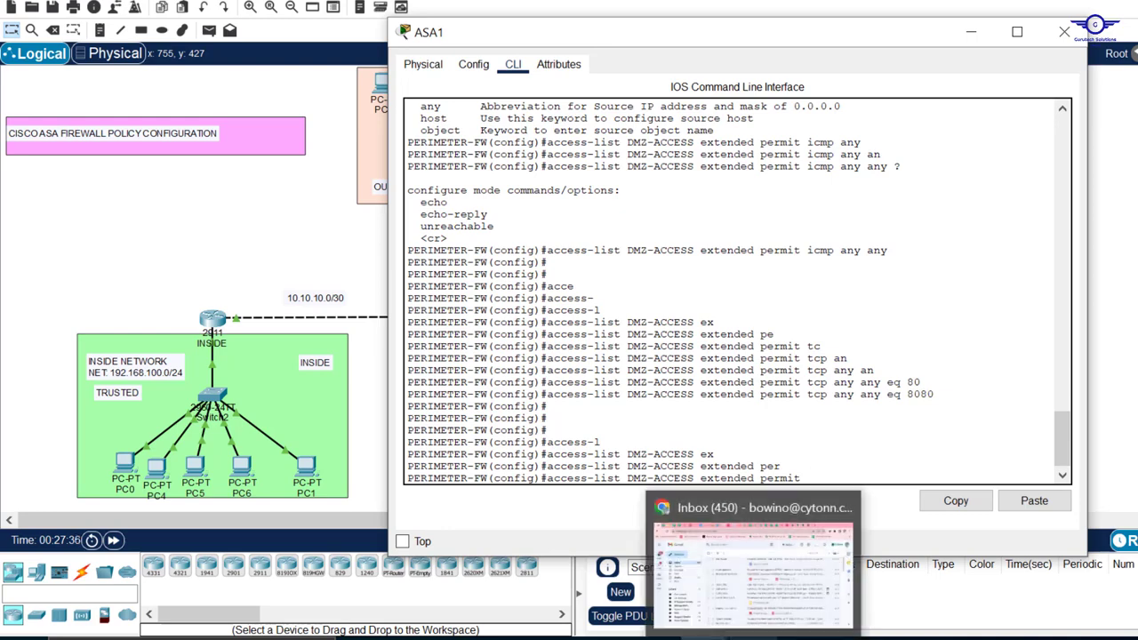
Switch to the Chrome browser and search Google in a new tab for "dns udp or tcp"
left_click(754, 637)
key("ctrl+t")
type("dns ")
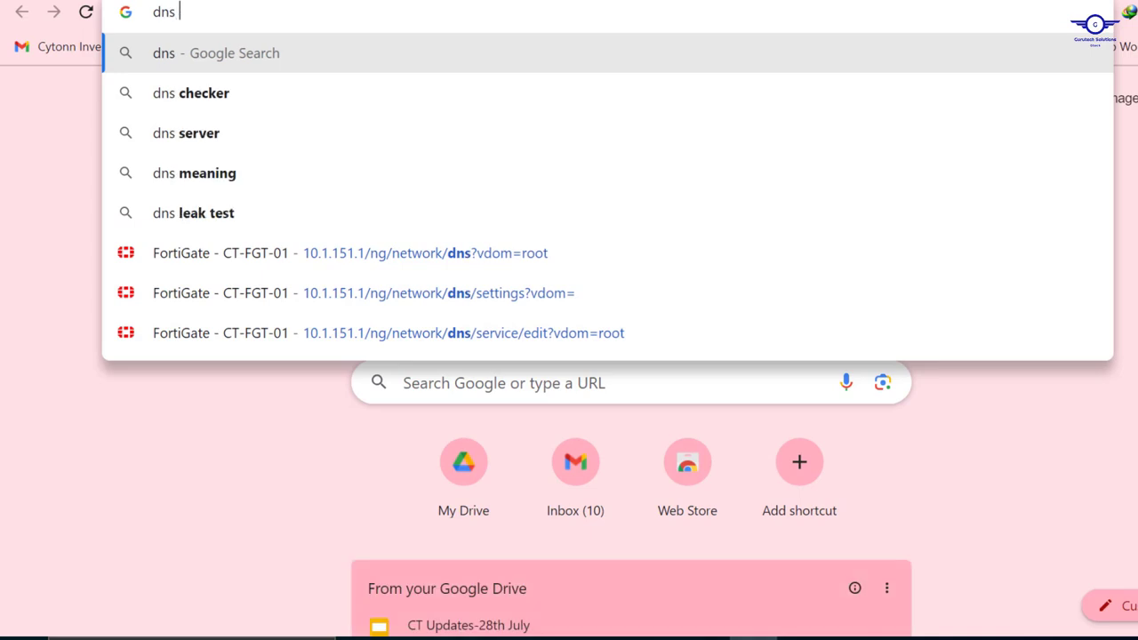
type("udp or tcp")
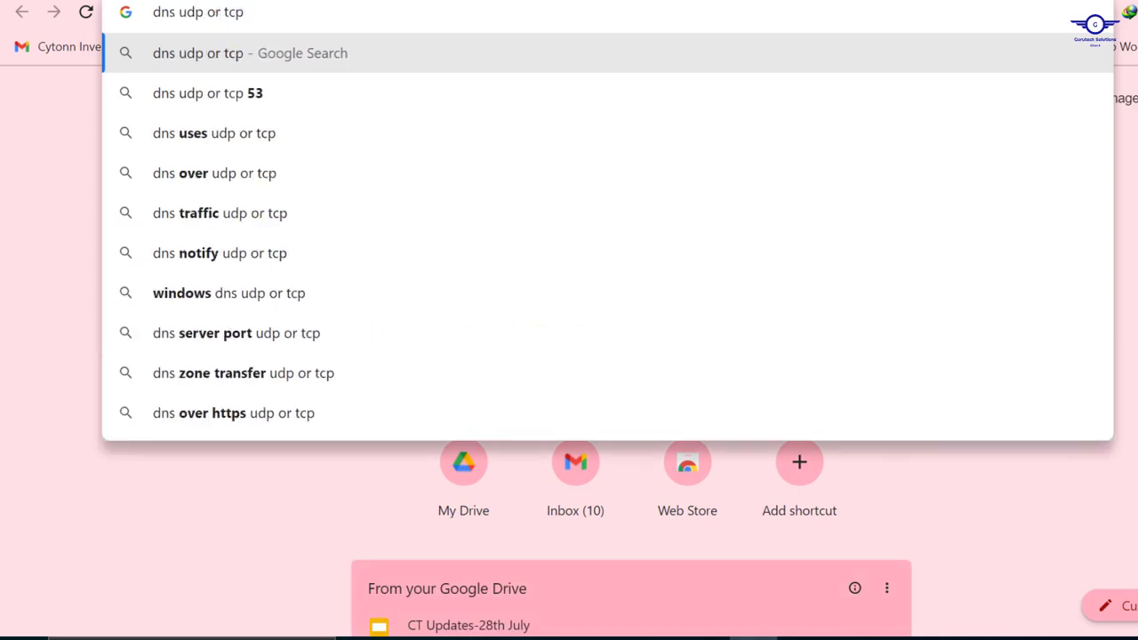
key("Return")
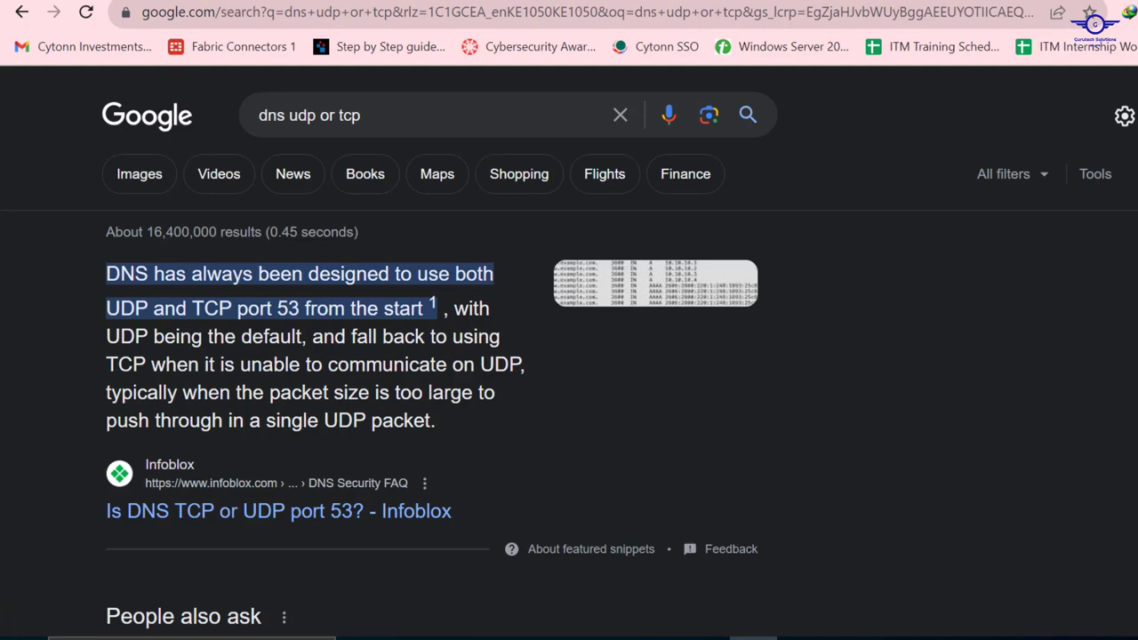
Return to ASA1 in Packet Tracer and complete the pending permit rule with tcp any any eq 53
key("alt+Tab")
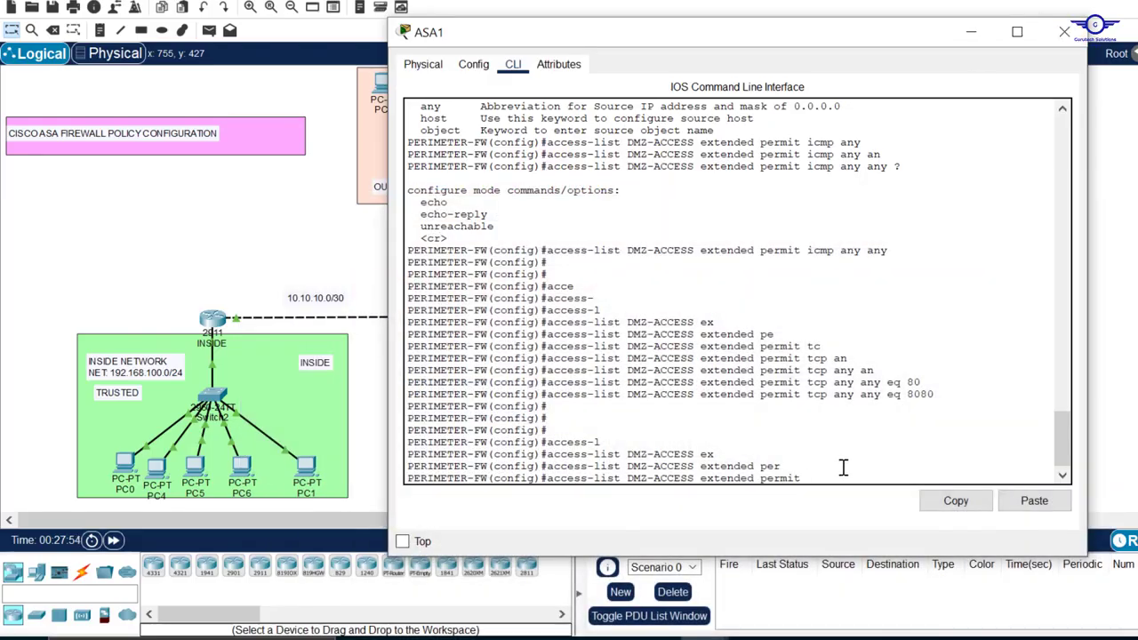
type("tc")
key("Tab")
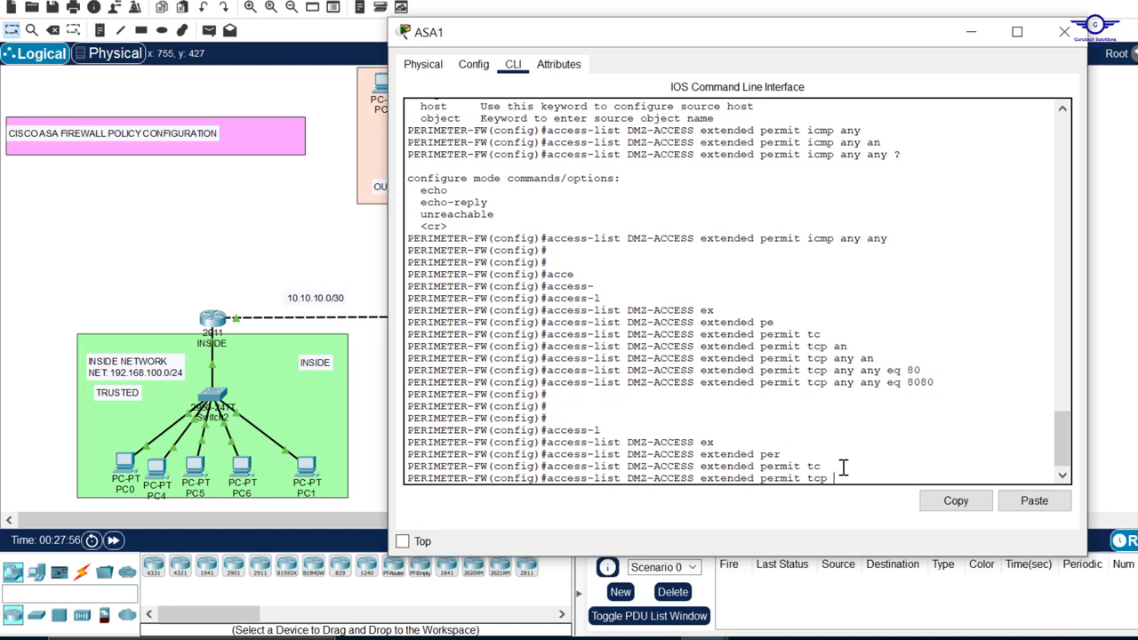
type("an")
key("Tab")
type("a")
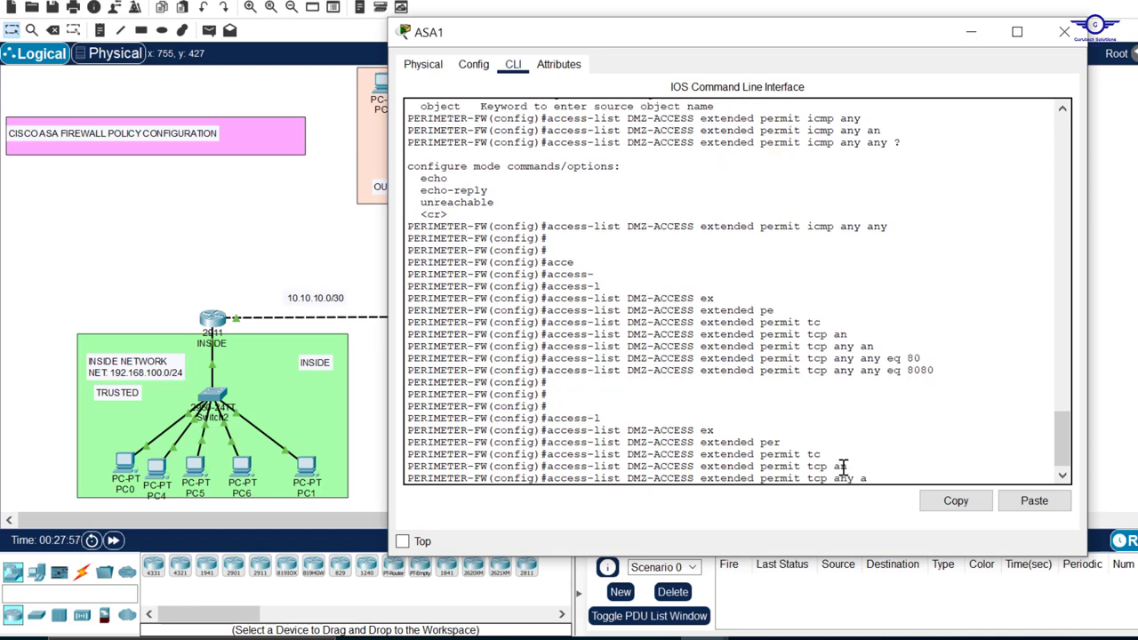
type("n")
key("Tab")
type("e")
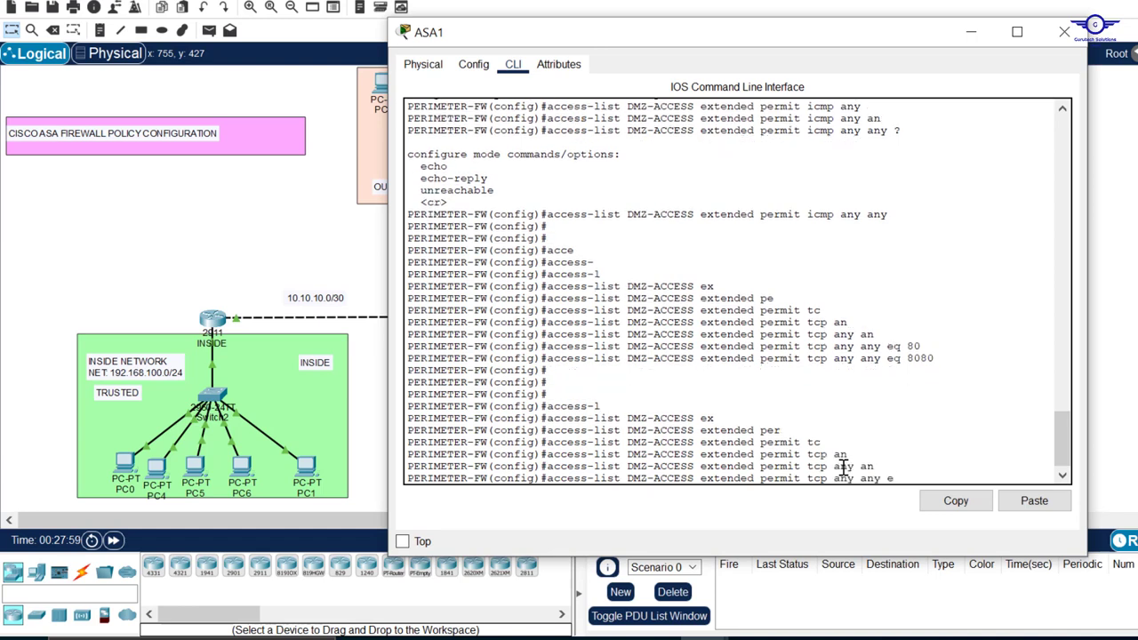
type("q 53")
key("Return")
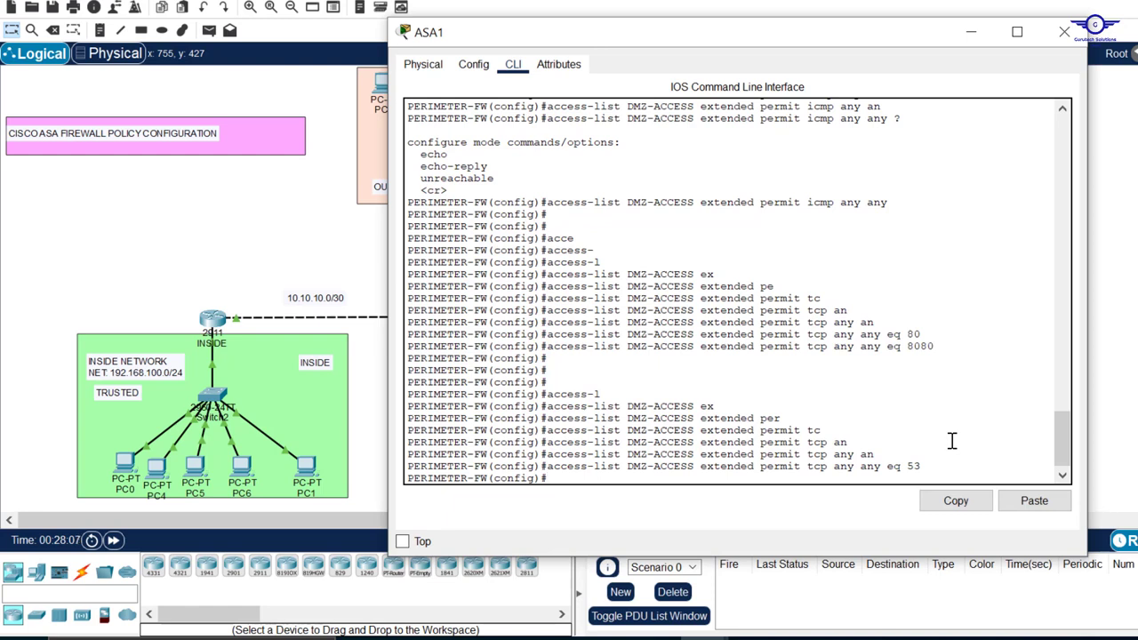
Reuse the previous rule with the protocol changed to udp, permitting UDP from any to any on port 53 in DMZ-ACCESS
key("Up")
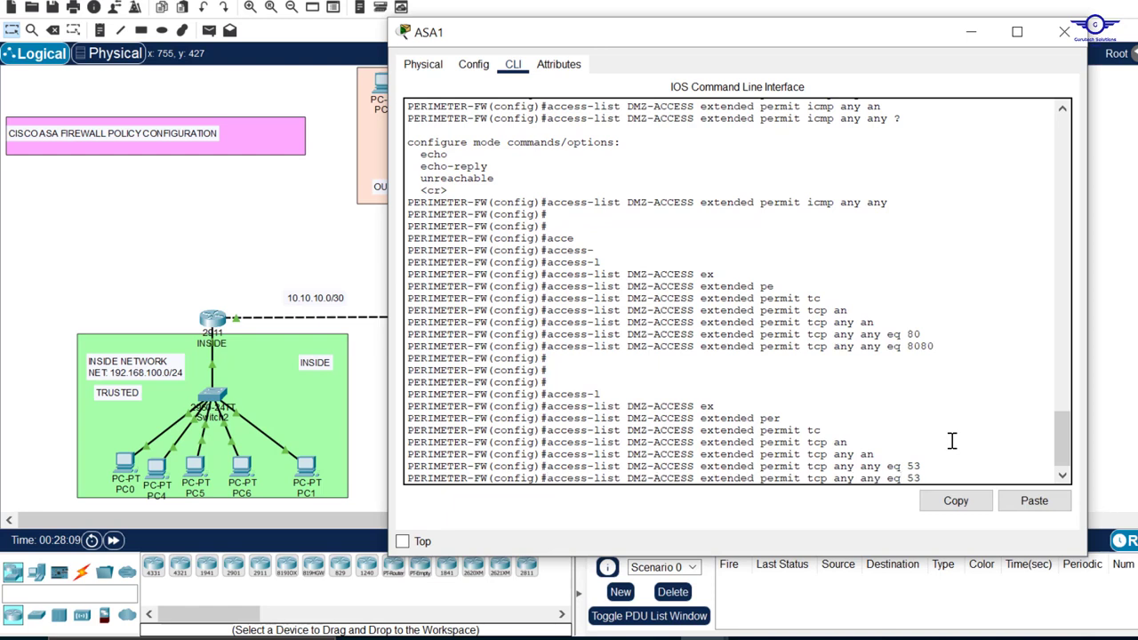
key("Left")
key("Left")
key("Left")
key("Left")
key("Left")
key("Left")
key("Left")
key("Left")
key("Left")
key("Left")
key("Left")
key("Left")
key("Left")
key("Left")
key("Left")
key("BackSpace")
key("BackSpace")
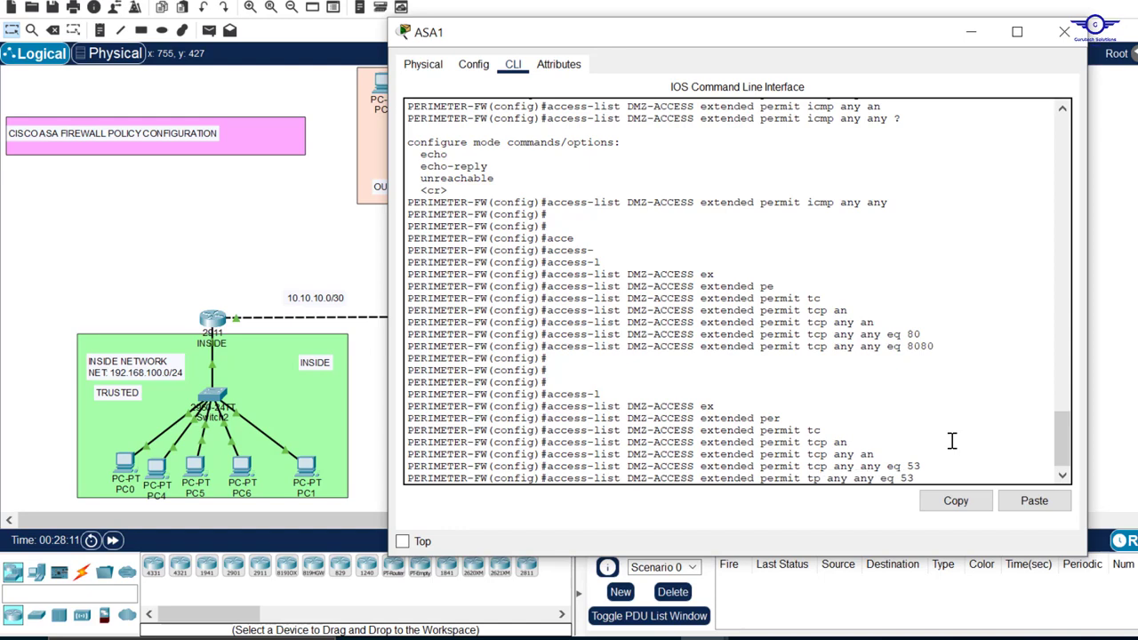
type("ud")
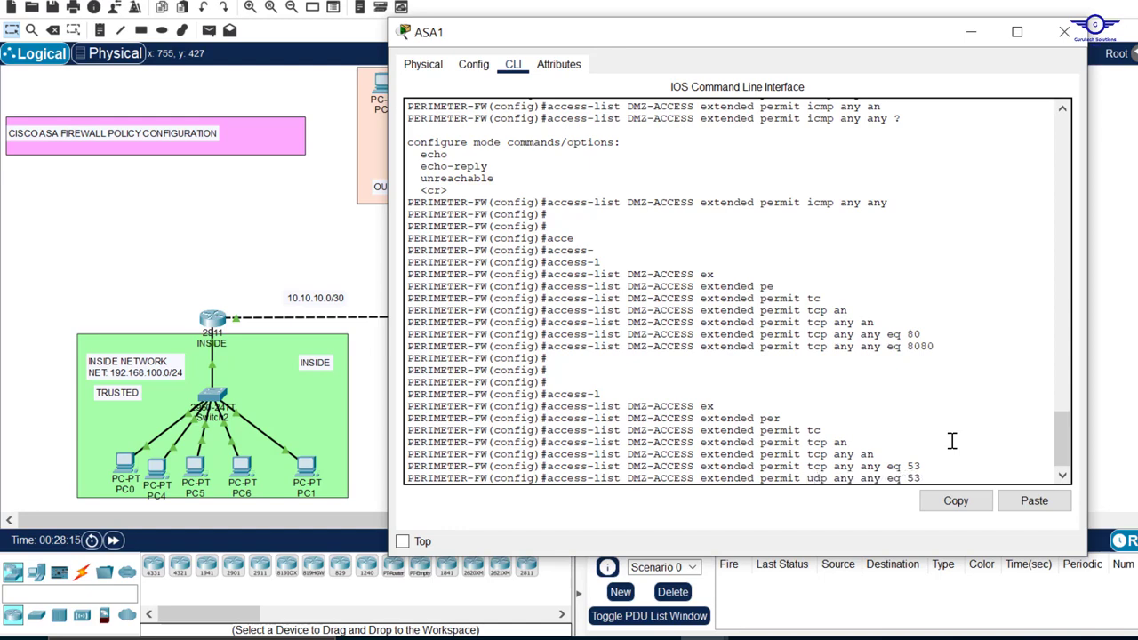
key("Return")
key("Return")
key("Return")
key("Return")
key("Return")
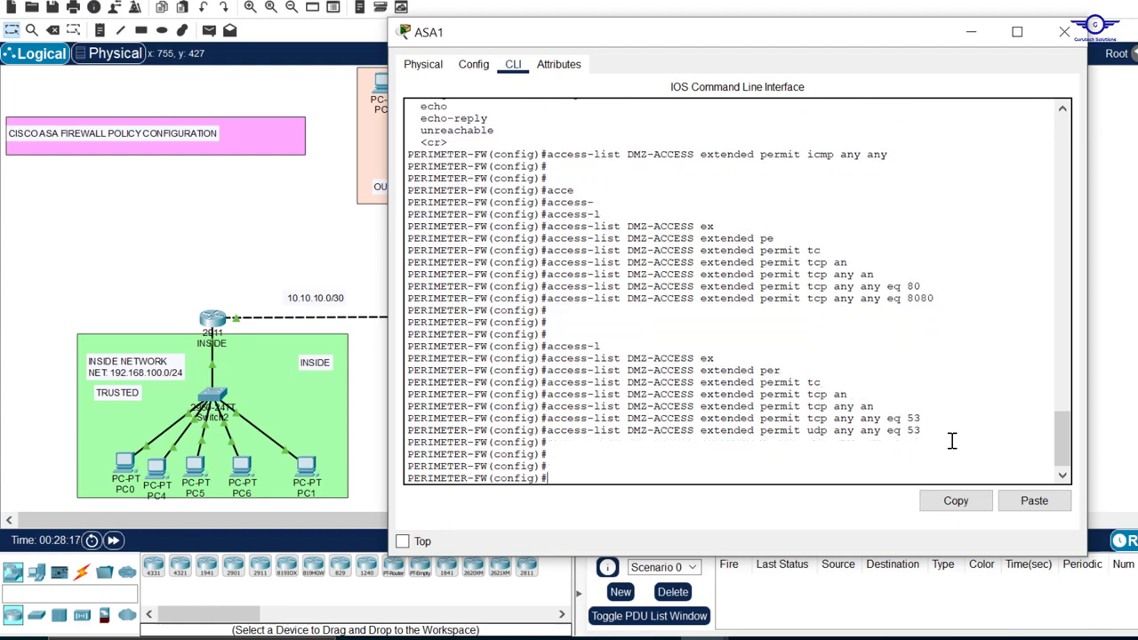
View the DMZ servers in the topology, and reopen ASA1's command line with its current prompt in view
left_click(971, 32)
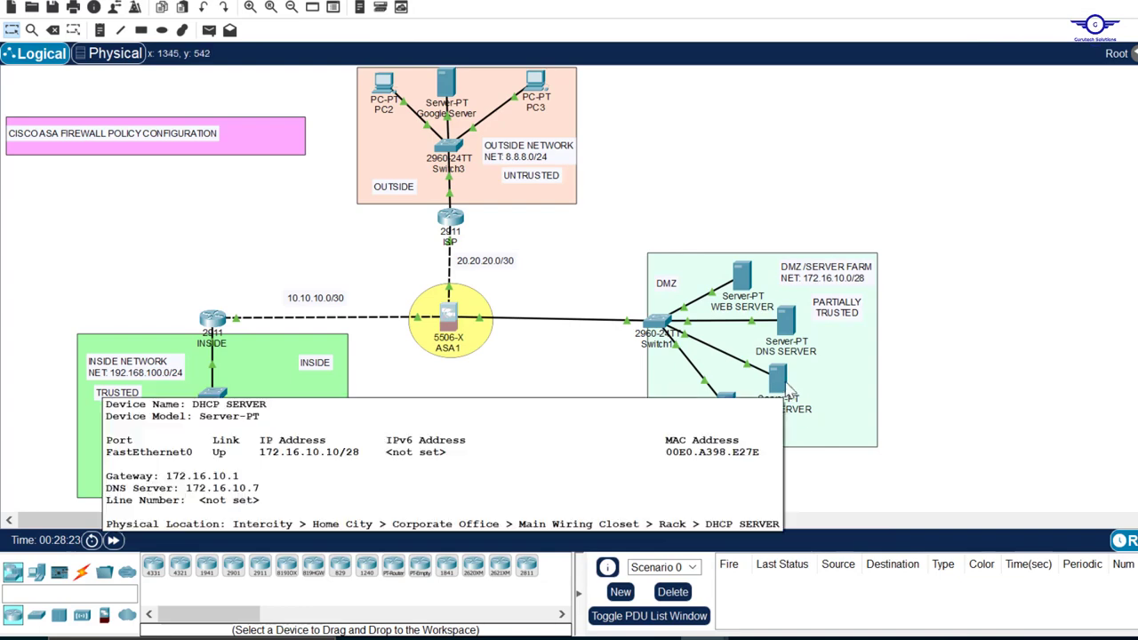
left_click(451, 316)
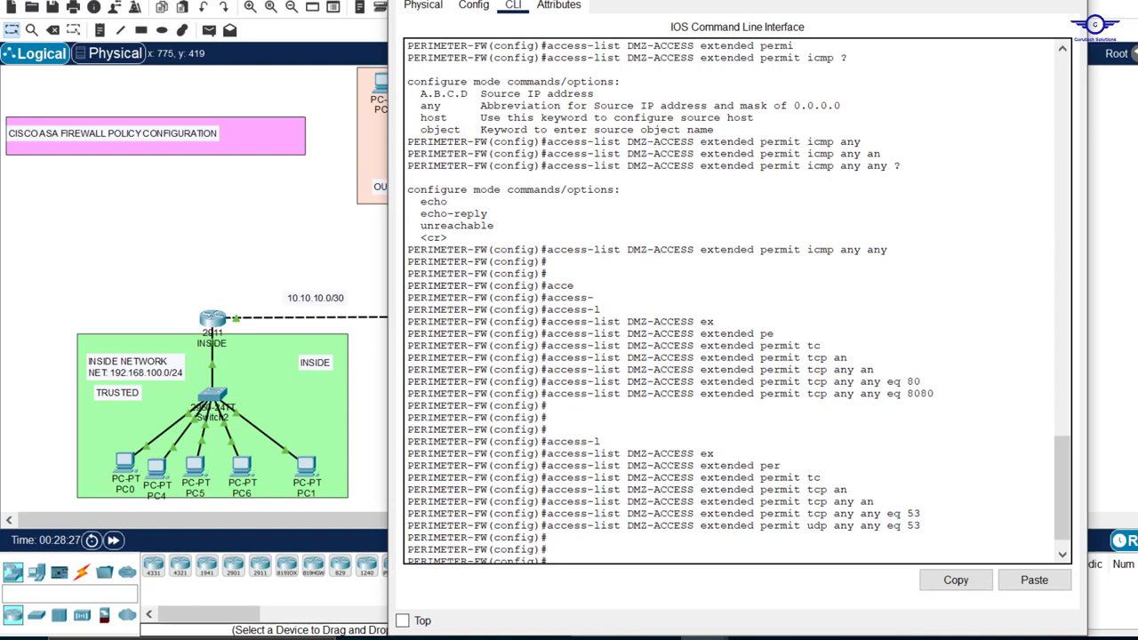
left_click_drag(702, 0, 772, 131)
left_click_drag(646, 162, 784, 62)
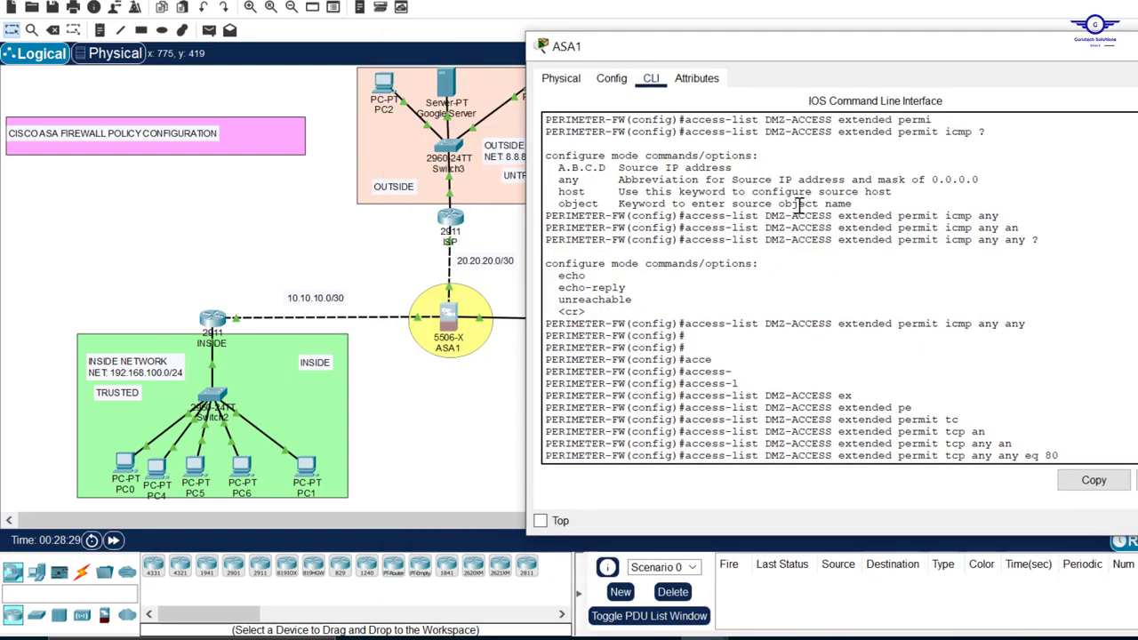
scroll(812, 264, "down", 10)
Start another DMZ-ACCESS entry with access-list DMZ-ACCESS extended permit, leaving the protocol open
type("a")
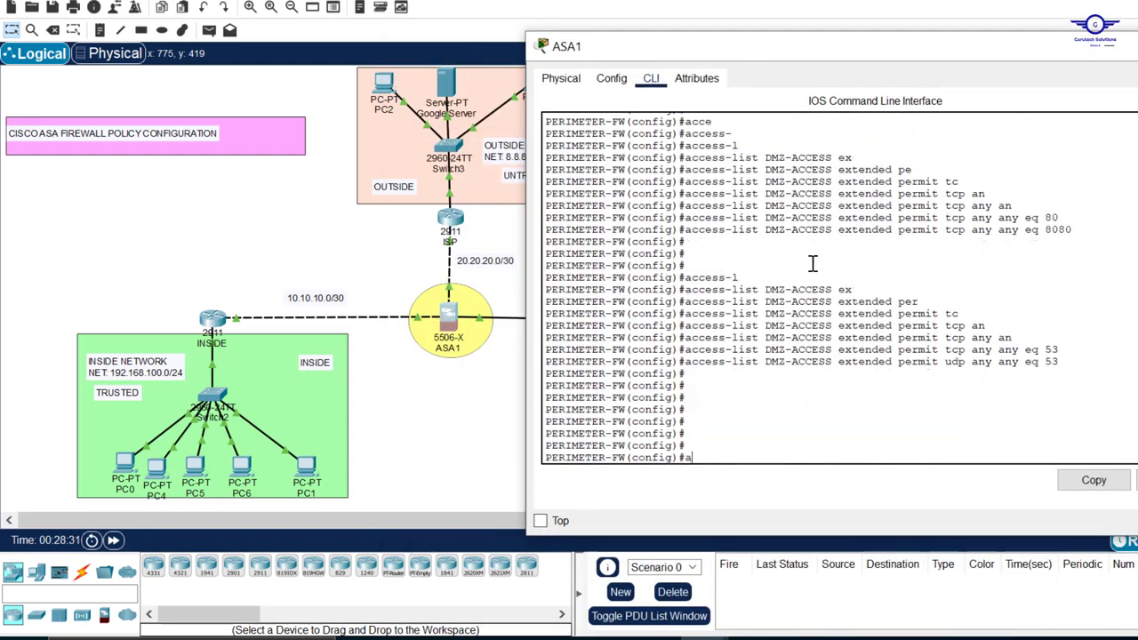
type("ccess-li")
key("Tab")
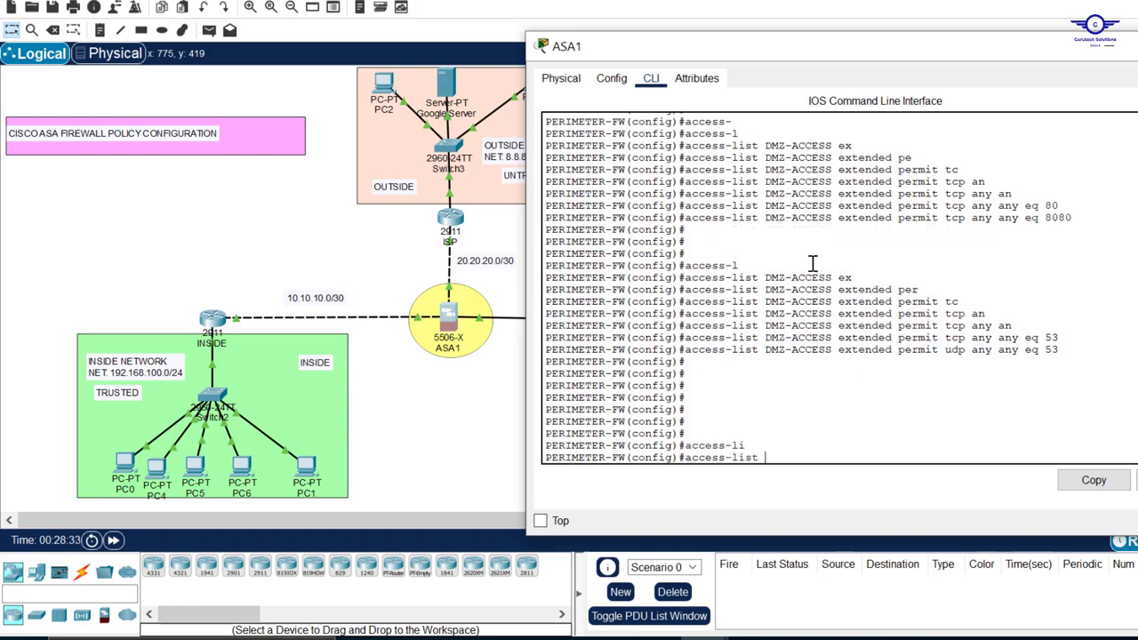
type("DMZ")
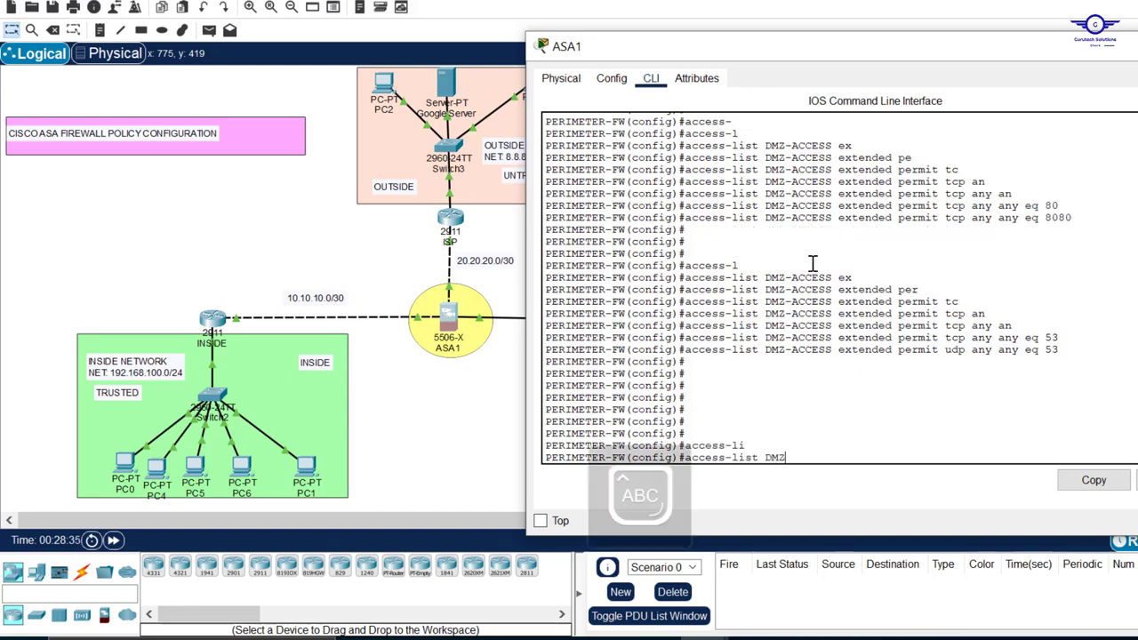
type("-ACCESS")
key("Caps_Lock")
type("ex")
key("Tab")
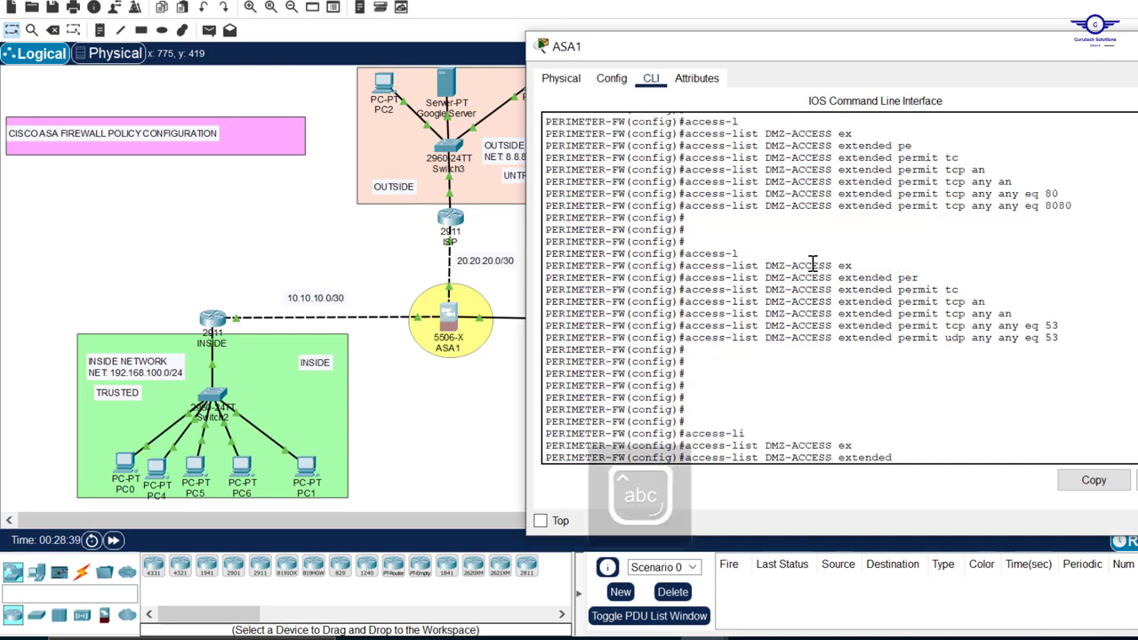
type("p")
key("Tab")
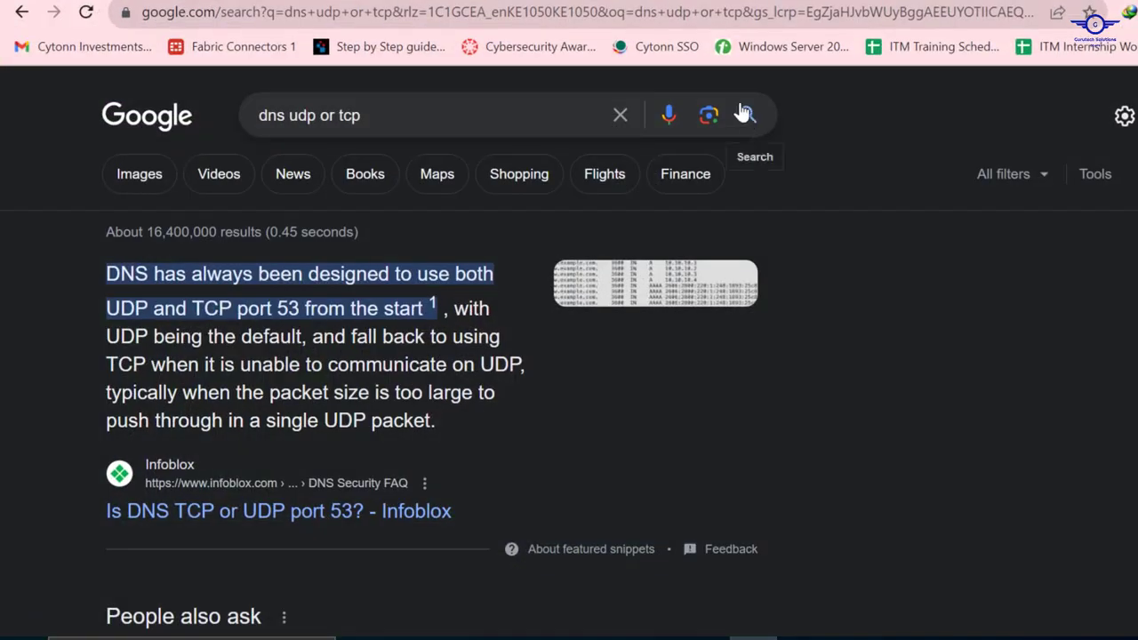
In Chrome, search Google for "dhcp udp or tcp" and examine the results for DHCP's transport protocol and ports
left_click_drag(287, 115, 193, 119)
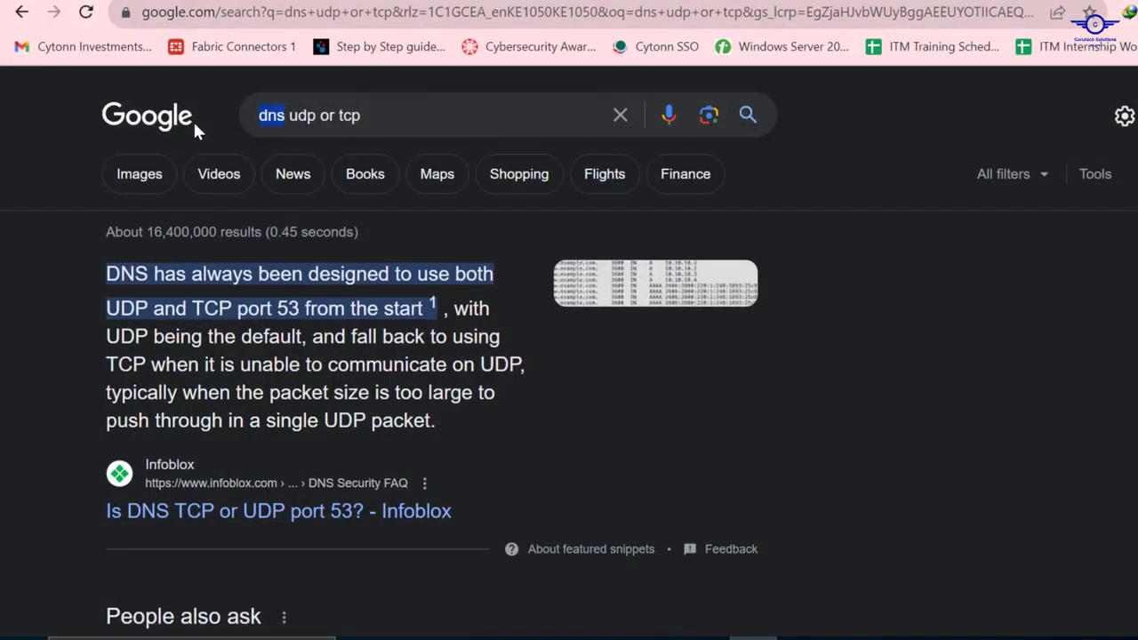
type("dhcp")
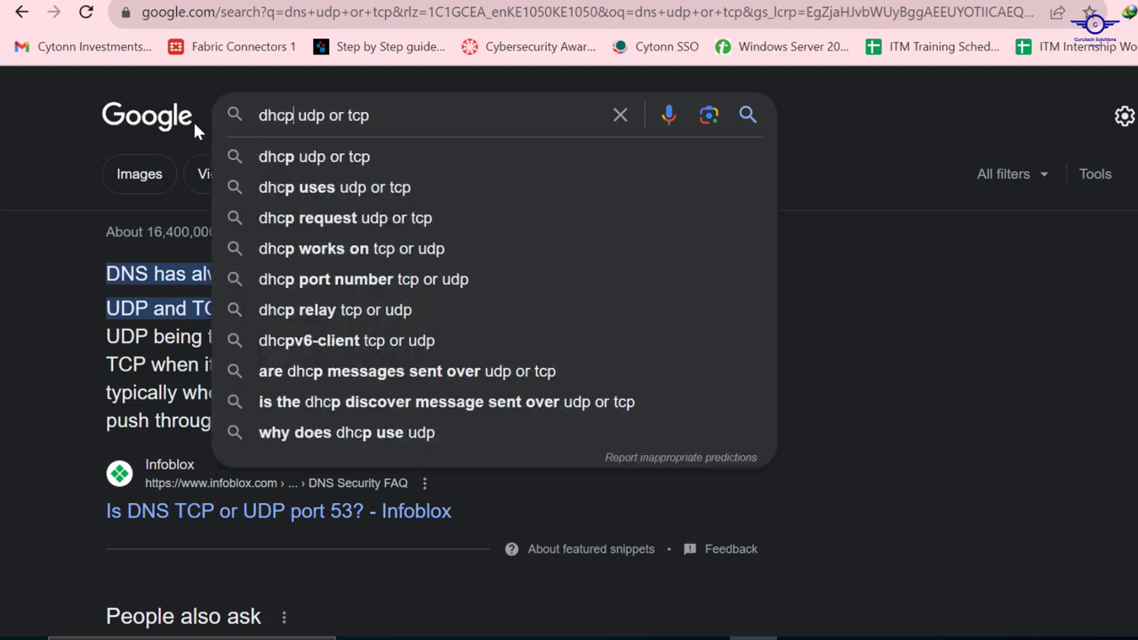
key("Return")
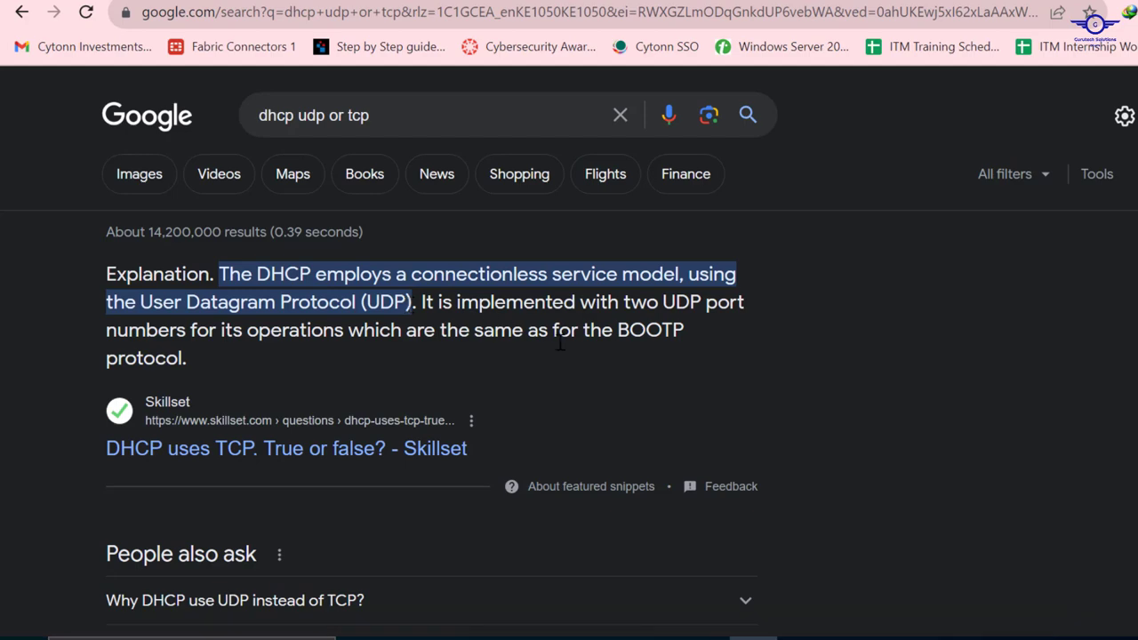
scroll(580, 377, "down", 4)
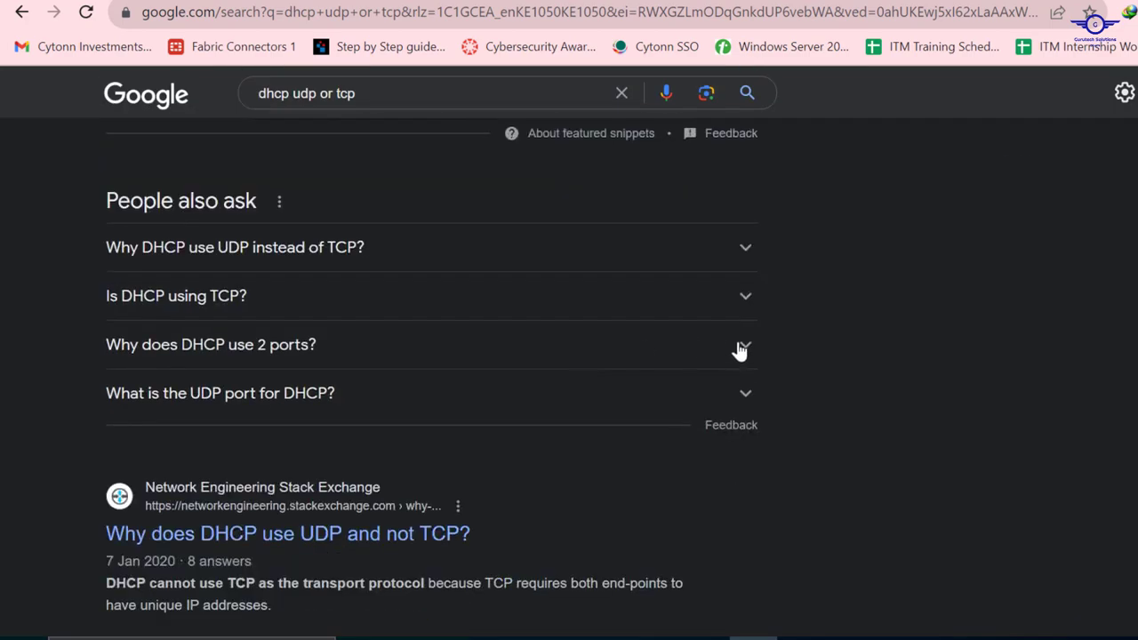
left_click(742, 346)
scroll(316, 381, "down", 4)
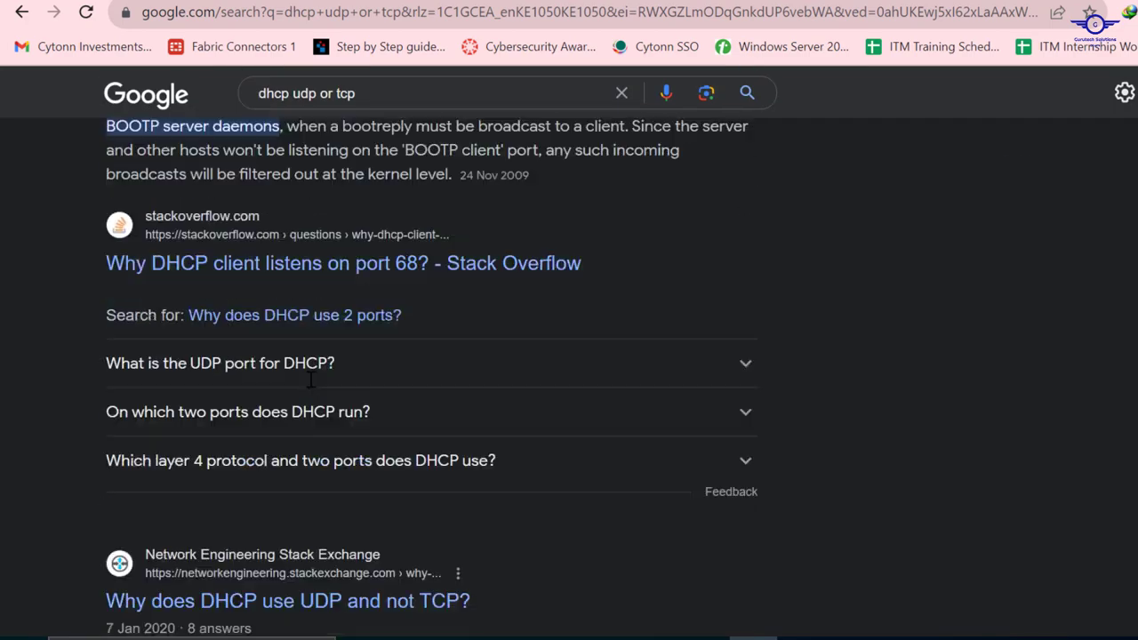
scroll(311, 377, "down", 4)
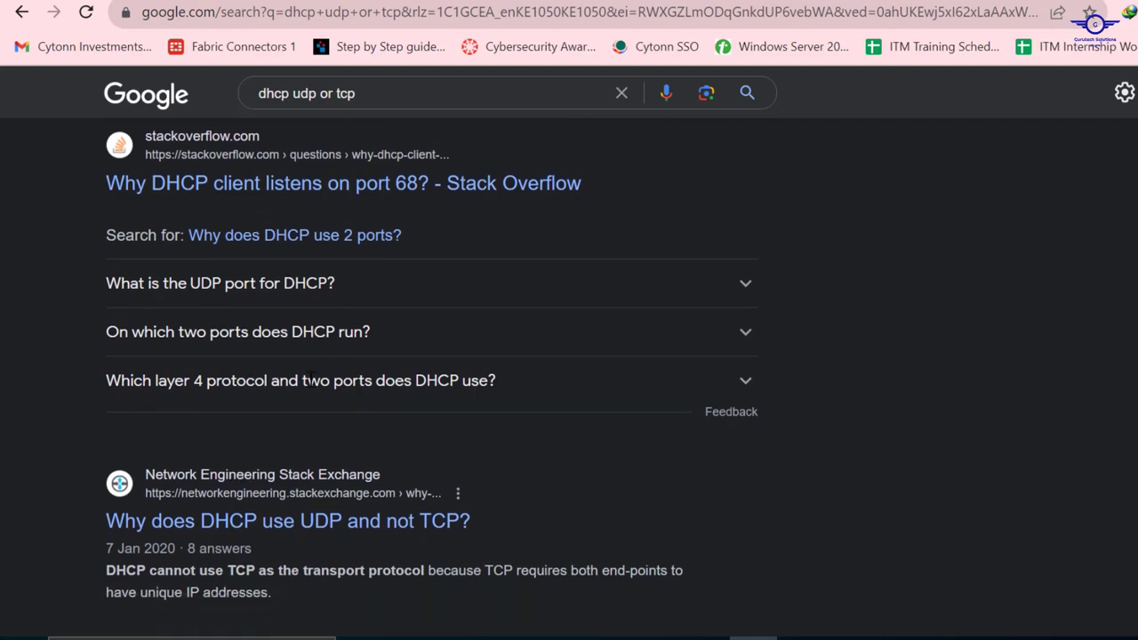
scroll(311, 378, "down", 7)
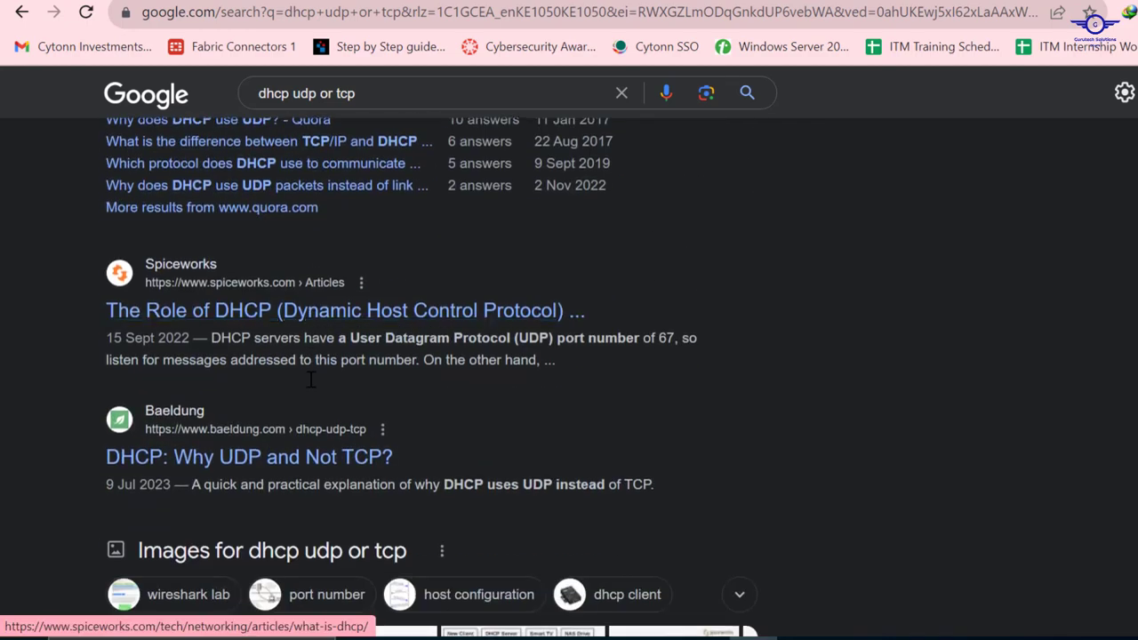
Change the Google query to "dhcp ports" and run the search
left_click_drag(356, 94, 298, 93)
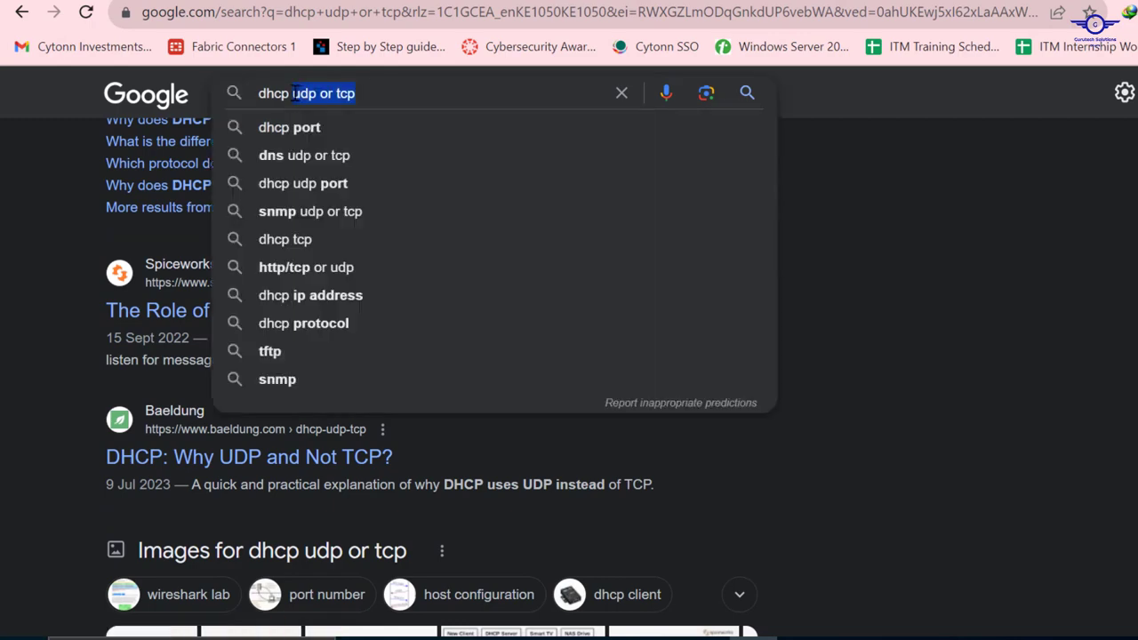
key("BackSpace")
key("BackSpace")
type("ports")
key("Return")
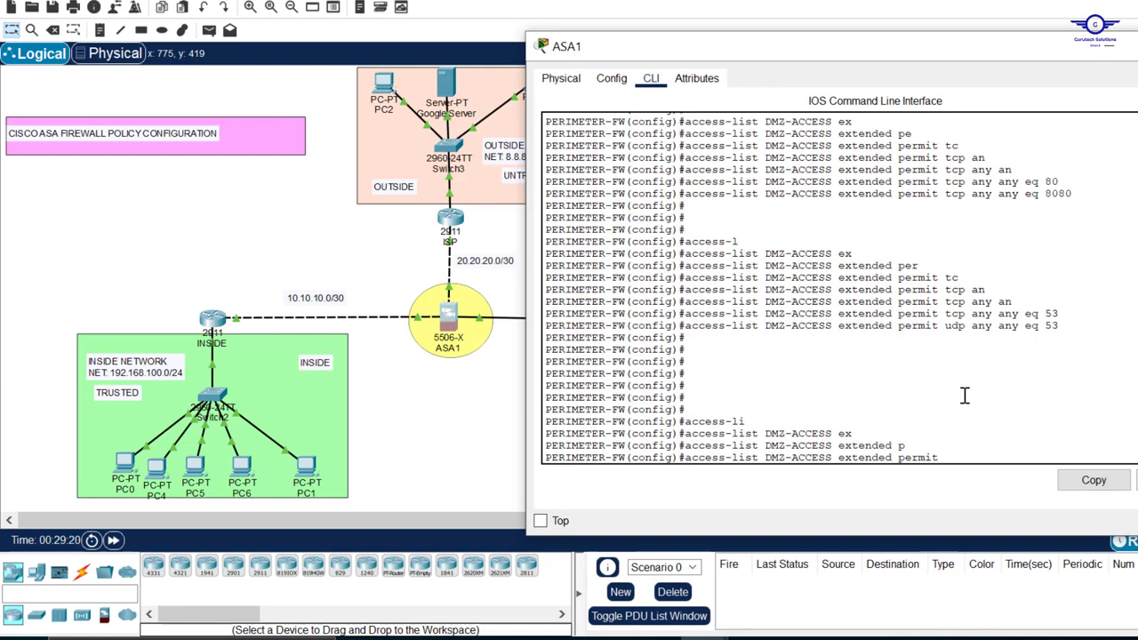
Back on ASA1 in Packet Tracer, complete the pending DMZ-ACCESS permit rule with udp any any eq 67 and submit it
key("Tab")
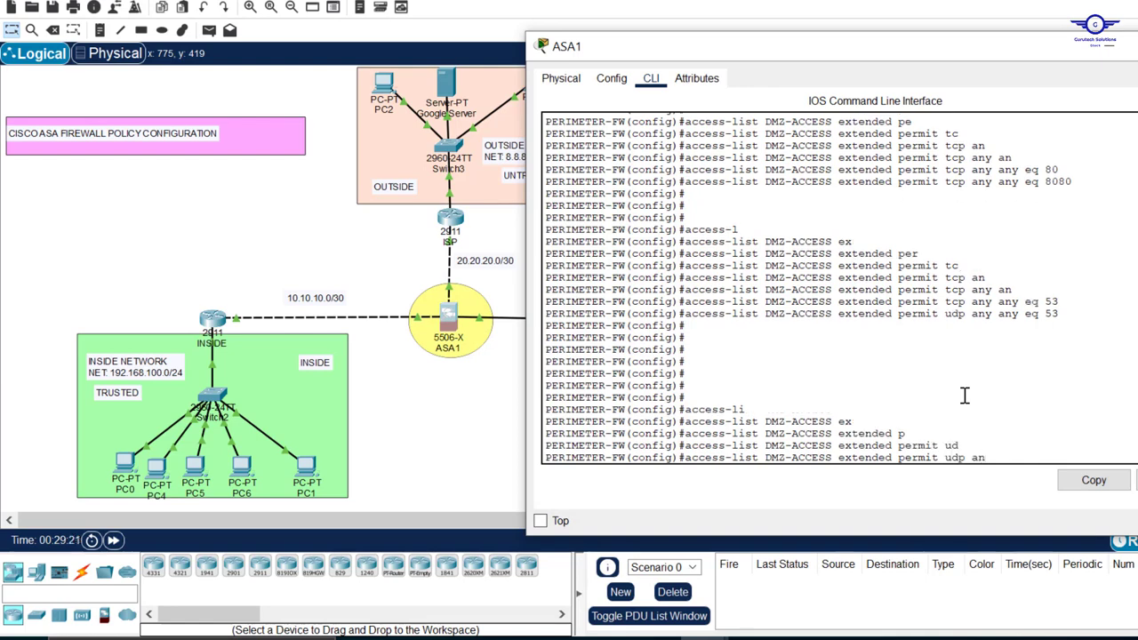
key("Tab")
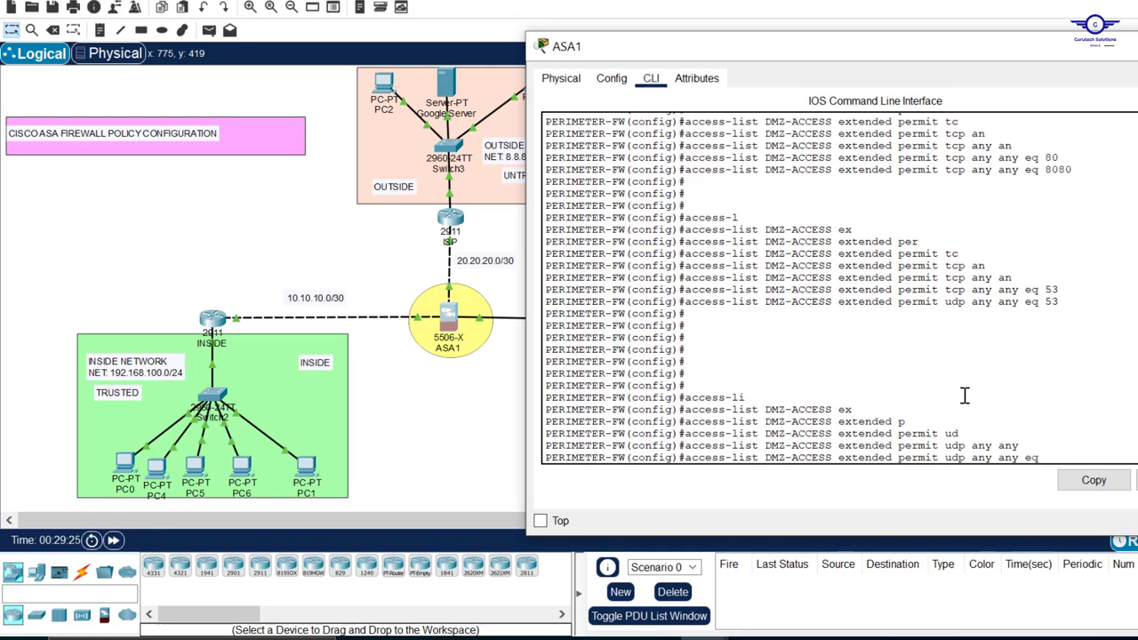
type("eq 67")
key("Return")
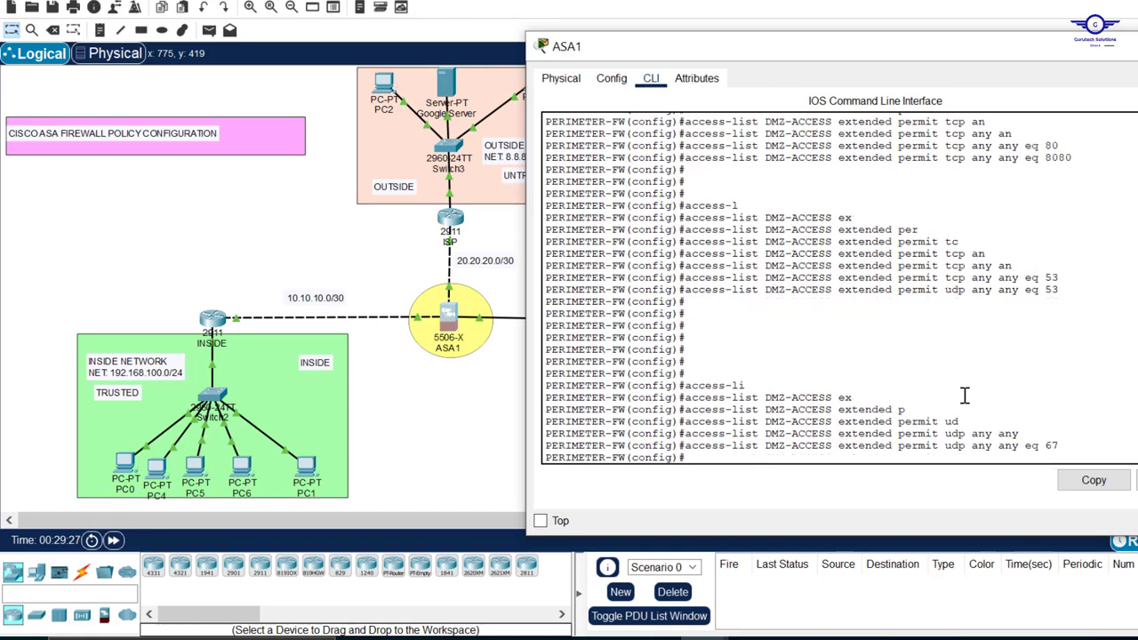
Add another DMZ-ACCESS extended permit rule for udp any any eq 68 on ASA1
key("Up")
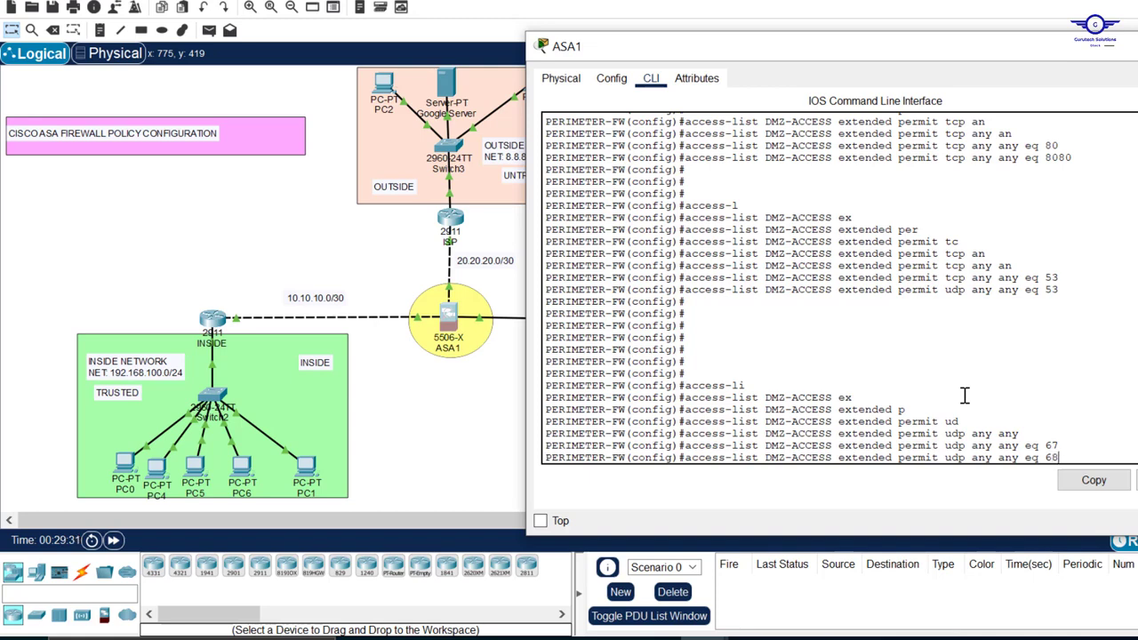
key("Return")
key("Return")
key("Return")
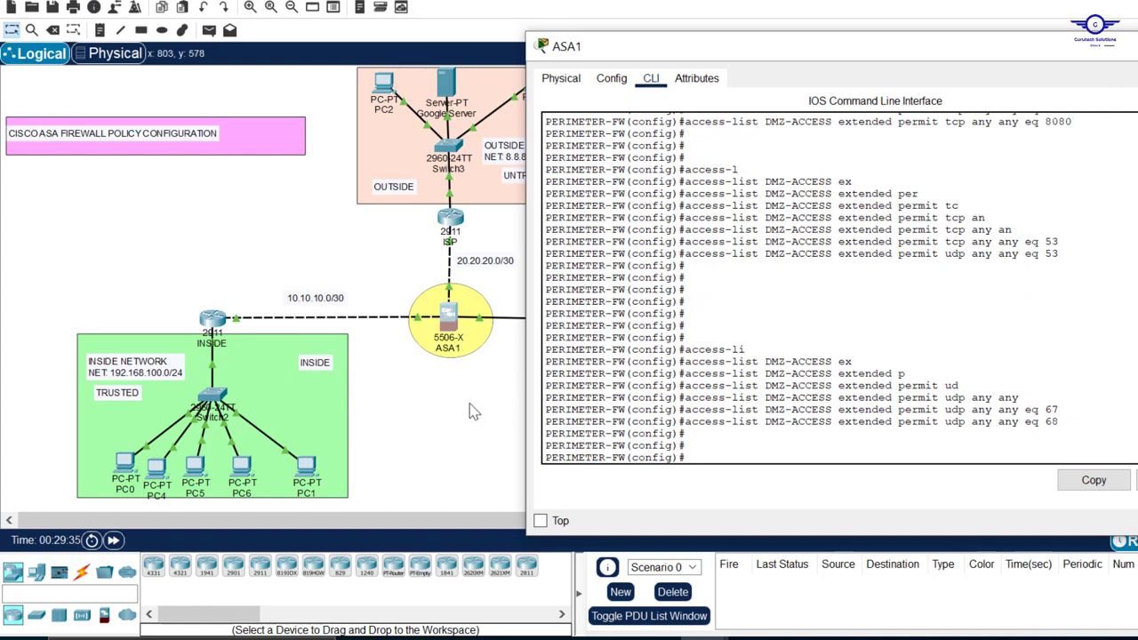
Check which servers the DMZ contains on the topology and return to the ASA1 CLI
left_click(471, 407)
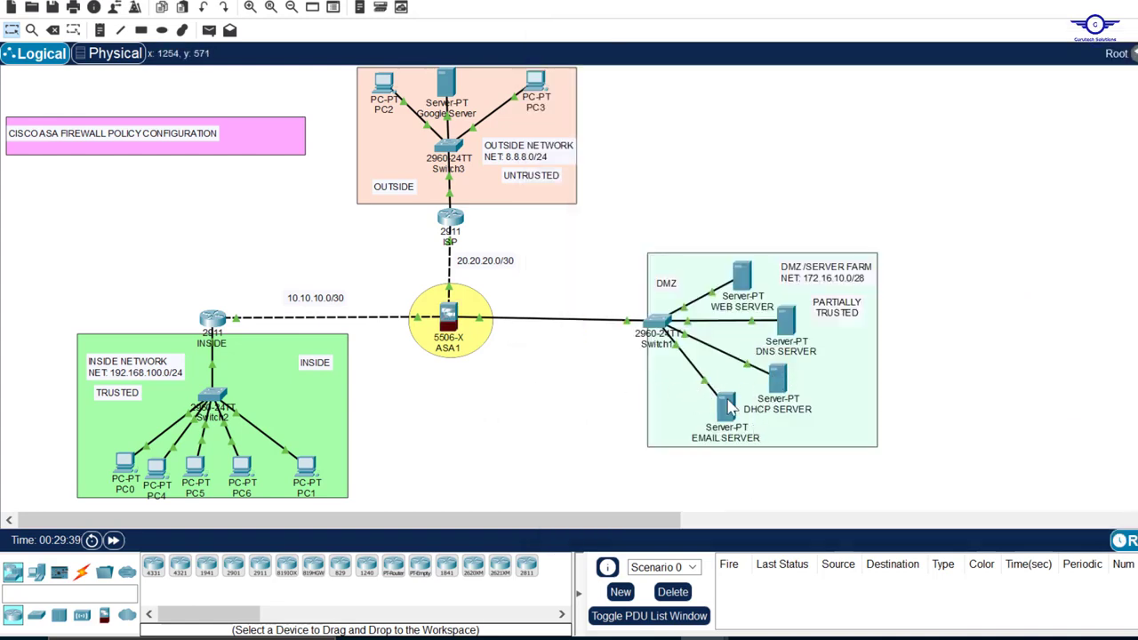
mouse_move(722, 402)
left_click(449, 316)
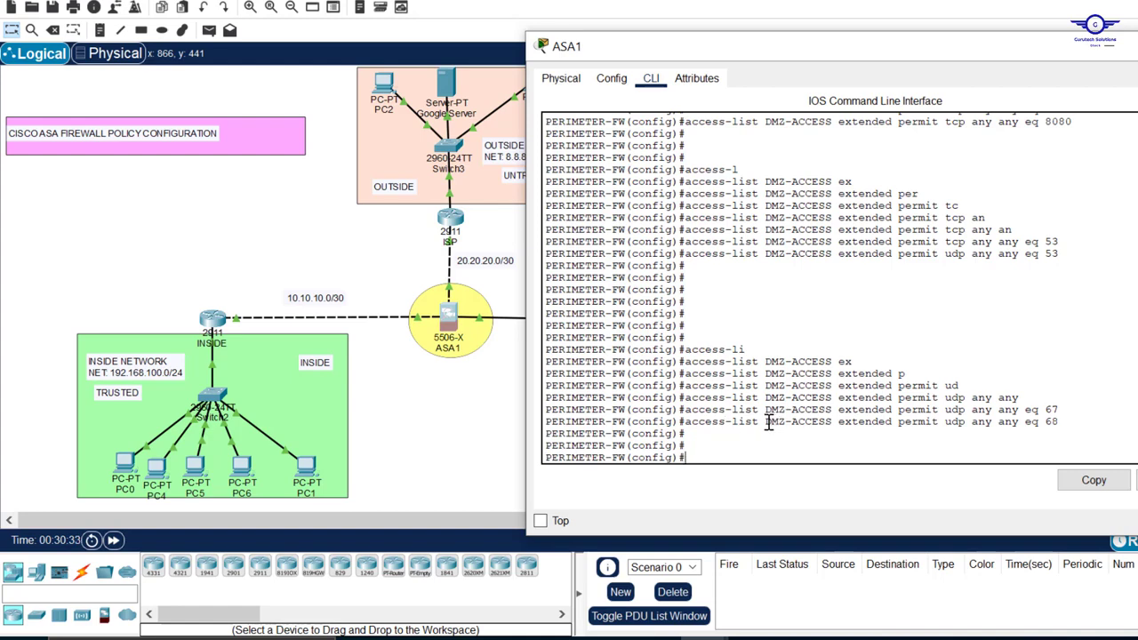
Review the protocol, source, destination and port fields of the DNS and DHCP rules in DMZ-ACCESS
mouse_move(767, 422)
left_mouse_down()
mouse_move(858, 423)
mouse_move(764, 422)
left_mouse_up()
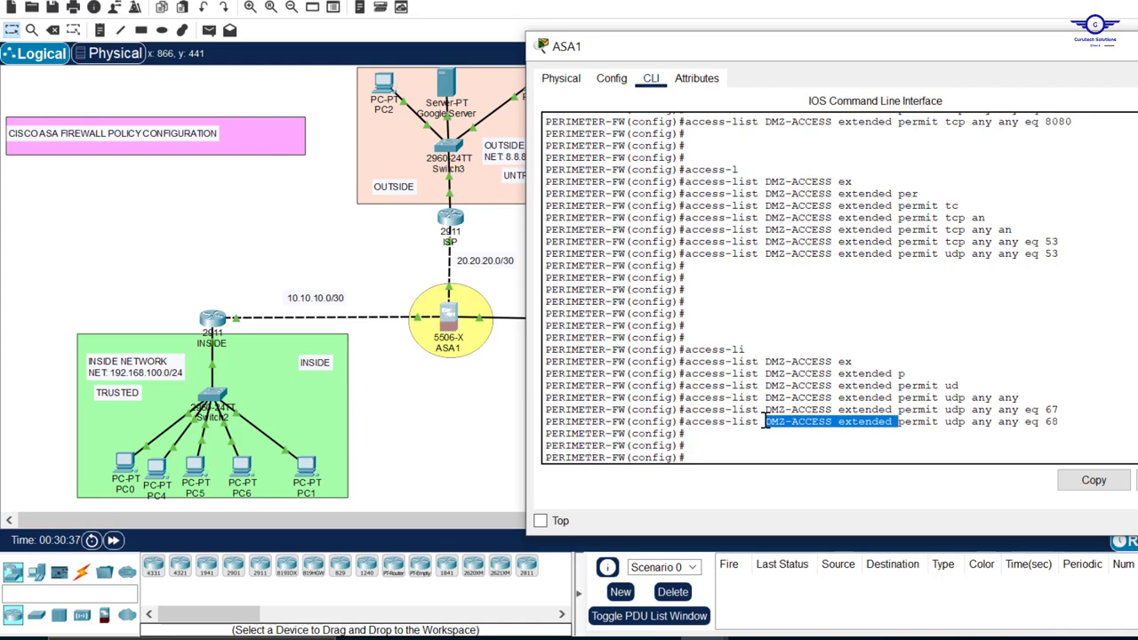
left_click(941, 423)
left_click_drag(941, 422, 968, 424)
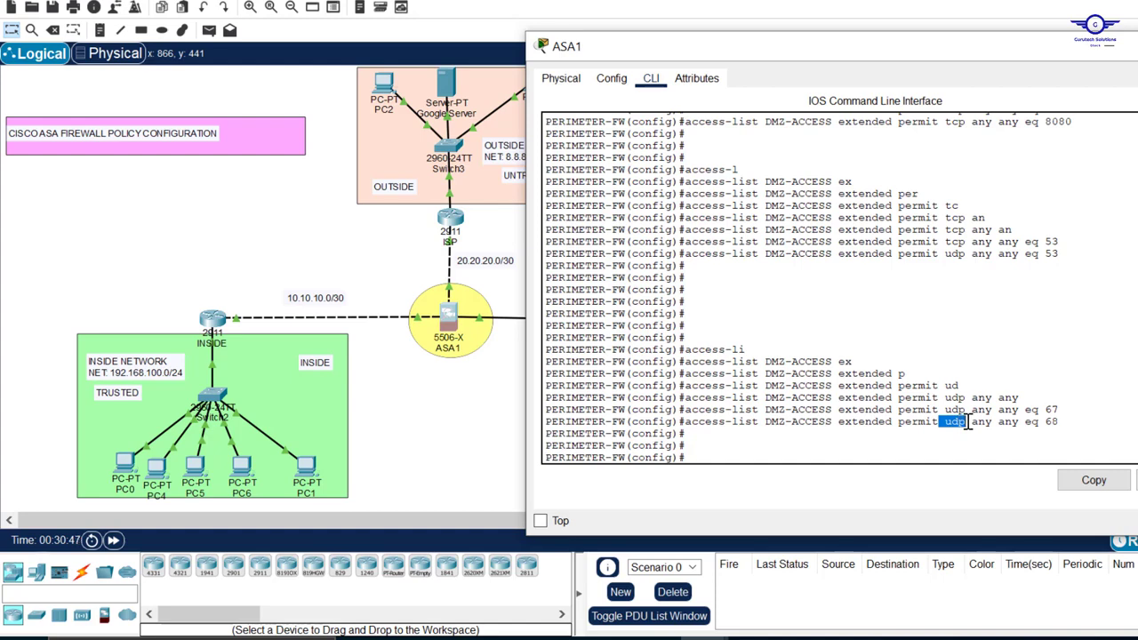
left_click_drag(1070, 256, 1020, 231)
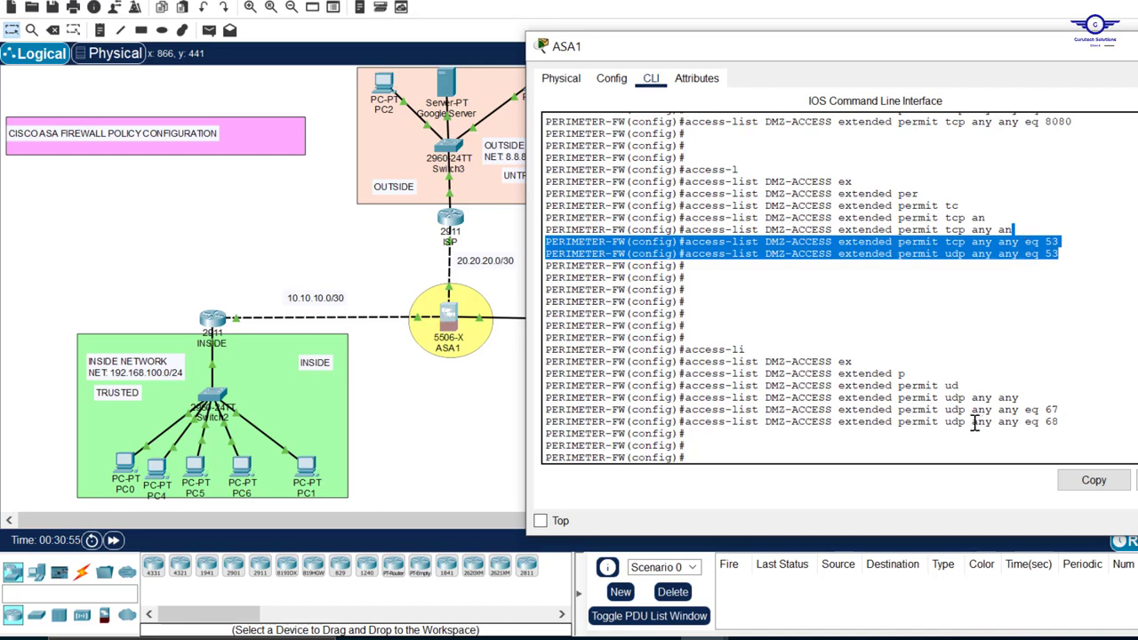
left_click_drag(972, 423, 993, 425)
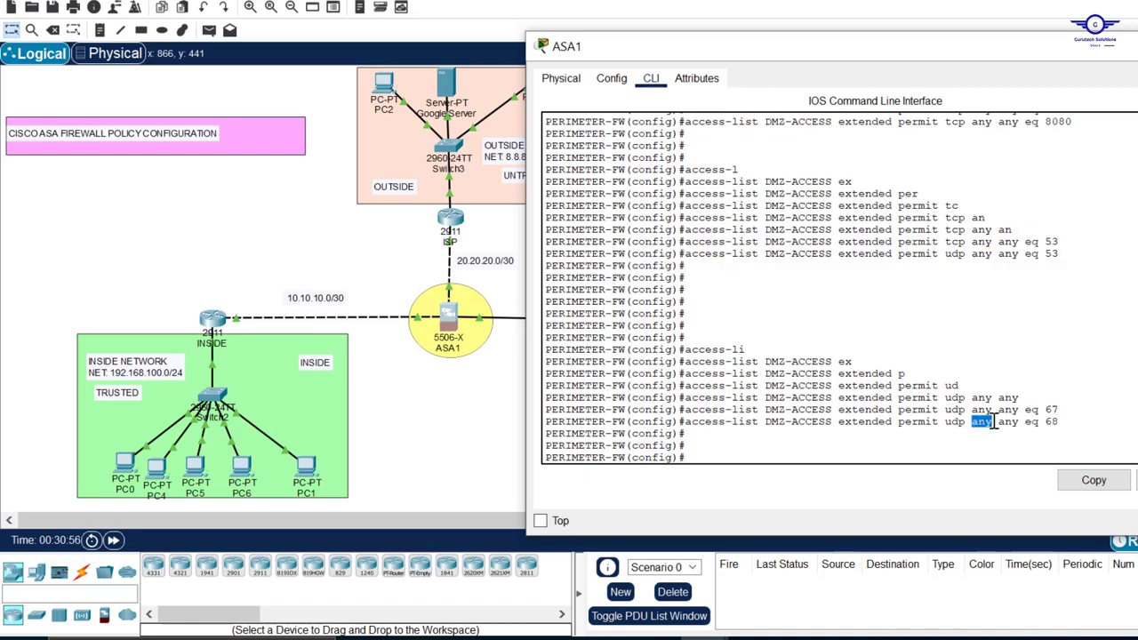
left_click_drag(1019, 424, 1041, 412)
left_click(884, 380)
key("Return")
key("Return")
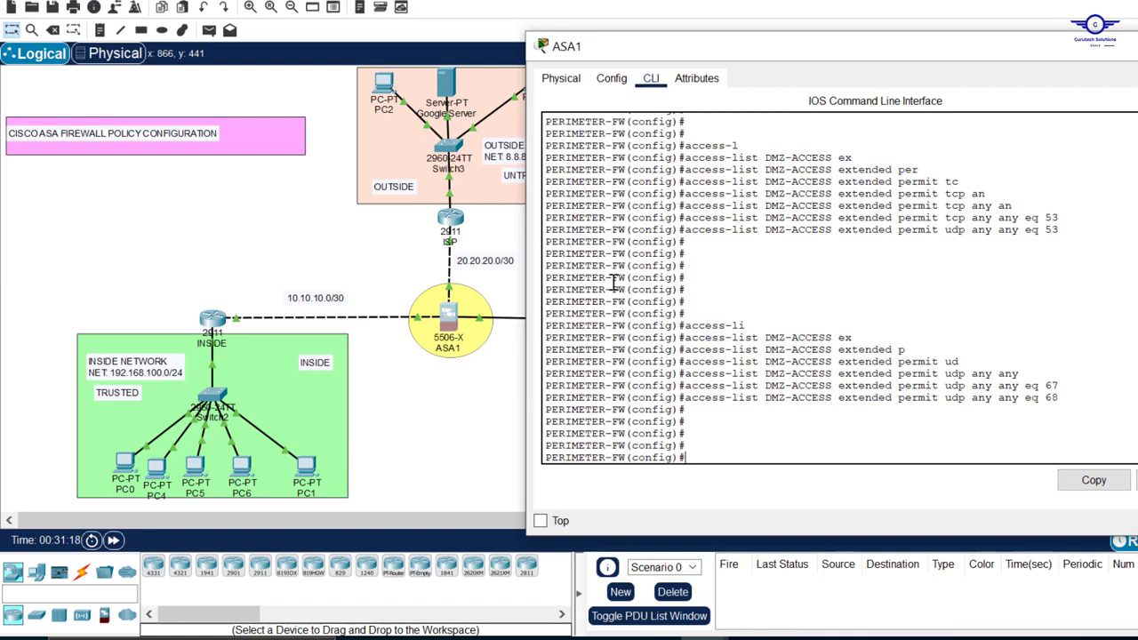
Start an access-group command for DMZ-ACCESS on ASA1 and list its traffic direction options
left_click(472, 466)
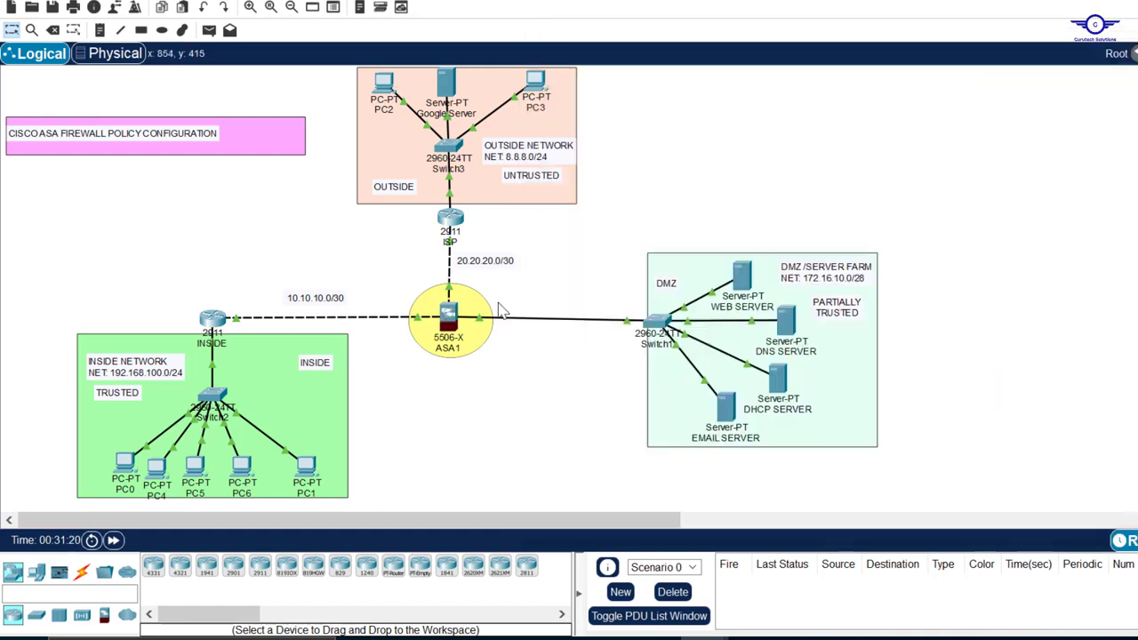
left_click(455, 322)
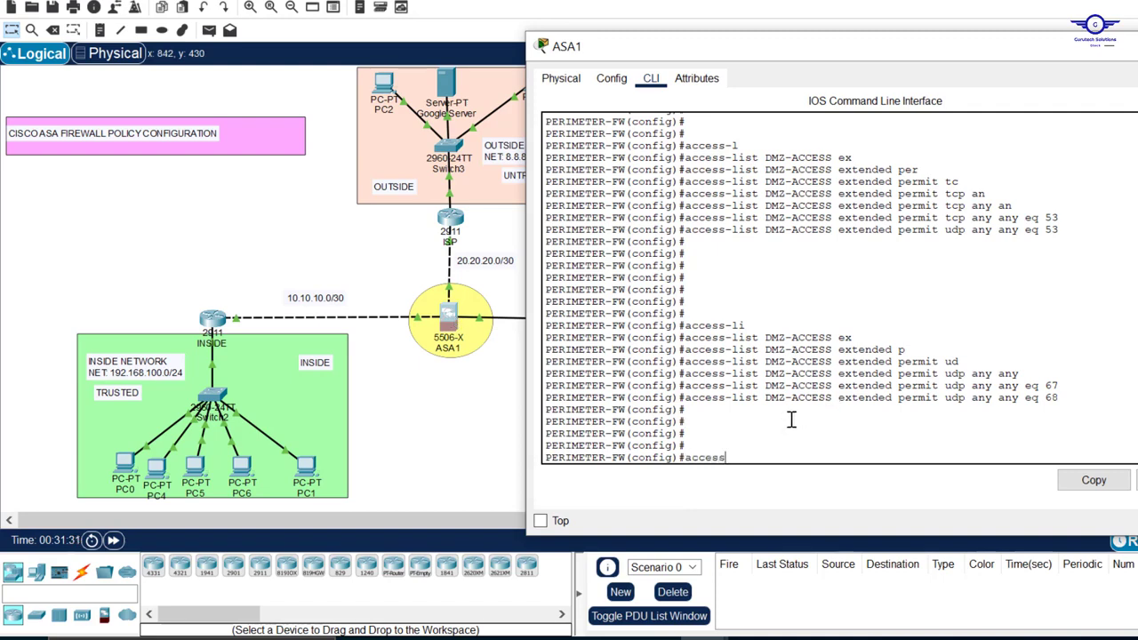
type("access-g")
key("Tab")
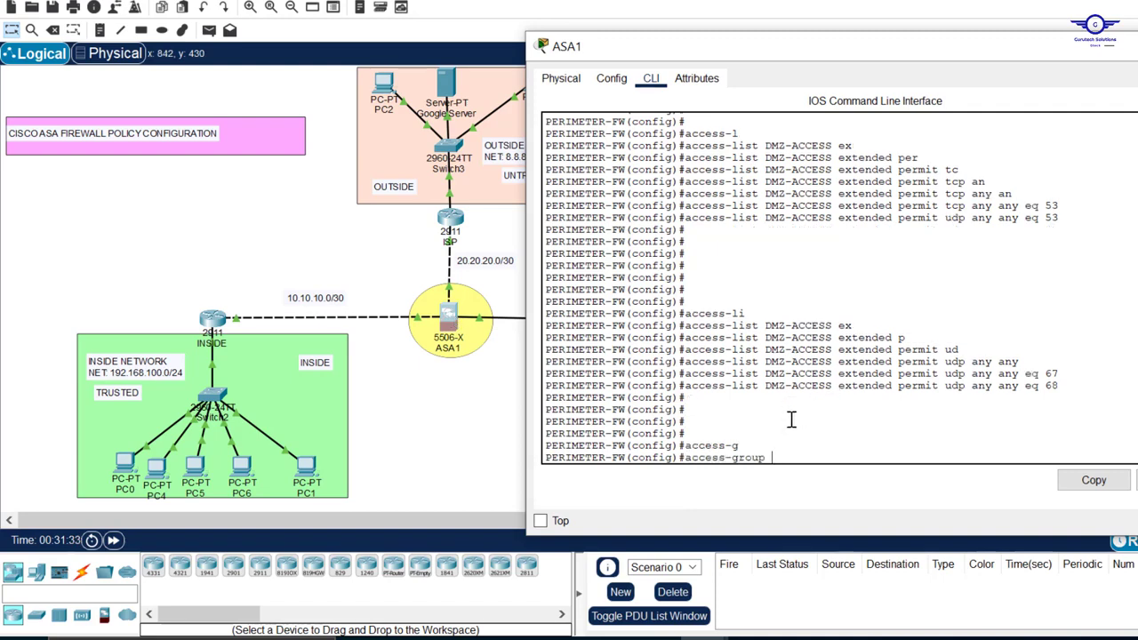
key("Caps_Lock")
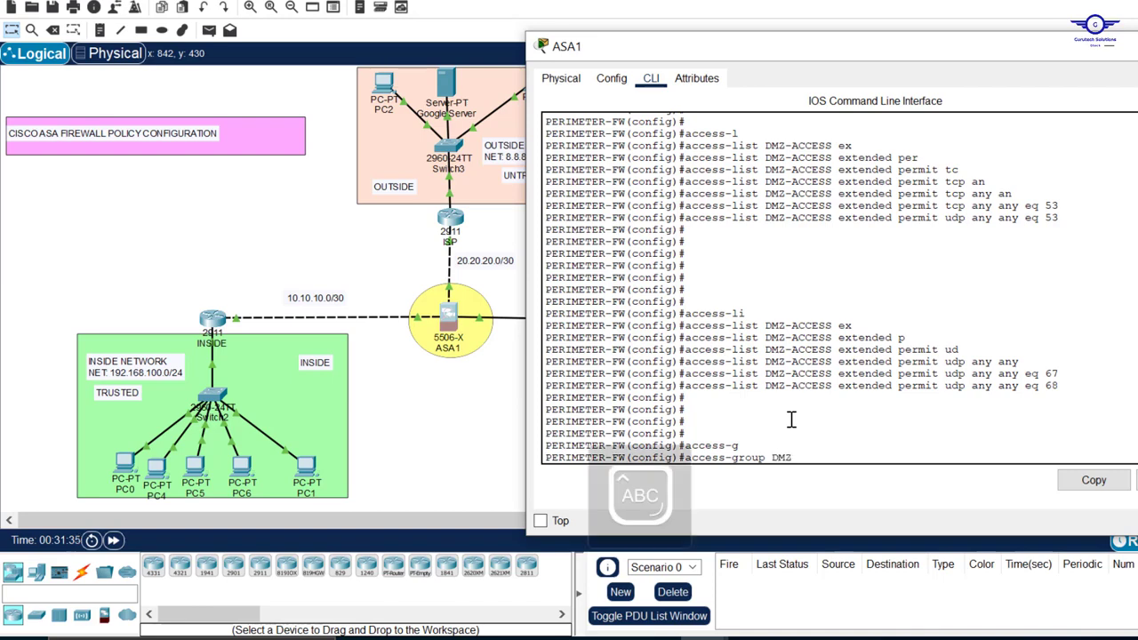
type("DMZ")
key("Tab")
type("-AC")
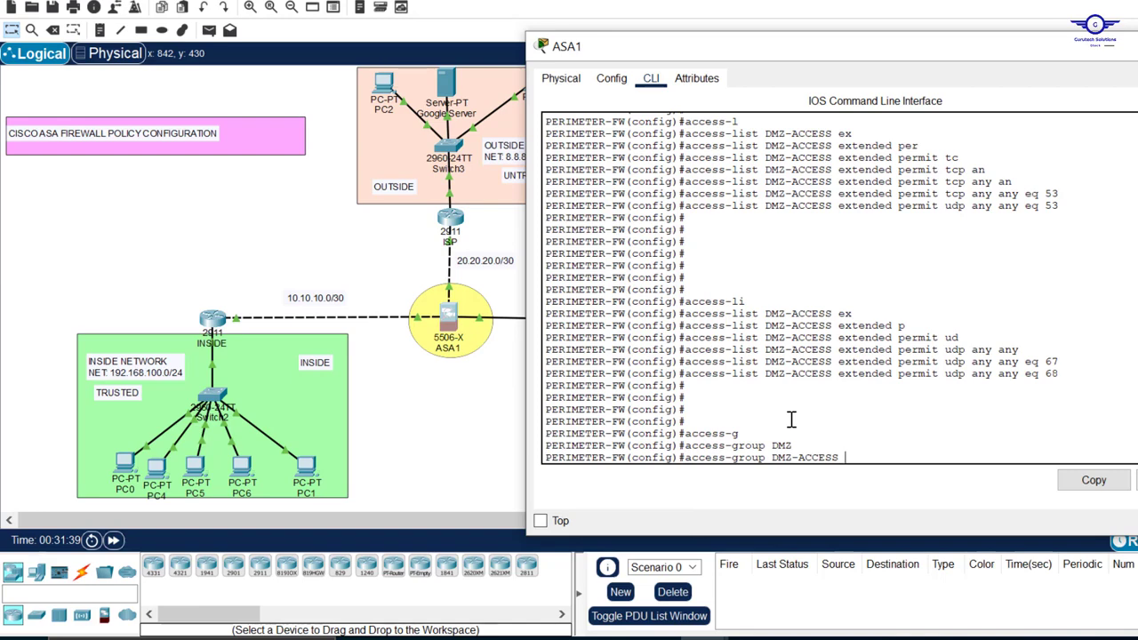
key("Caps_Lock")
type("CESS ?")
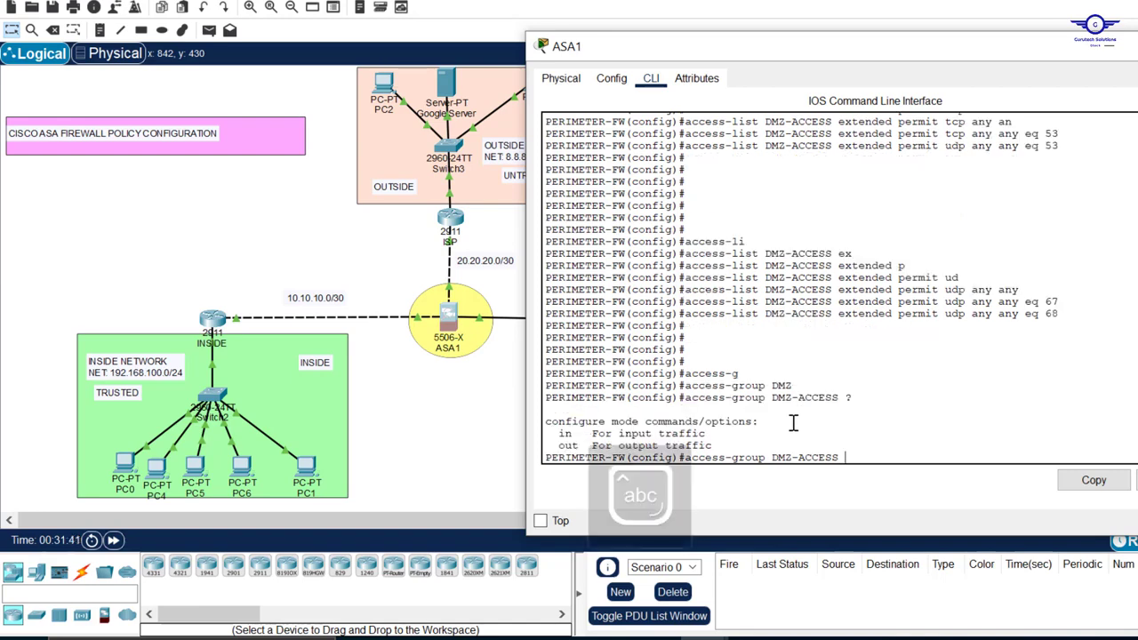
type("in")
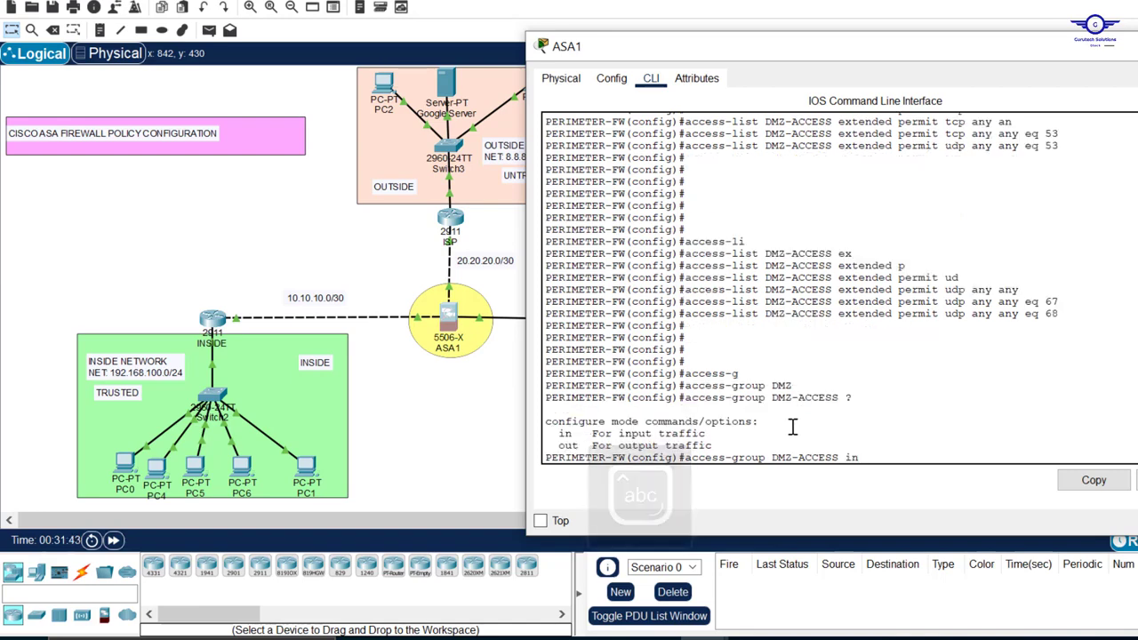
Extend the DMZ-ACCESS access-group command with direction in and the interface keyword, and list the selectable interface names
key("Caps_Lock")
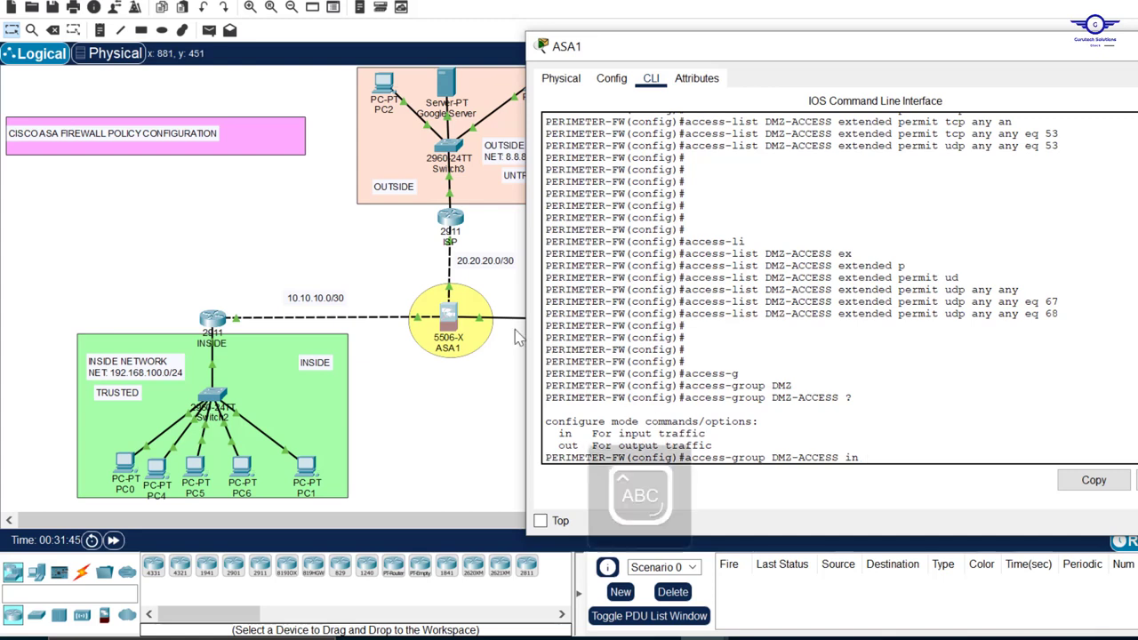
type("D")
key("Tab")
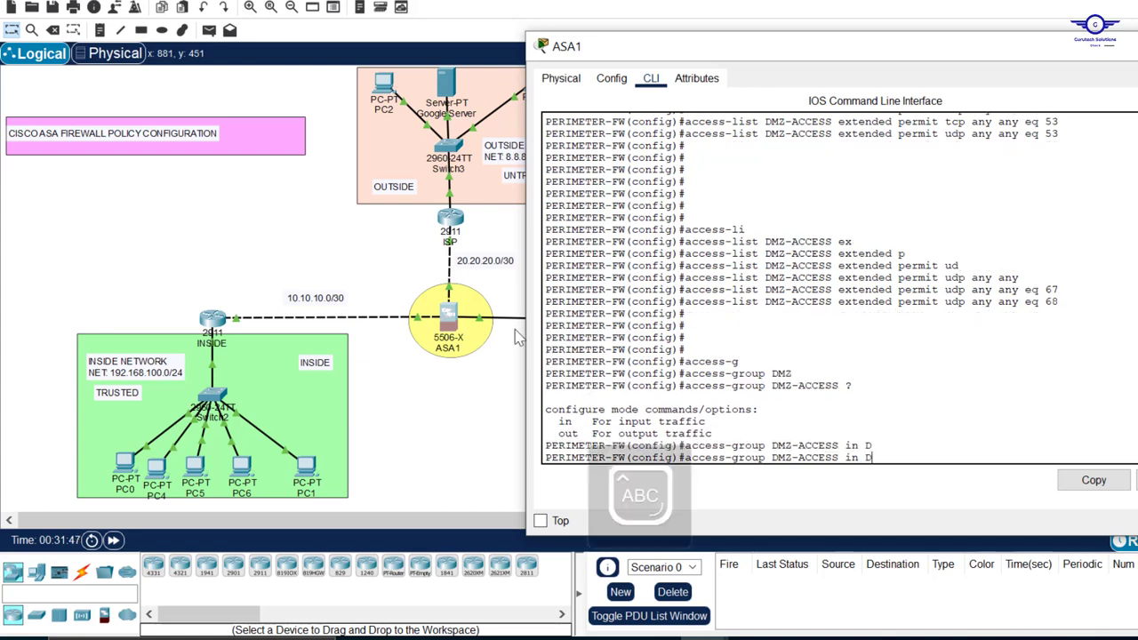
type("?")
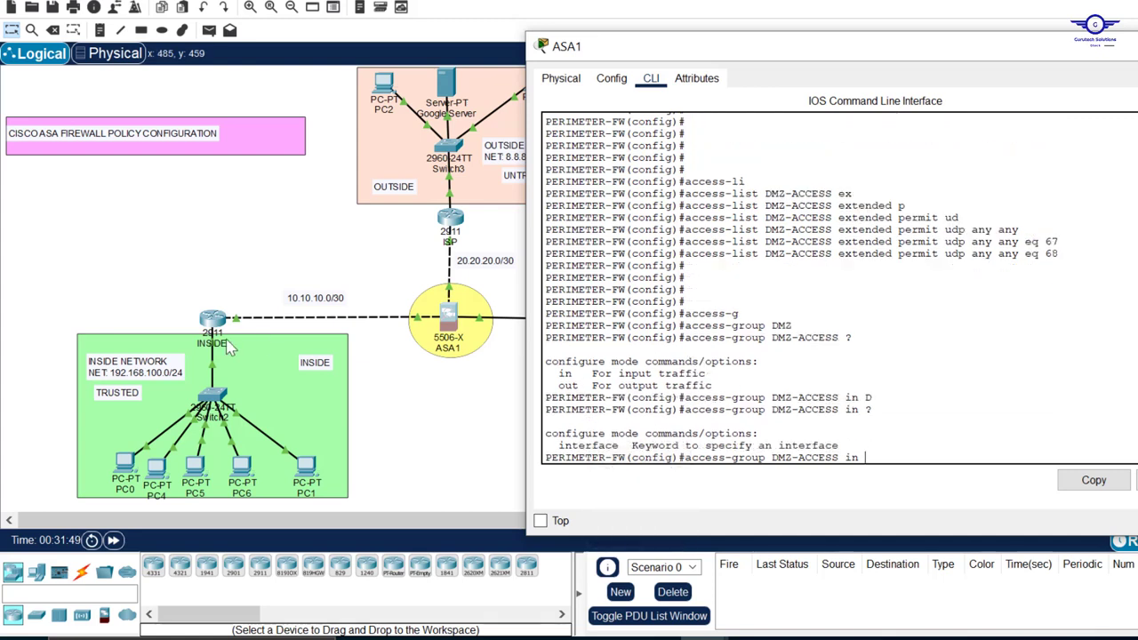
type("IN")
key("Tab")
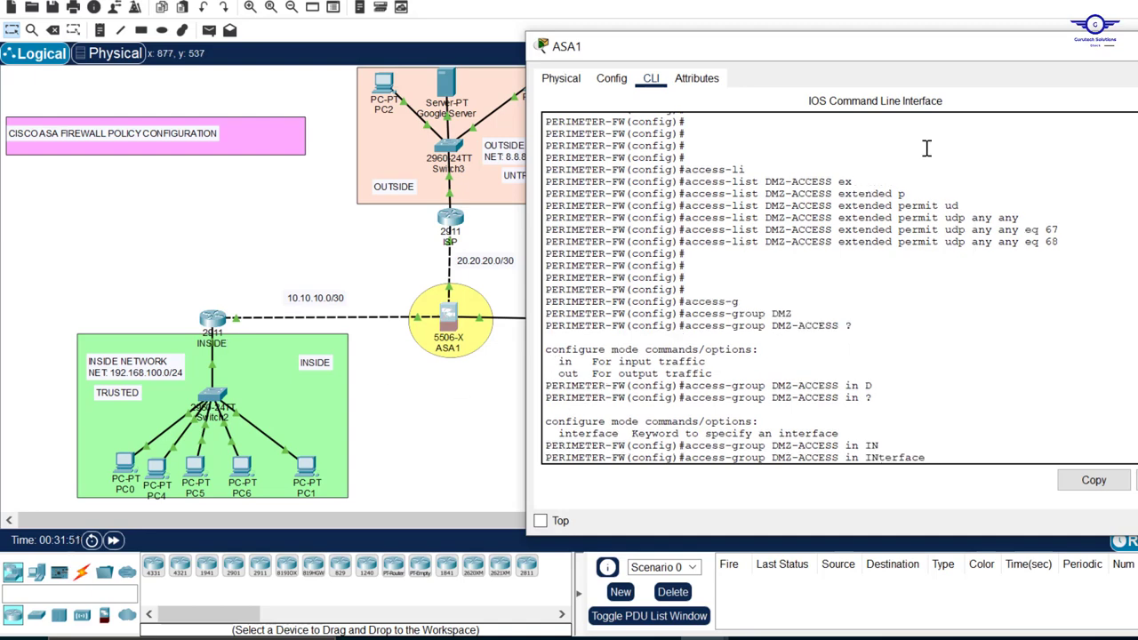
Finish the access-group command with DMZ as the interface and submit it
type("?")
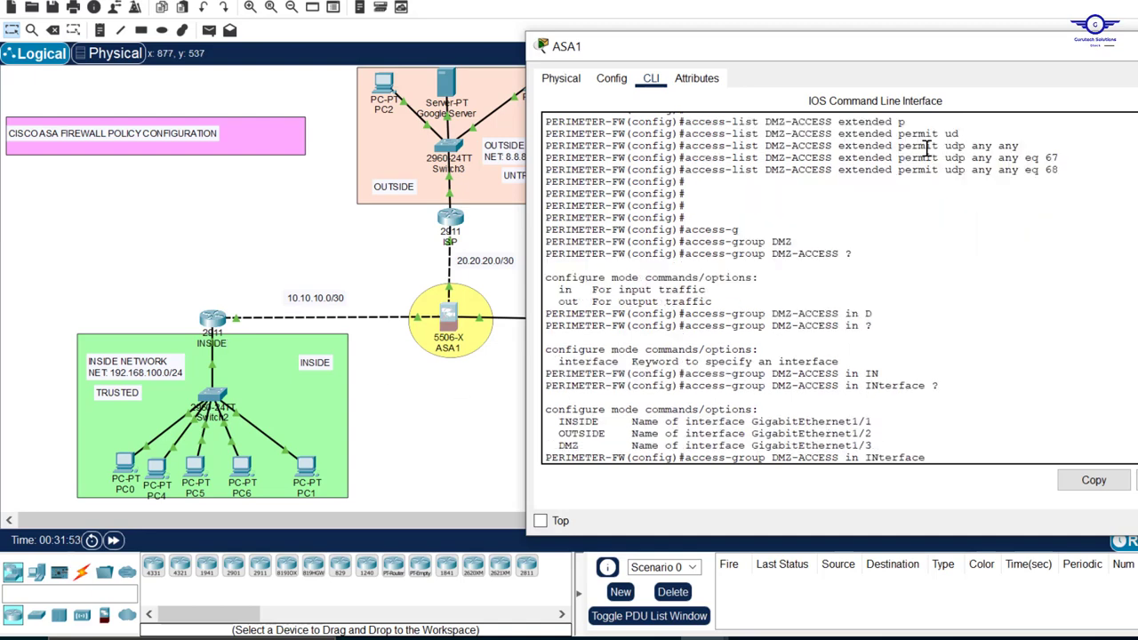
type("D")
key("Tab")
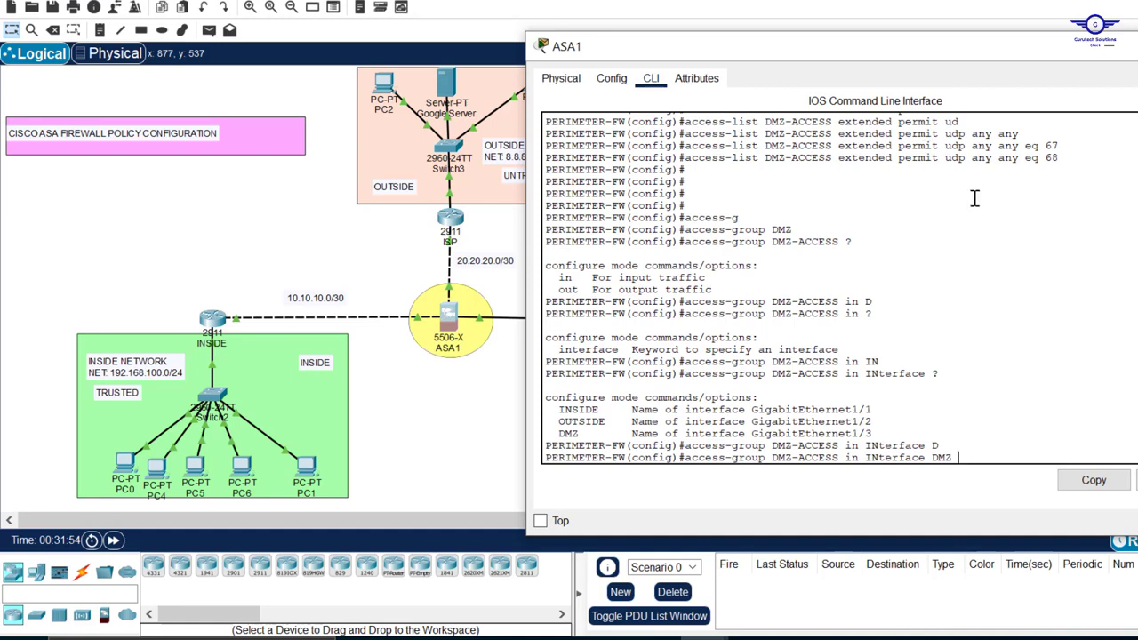
key("Return")
key("Return")
key("Return")
key("Up")
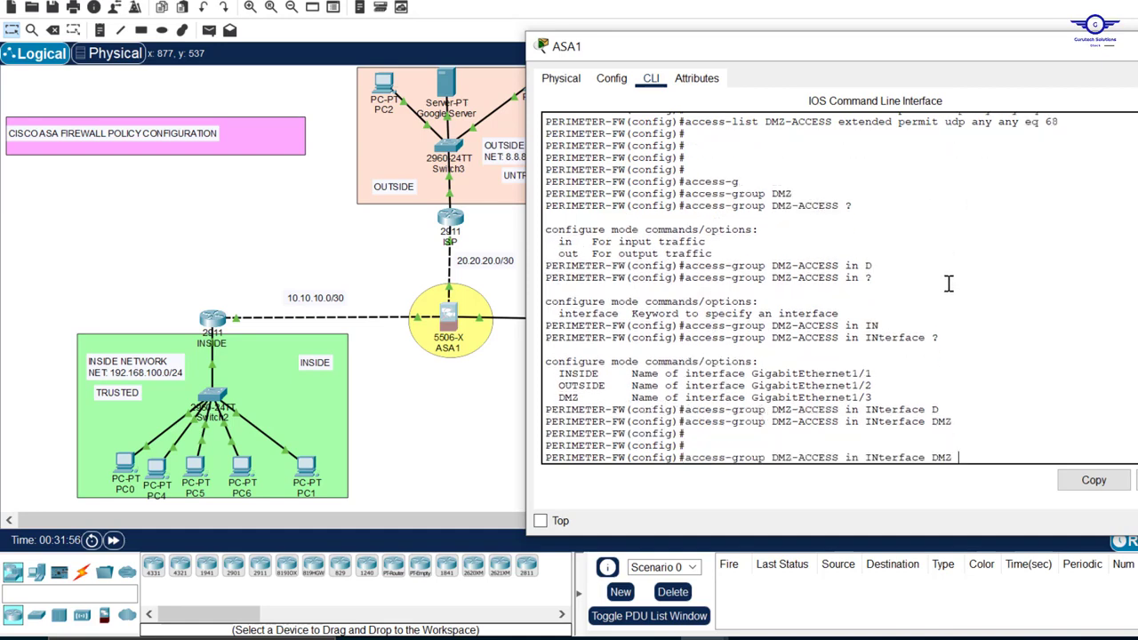
key("Return")
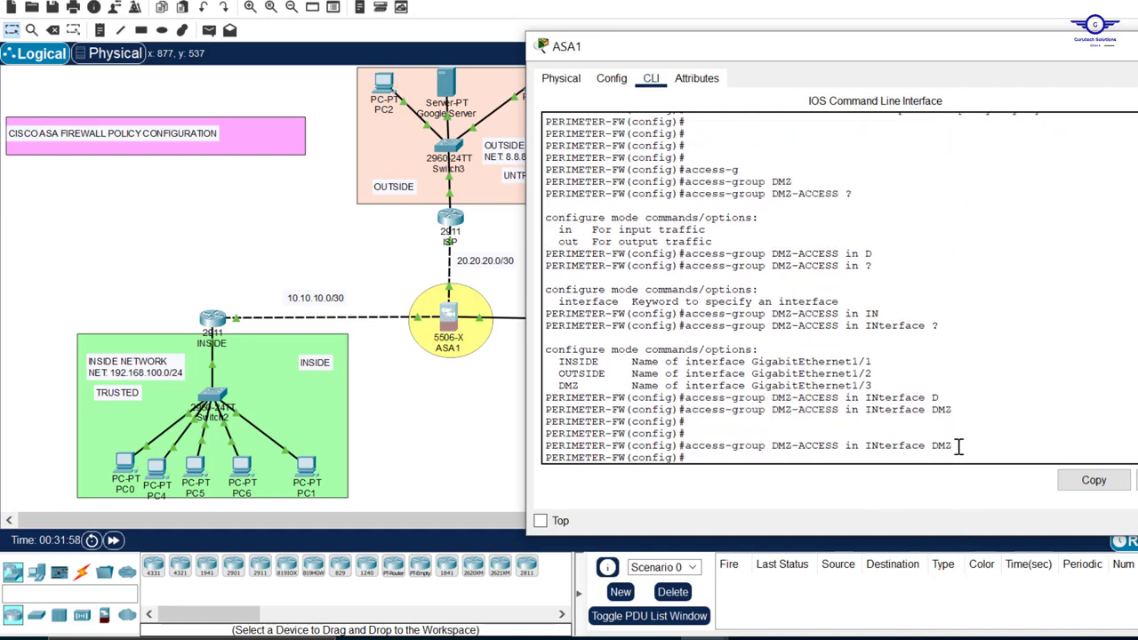
Review the submitted access-group command against the DMZ-ACCESS rules in the ASA1 CLI history
left_click_drag(958, 446, 687, 447)
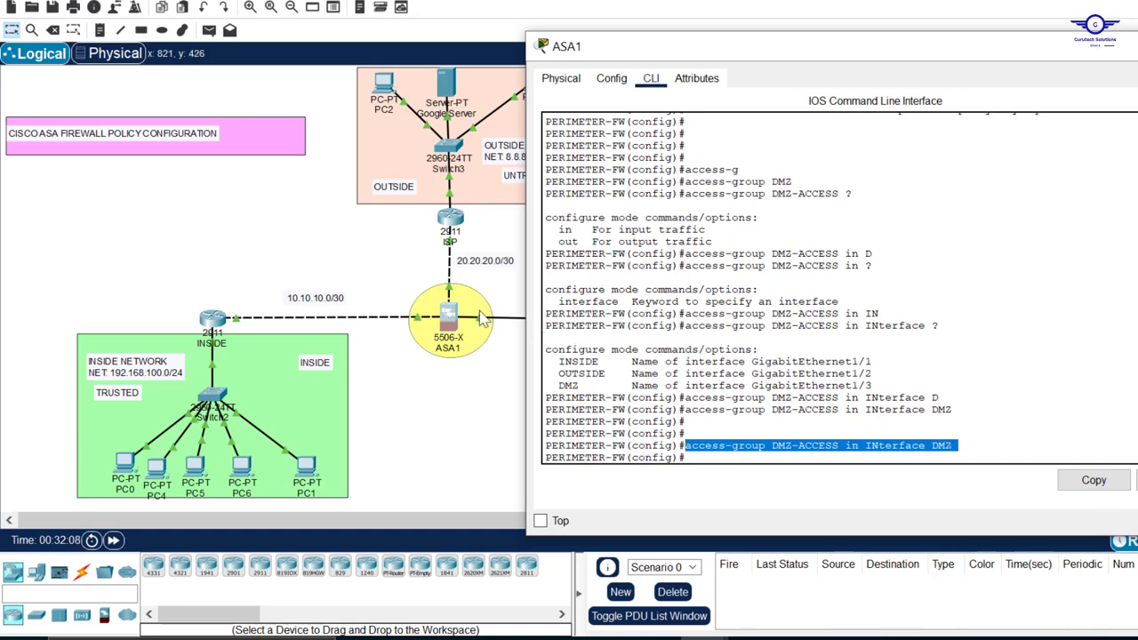
left_click(839, 450)
left_click_drag(838, 450, 775, 445)
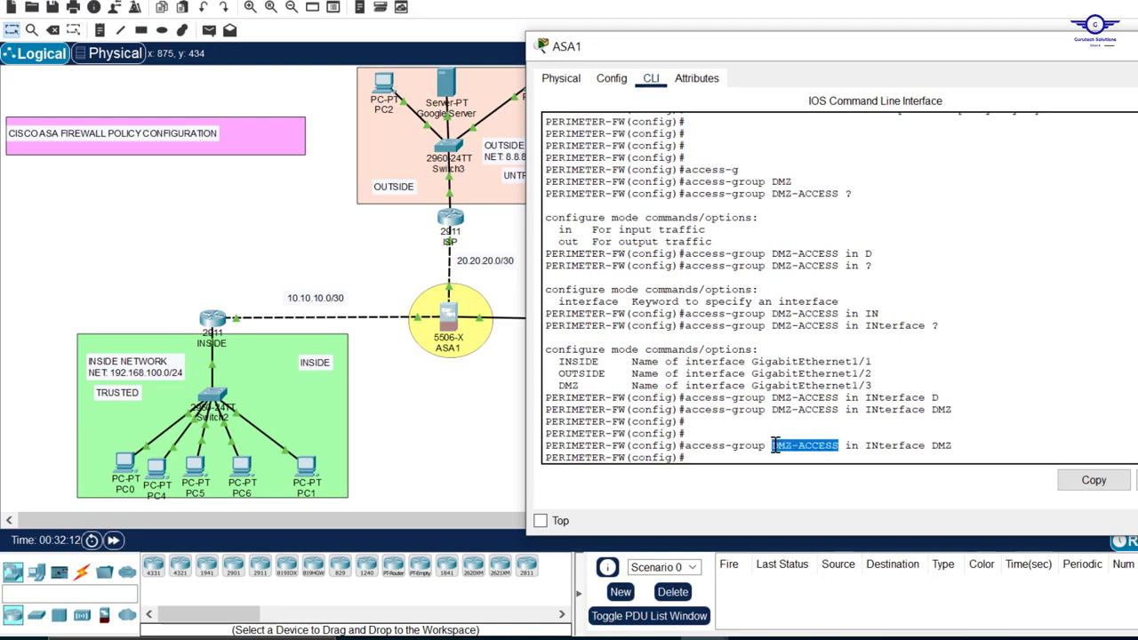
scroll(827, 302, "up", 6)
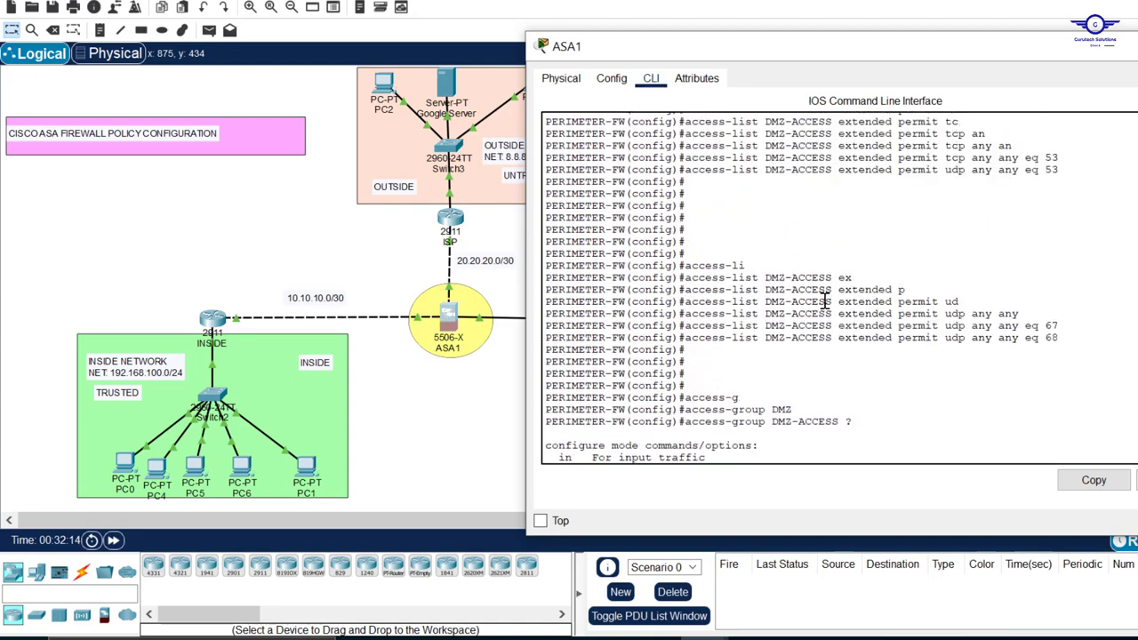
left_click_drag(1074, 337, 766, 202)
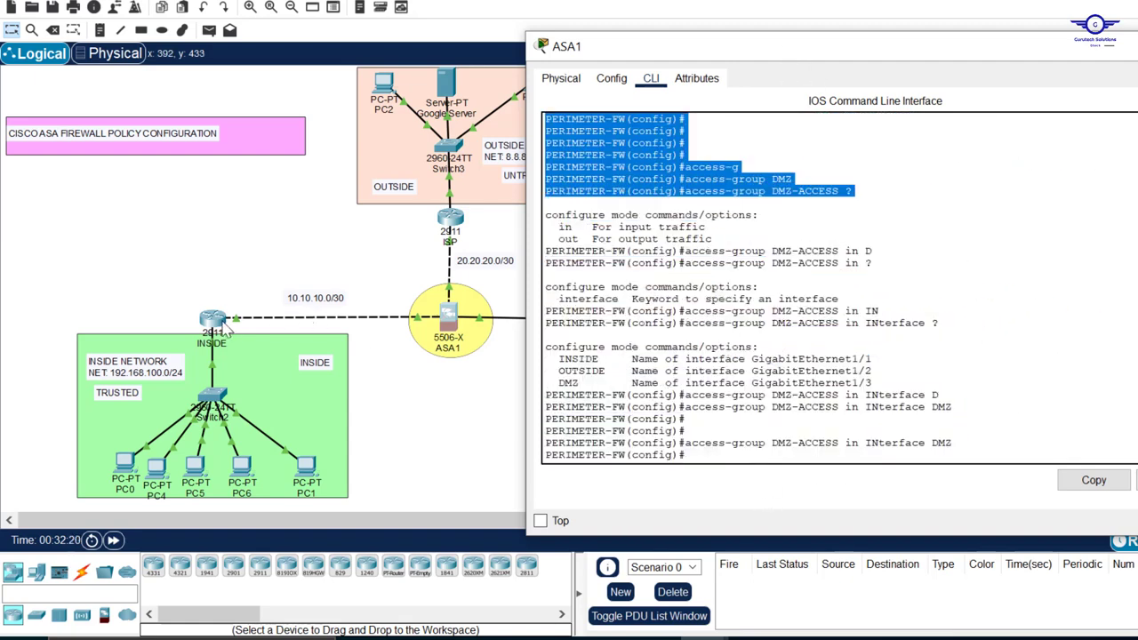
From the INSIDE router's CLI, repeat the ping to 172.16.10.10 and examine the replies
left_click(216, 330)
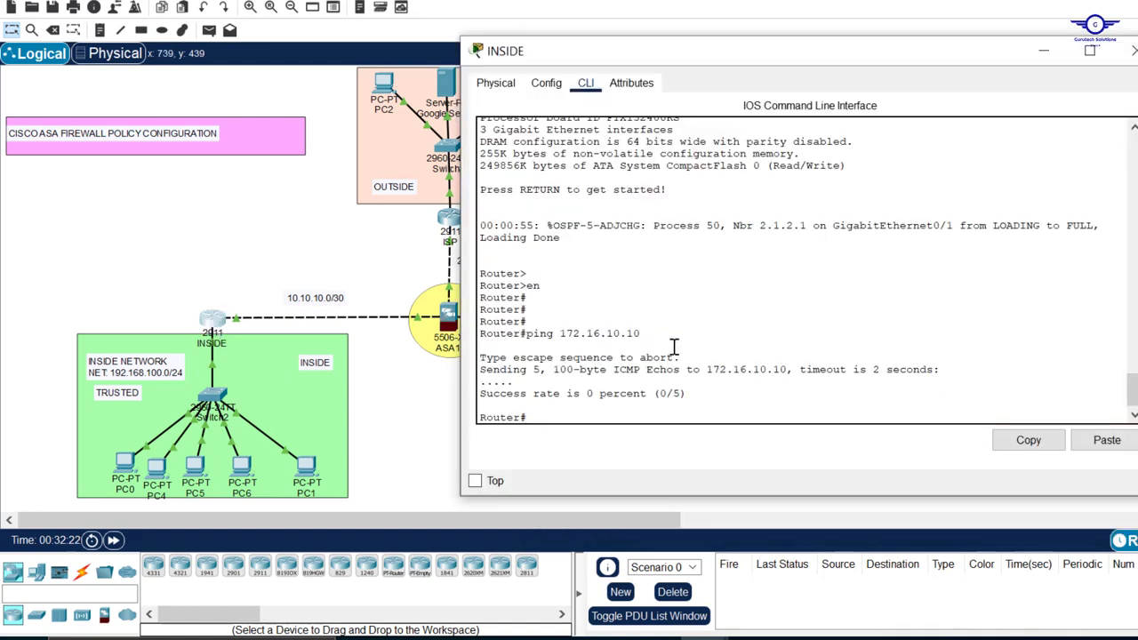
left_click_drag(640, 335, 530, 336)
left_click(558, 385)
key("Up")
key("Return")
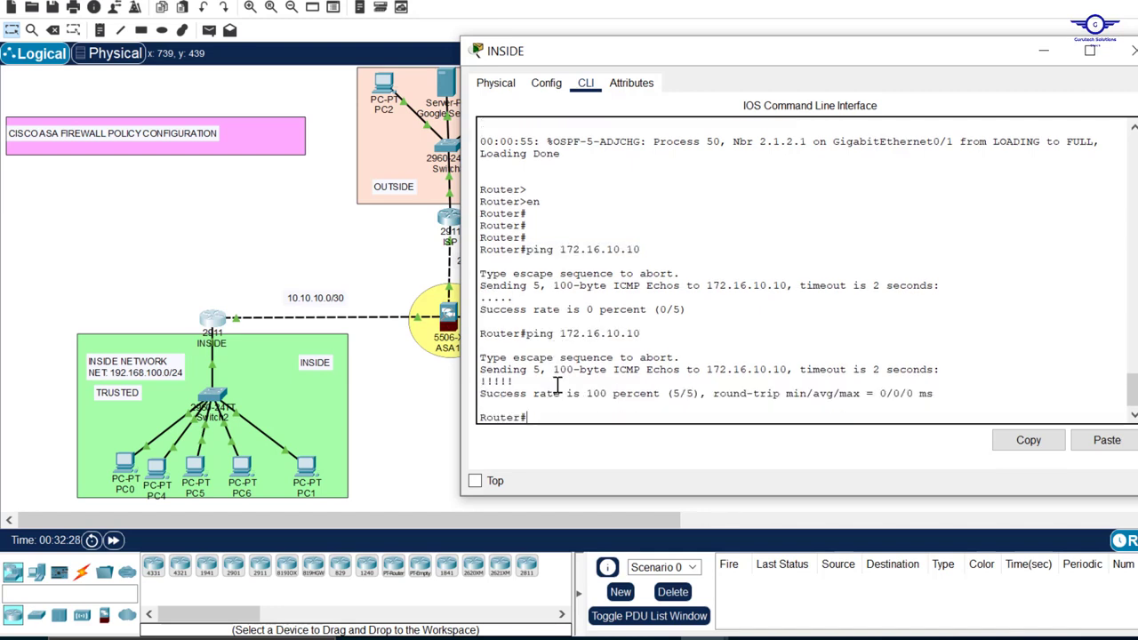
left_click_drag(511, 381, 481, 383)
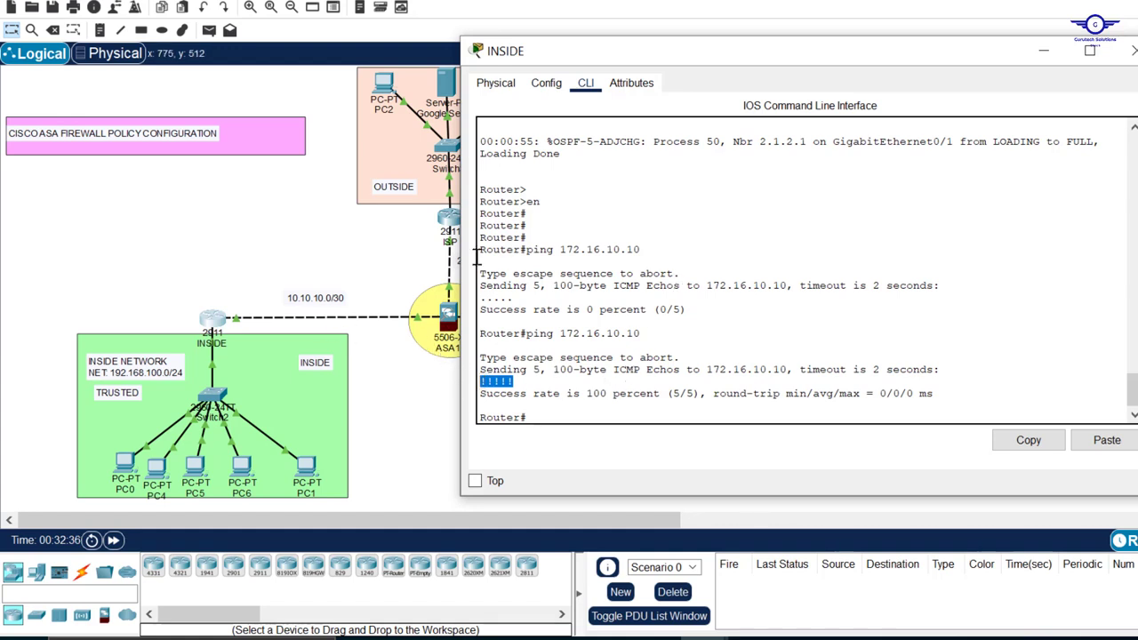
Back in the ASA1 CLI, find and review the DMZ-ACCESS rule permitting icmp any any
left_click(454, 325)
left_click(453, 325)
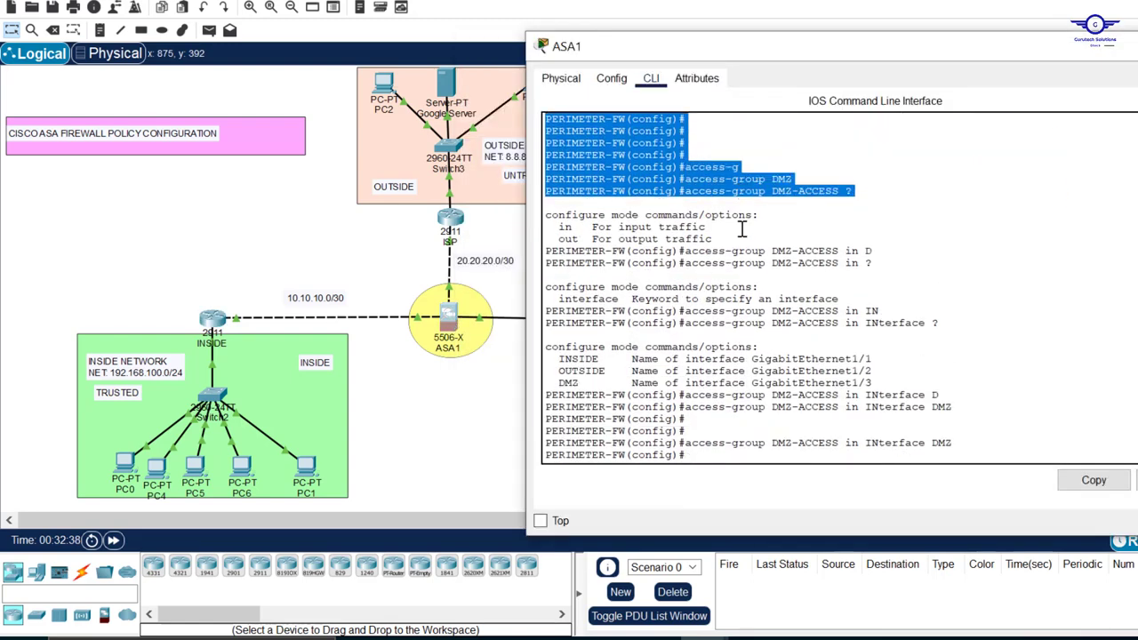
scroll(742, 230, "up", 15)
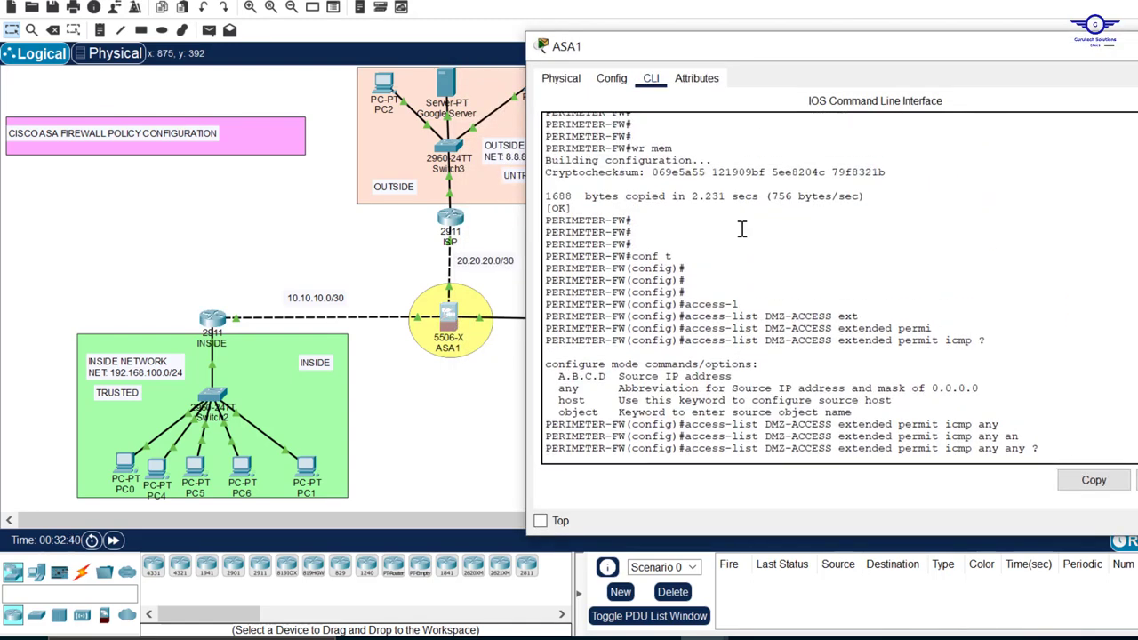
scroll(851, 305, "down", 2)
left_click_drag(1054, 387, 684, 384)
scroll(944, 385, "down", 5)
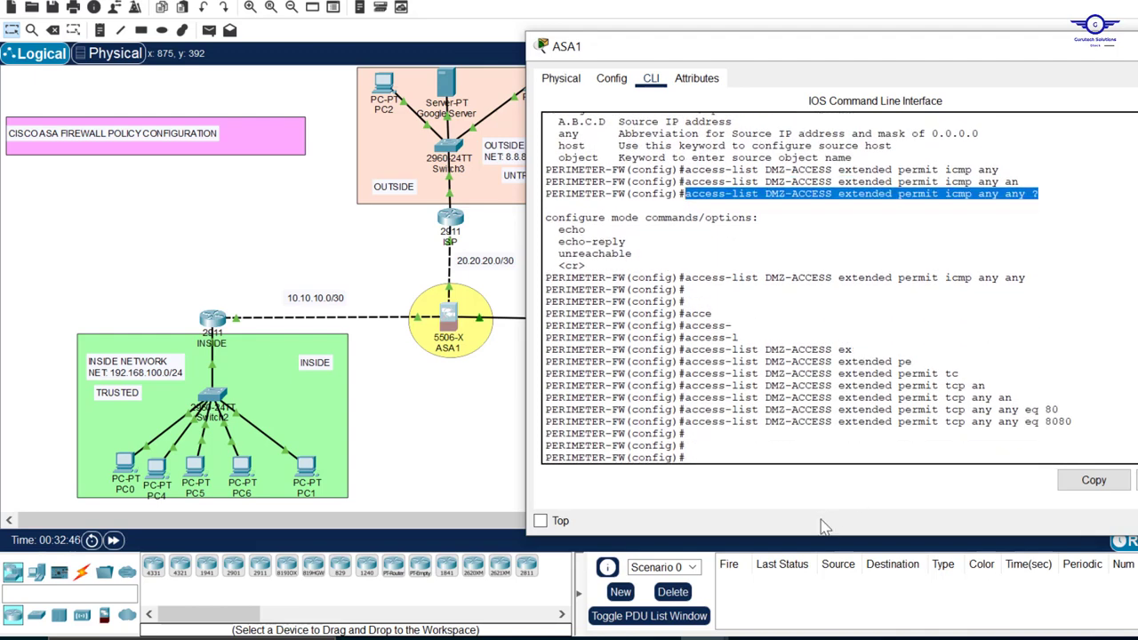
Switch to config-guide.txt in Notepad and check the remaining tasks under BASIC FIREWALL POLICIES CONFIGS
left_click(851, 639)
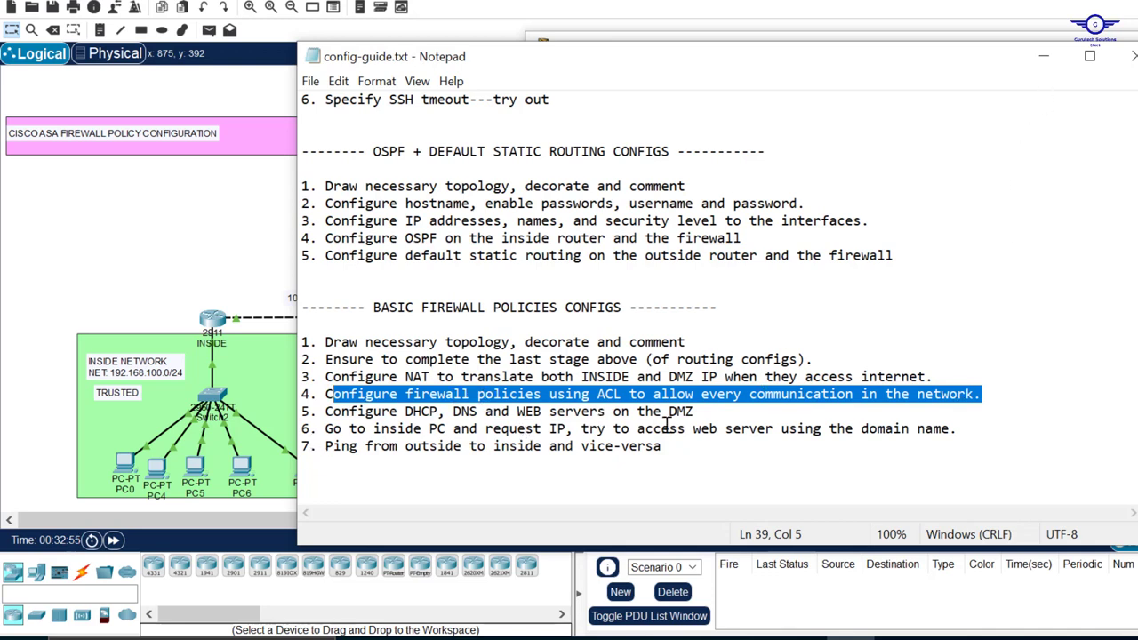
Return to the topology and ping 8.8.8.8 from the INSIDE router's CLI to test internet connectivity
left_click(1046, 57)
left_click(725, 345)
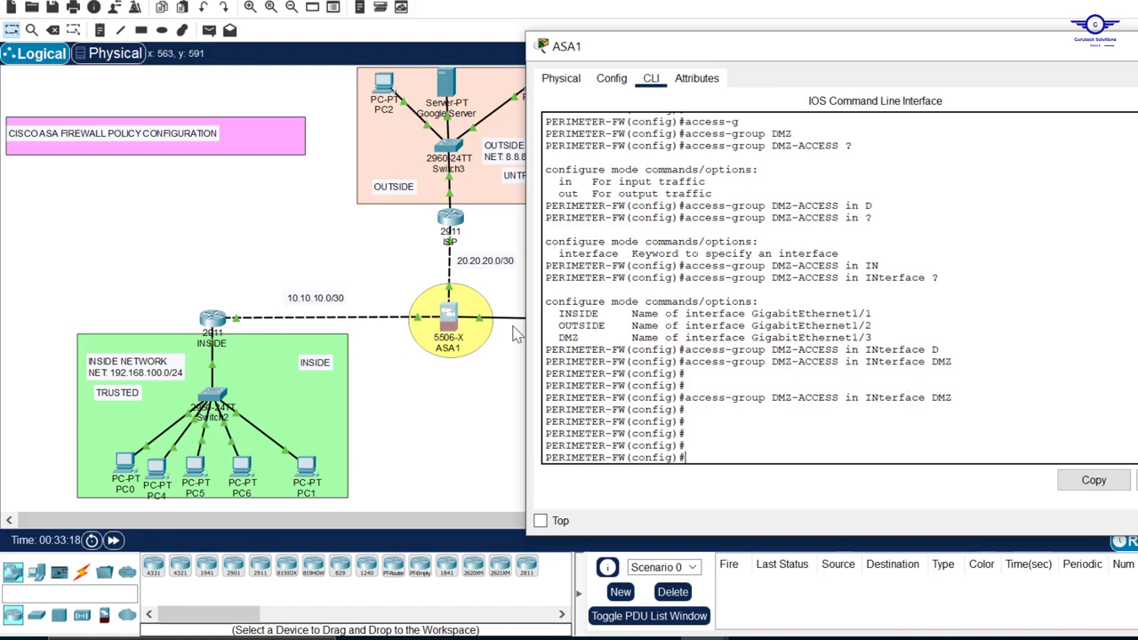
left_click(290, 181)
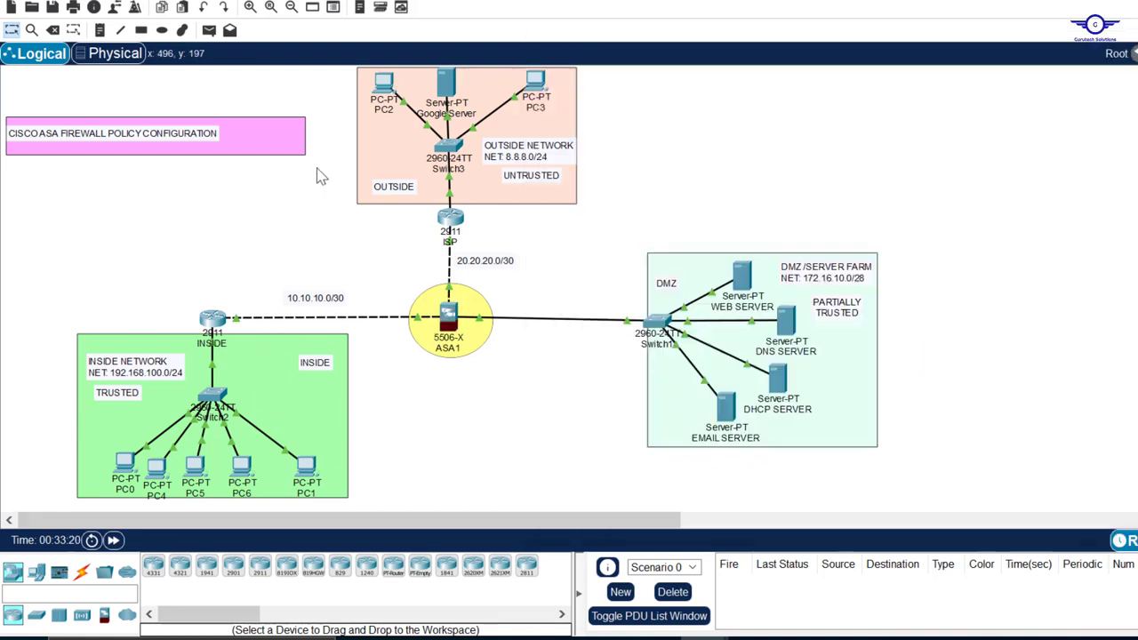
mouse_move(444, 84)
left_click(212, 318)
key("Up")
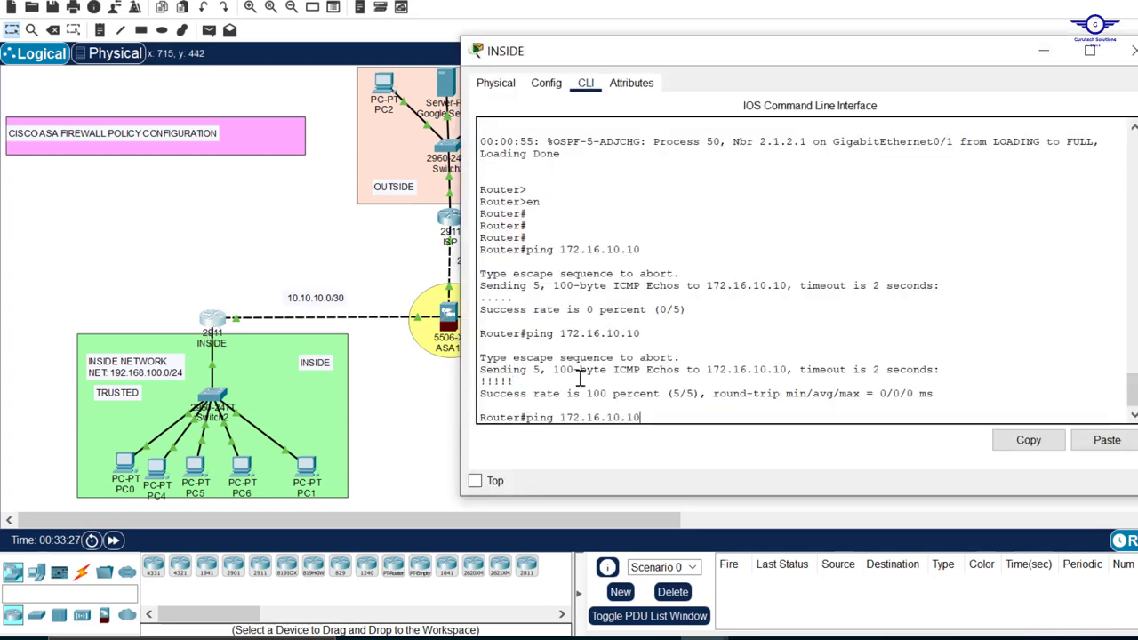
key("BackSpace")
key("BackSpace")
key("BackSpace")
key("BackSpace")
key("BackSpace")
key("BackSpace")
key("BackSpace")
key("BackSpace")
type("8.8.8.8")
key("Return")
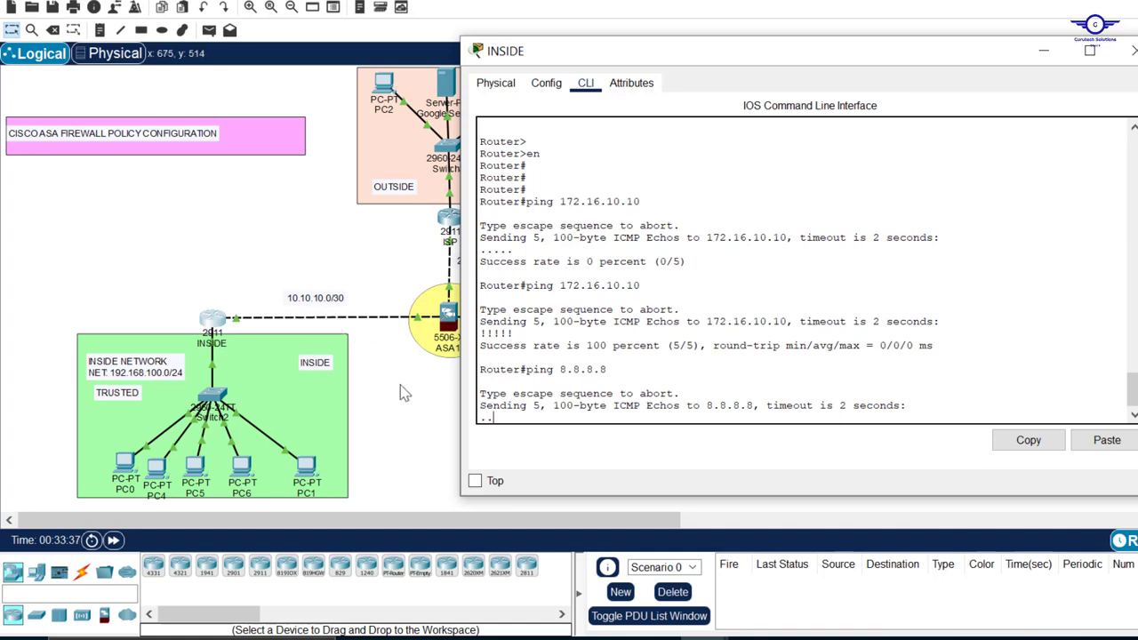
left_click(415, 408)
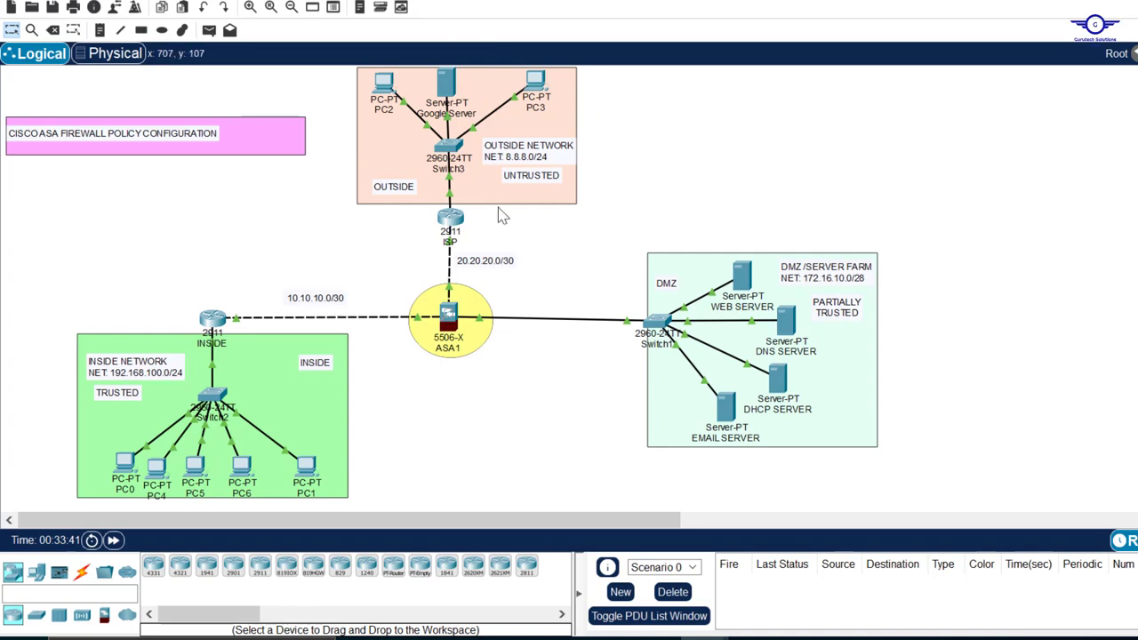
In the ASA1 CLI, start an extended permit rule for an access list named INTERNET-ACCESS
left_click(449, 331)
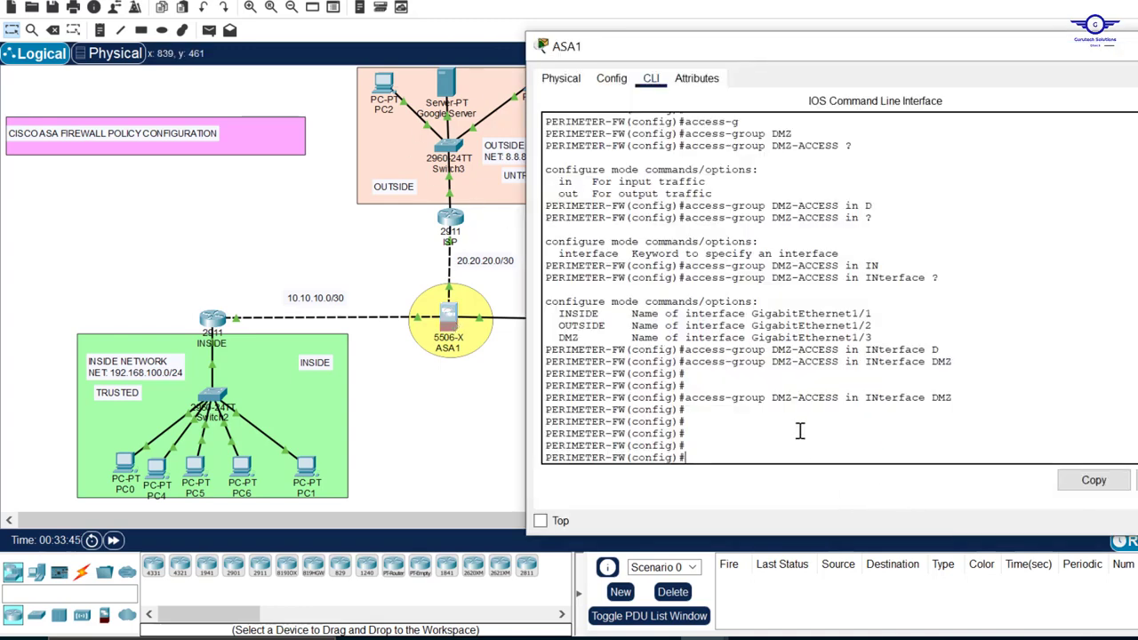
key("Return")
key("Return")
key("Return")
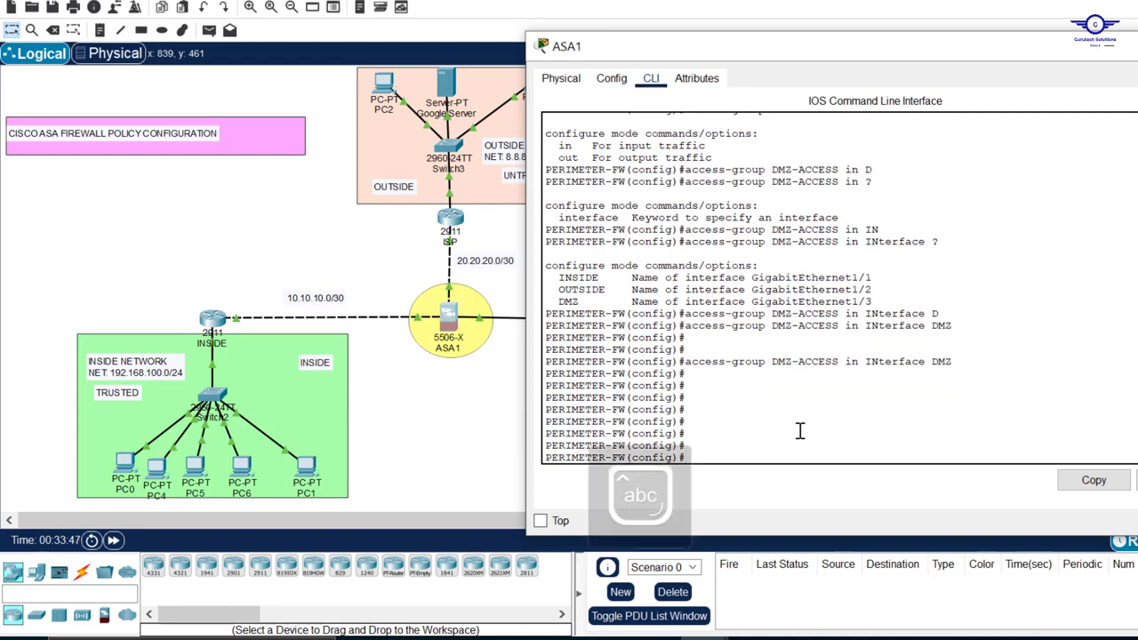
type("access-l")
key("Tab")
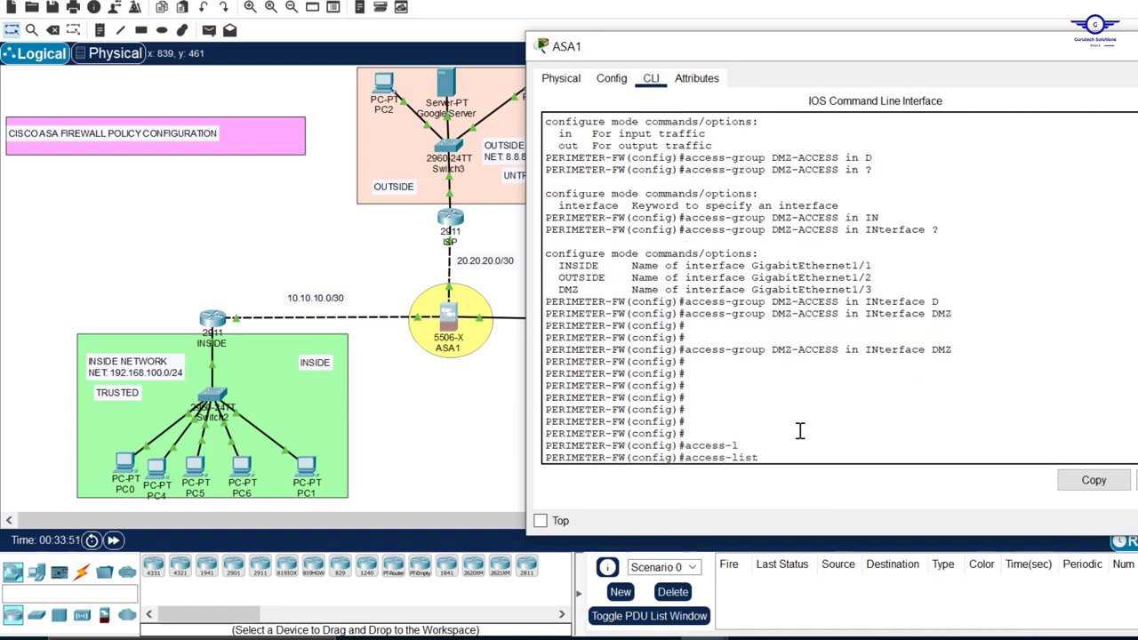
key("Caps_Lock")
type("IN")
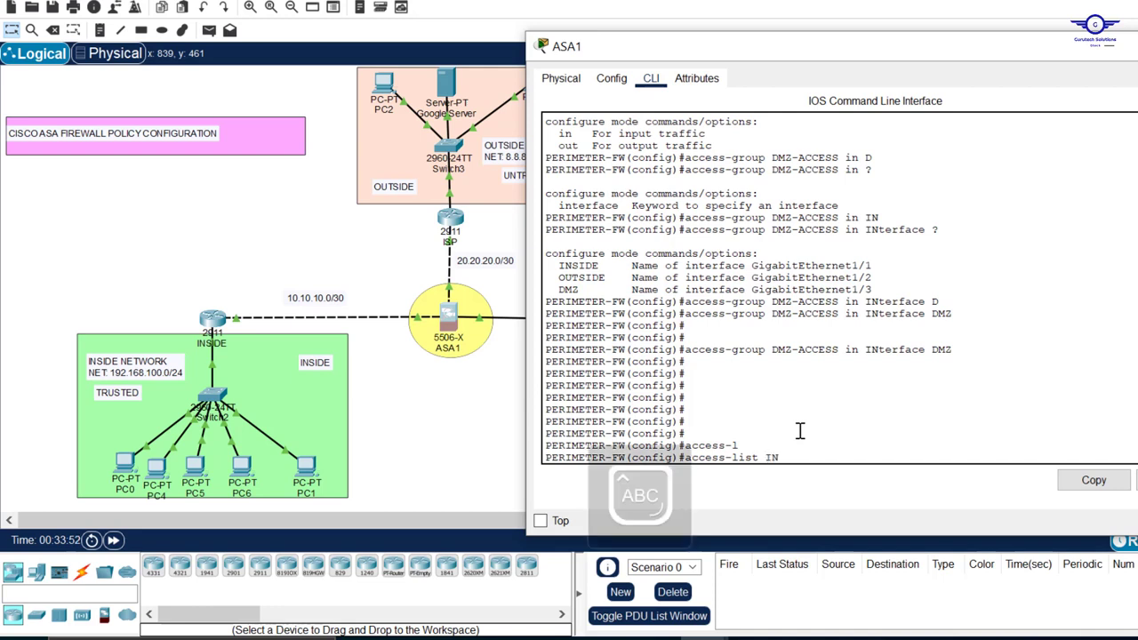
type("TERNET-ACCESS")
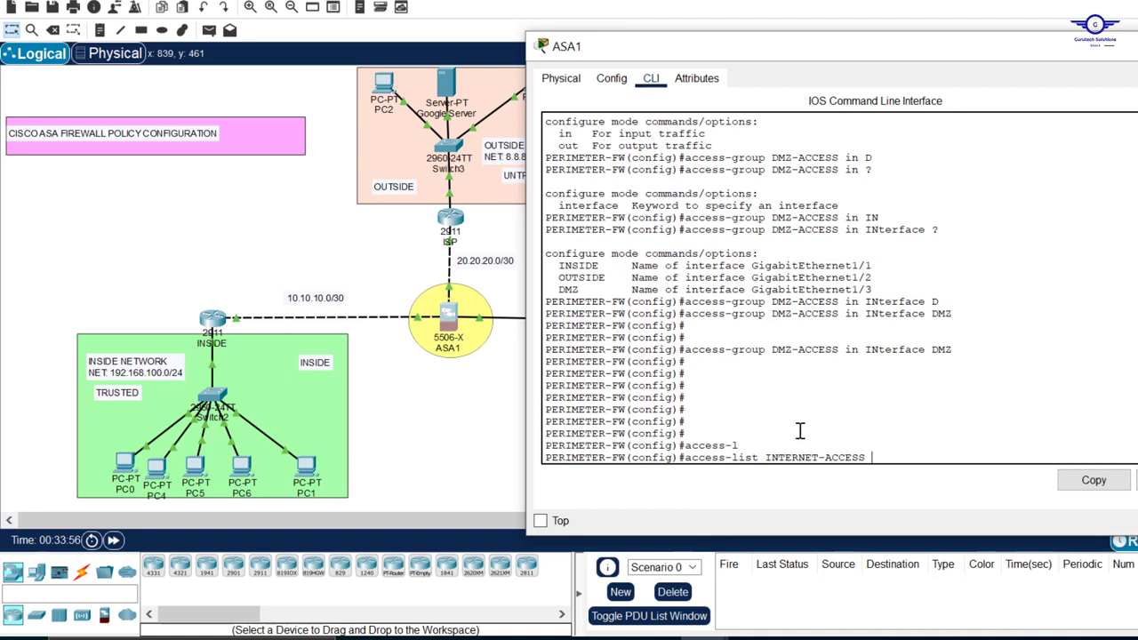
key("Caps_Lock")
type("ex")
key("Tab")
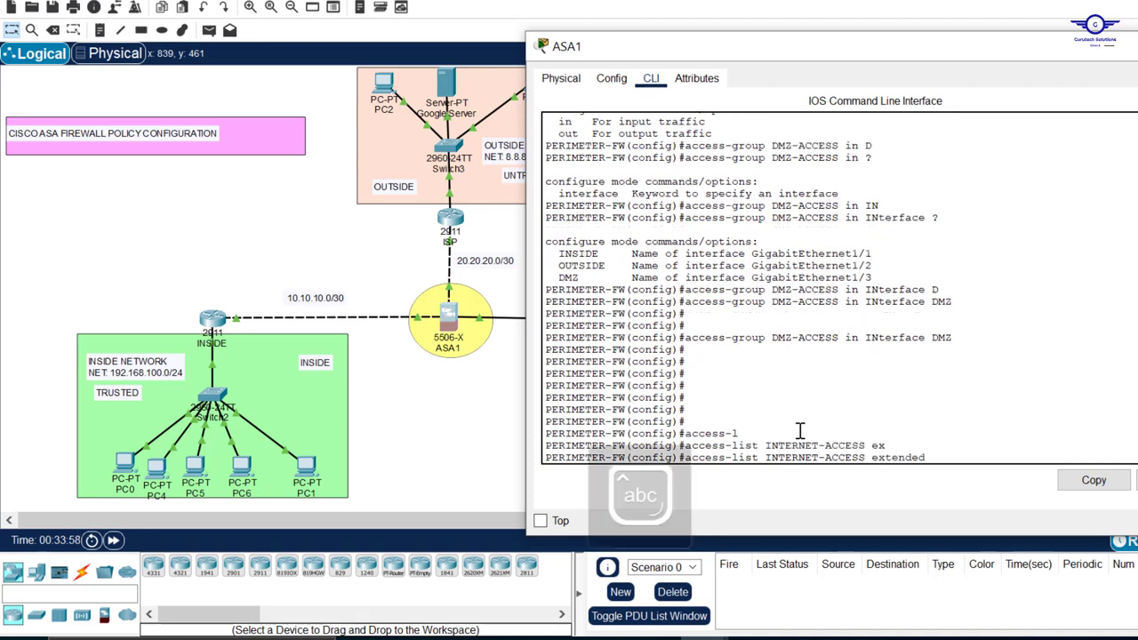
type("per")
key("Tab")
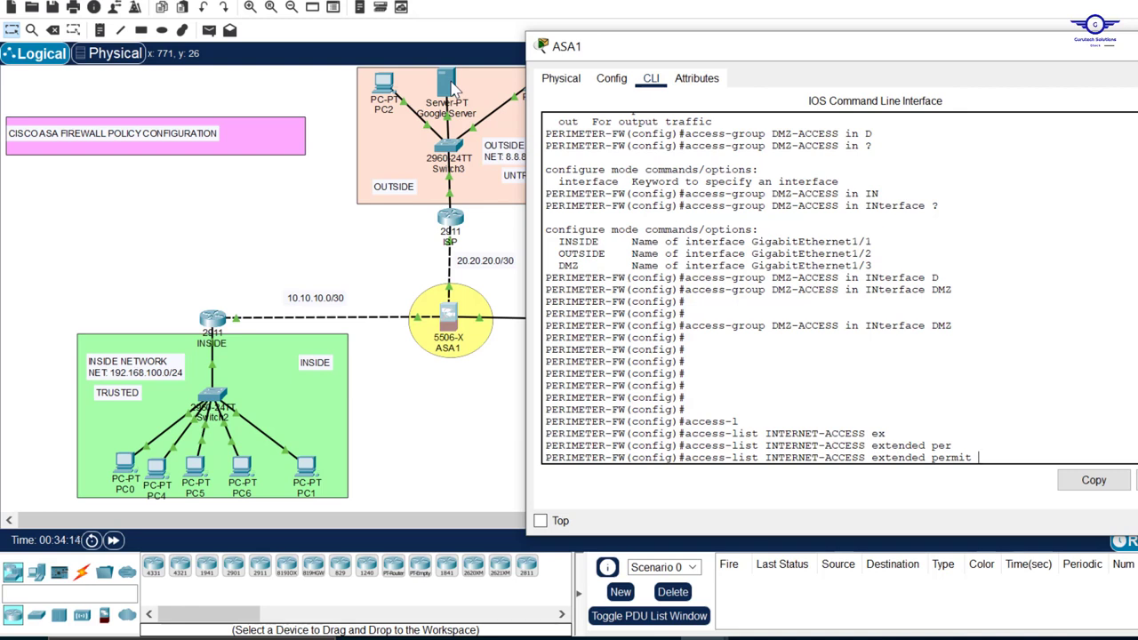
Complete the INTERNET-ACCESS extended rule so that it permits icmp any any, and enter it
type("ic")
key("Tab")
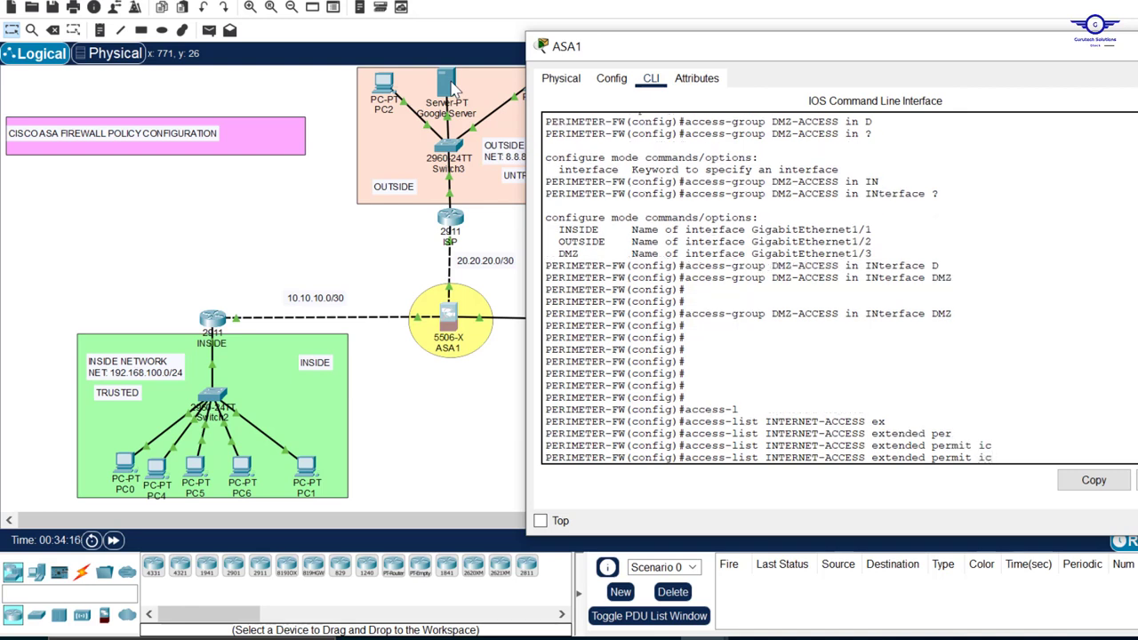
type("m")
key("Tab")
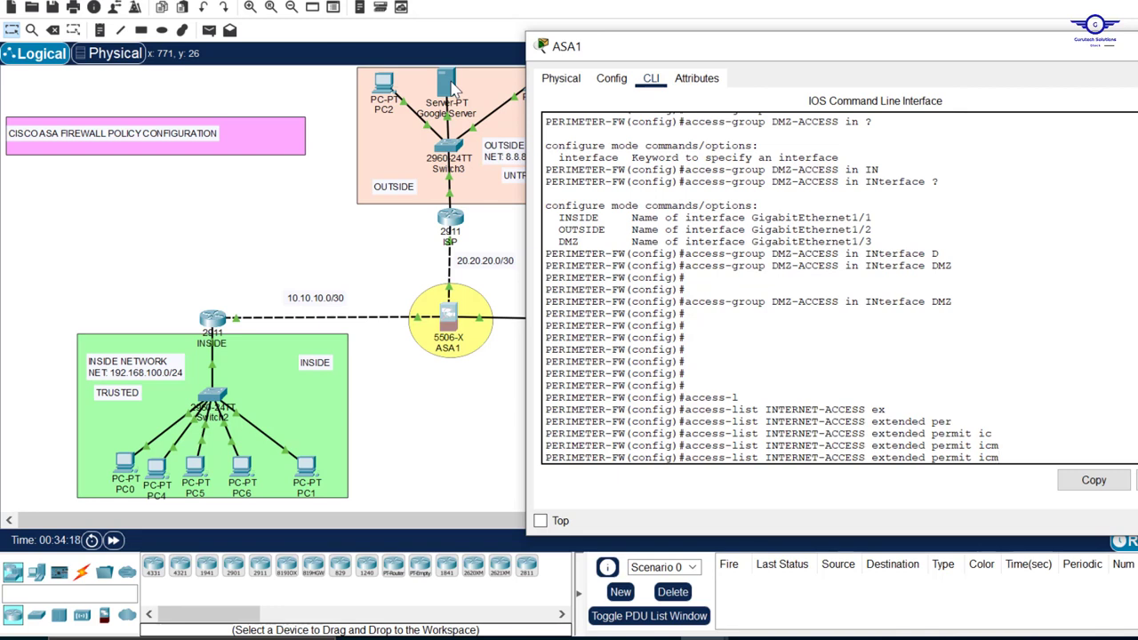
type("p")
key("Tab")
key("Tab")
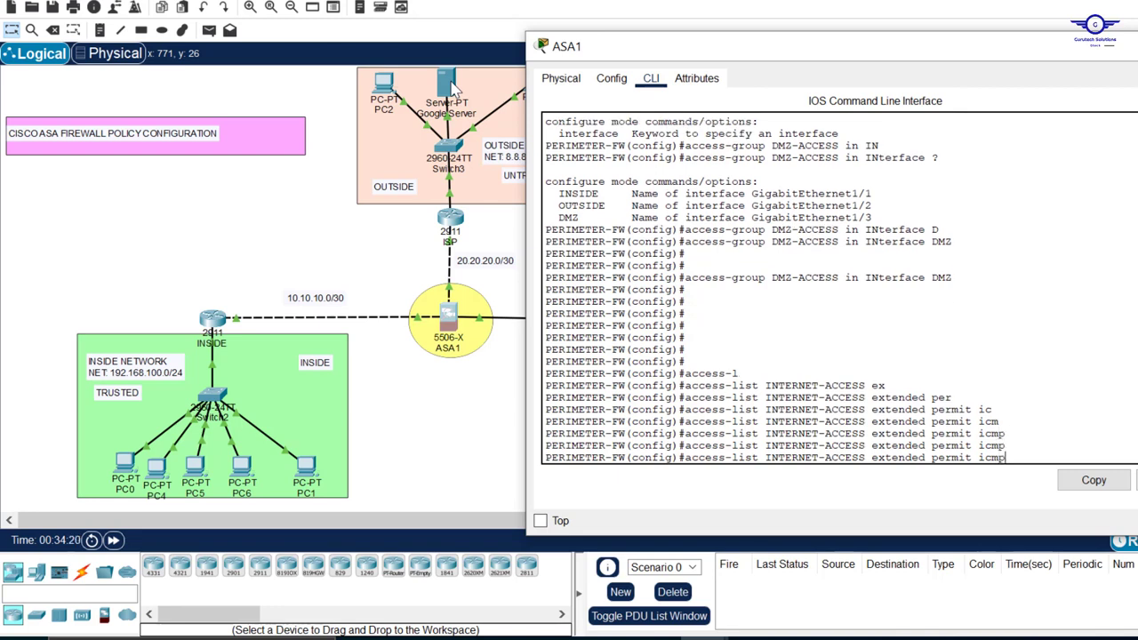
type("a")
type("n")
key("Tab")
type("an")
key("Tab")
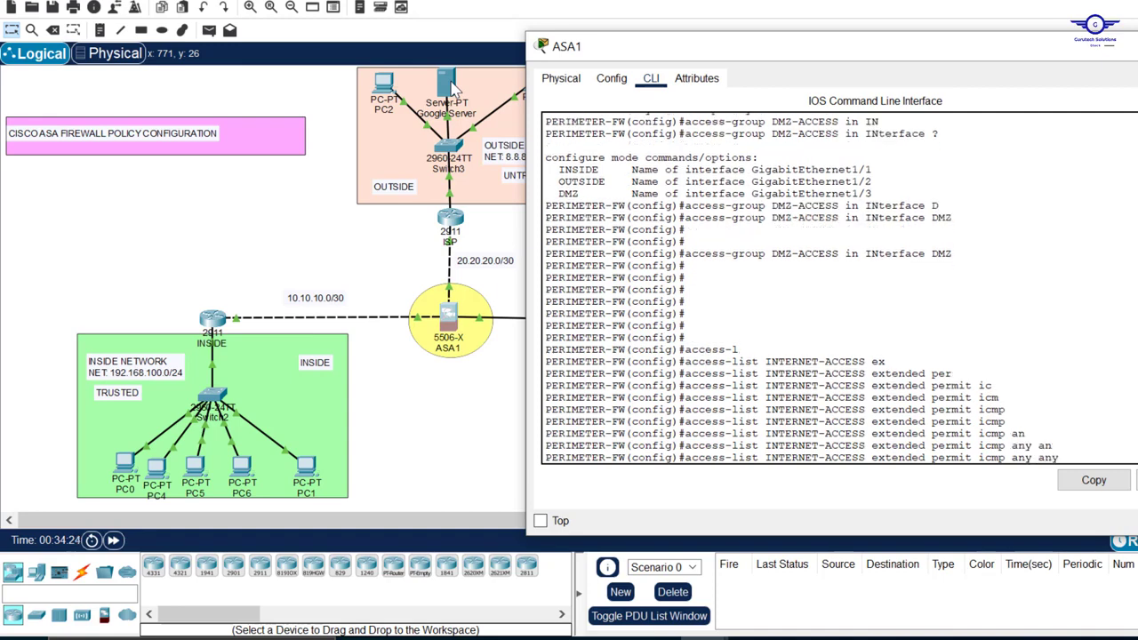
key("Return")
key("Return")
key("Return")
key("Return")
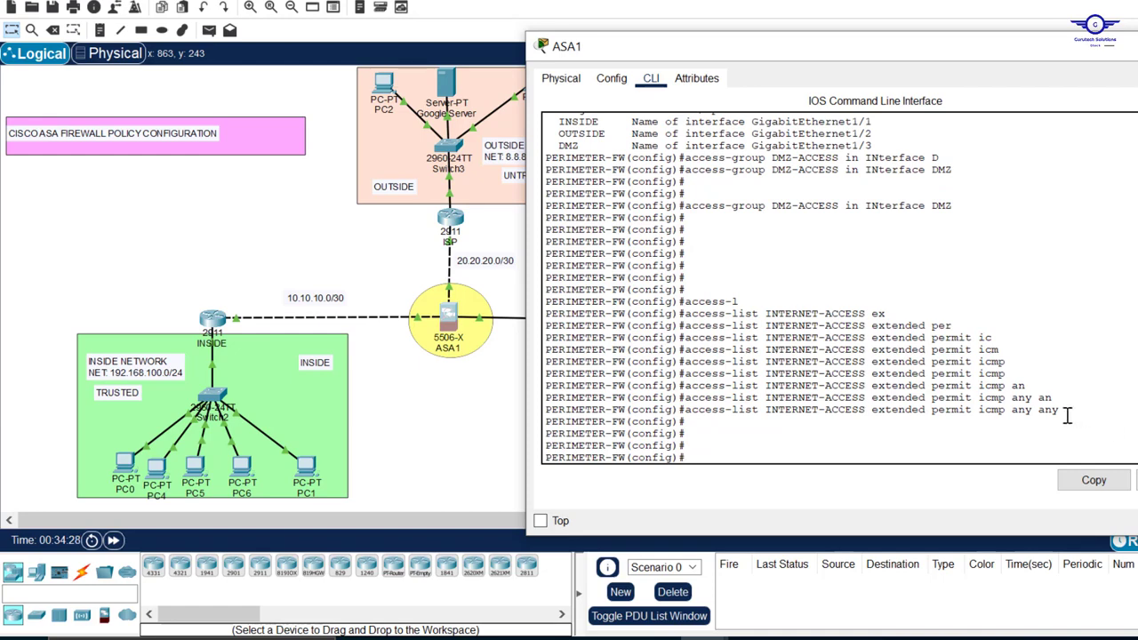
Add an extended INTERNET-ACCESS rule permitting tcp any any eq 53, reusing the text of the icmp rule
left_click_drag(1065, 411, 695, 416)
key("ctrl+c")
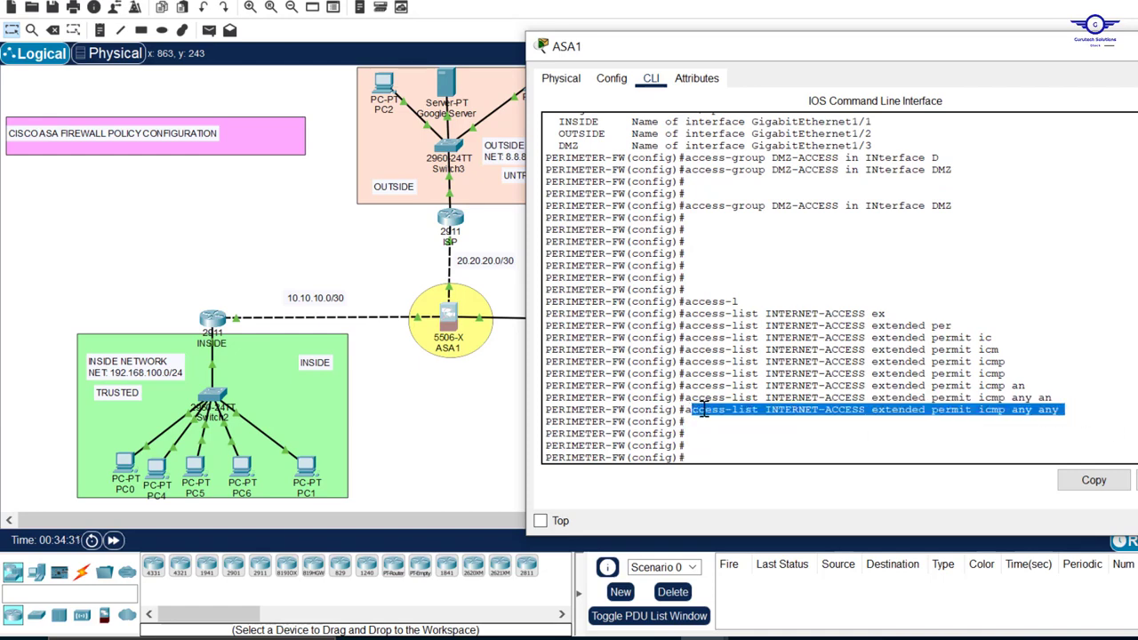
left_click(749, 462)
key("ctrl+v")
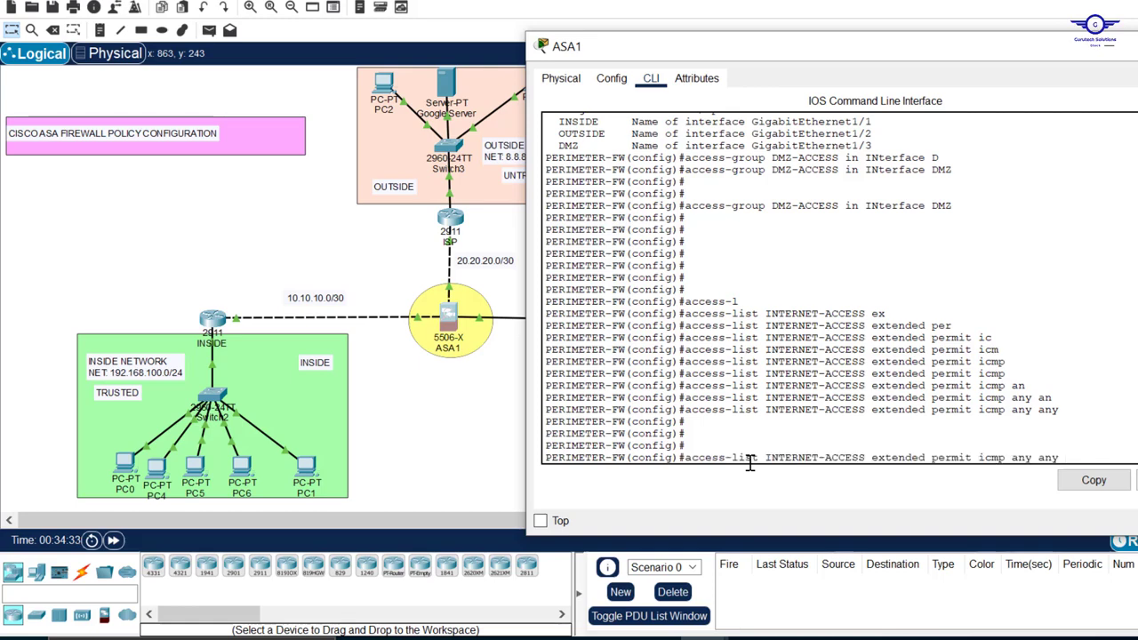
key("BackSpace")
key("BackSpace")
key("BackSpace")
key("BackSpace")
key("BackSpace")
key("BackSpace")
key("BackSpace")
key("BackSpace")
key("BackSpace")
key("BackSpace")
key("BackSpace")
key("BackSpace")
key("BackSpace")
key("BackSpace")
key("BackSpace")
key("BackSpace")
key("BackSpace")
key("BackSpace")
key("BackSpace")
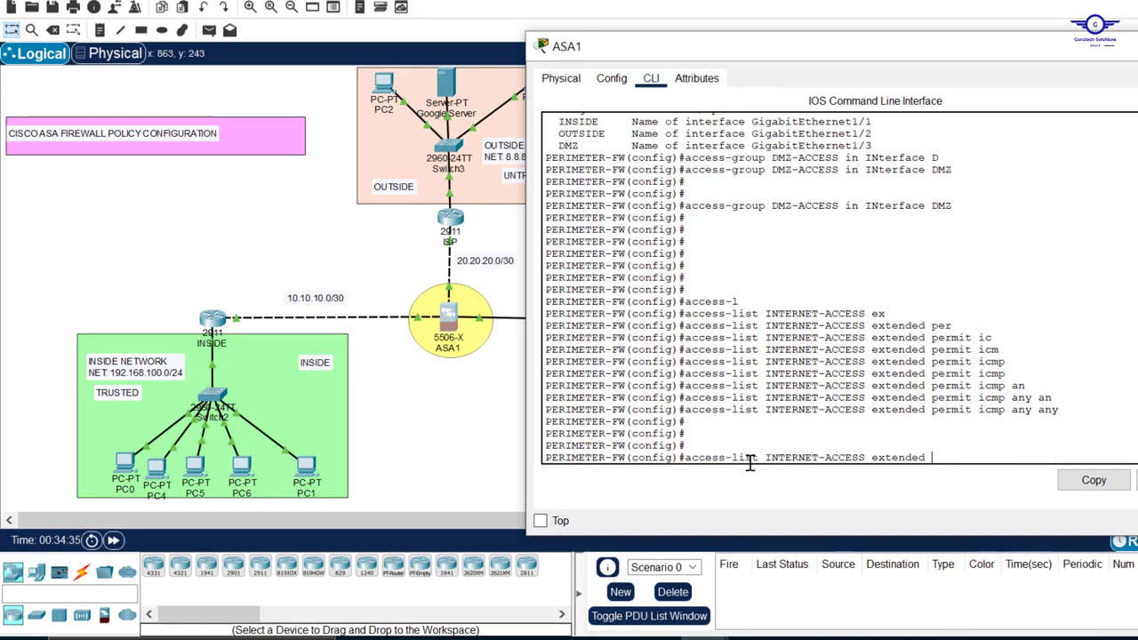
type("pe")
key("Tab")
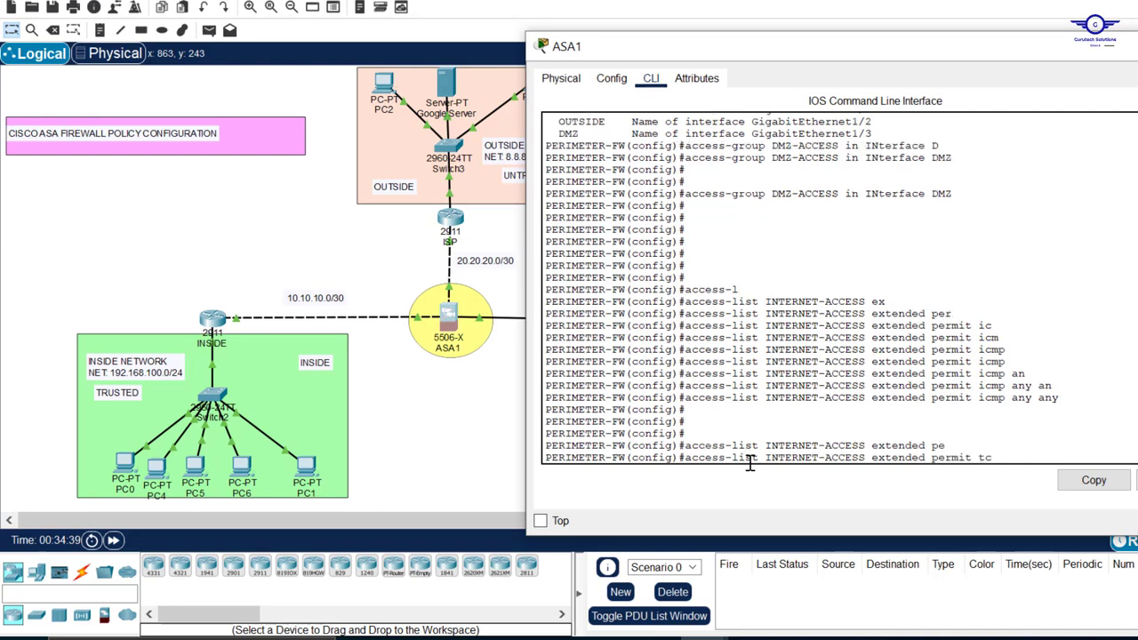
type("tc")
key("Tab")
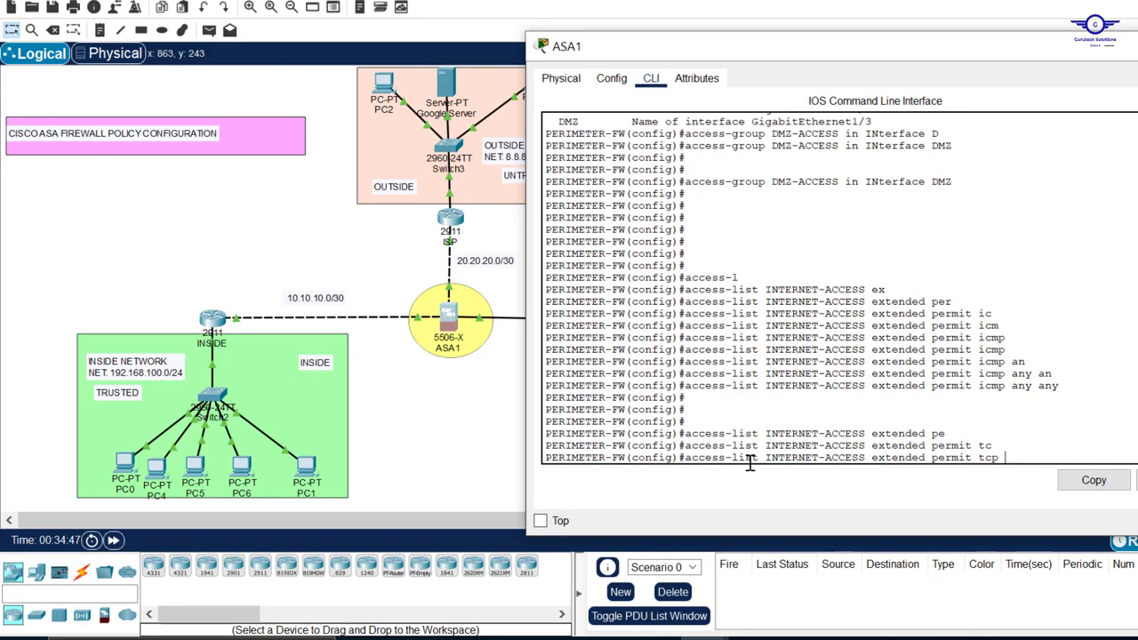
type("ny any")
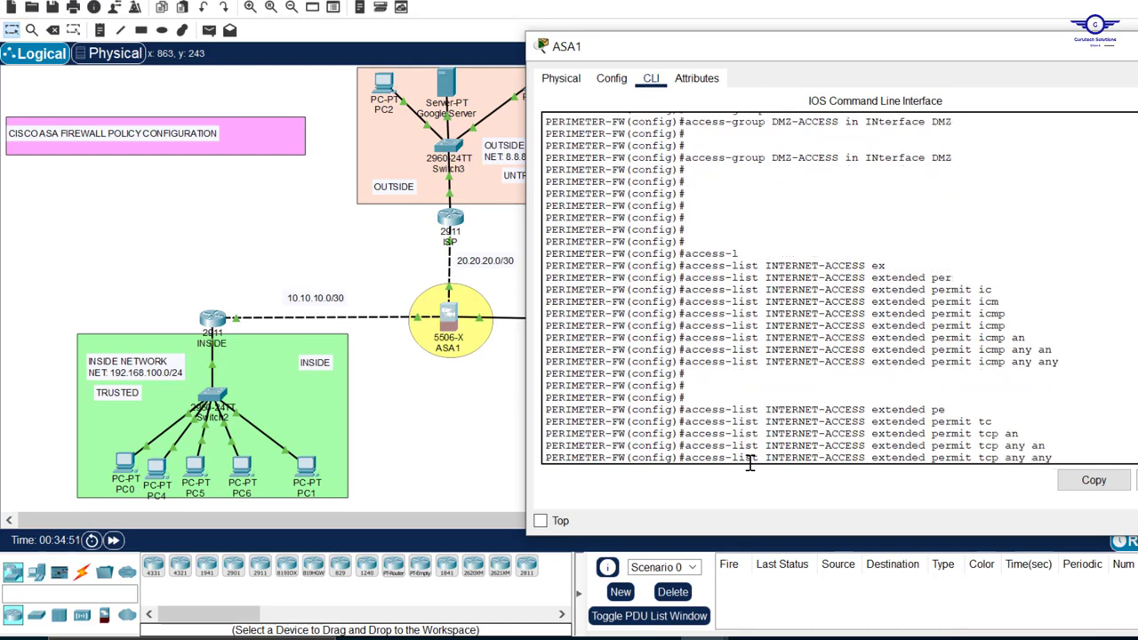
type(" eq 53")
key("Return")
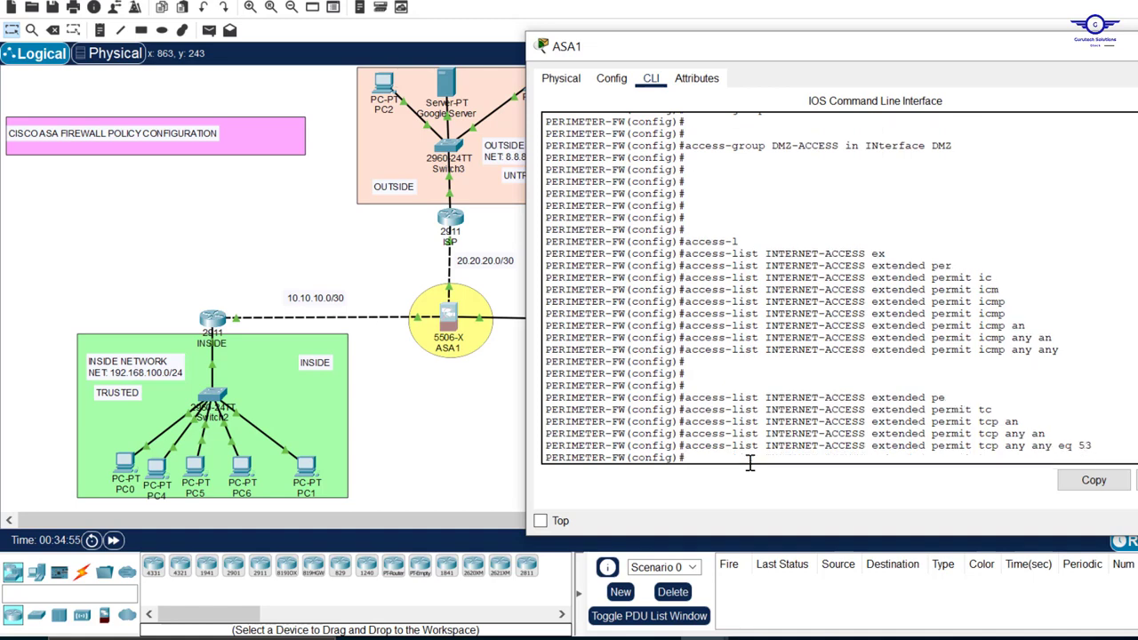
Recall the port 53 rule and enter it with udp as the protocol: INTERNET-ACCESS extended permit udp any any eq 53
key("Up")
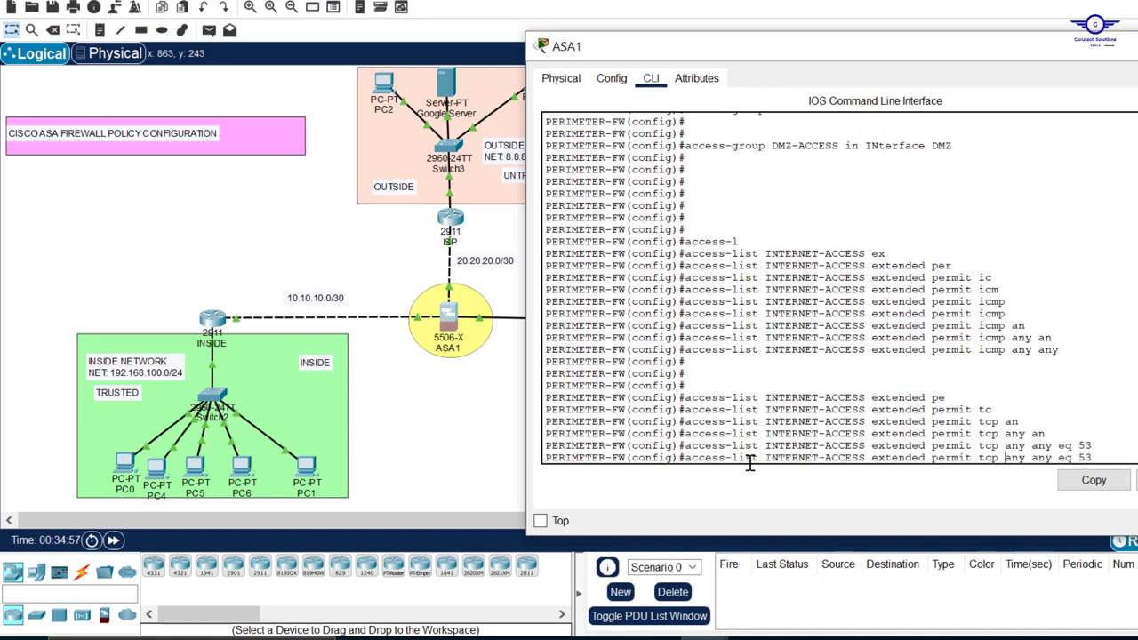
key("Left")
key("Left")
key("Left")
key("Left")
key("Left")
key("Left")
key("Left")
key("Left")
key("Left")
key("Left")
key("Left")
key("Left")
key("Left")
key("Left")
key("Left")
key("BackSpace")
key("BackSpace")
type("ud")
key("Return")
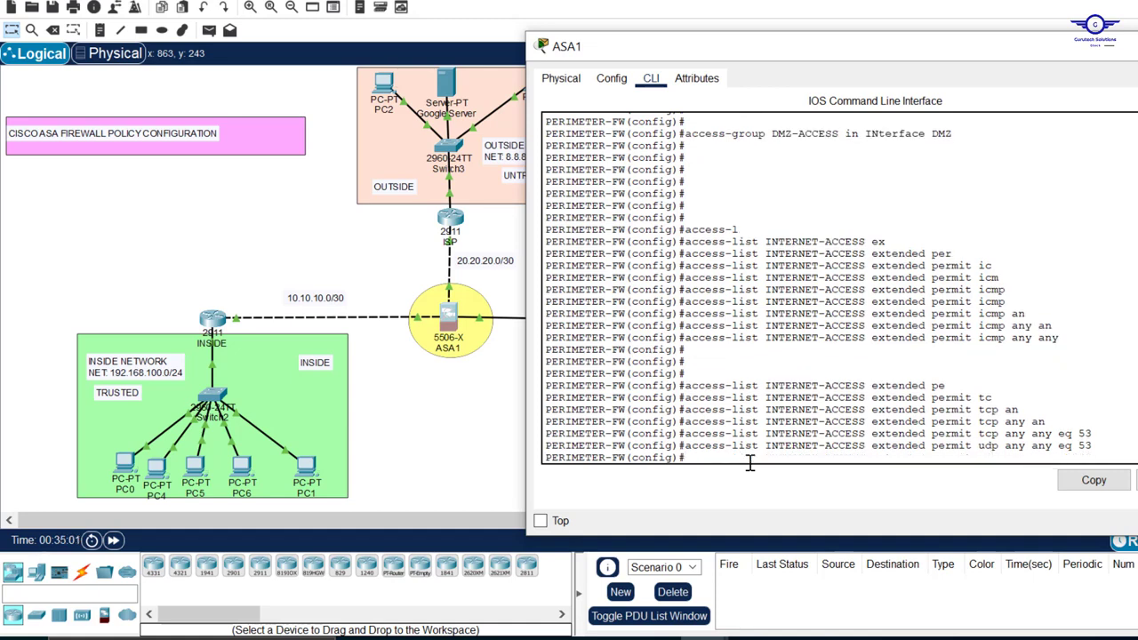
key("Return")
key("Return")
key("Return")
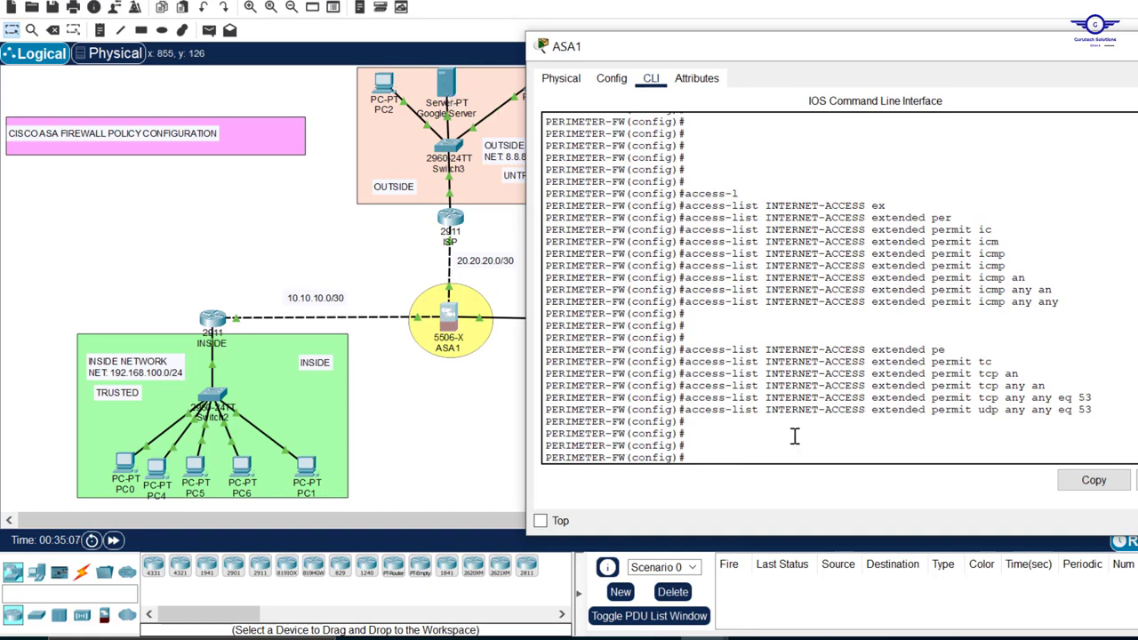
Add an INTERNET-ACCESS extended rule permitting tcp any any eq 80, based on the recalled icmp rule
key("Up")
key("Up")
key("Up")
key("Up")
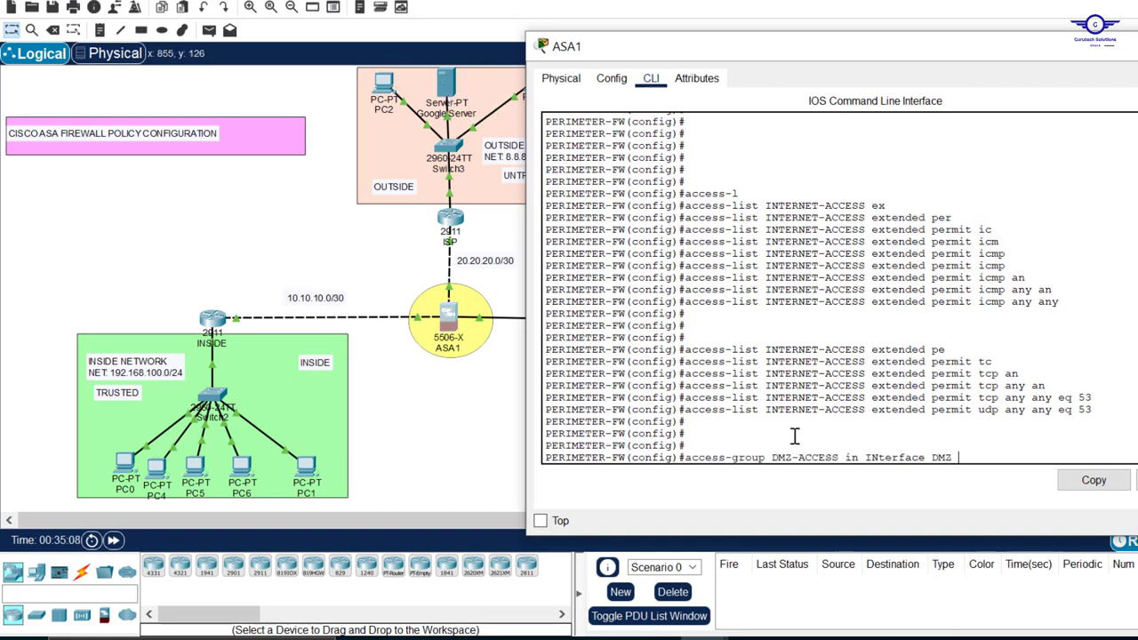
key("Up")
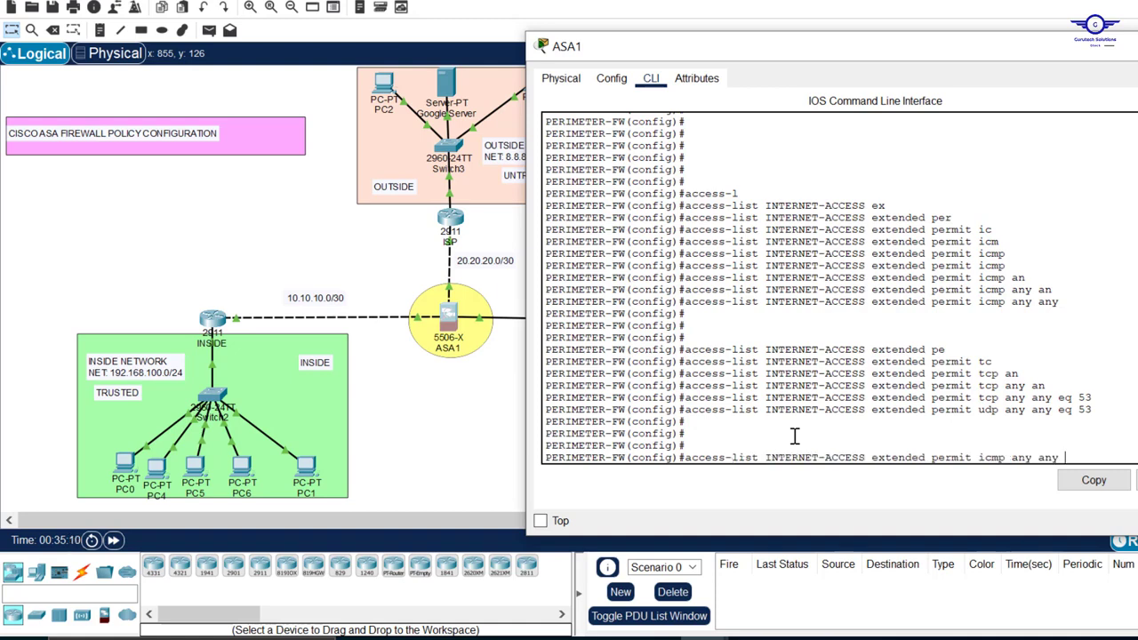
key("BackSpace")
key("BackSpace")
key("BackSpace")
key("BackSpace")
key("BackSpace")
key("BackSpace")
key("BackSpace")
key("BackSpace")
key("BackSpace")
key("BackSpace")
key("BackSpace")
key("BackSpace")
key("BackSpace")
type("tc")
key("Tab")
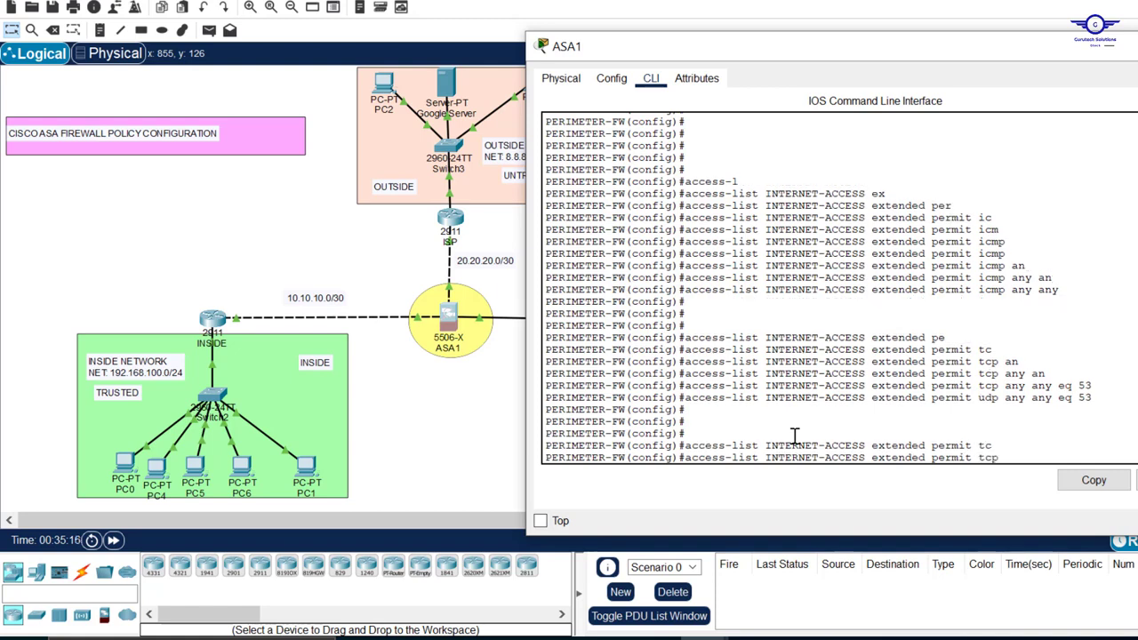
type("an")
key("Tab")
type("an")
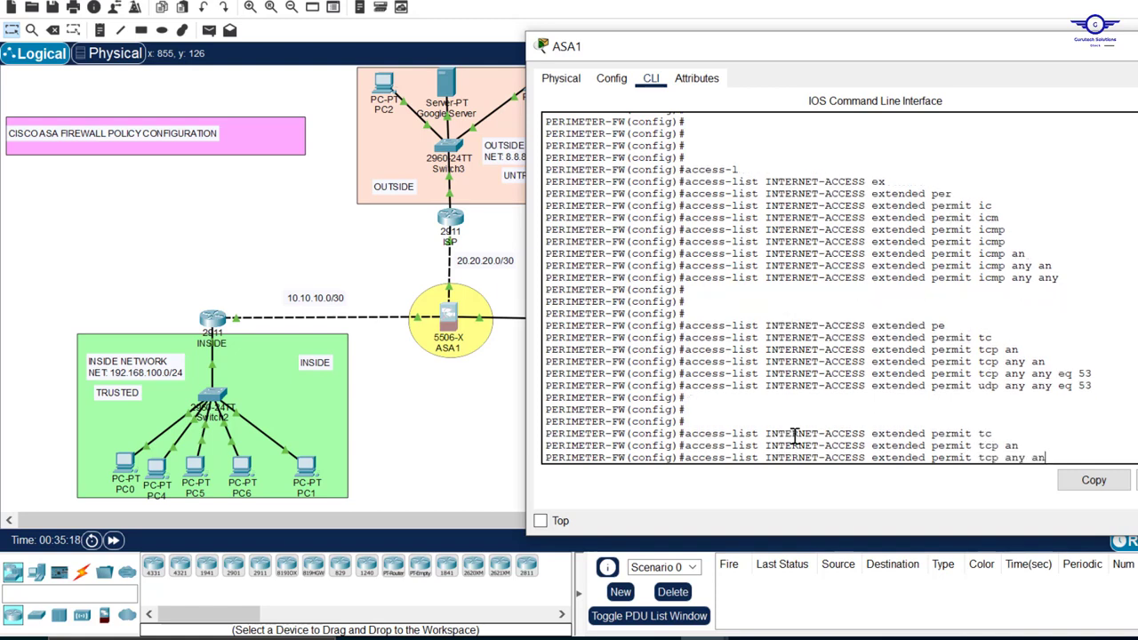
key("Tab")
type("e")
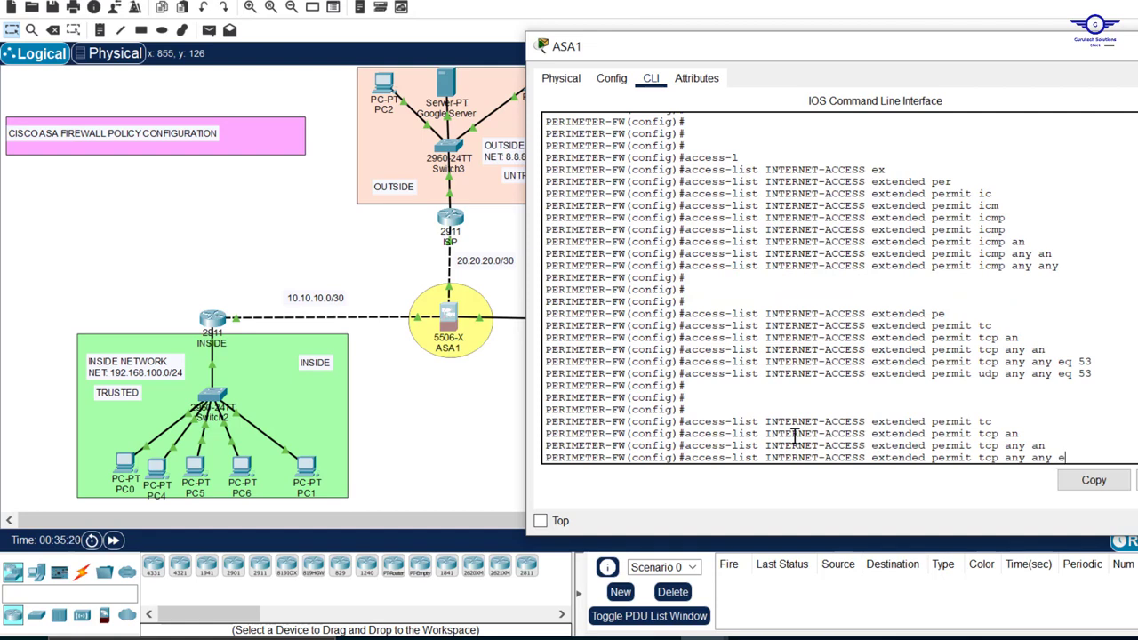
type("q 80")
key("Return")
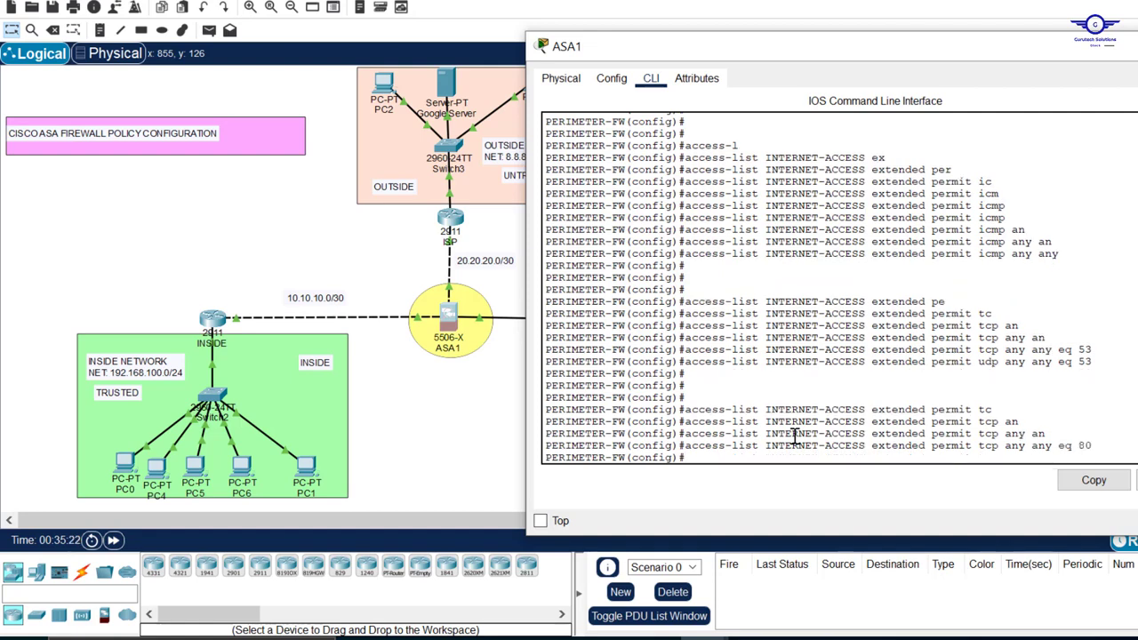
Add an INTERNET-ACCESS extended rule permitting tcp any any eq 8080 and look over the entered rules
key("Up")
type("8")
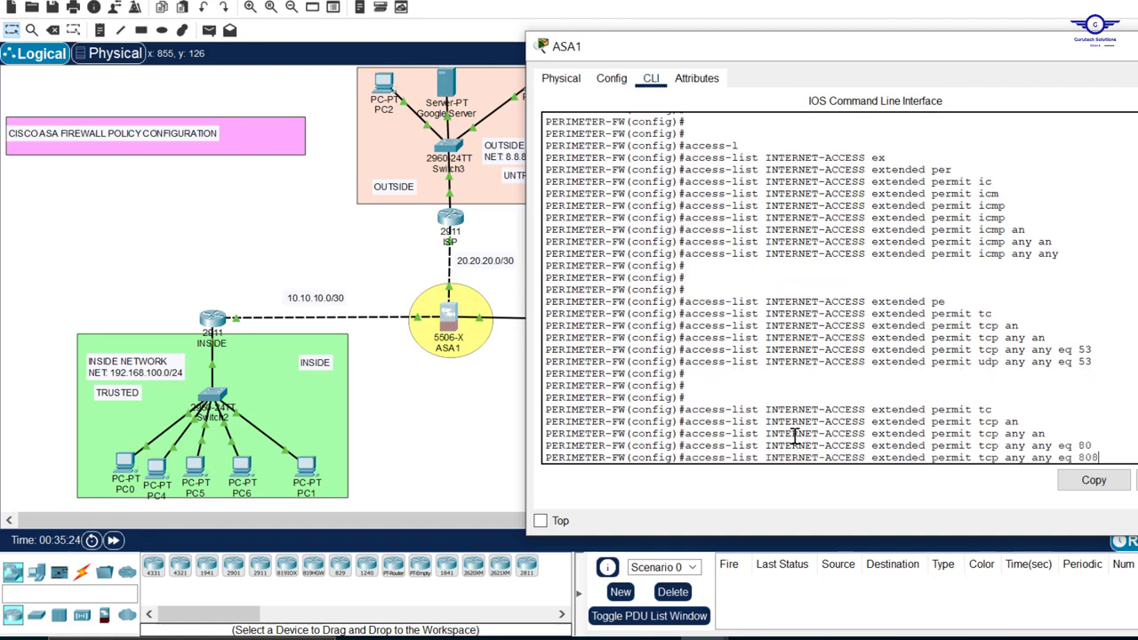
type("0")
key("Return")
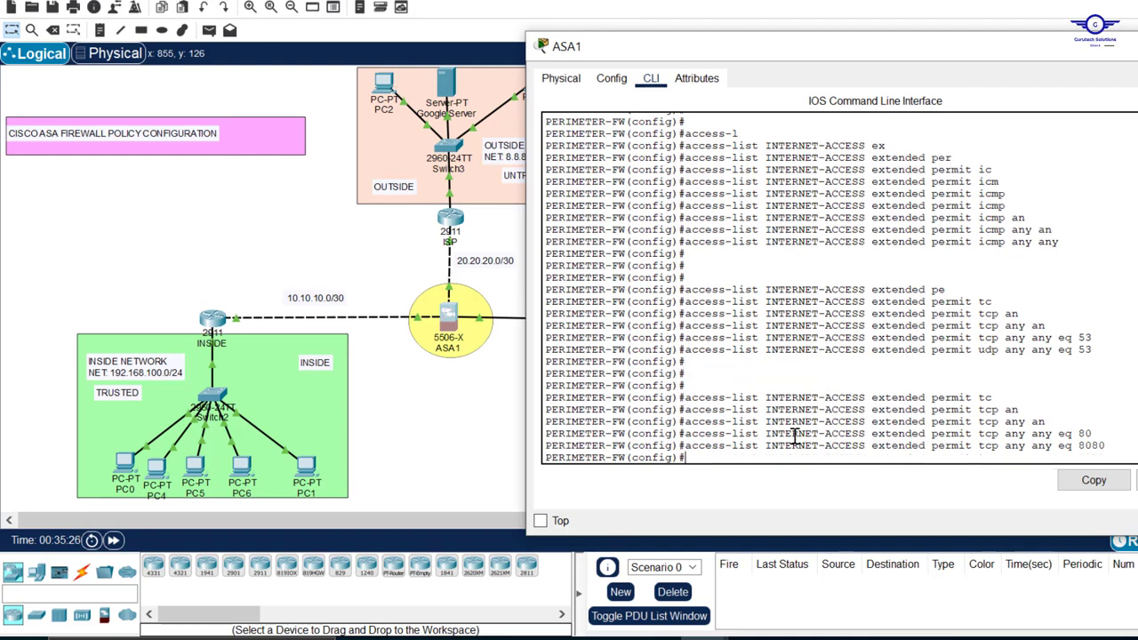
key("Return")
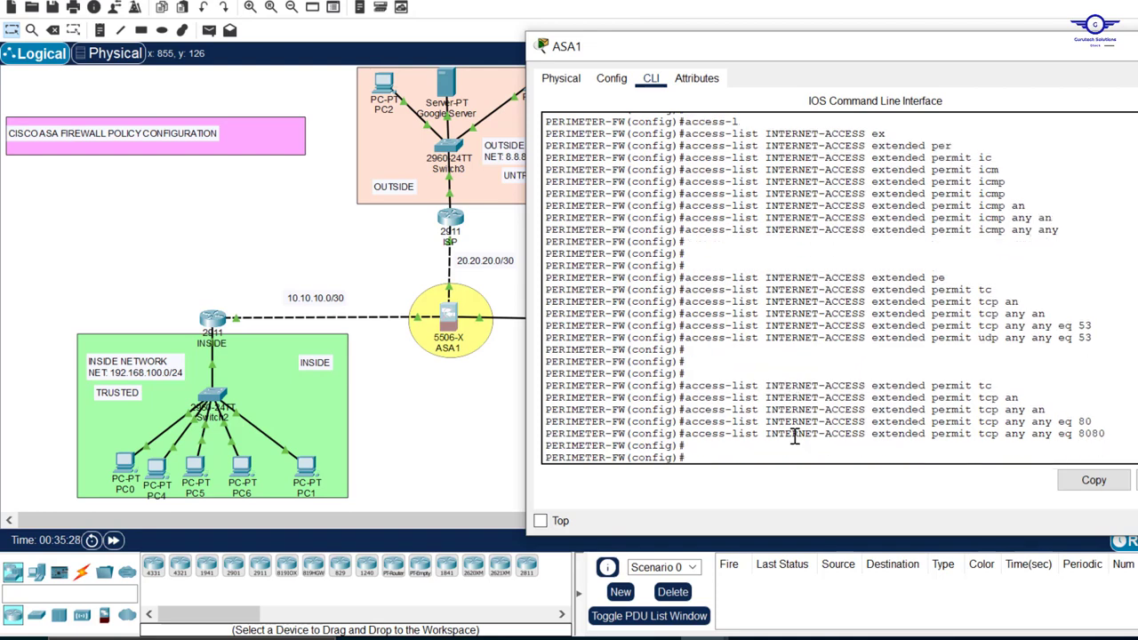
left_click_drag(1106, 435, 684, 133)
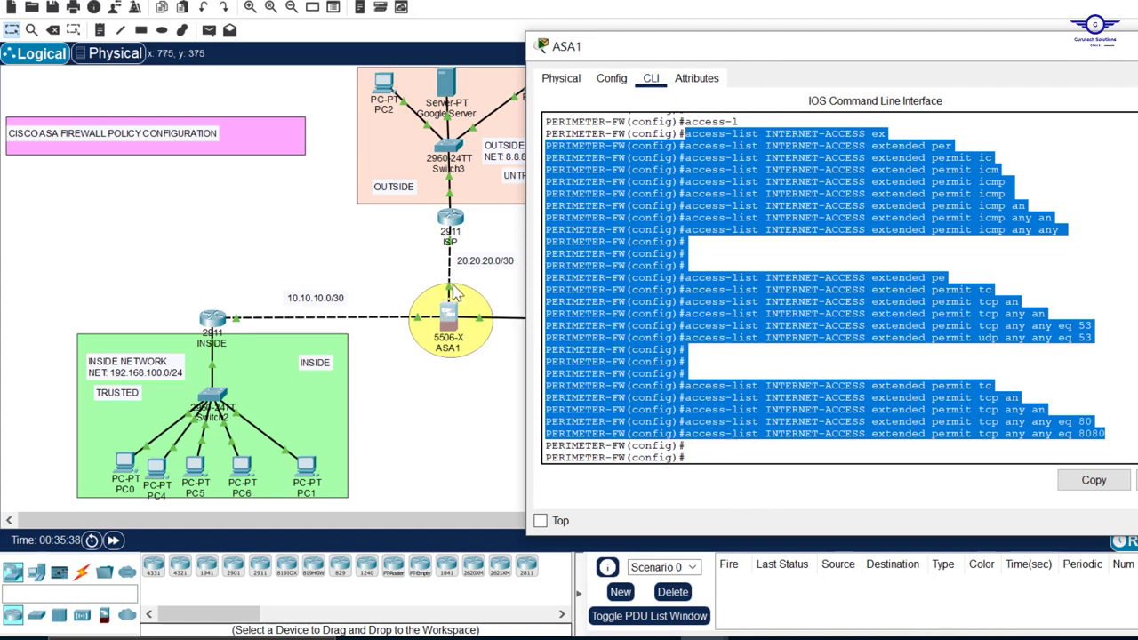
left_click(712, 455)
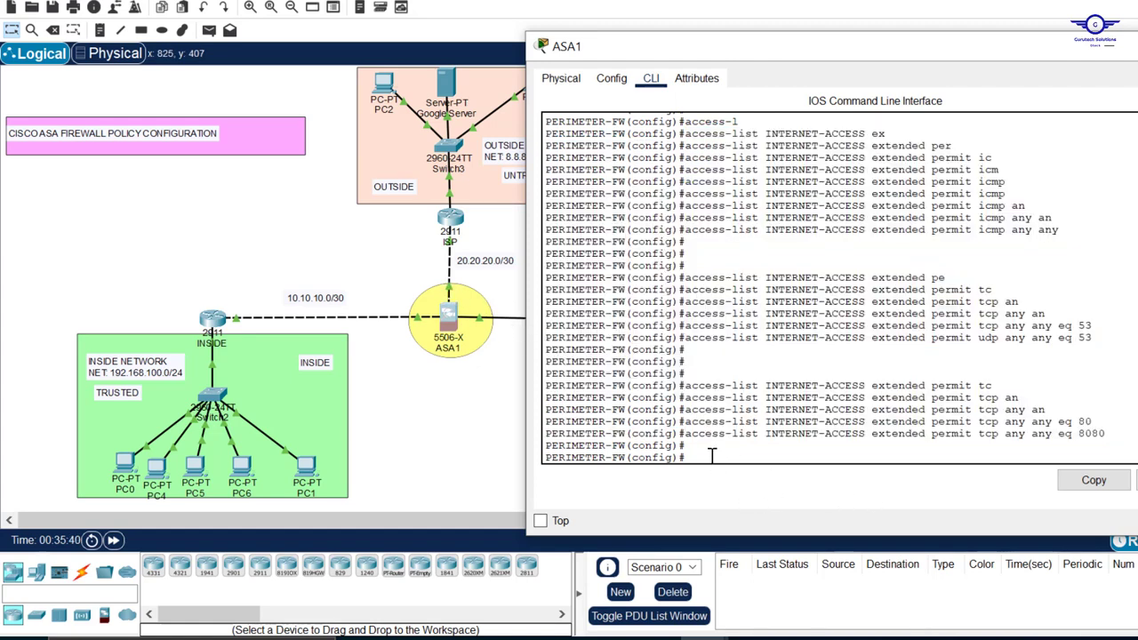
Apply the INTERNET-ACCESS list inbound on the OUTSIDE interface with an access-group command
key("Return")
key("Return")
key("Return")
key("Return")
type("acc")
key("Tab")
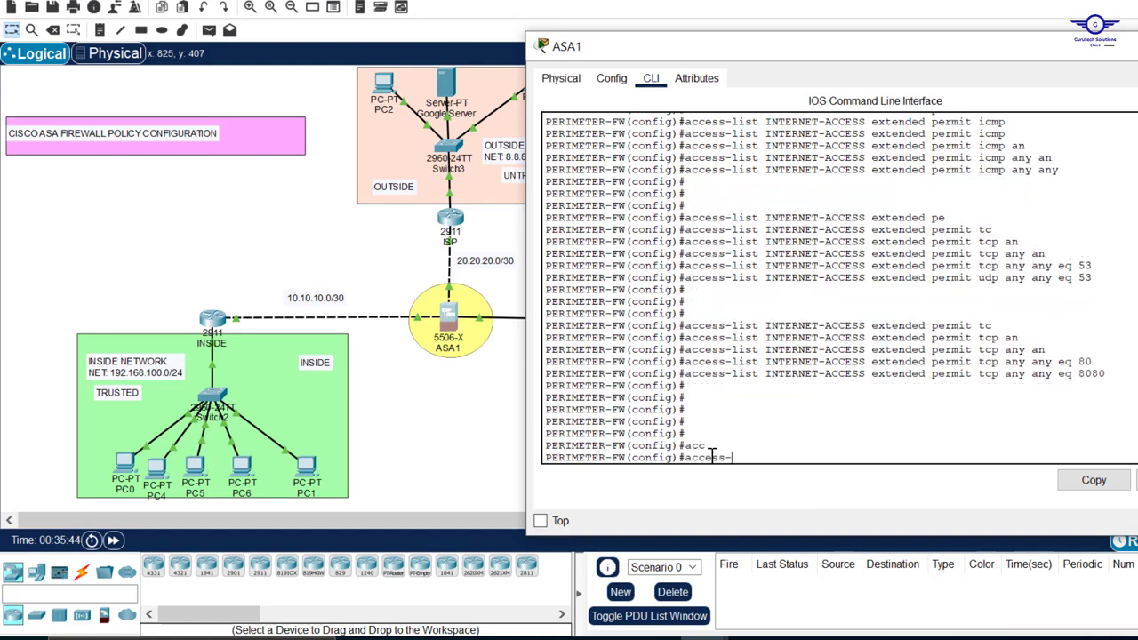
type("gr")
key("Tab")
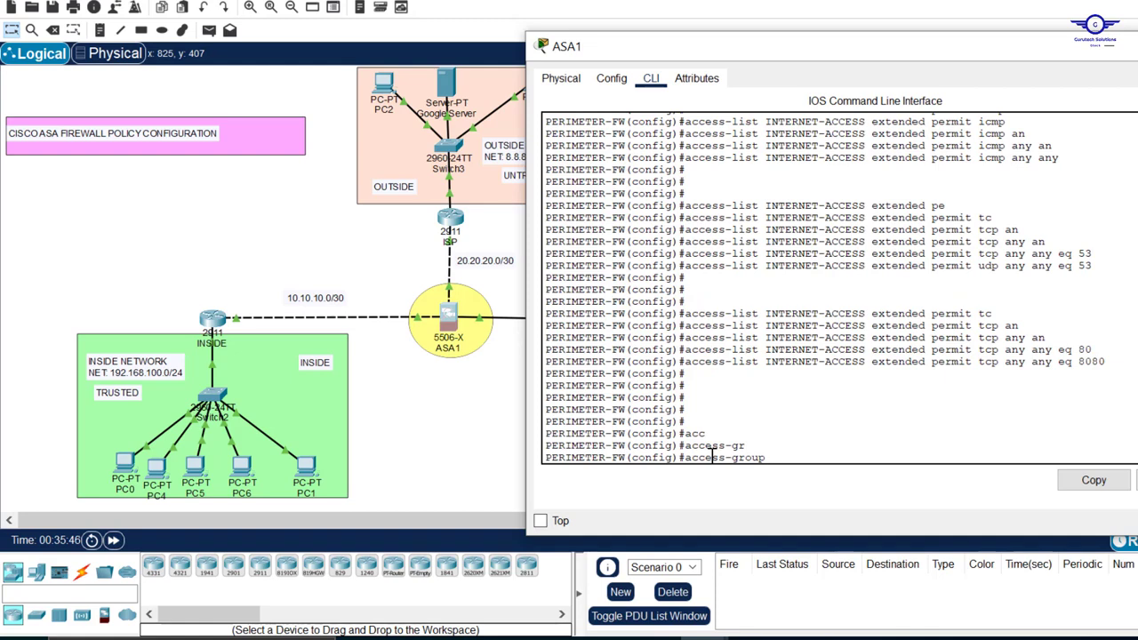
left_click_drag(865, 362, 764, 362)
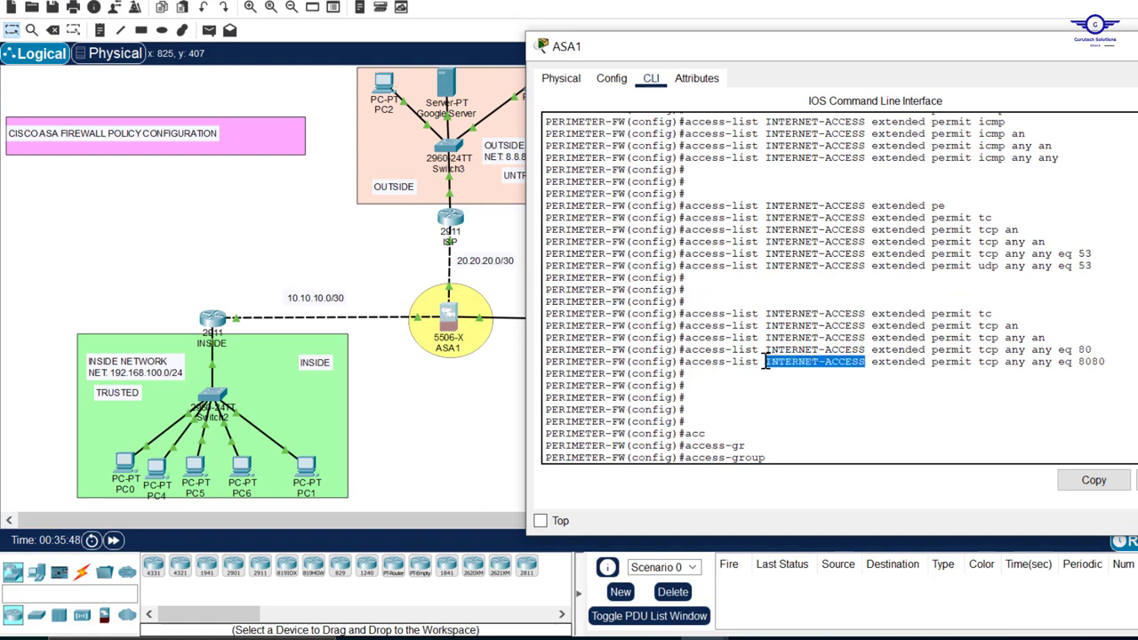
left_click(1102, 482)
left_click(1135, 480)
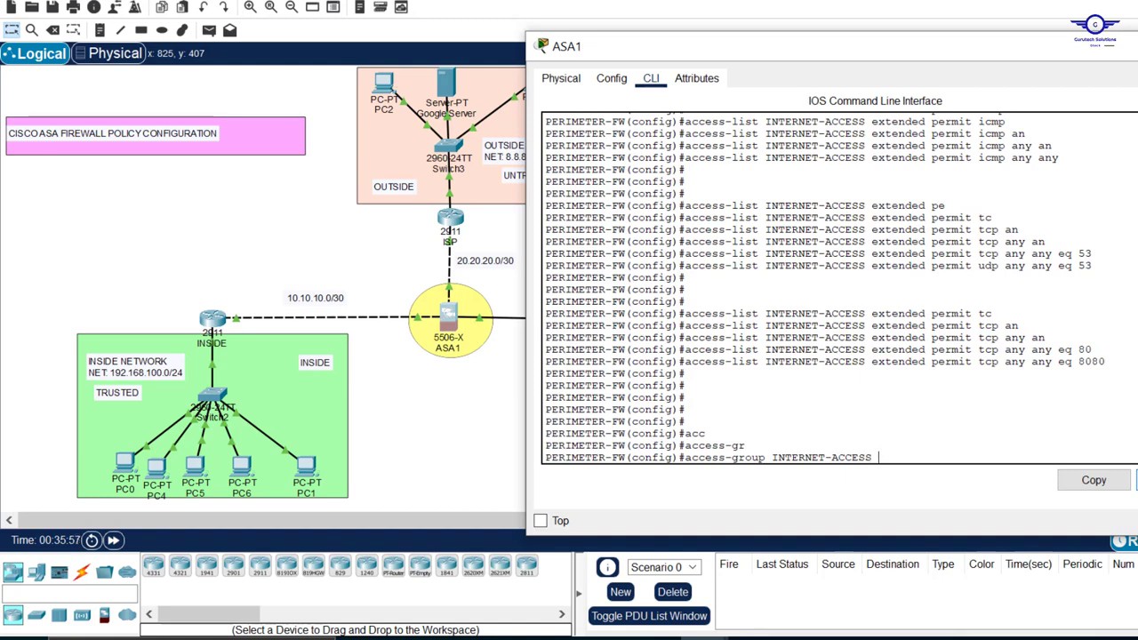
type("in interface")
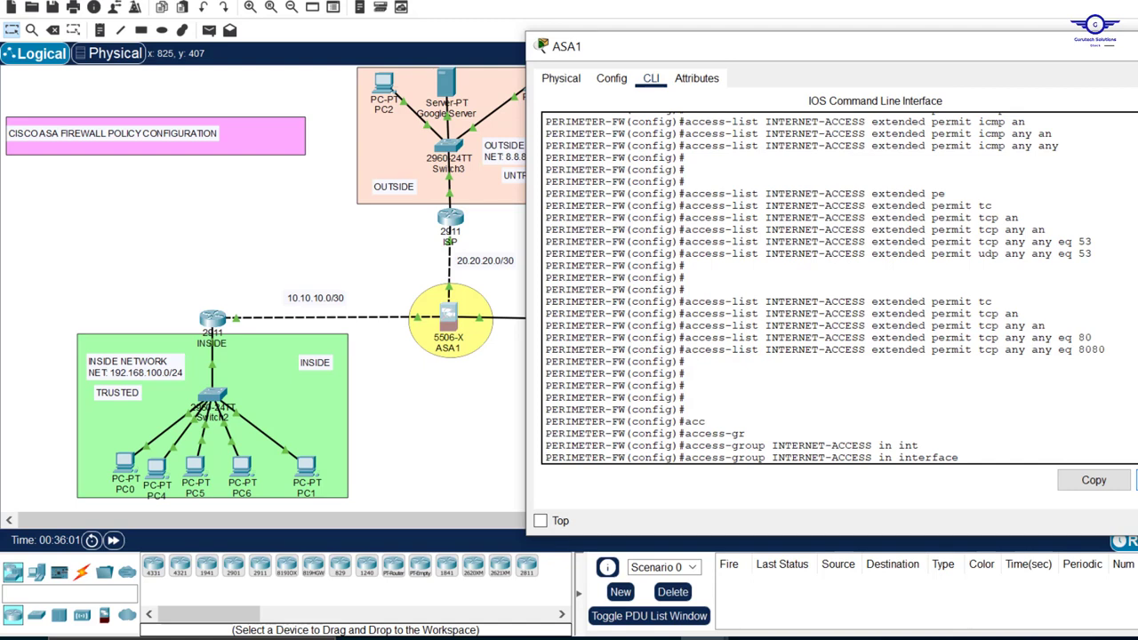
key("Caps_Lock")
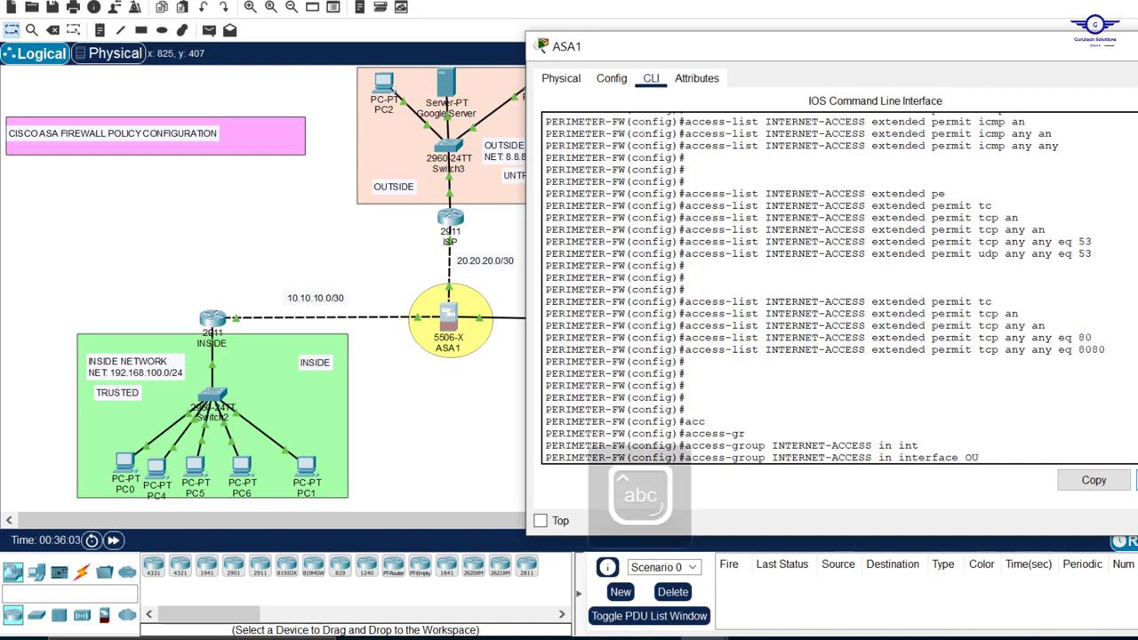
key("Tab")
key("Return")
key("Return")
key("Return")
key("Return")
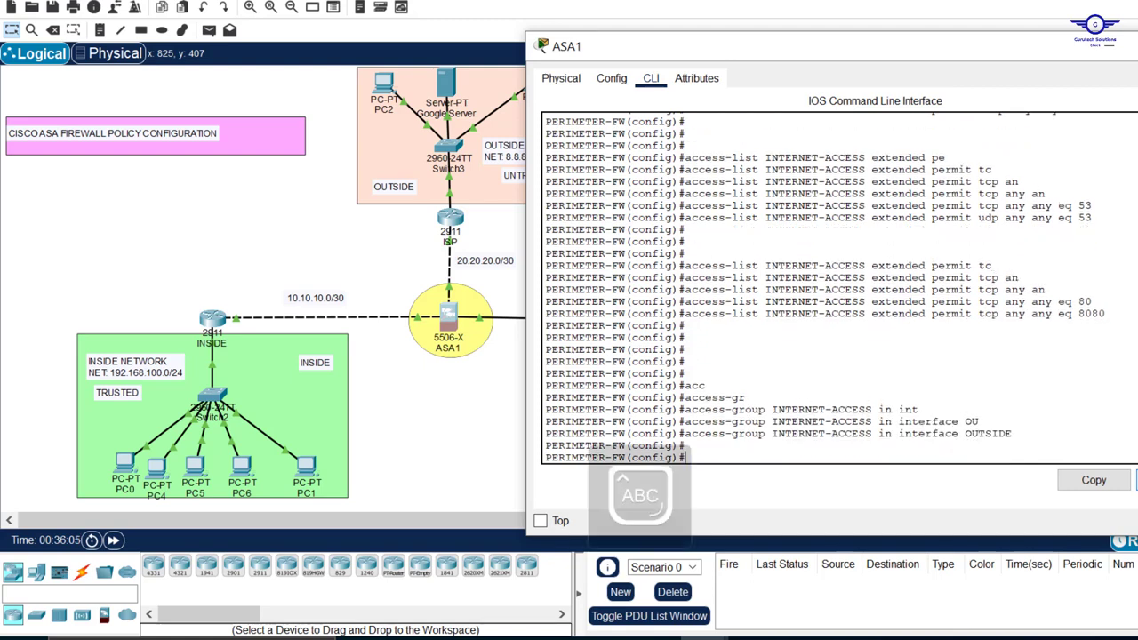
Ping 8.8.8.8 from the INSIDE router's CLI, compare the success rate with the earlier attempt, and close the router window
left_click(215, 318)
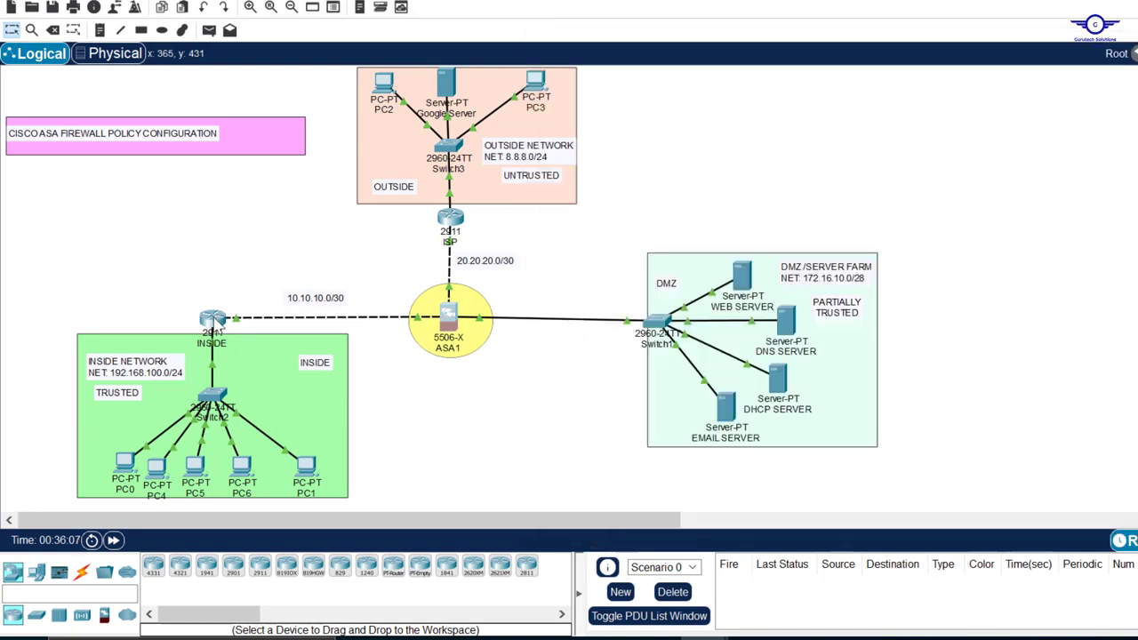
key("Return")
key("Return")
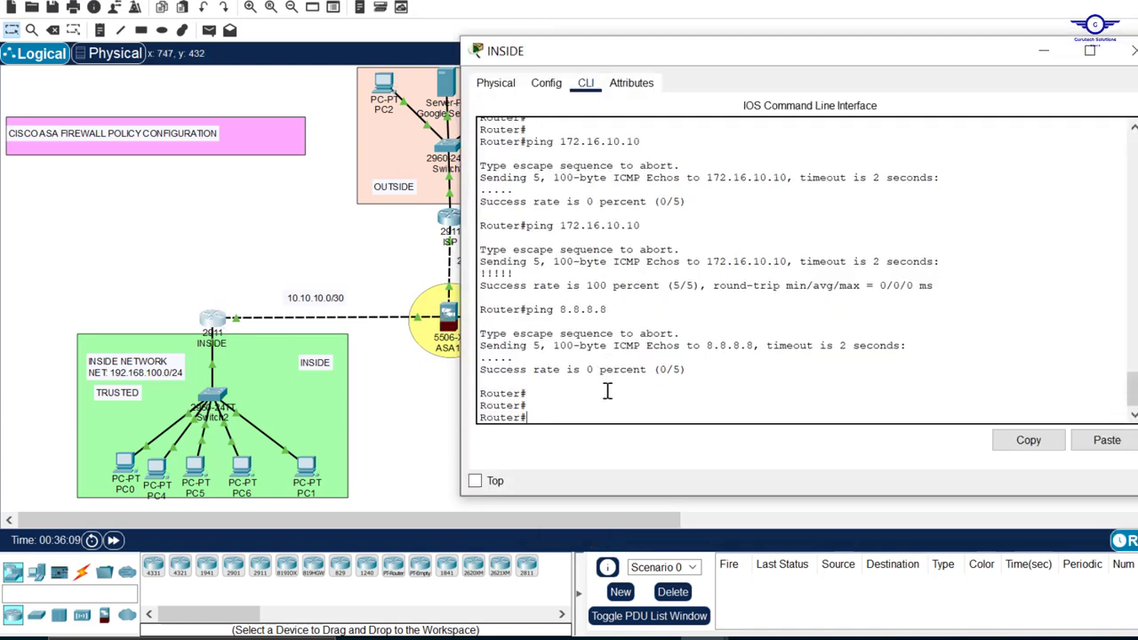
left_click_drag(607, 309, 528, 311)
left_click_drag(681, 375, 472, 372)
left_click(589, 410)
type("ping 8.8.8.8")
key("Return")
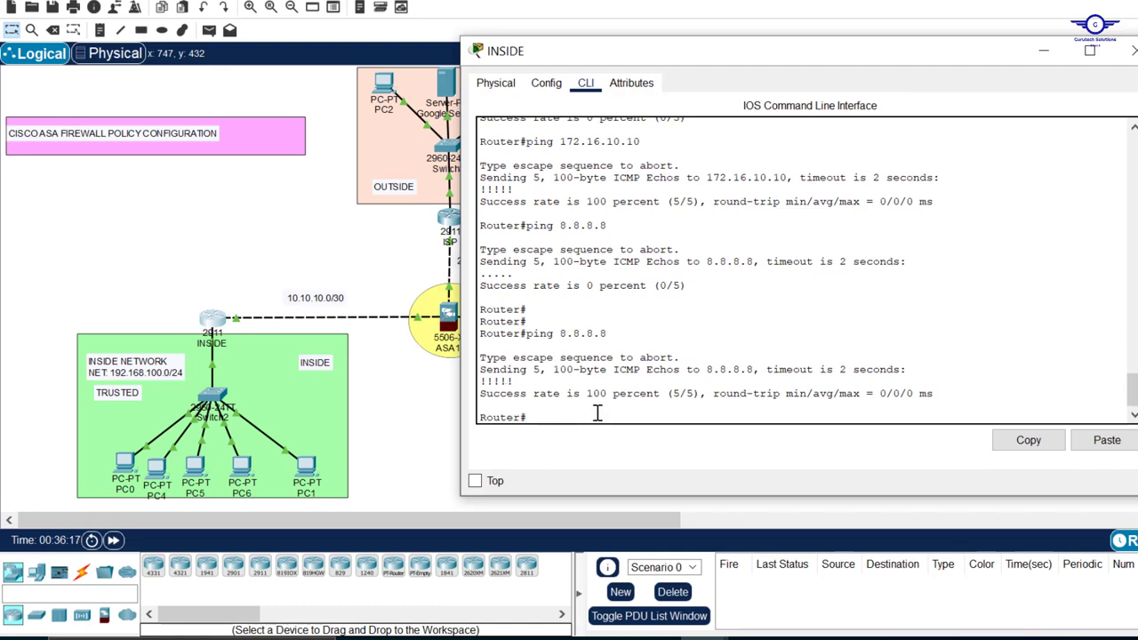
left_click_drag(706, 394, 558, 394)
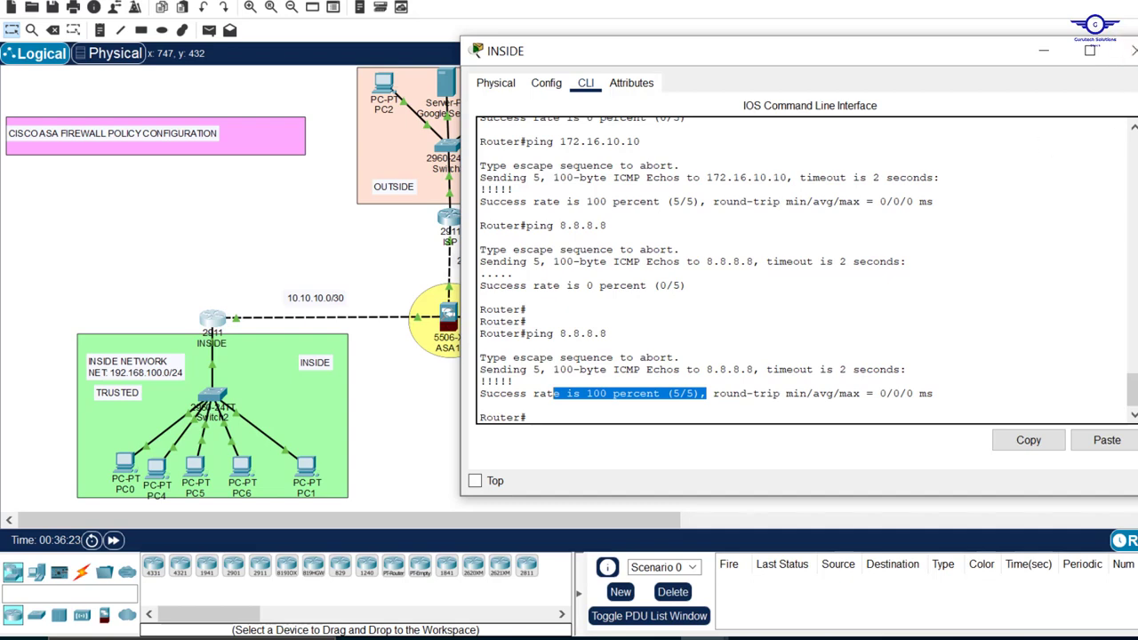
left_click(1131, 51)
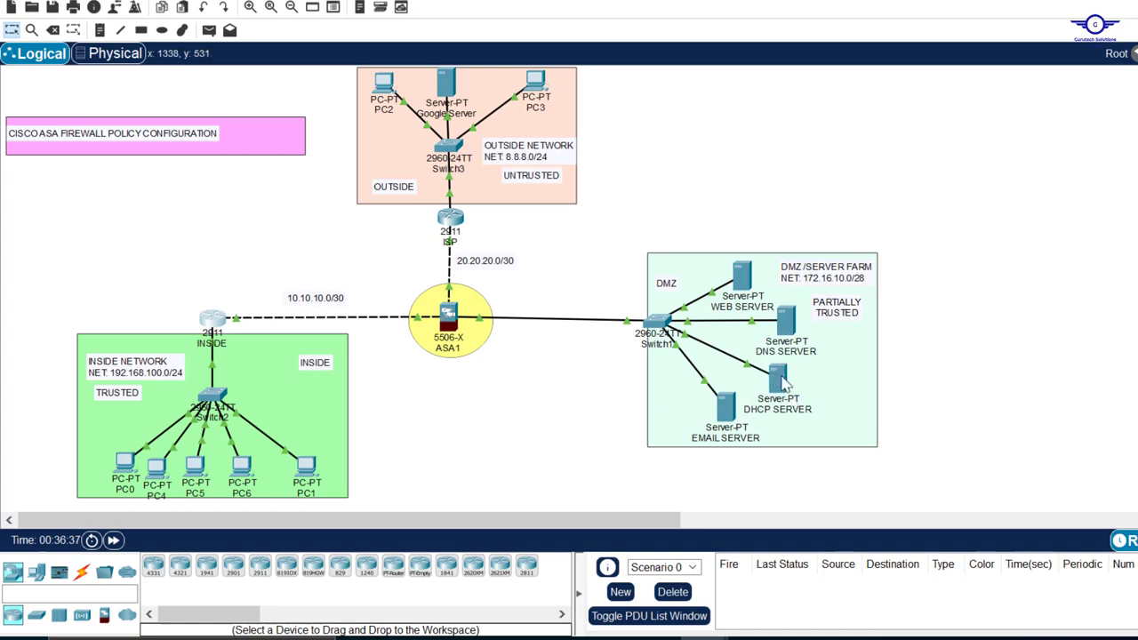
Open the DHCP service of the DHCP SERVER in the DMZ and set the pool's default gateway to 192.168.100.1
left_click(780, 380)
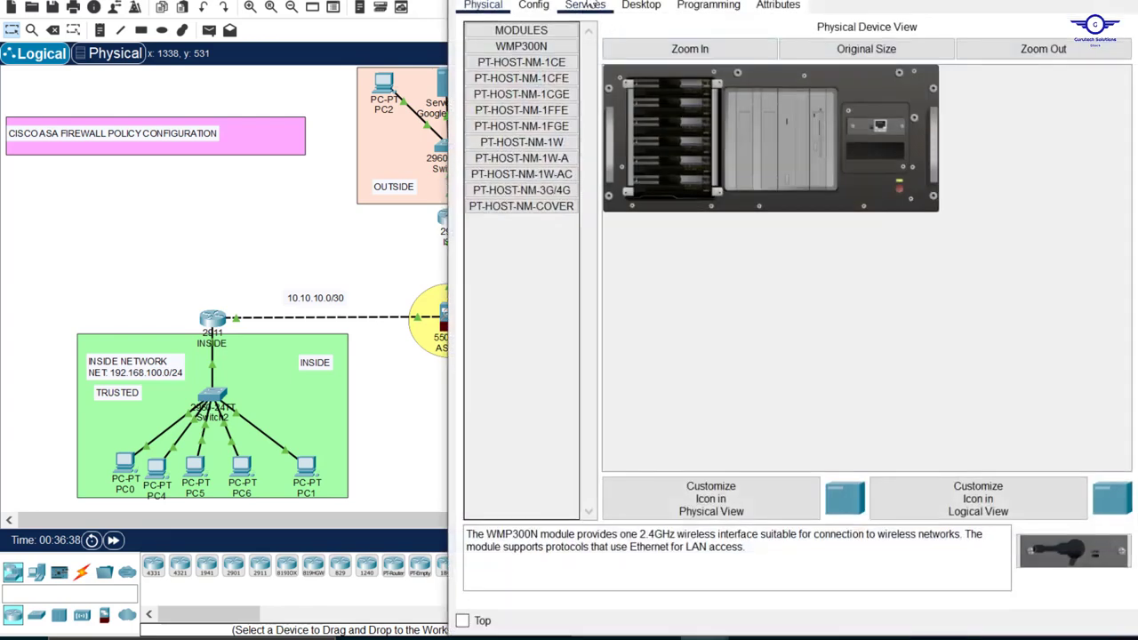
left_click(587, 93)
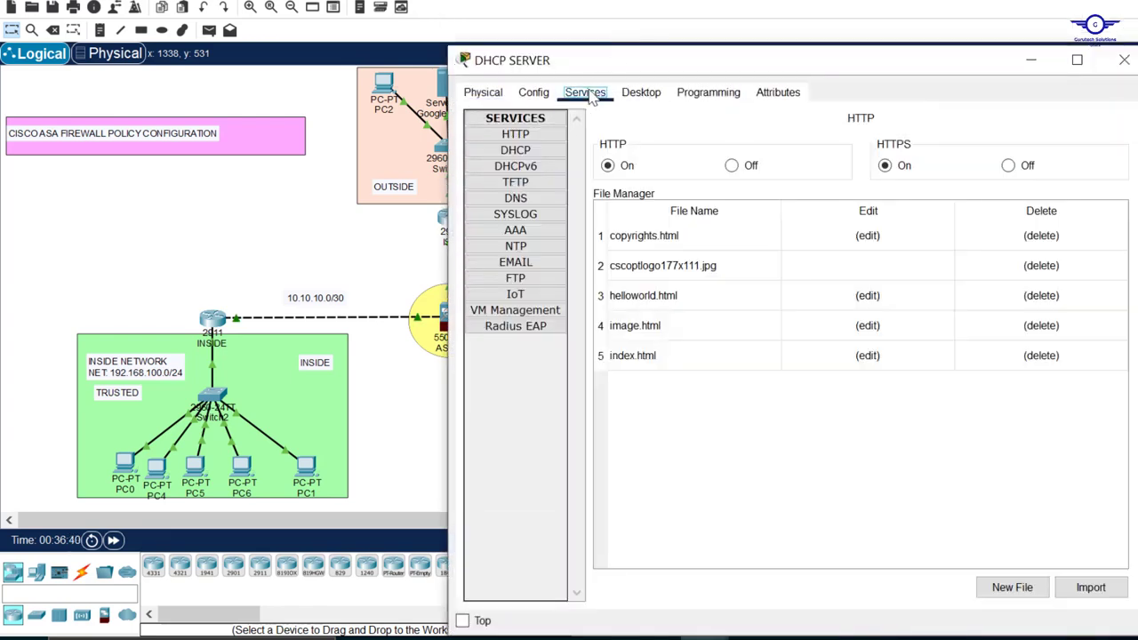
left_click(525, 153)
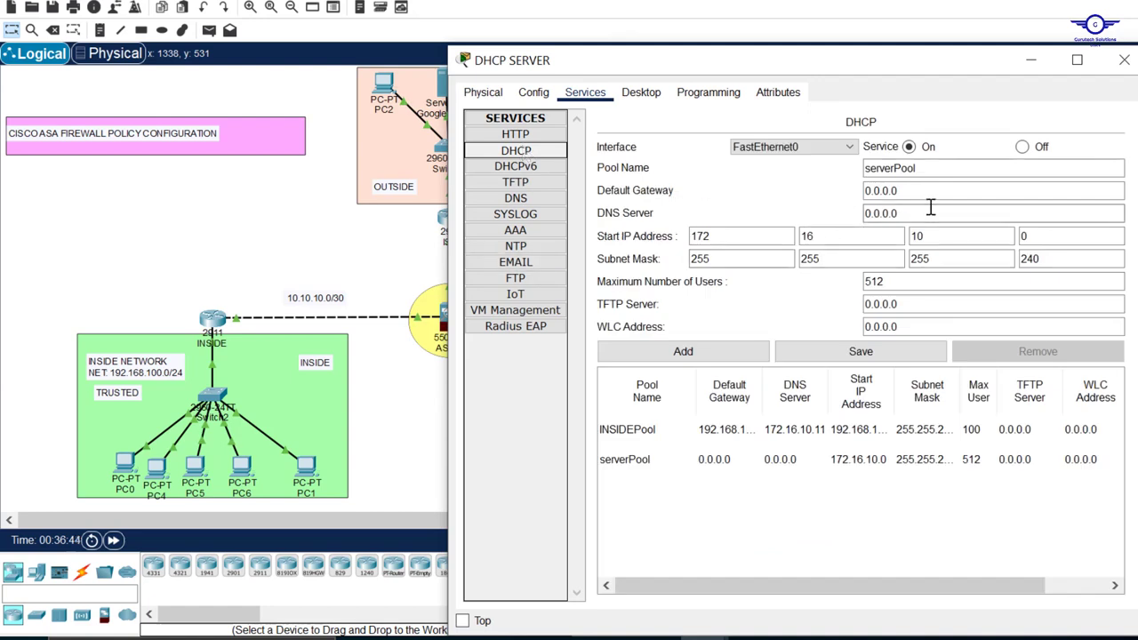
left_click_drag(904, 191, 813, 183)
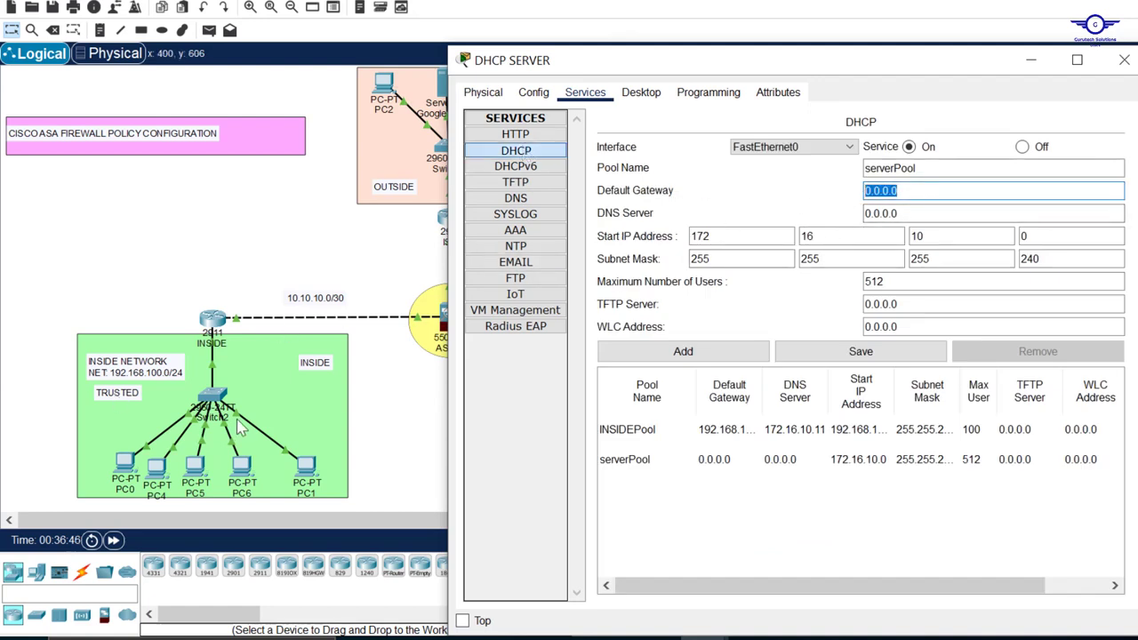
type("192.168.100.1")
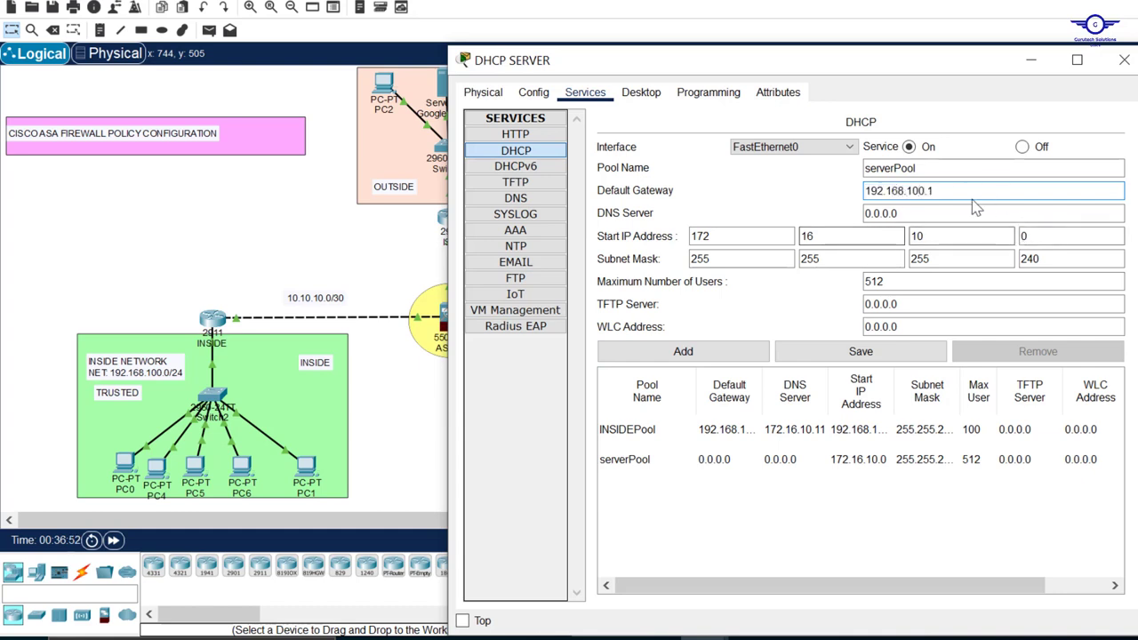
Check the DMZ DNS server's address on the workspace and set the DHCP pool's DNS server to 172.16.10.7
left_click(1037, 64)
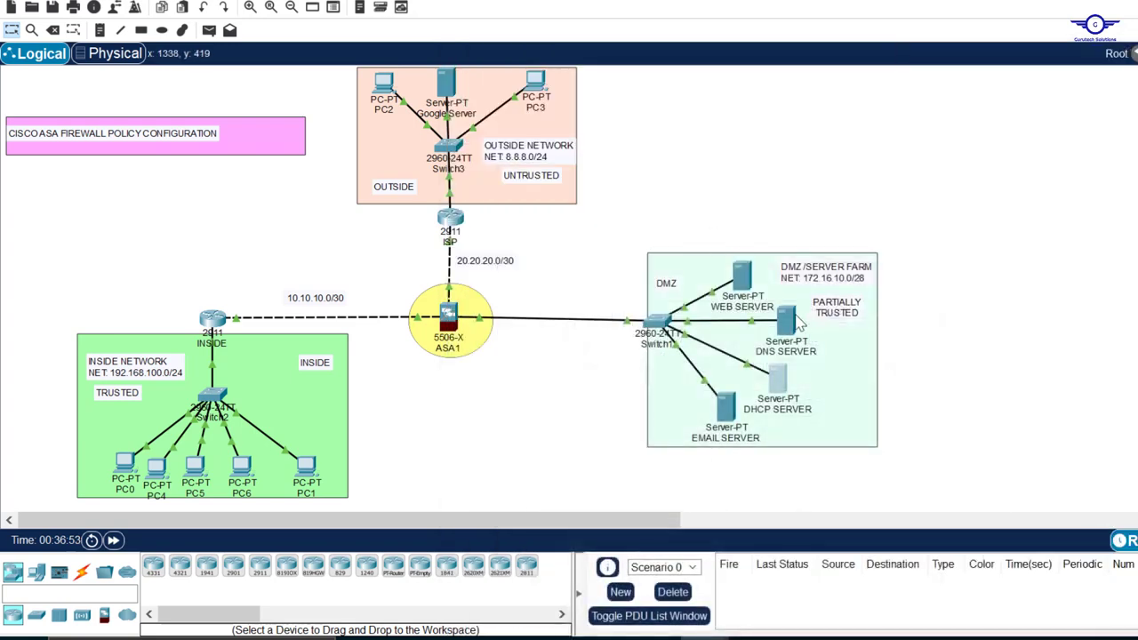
mouse_move(786, 326)
left_click(786, 379)
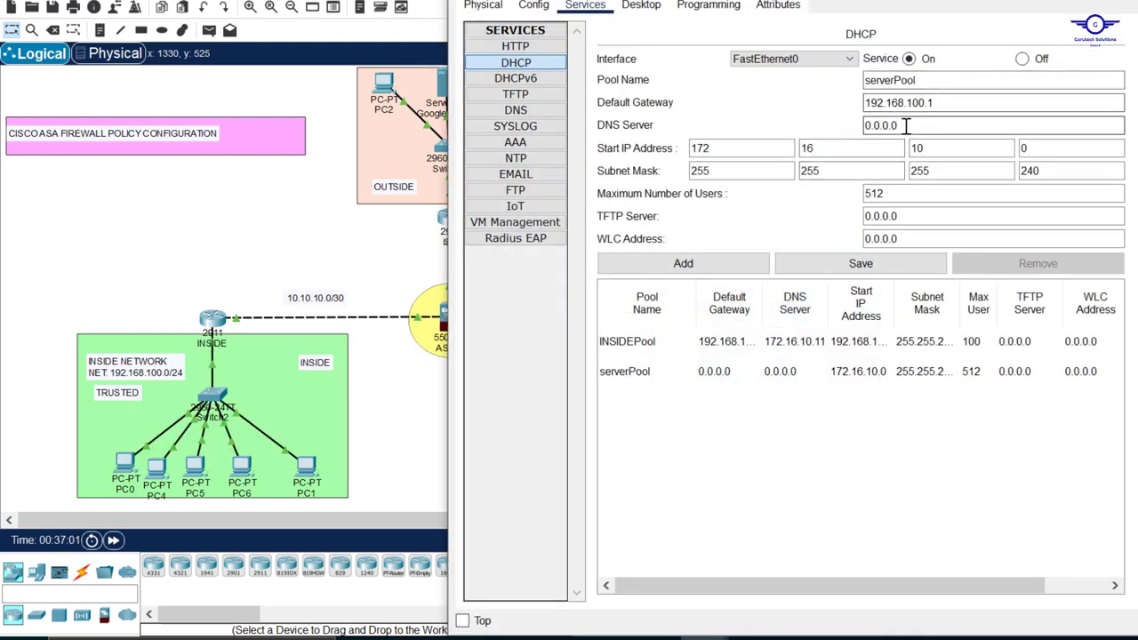
left_click_drag(907, 125, 800, 124)
type("172.16.10.7")
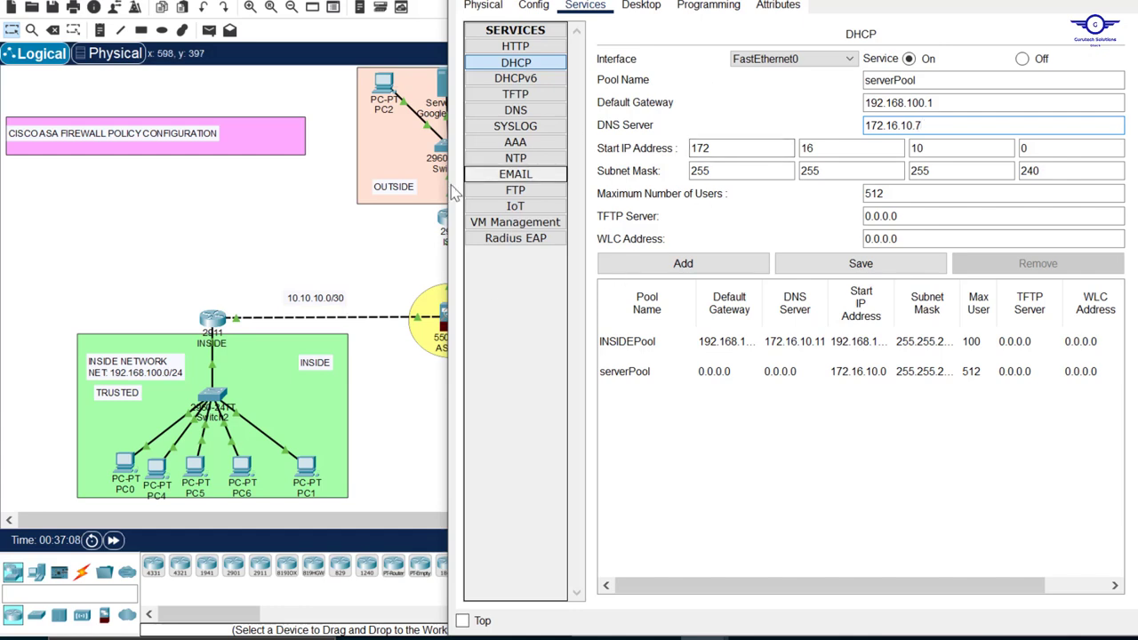
Set the DHCP pool's start IP address to 192.168.100.101 and its subnet mask to 255.255.255.0
left_click(703, 148)
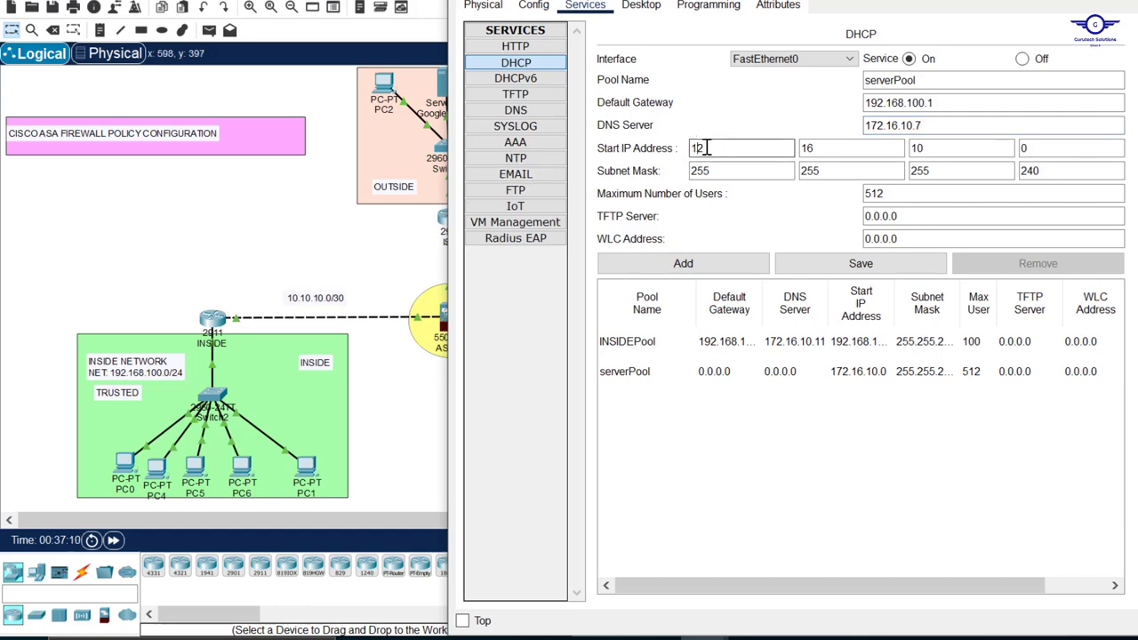
type("192")
left_click(809, 150)
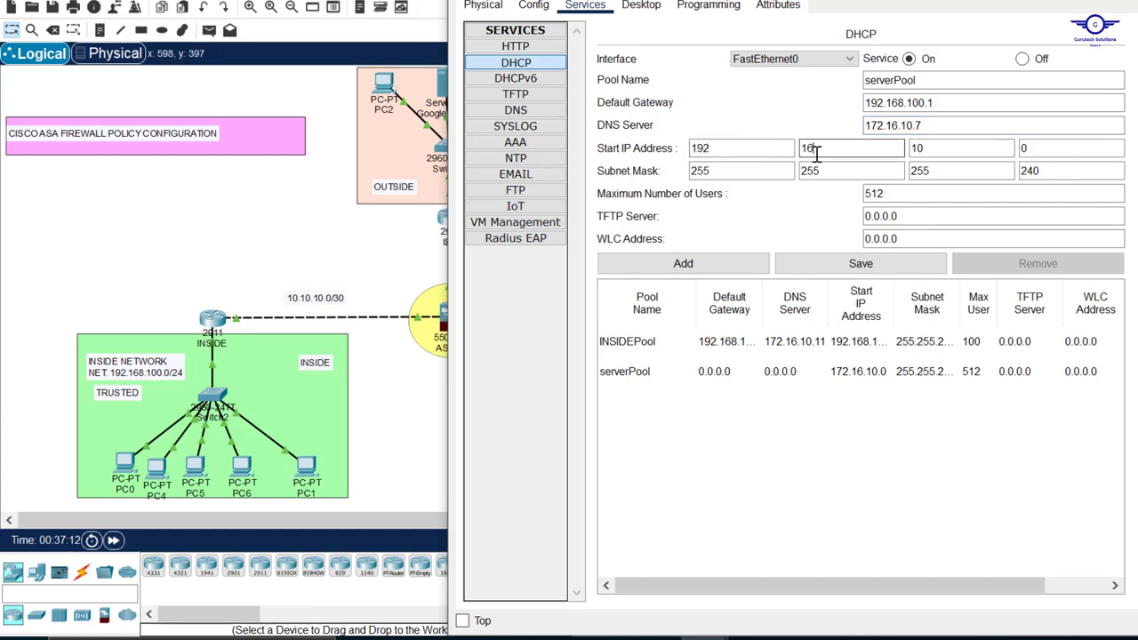
left_click(928, 146)
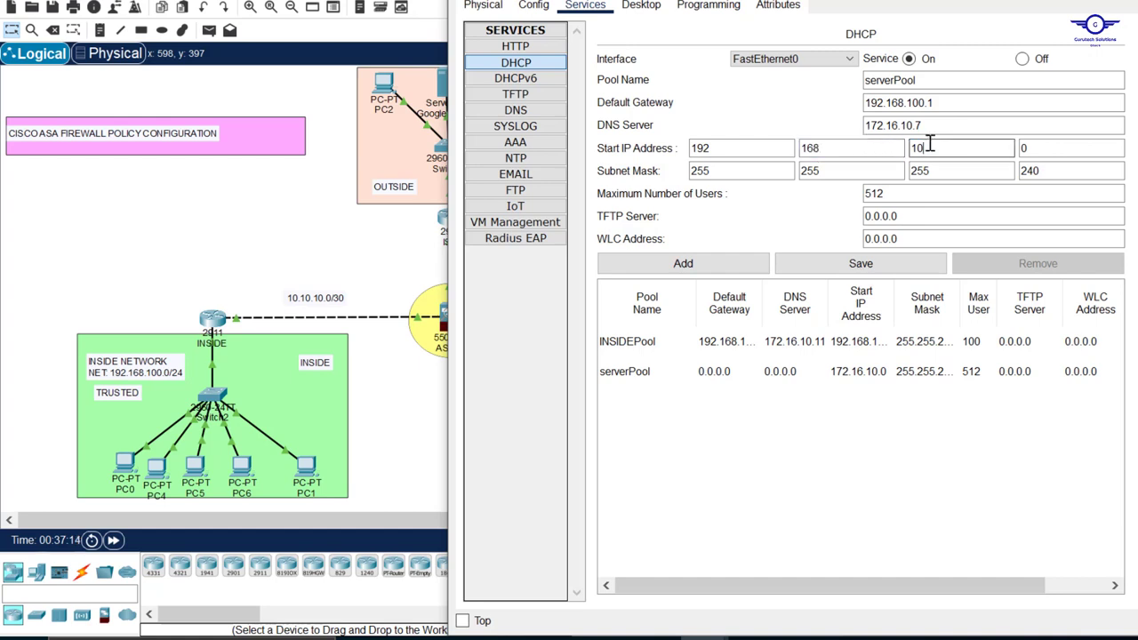
left_click(1036, 148)
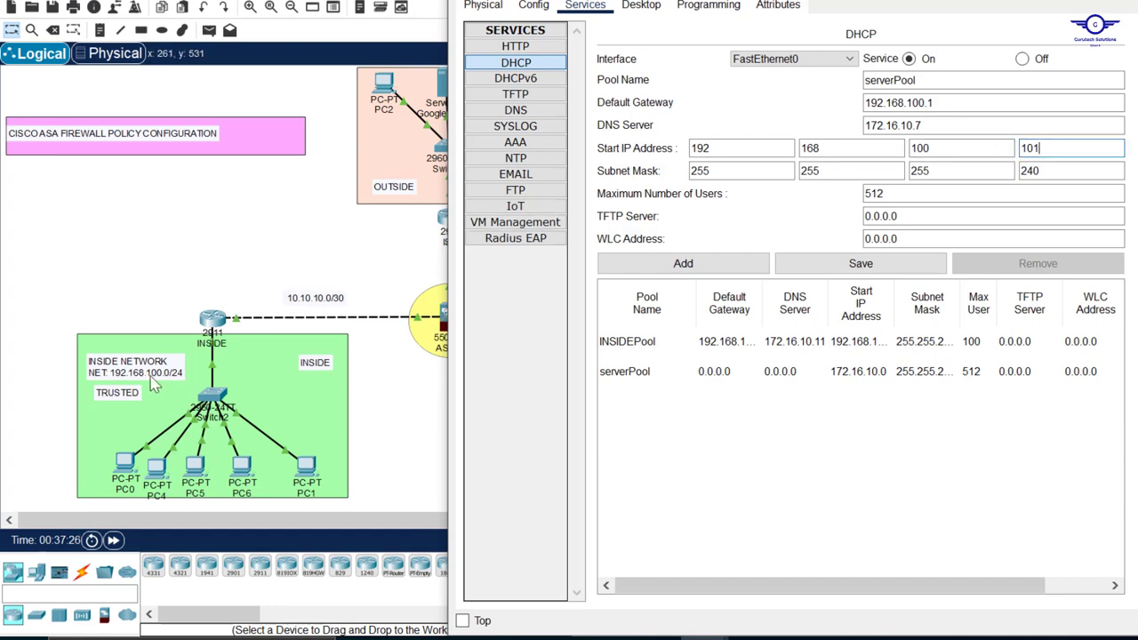
left_click(1049, 173)
key("BackSpace")
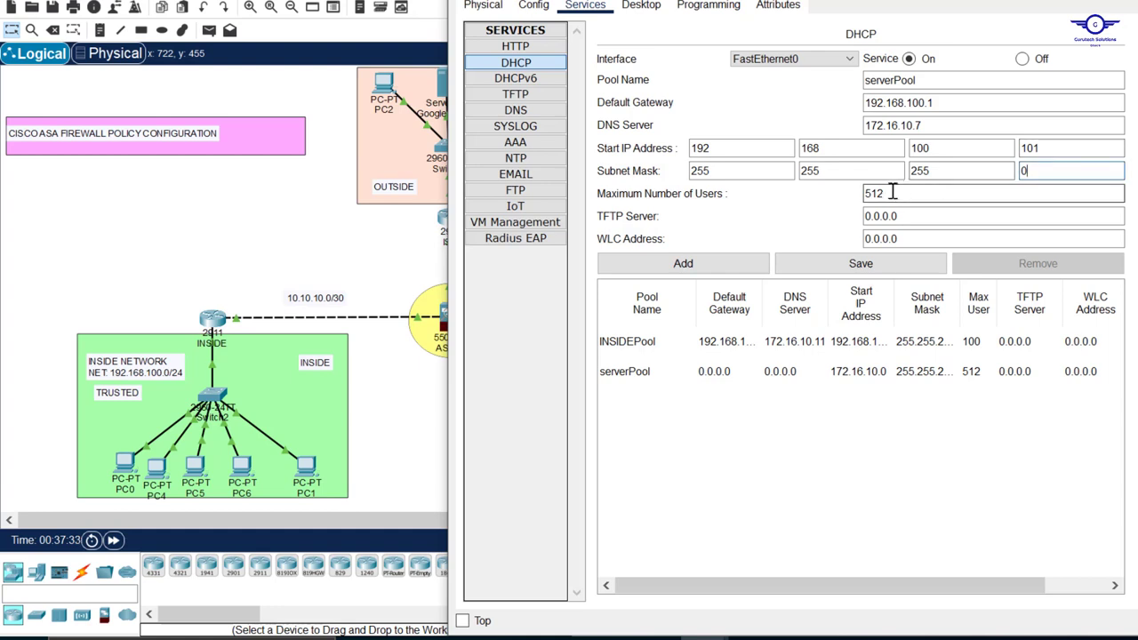
Set the maximum number of users to 100, name the pool INSIDE-Pool, and add it to the pool list
left_click_drag(893, 194, 838, 194)
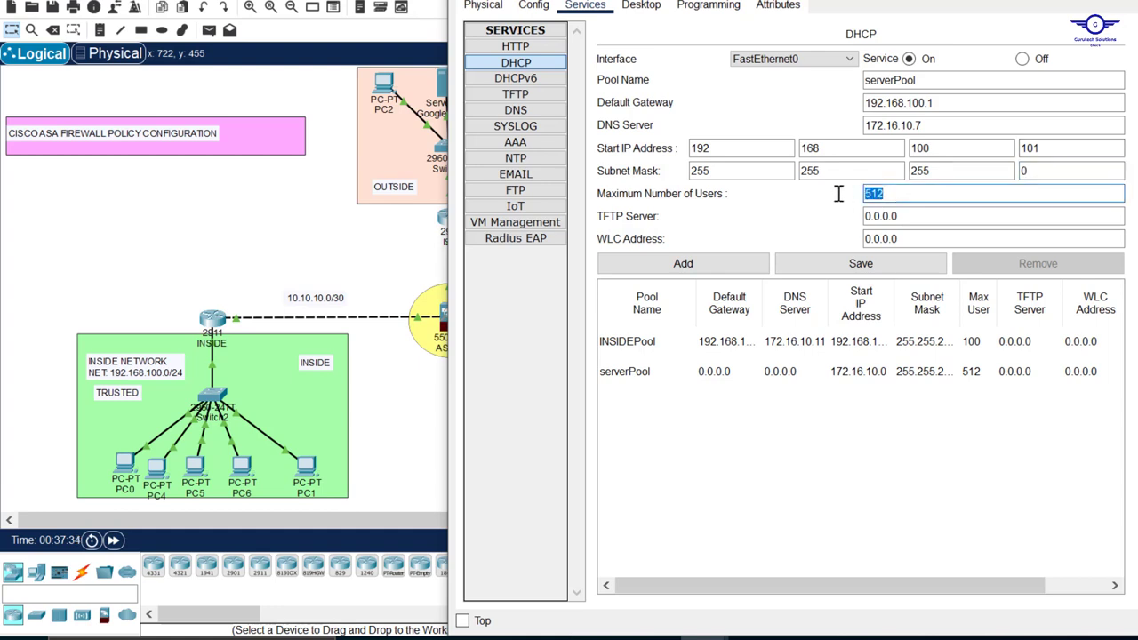
type("100")
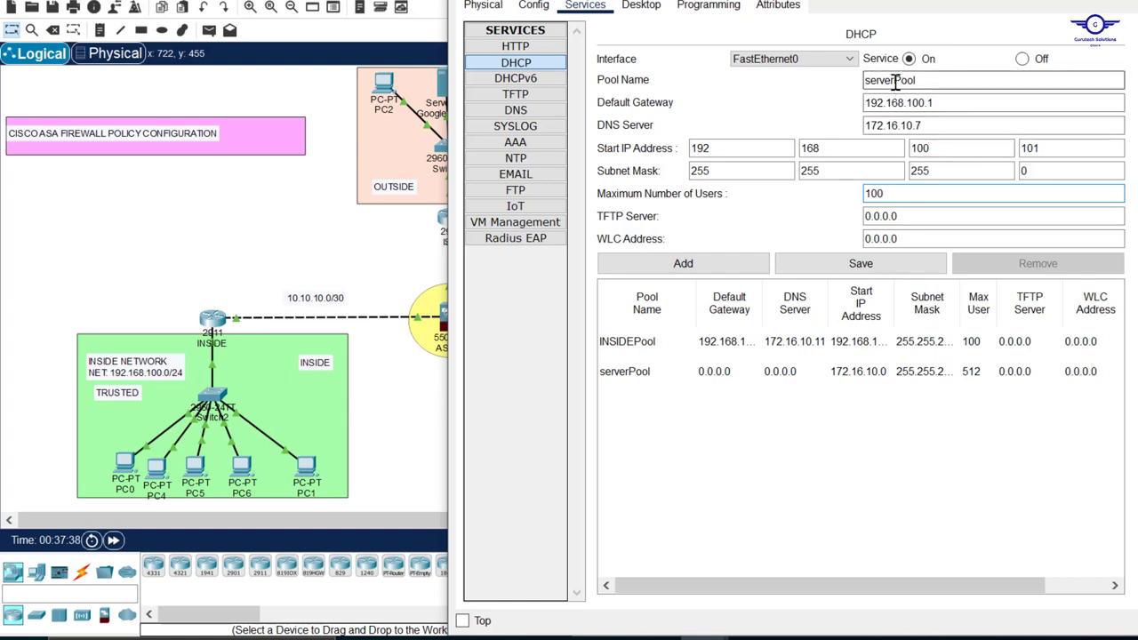
left_click_drag(894, 80, 818, 83)
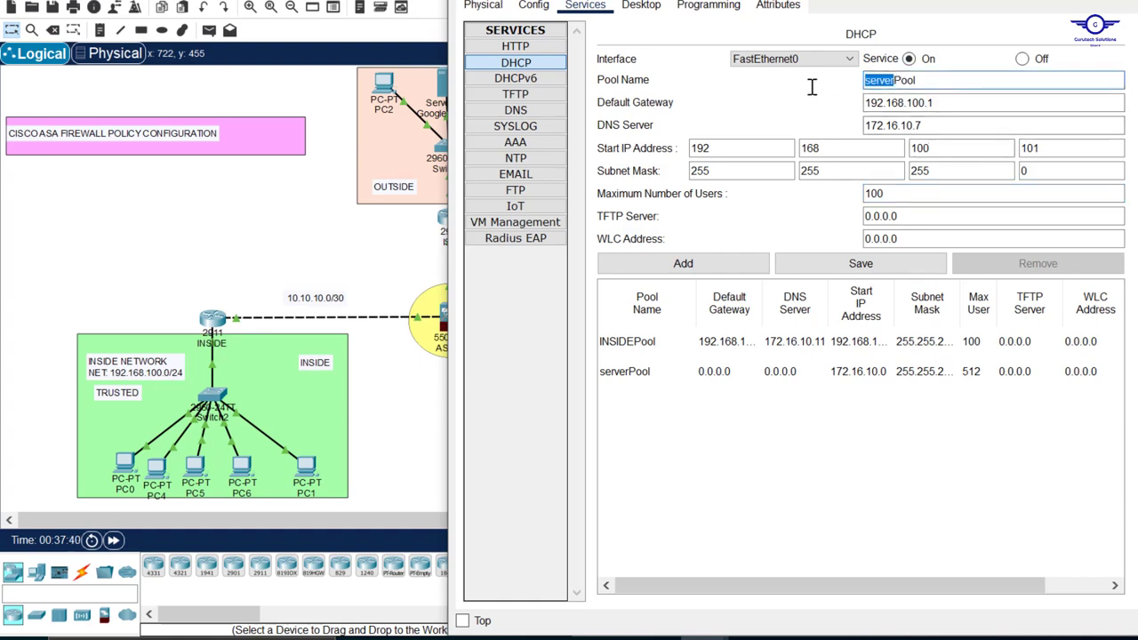
type("INSIDE-")
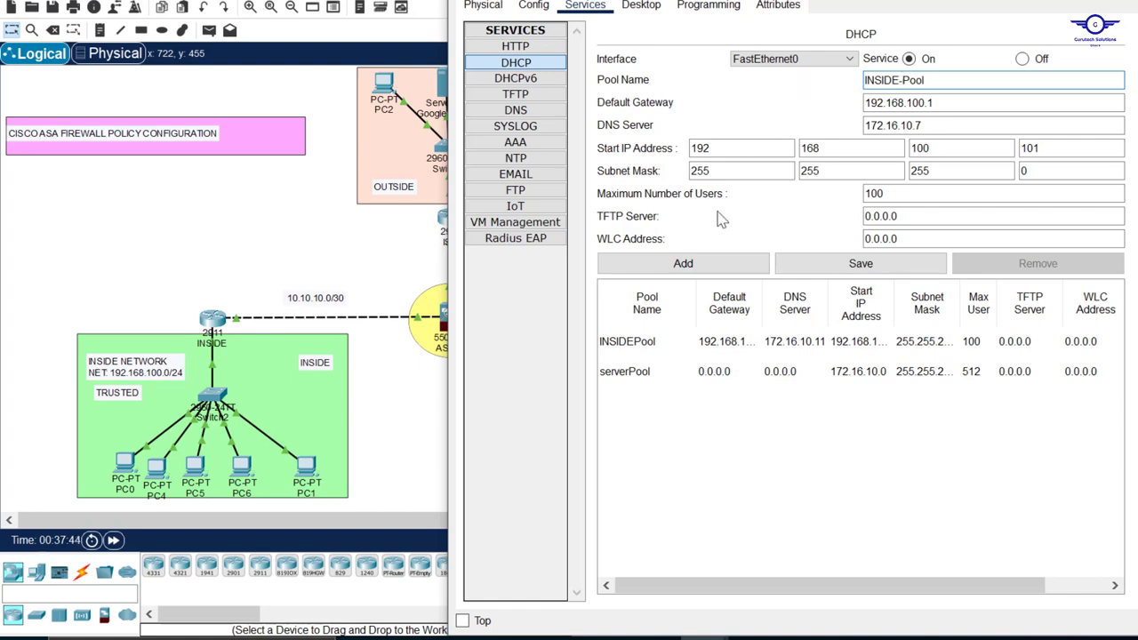
left_click(701, 264)
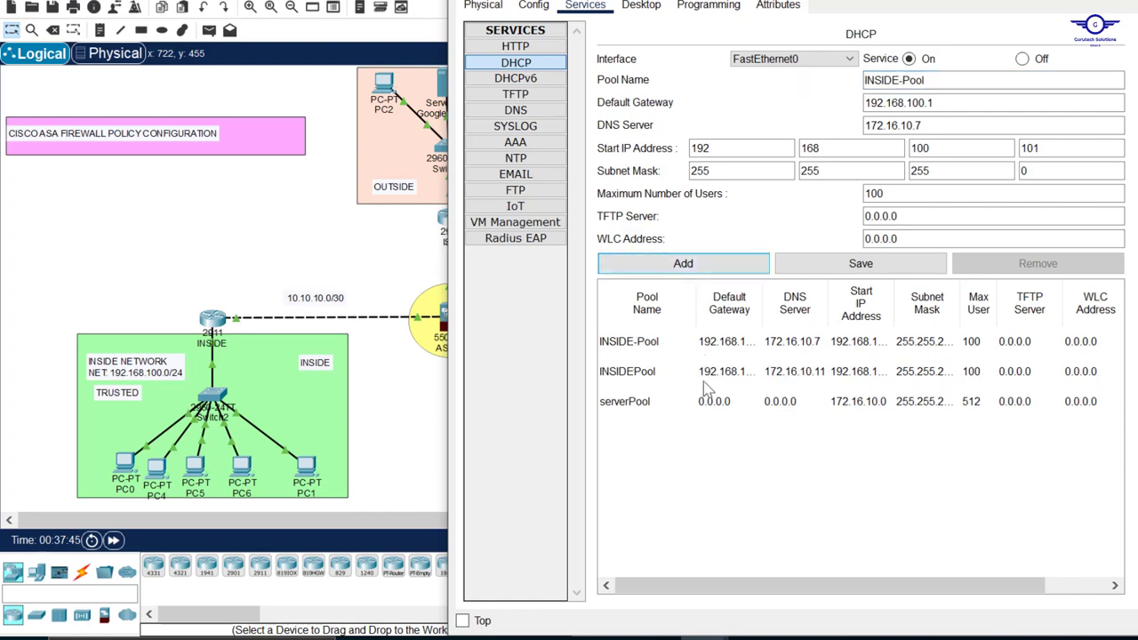
Remove the old INSIDEPool entry from the DHCP pool list and select INSIDE-Pool
left_click(657, 376)
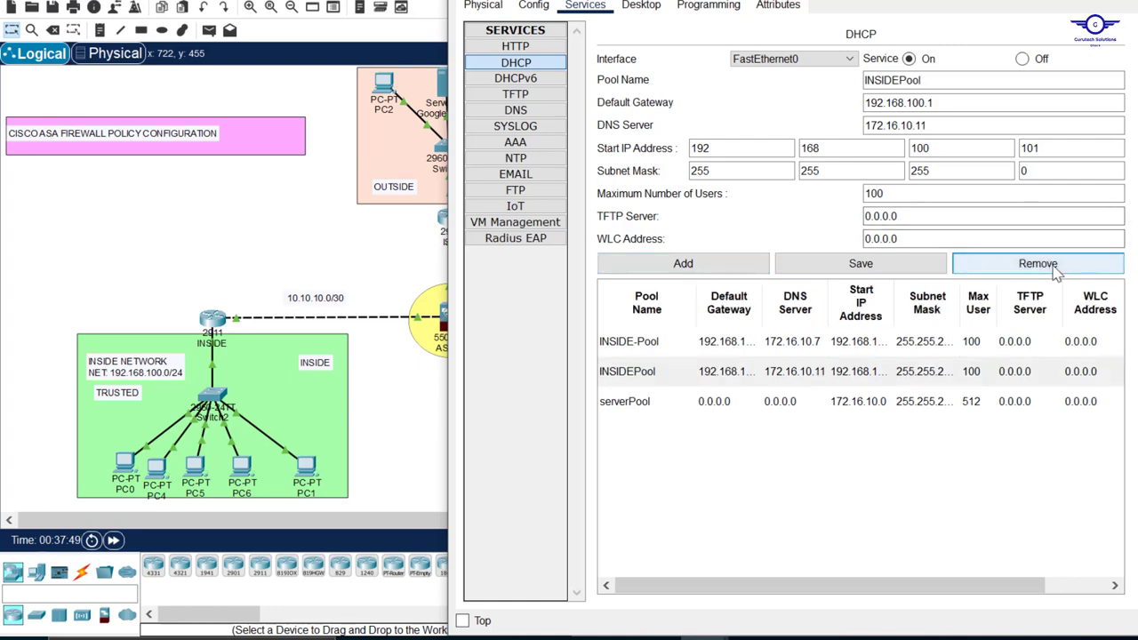
left_click(1055, 264)
left_click(653, 342)
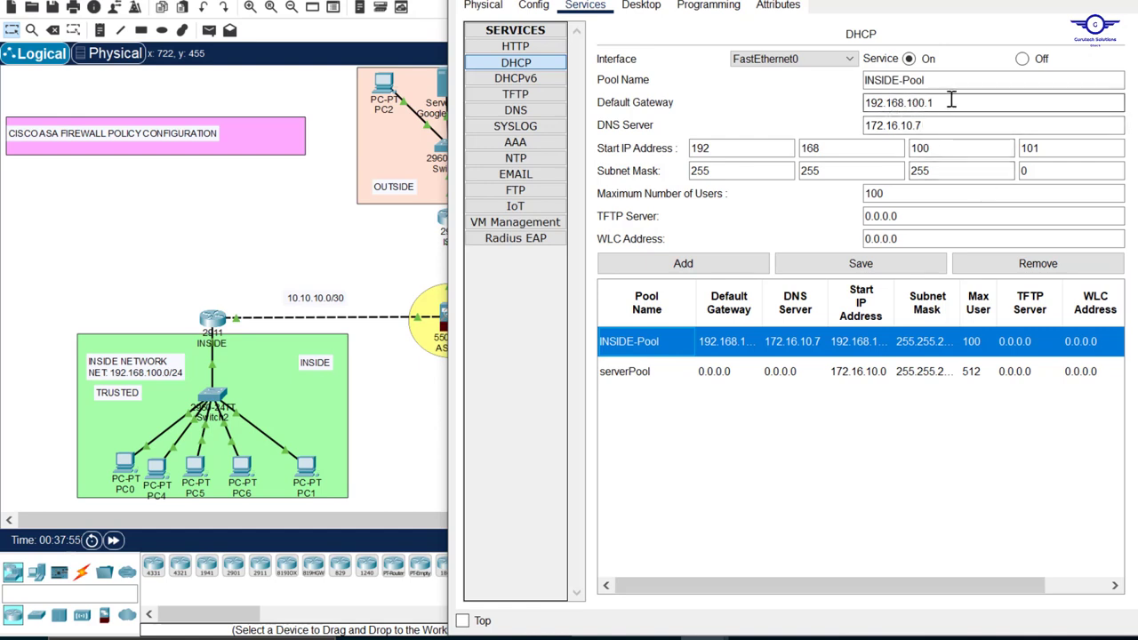
Review the default gateway, DNS server and maximum users of INSIDE-Pool, and close the DHCP SERVER window
left_click_drag(951, 100, 859, 102)
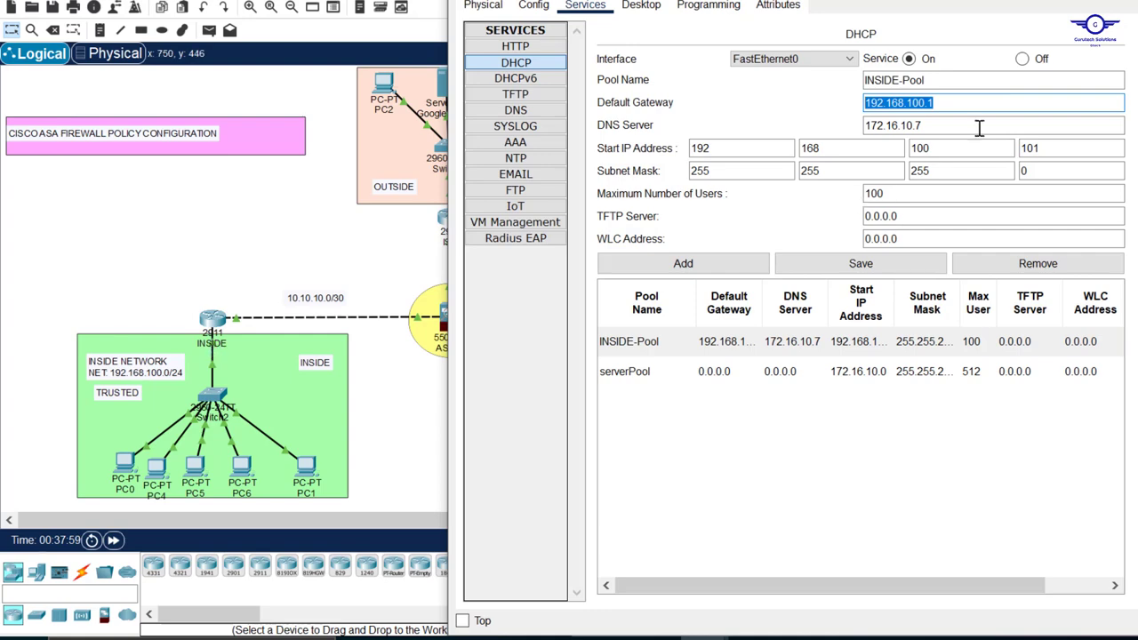
left_click_drag(939, 125, 838, 117)
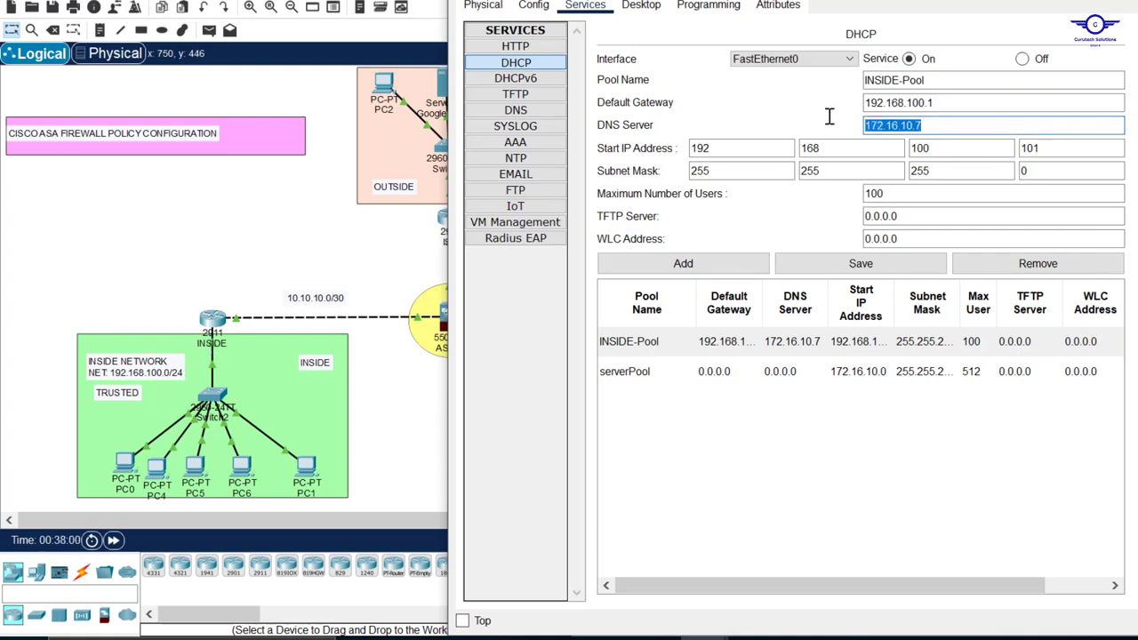
left_click_drag(689, 0, 669, 490)
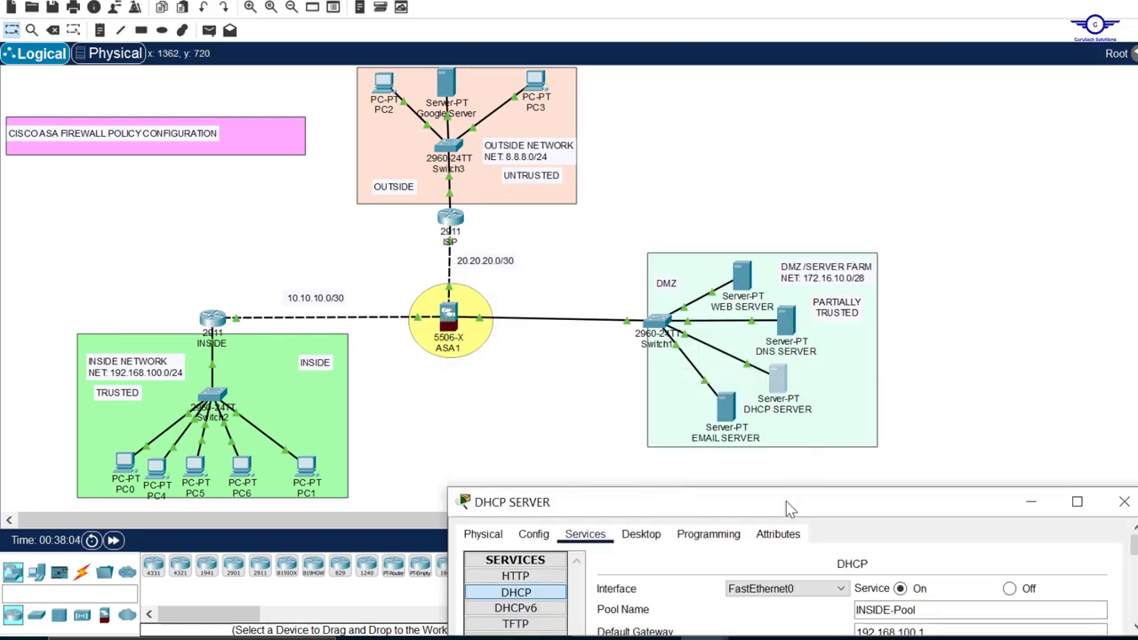
left_click_drag(788, 505, 818, 79)
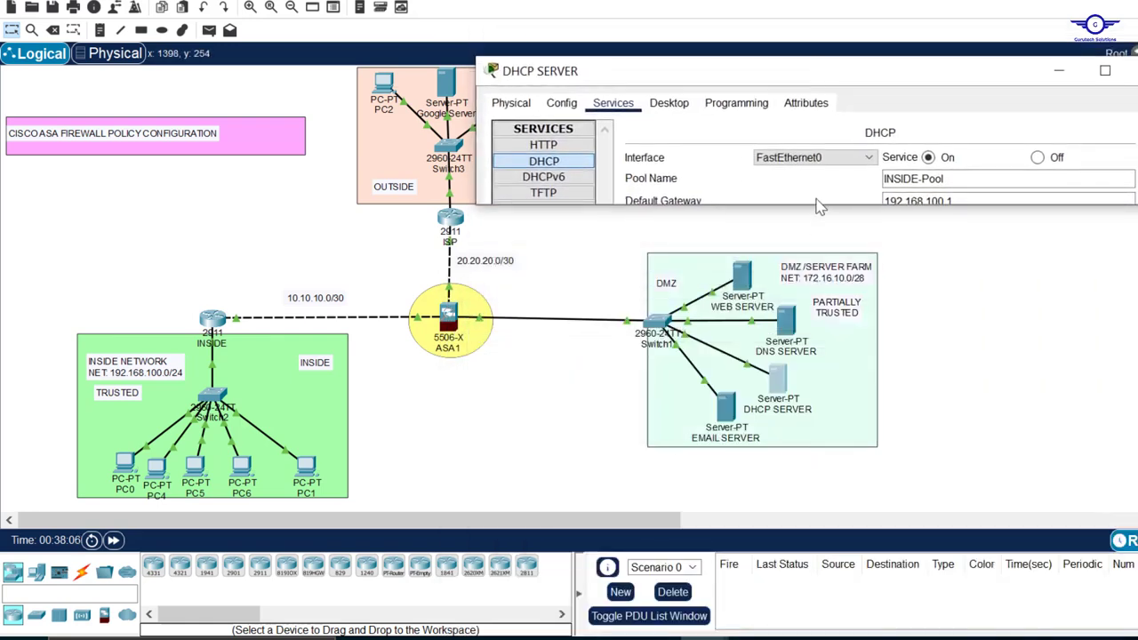
left_click_drag(812, 204, 813, 544)
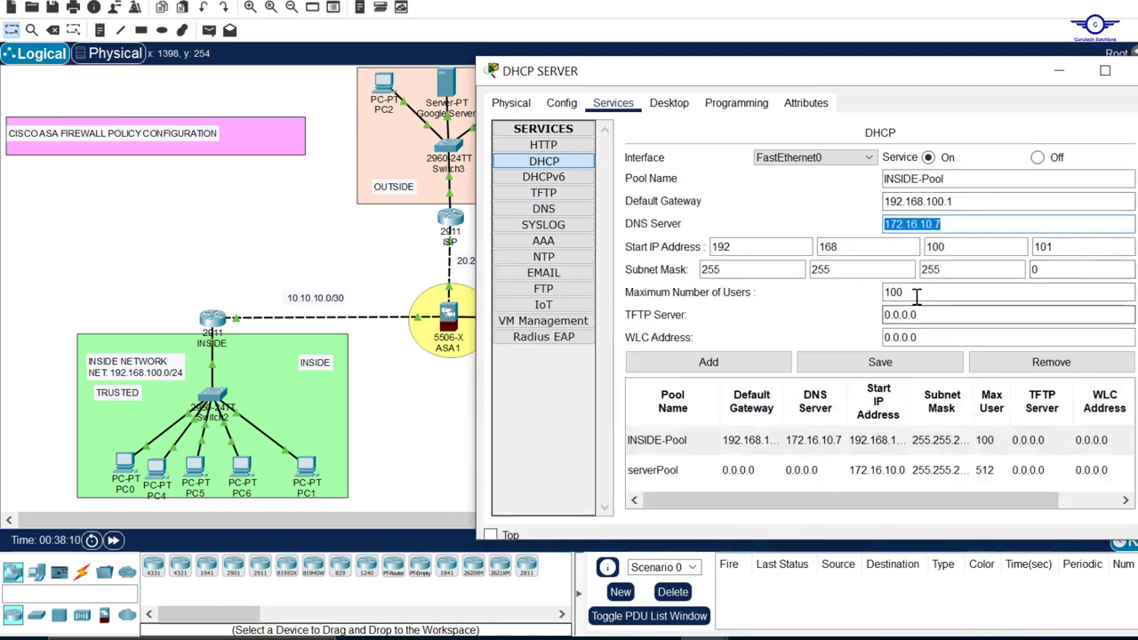
left_click_drag(907, 292, 877, 293)
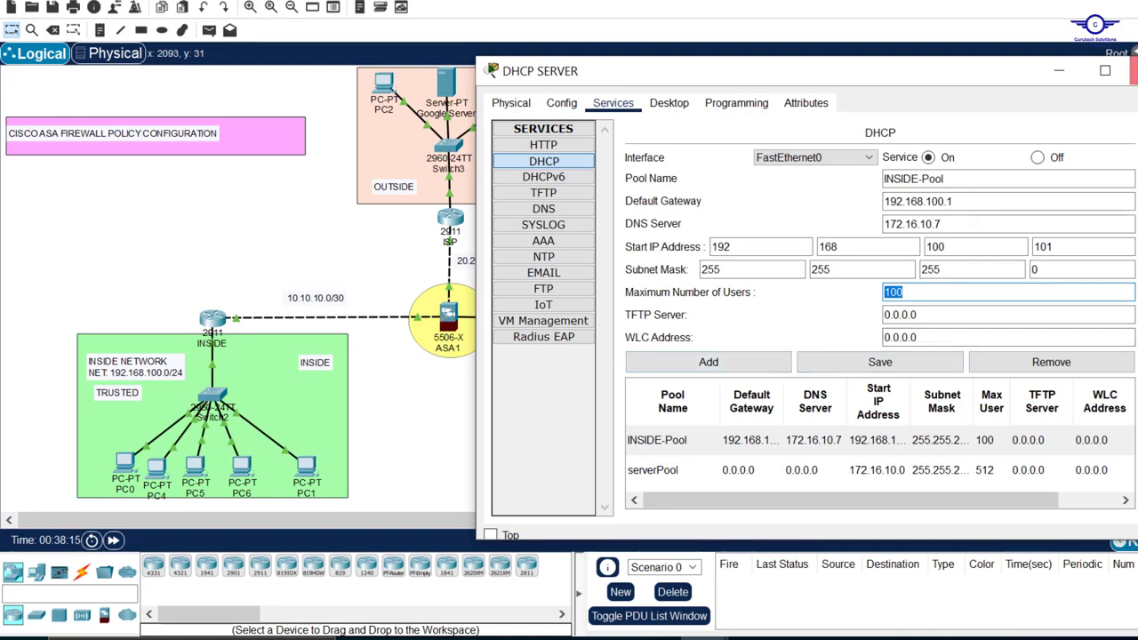
left_click(1135, 71)
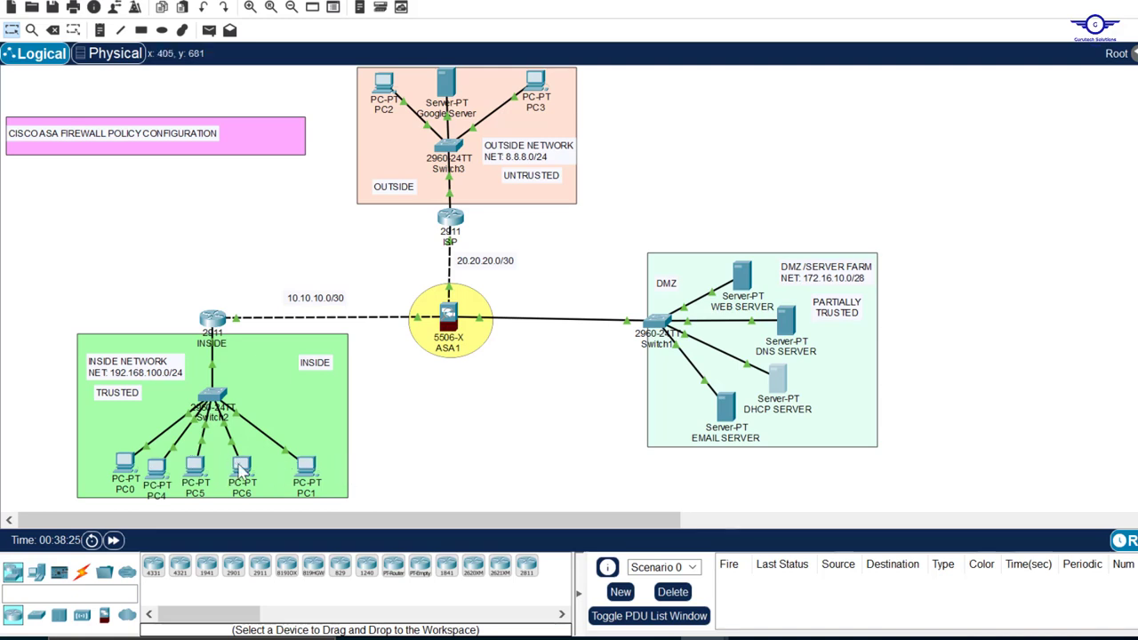
Check PC6's IP address, gateway and DNS details in the inside network on the workspace
mouse_move(240, 468)
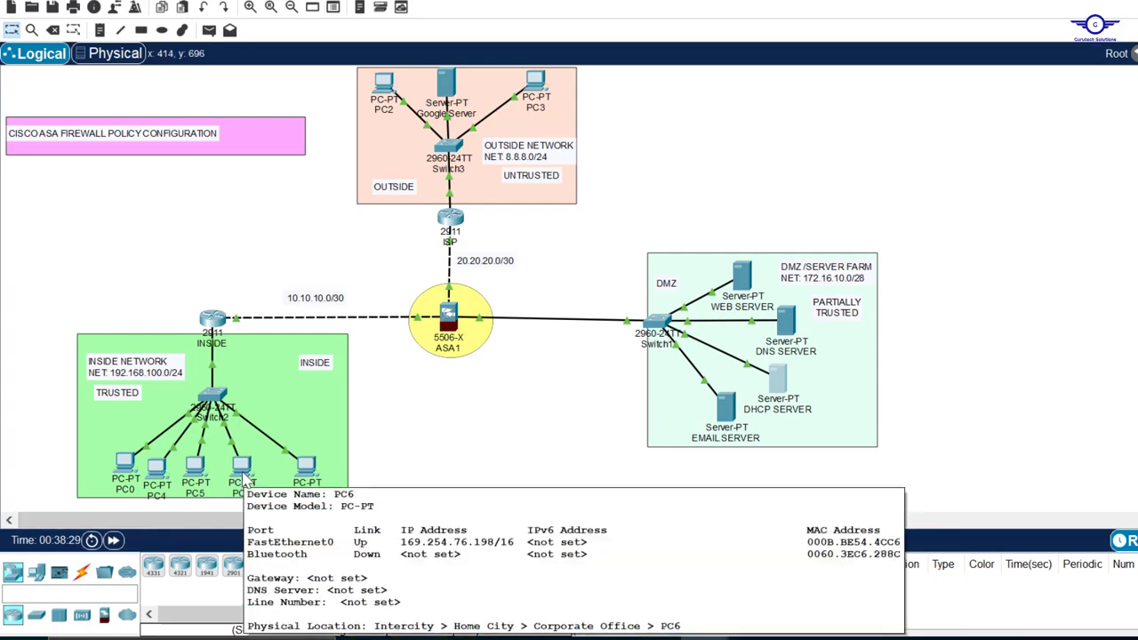
left_click(212, 319)
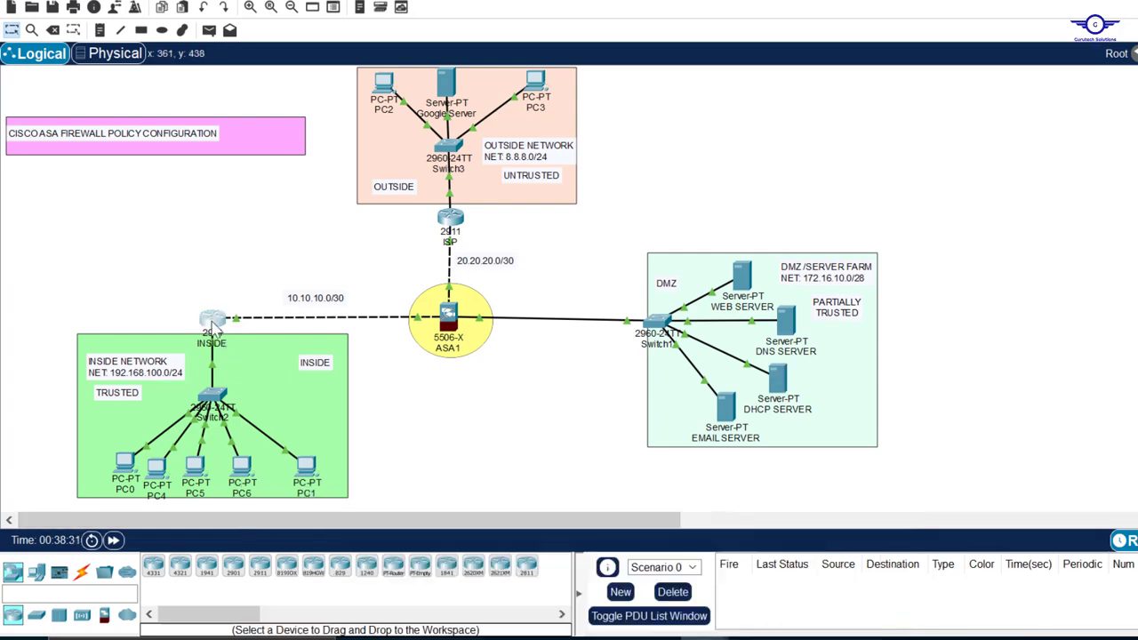
left_click(248, 232)
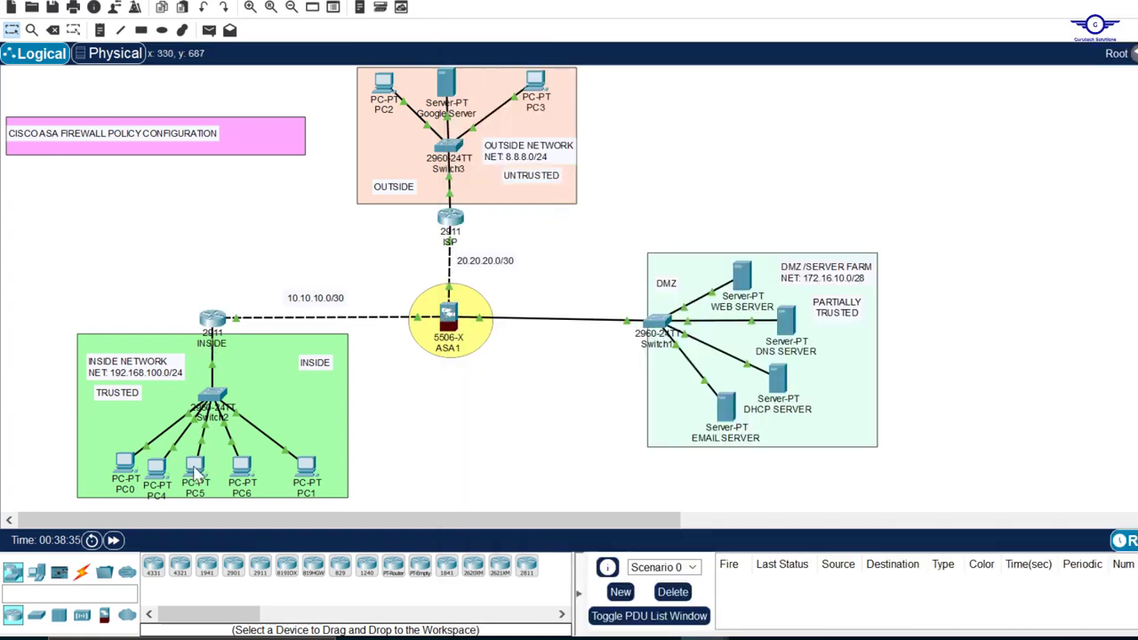
Enter interface configuration mode for GigabitEthernet0/0 in the command line of the INSIDE router
mouse_move(196, 472)
mouse_move(155, 468)
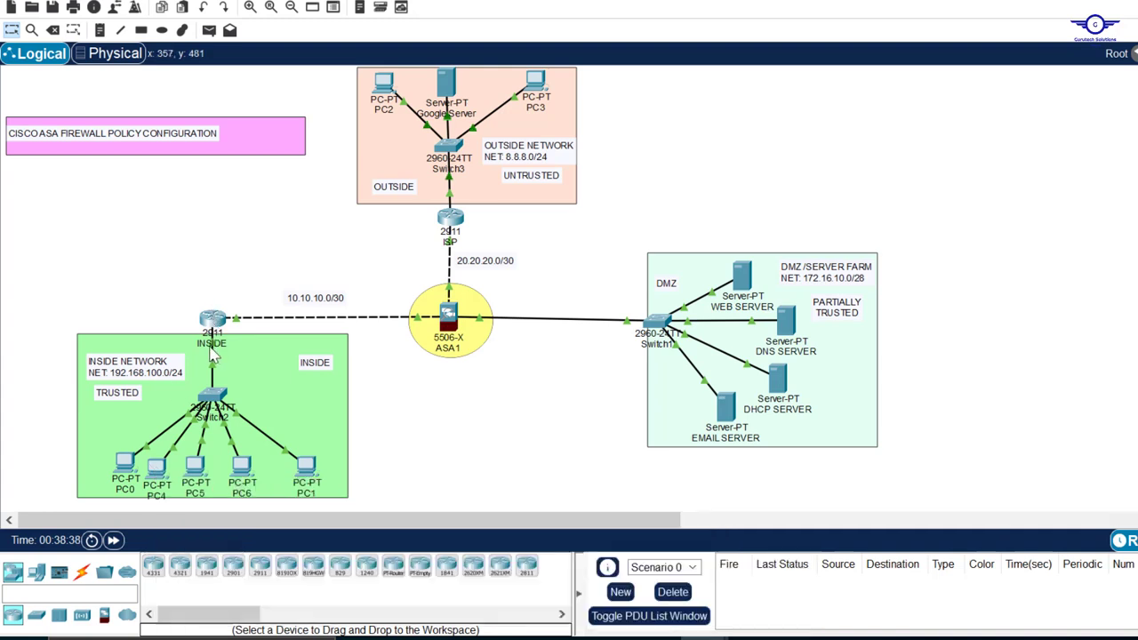
mouse_move(216, 353)
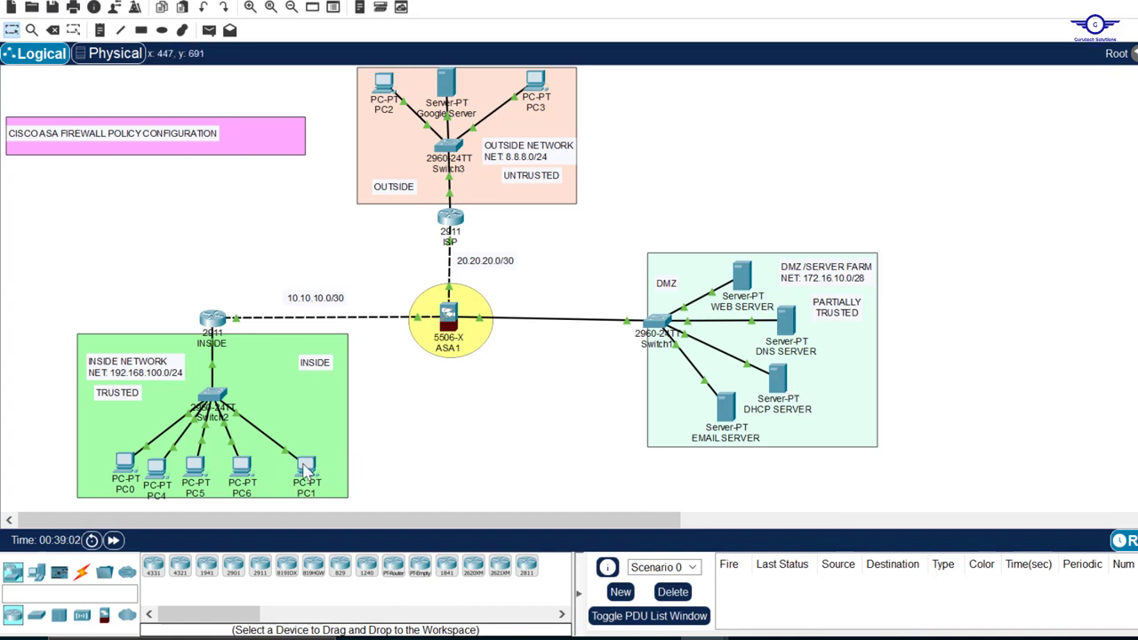
left_click(213, 320)
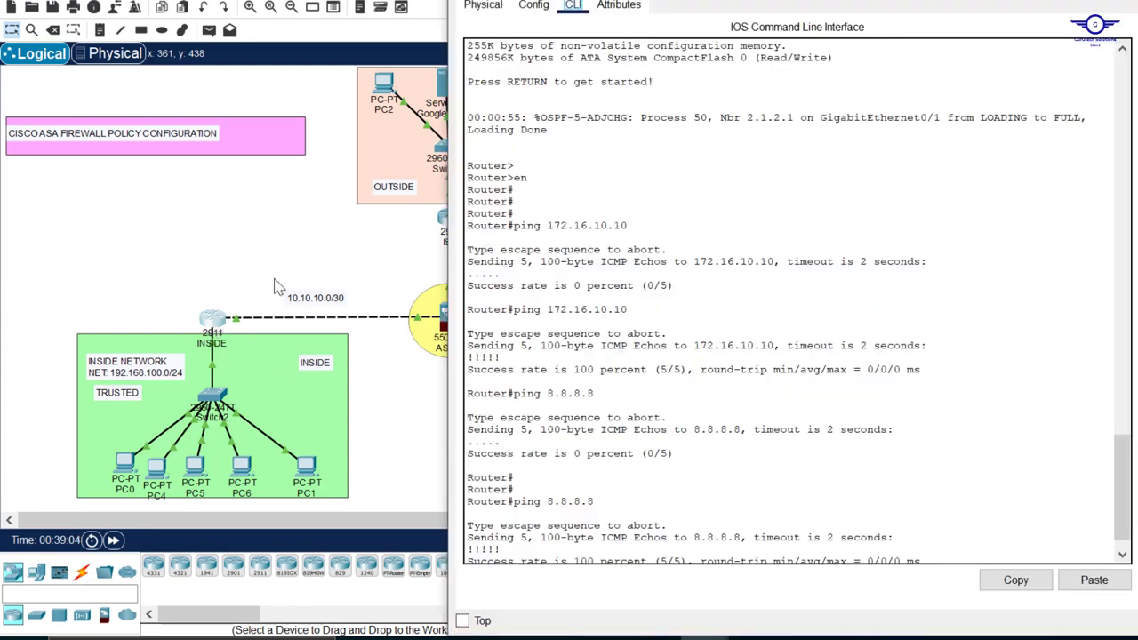
left_click(533, 5)
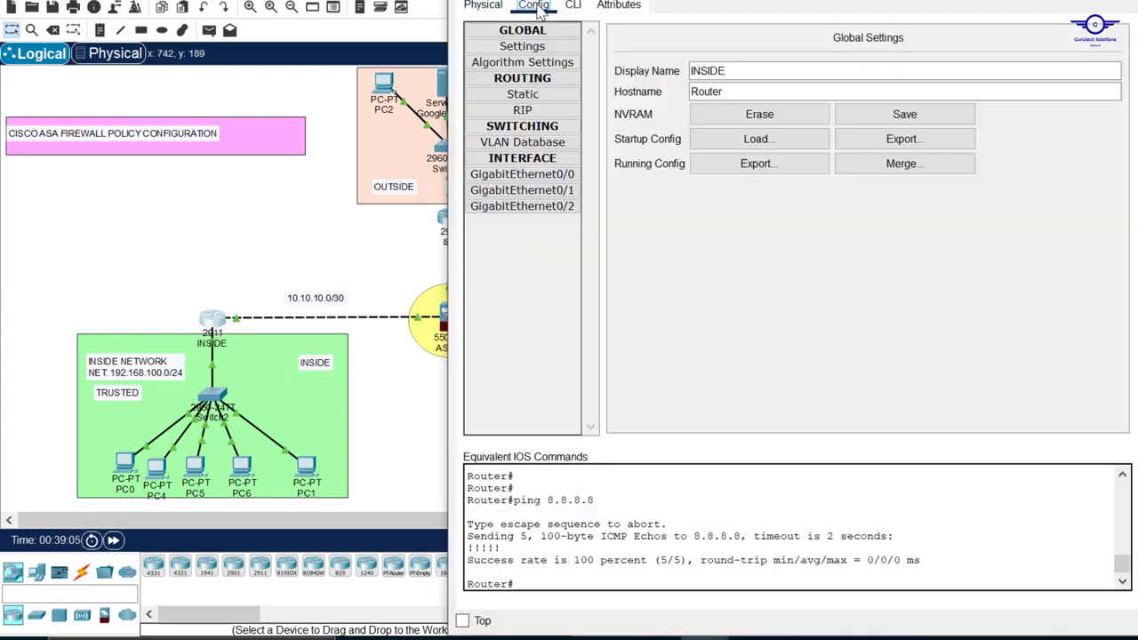
left_click(553, 175)
left_click(574, 5)
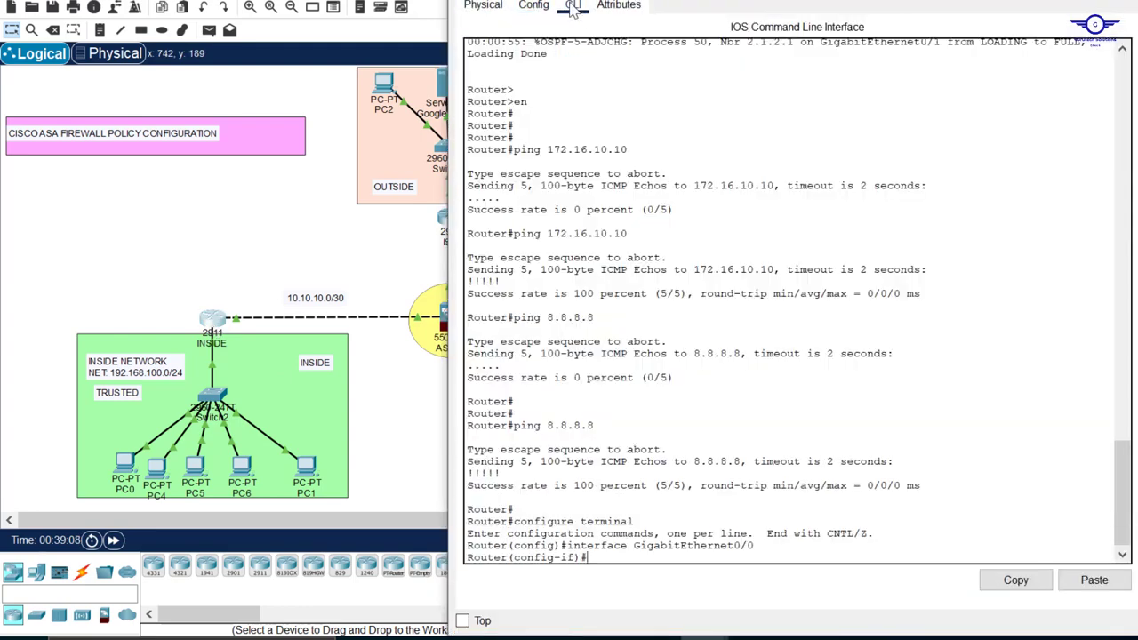
mouse_move(721, 0)
left_mouse_down()
mouse_move(717, 174)
mouse_move(720, 7)
left_mouse_up()
key("Return")
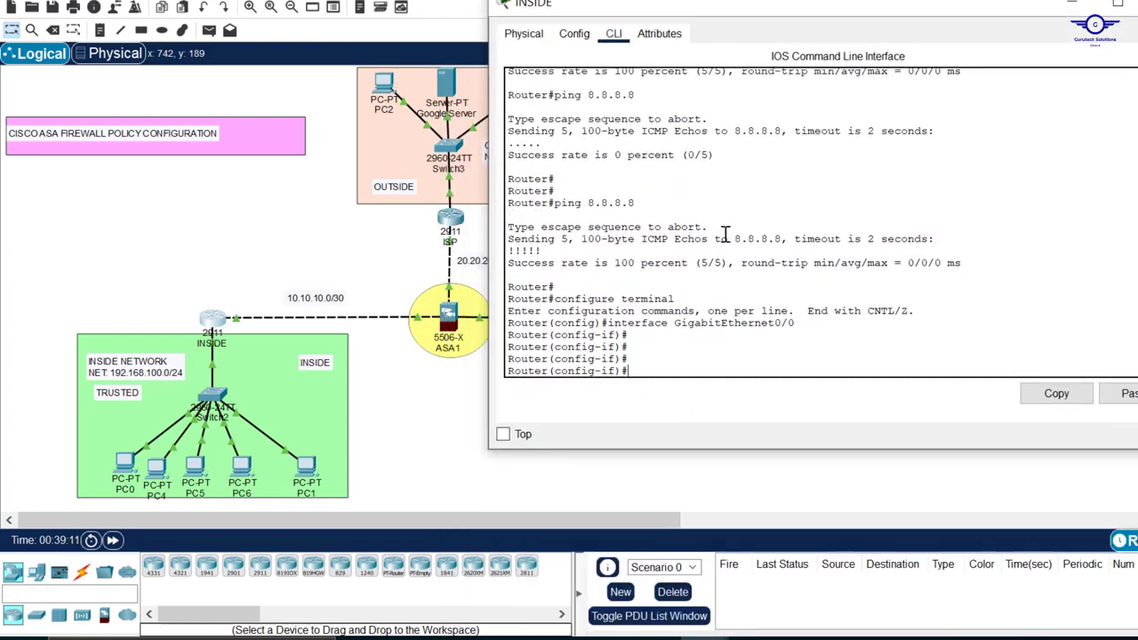
left_click_drag(811, 322, 613, 322)
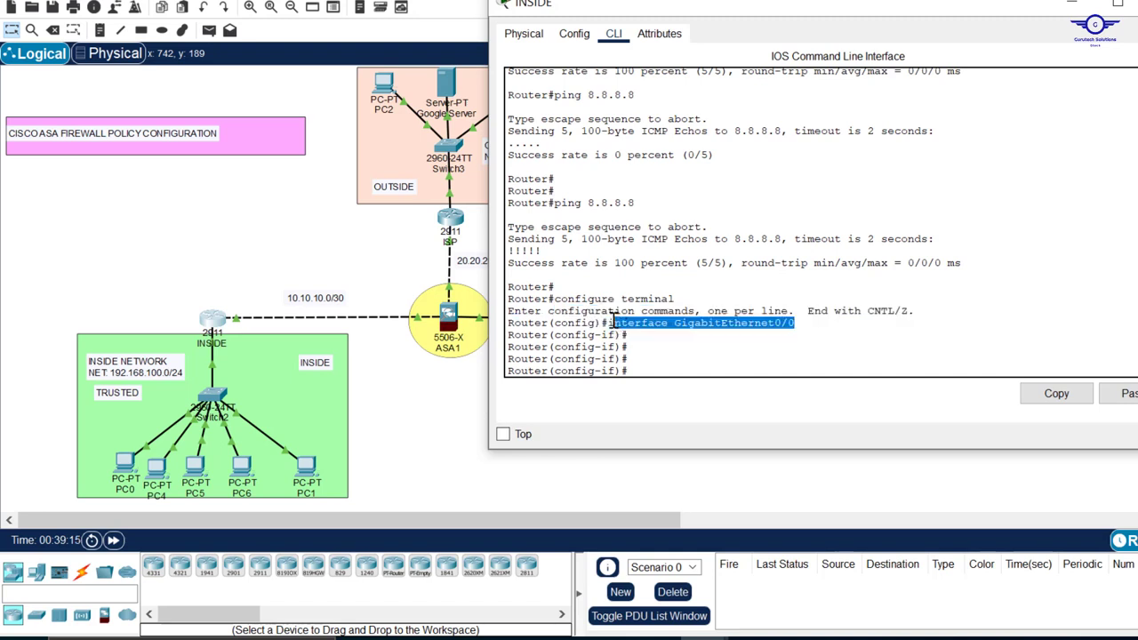
Set the IP helper-address on the INSIDE router's GigabitEthernet0/0 interface to 172.16.10.10
type("IP HELP")
key("Tab")
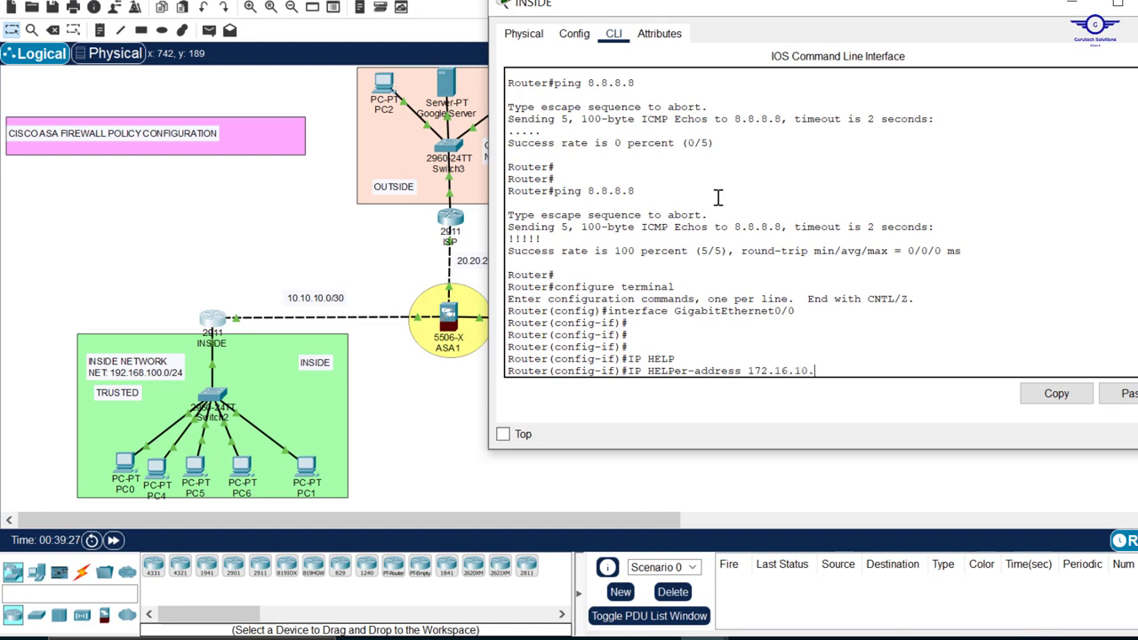
type("10")
key("Return")
Exit interface configuration on the INSIDE router, save the configuration with DO WR, and close the router window
type("EX")
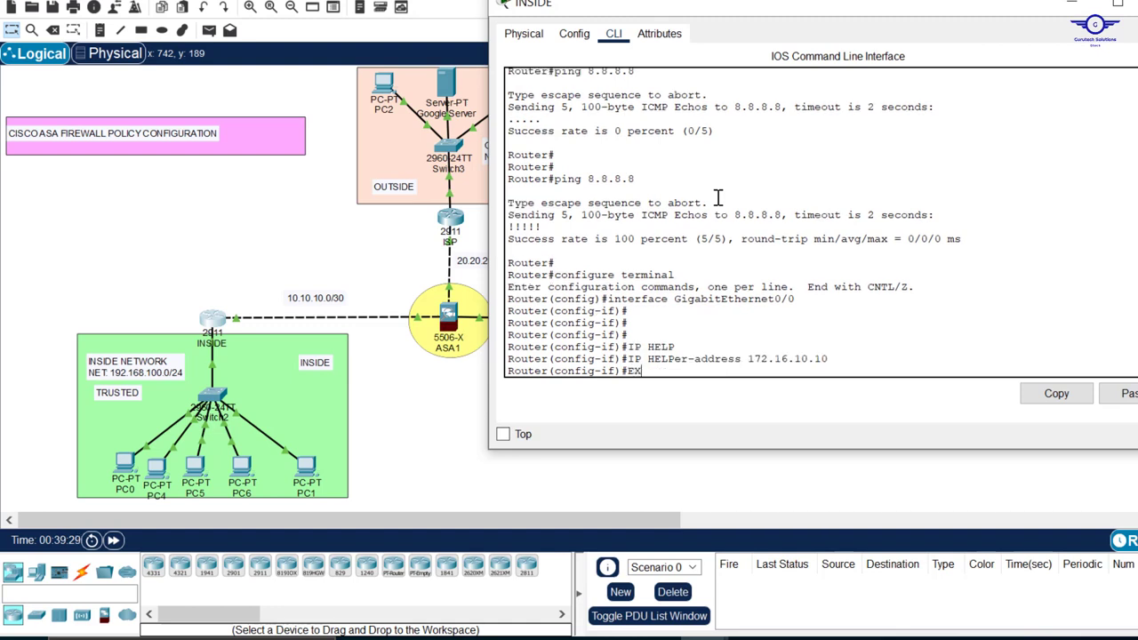
key("Return")
key("Return")
key("Return")
key("Return")
type("DO WR")
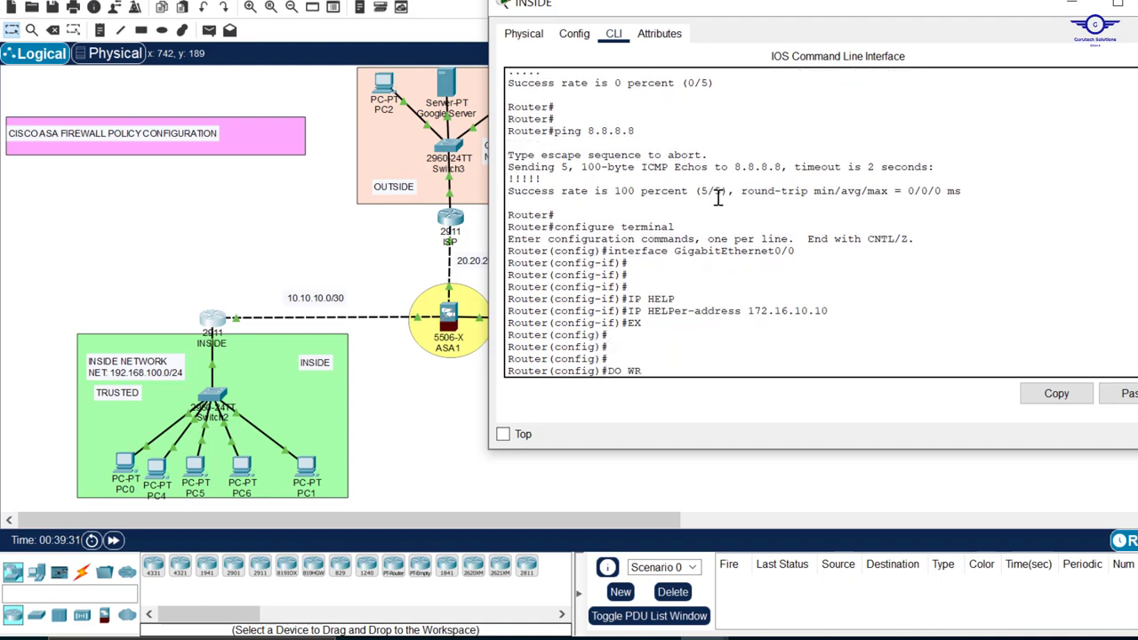
key("Return")
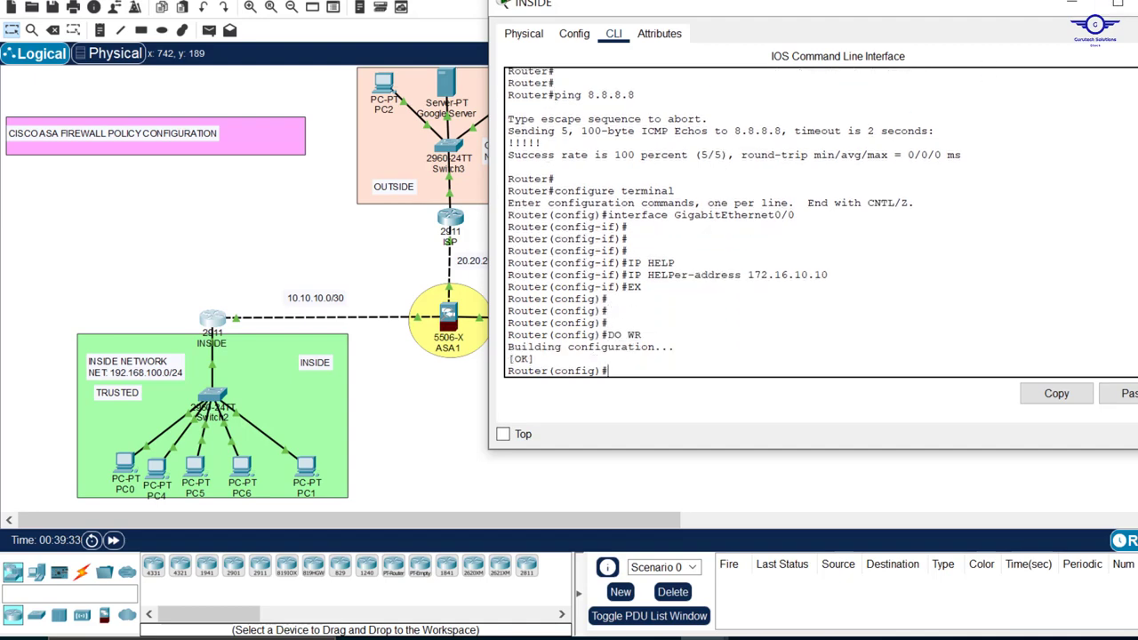
left_click(1117, 3)
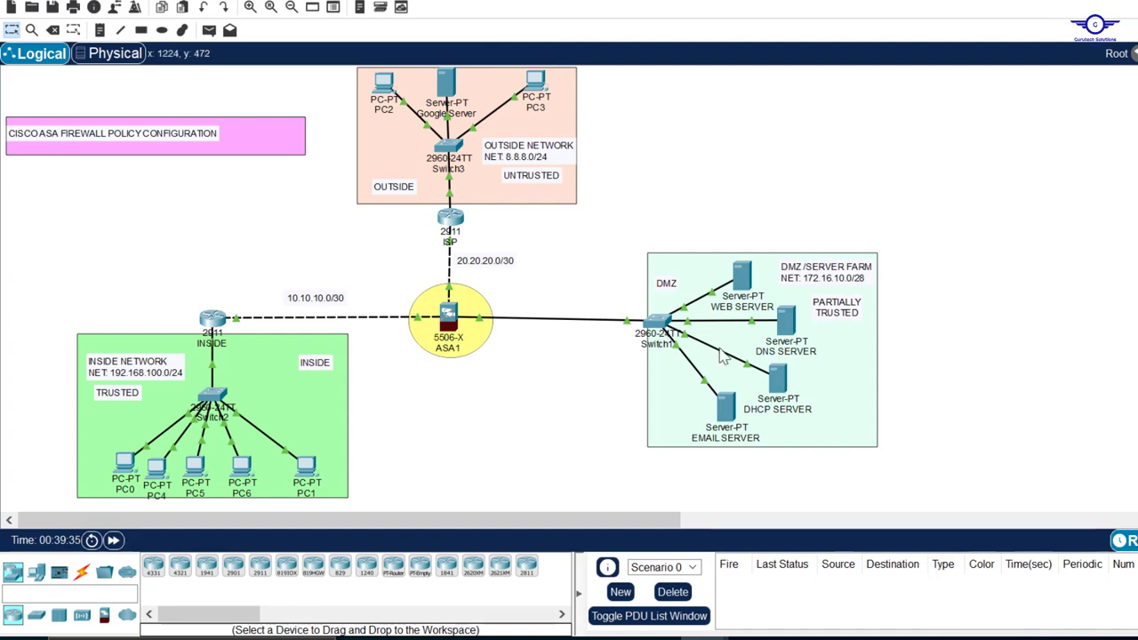
Renew PC1's IPv4 address by switching its IP configuration to Static and back to DHCP, and close its window
left_click(306, 467)
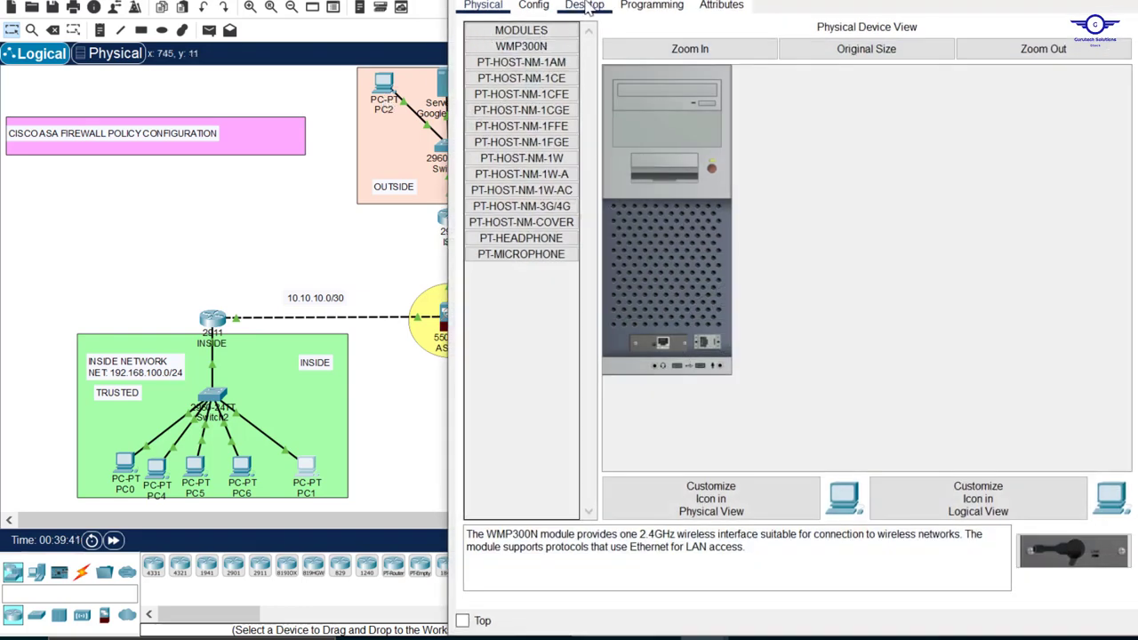
left_click(585, 5)
left_click(536, 58)
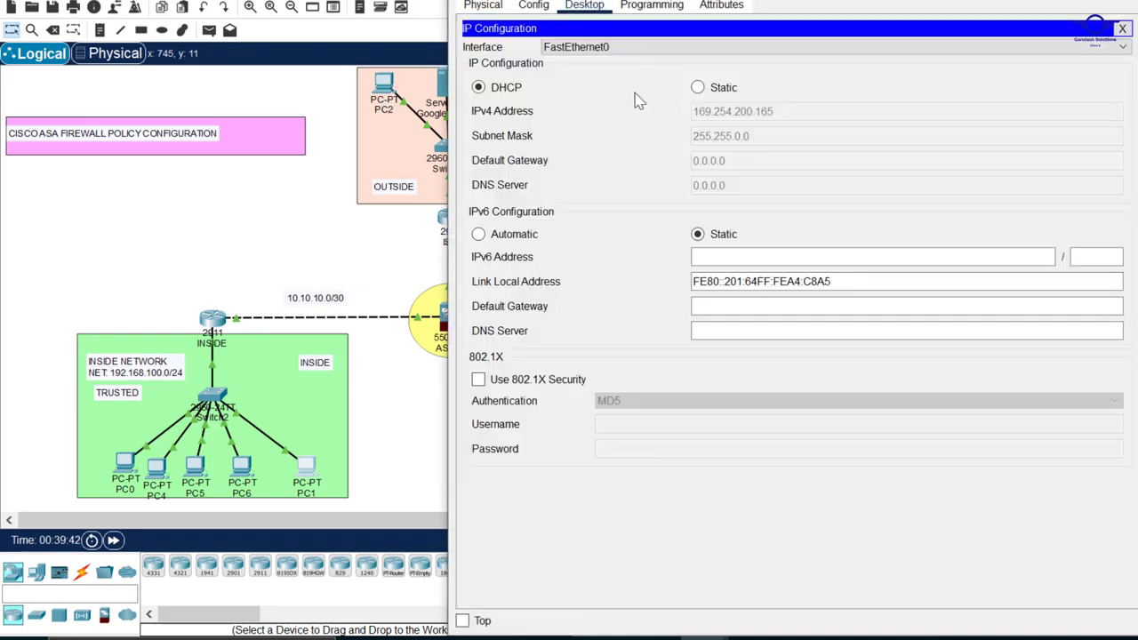
left_click(698, 87)
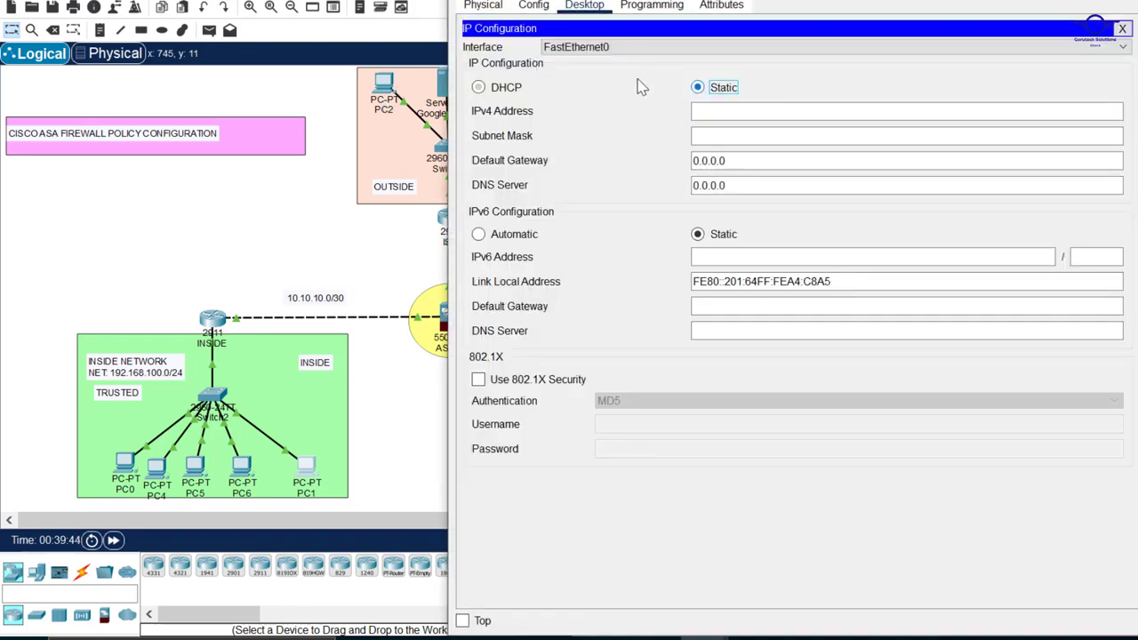
left_click(498, 93)
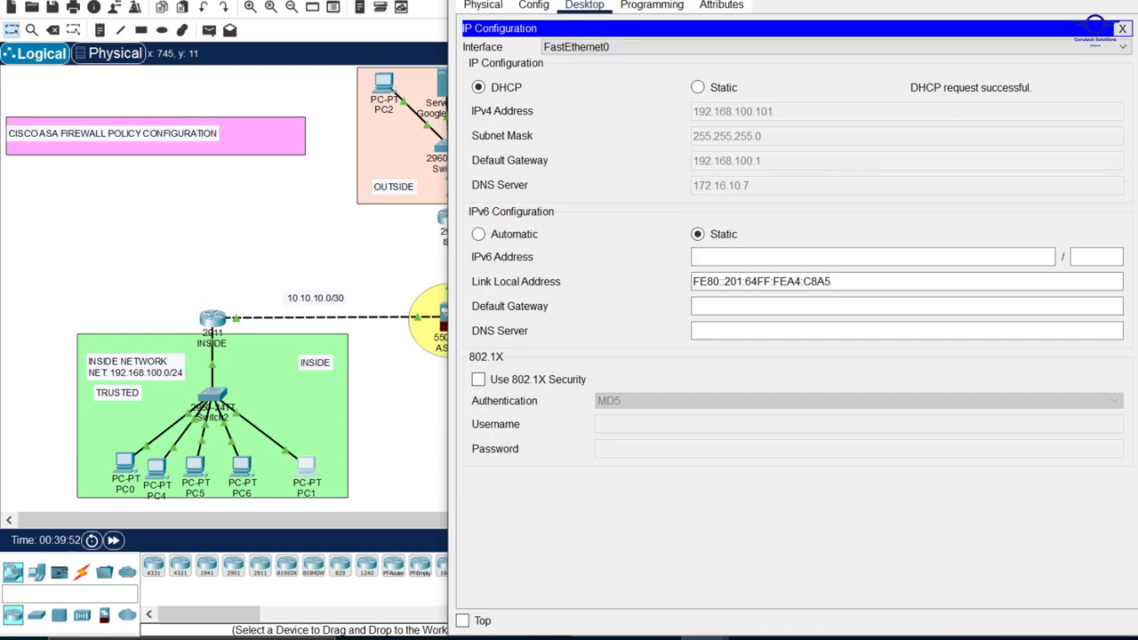
left_click(1122, 1)
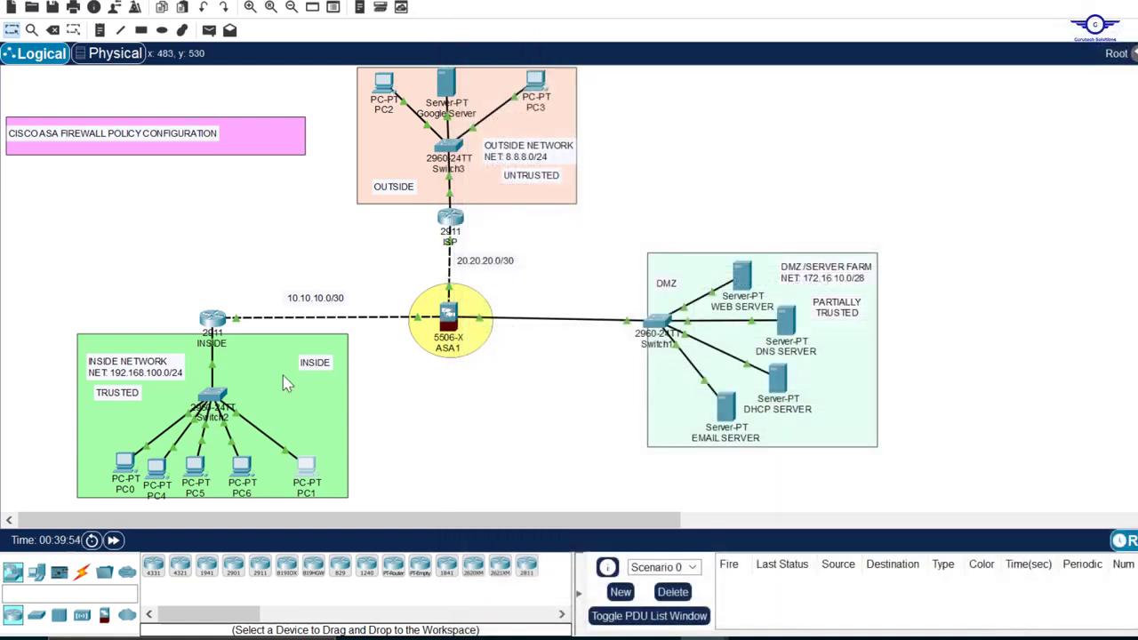
Renew PC4's IPv4 address by switching its IP configuration to Static and back to DHCP
left_click(159, 470)
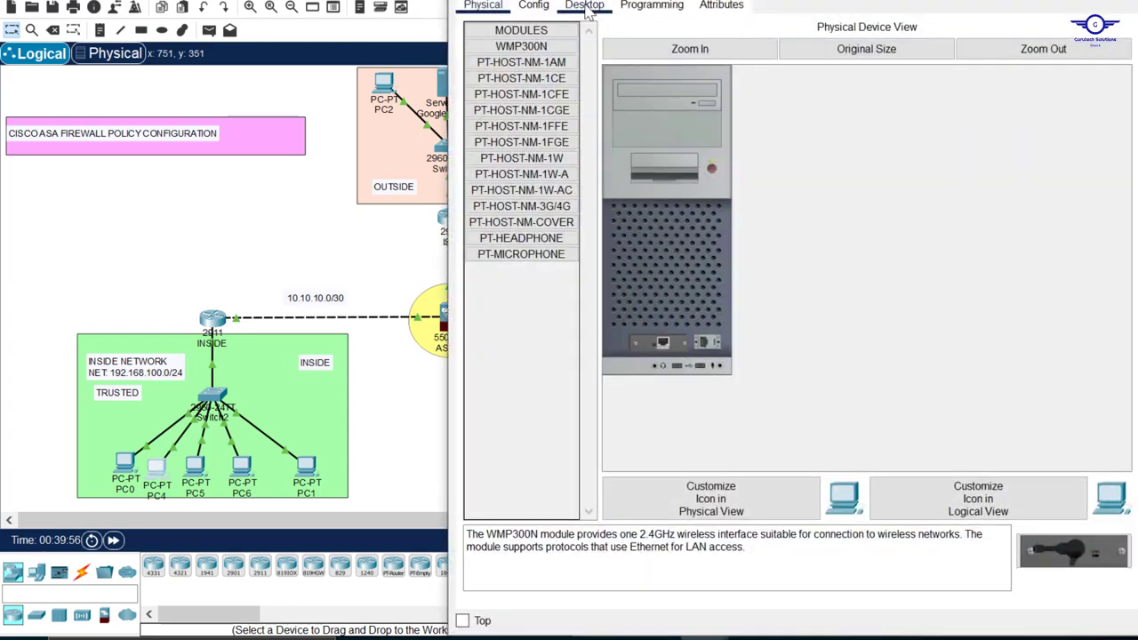
left_click(584, 5)
left_click(536, 61)
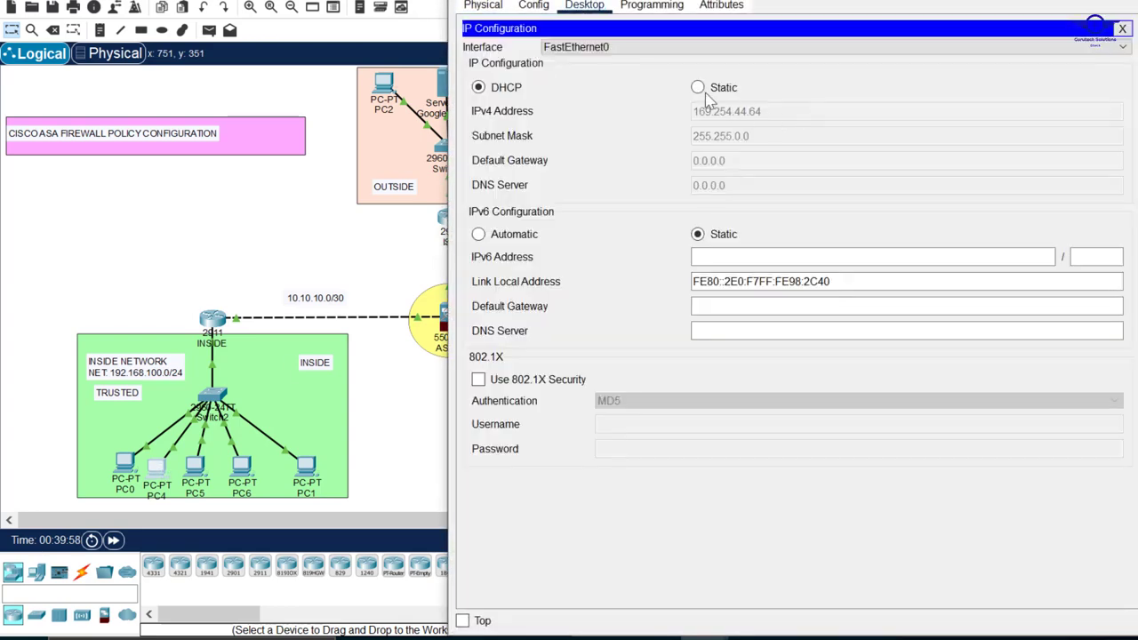
left_click(698, 87)
left_click(500, 89)
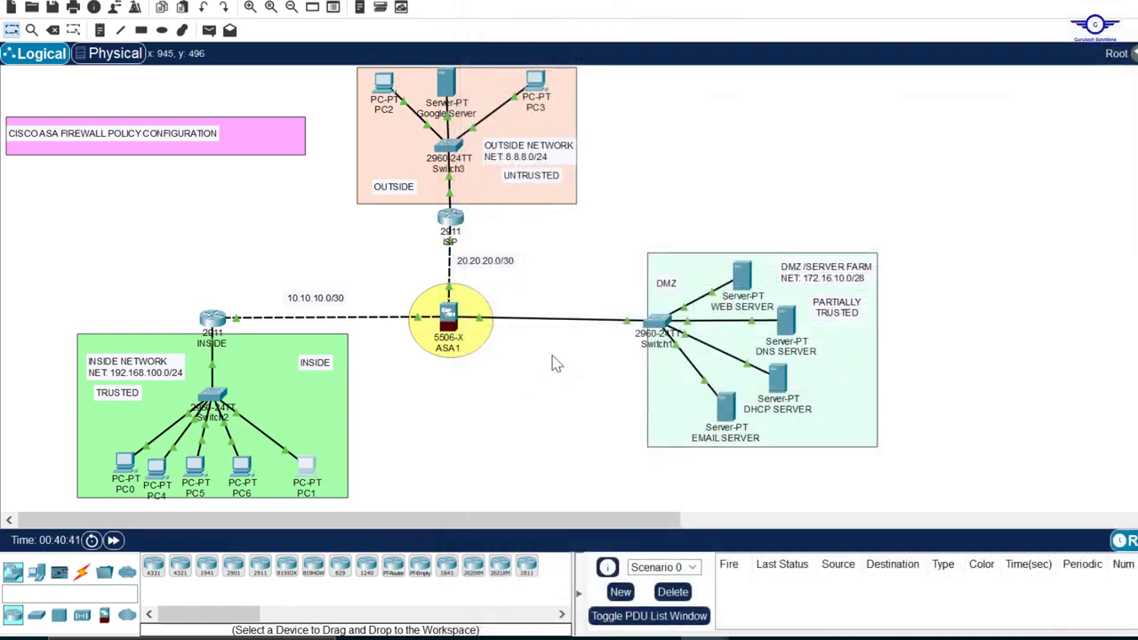
left_click_drag(628, 223, 907, 475)
left_click(373, 455)
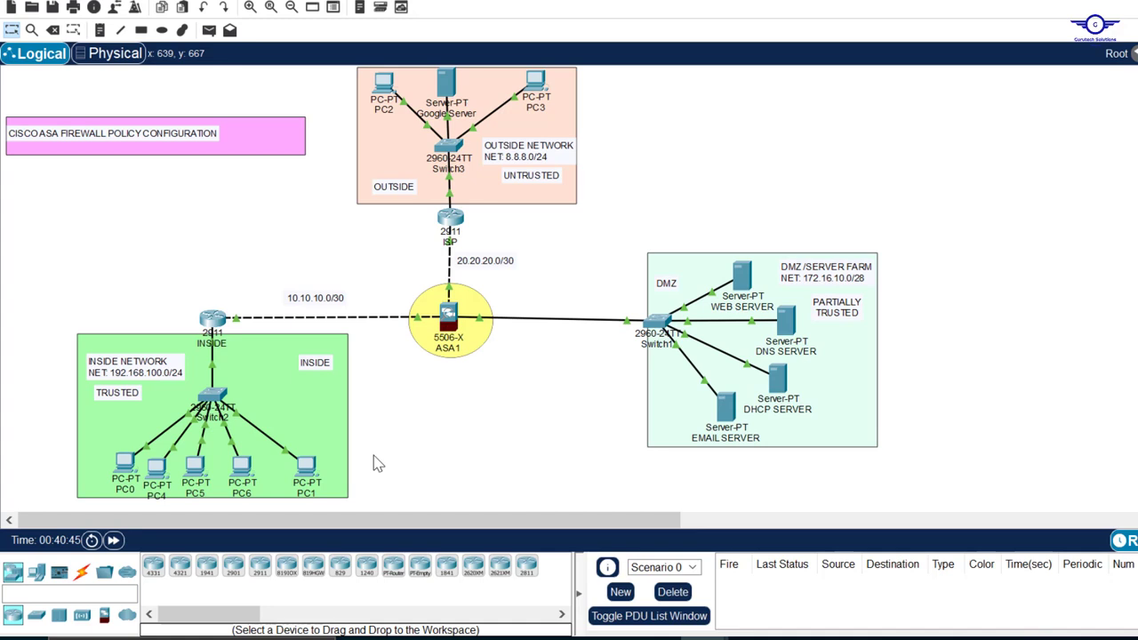
Ping the outside address 8.8.8.8 from PC6's Command Prompt
left_click(242, 469)
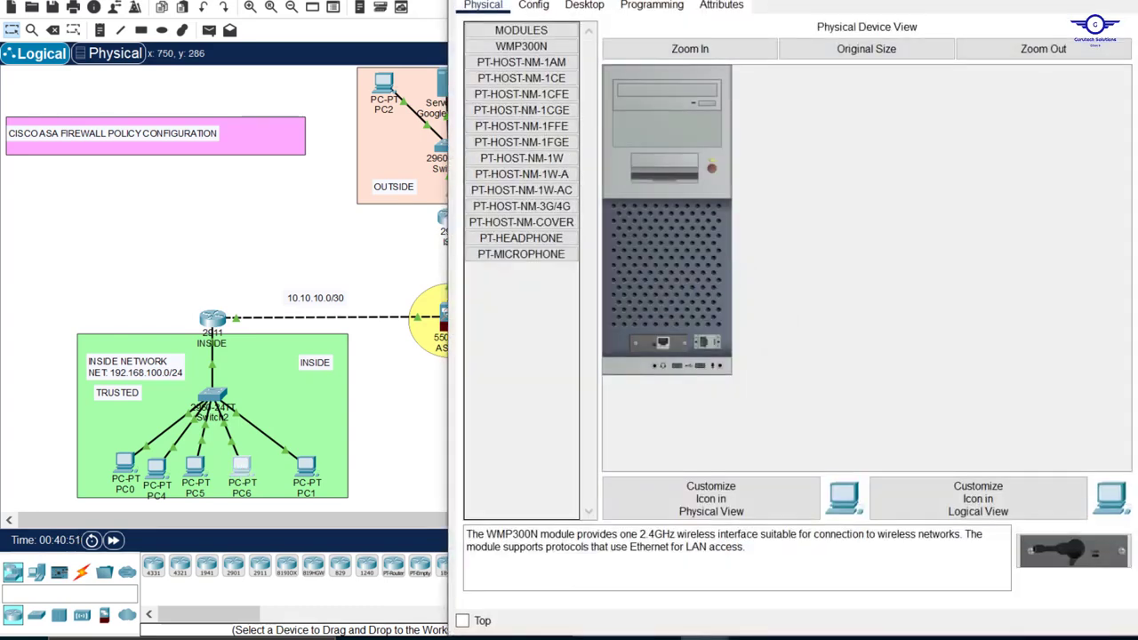
left_click(588, 7)
left_click(922, 76)
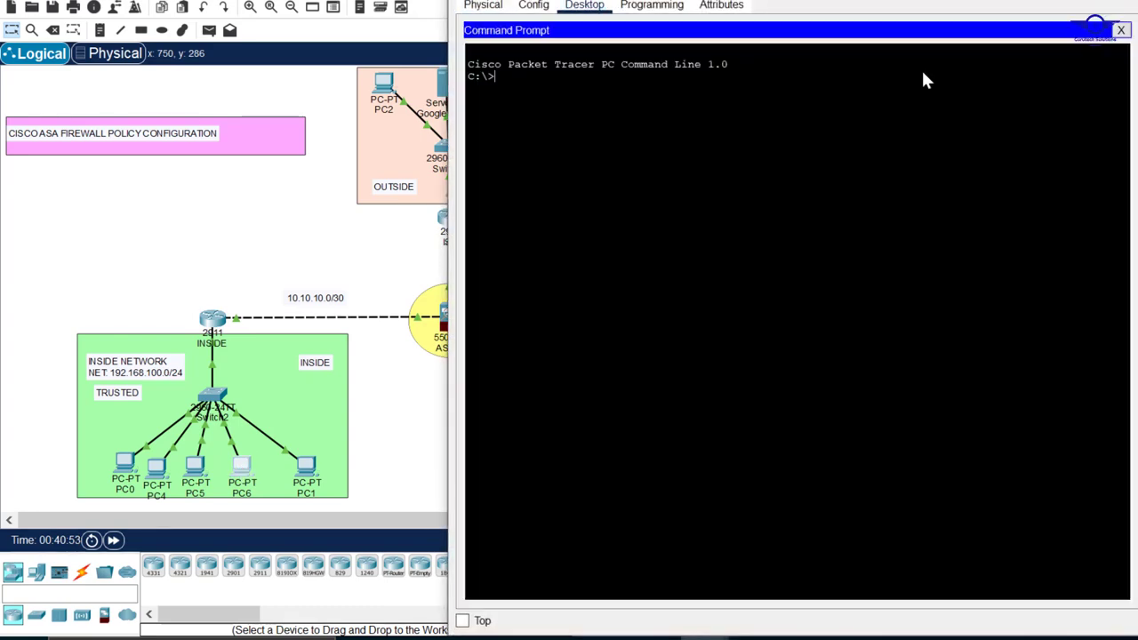
type("PING 8.8.8.8")
key("Return")
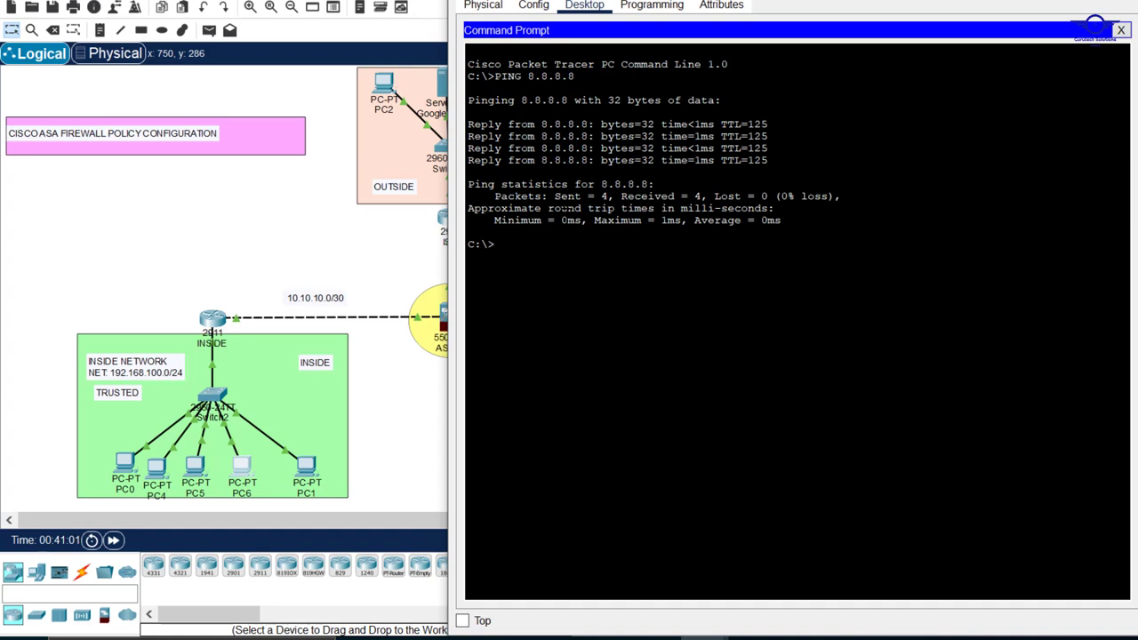
Trace the route from PC6 to 8.8.8.8, review the listed hops, and close the PC6 window
type("TRACERT 8.8.8.8")
key("Return")
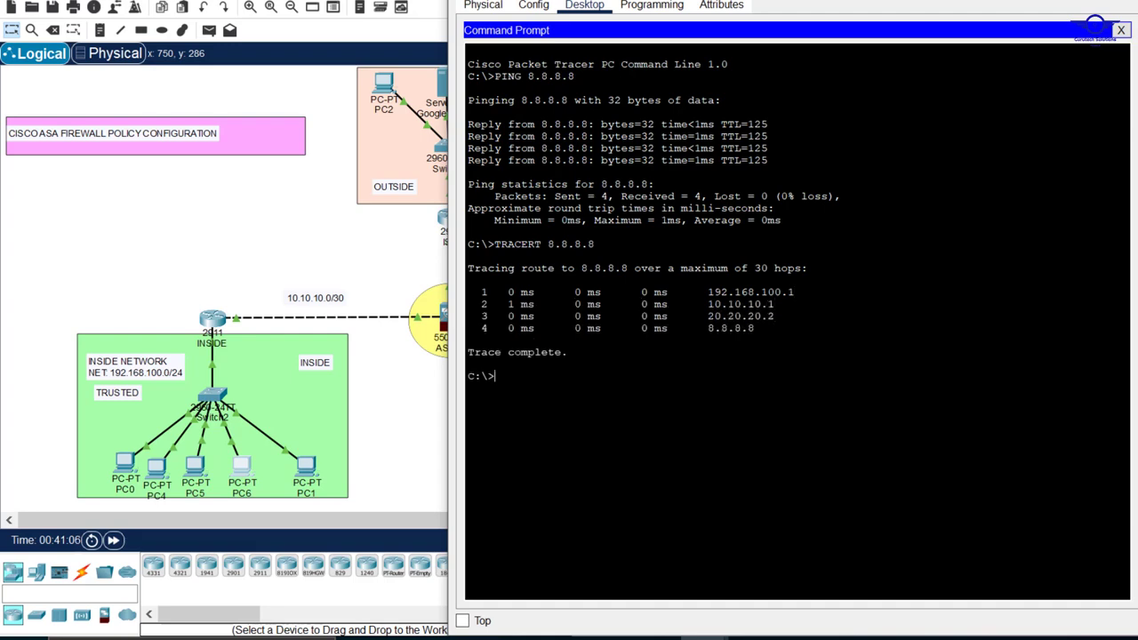
left_click_drag(754, 329, 481, 291)
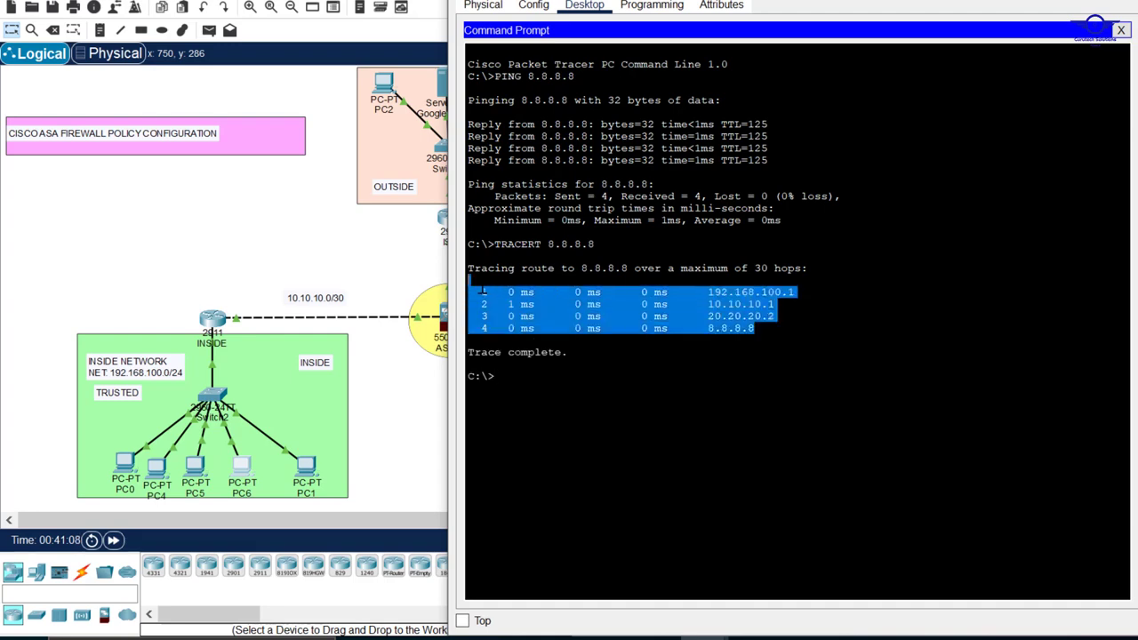
left_click(1125, 1)
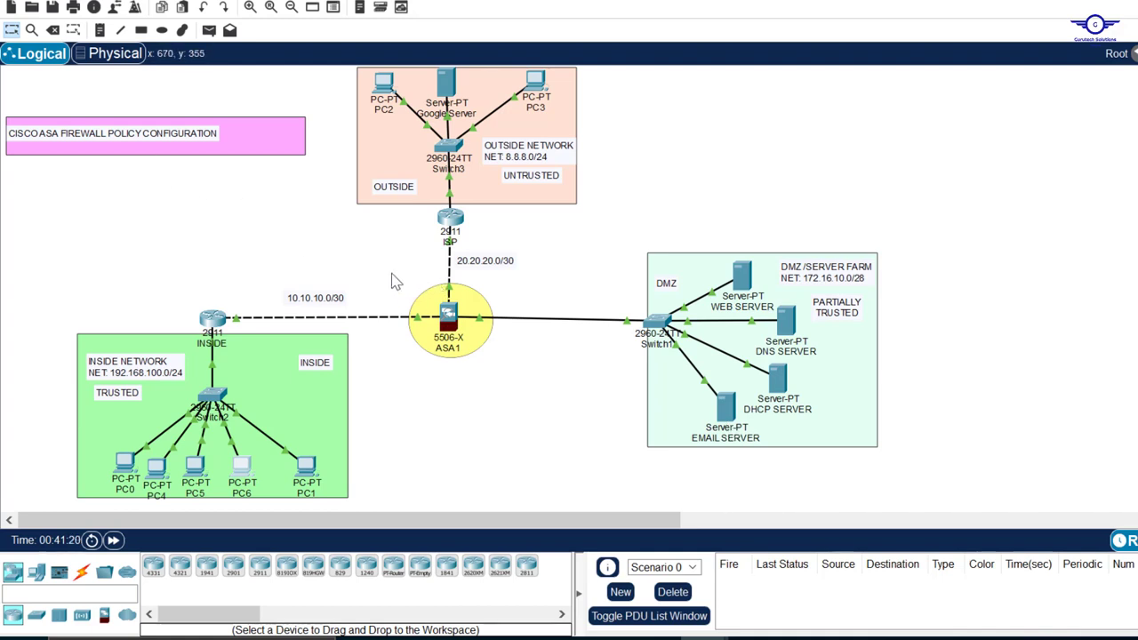
left_click_drag(391, 272, 557, 387)
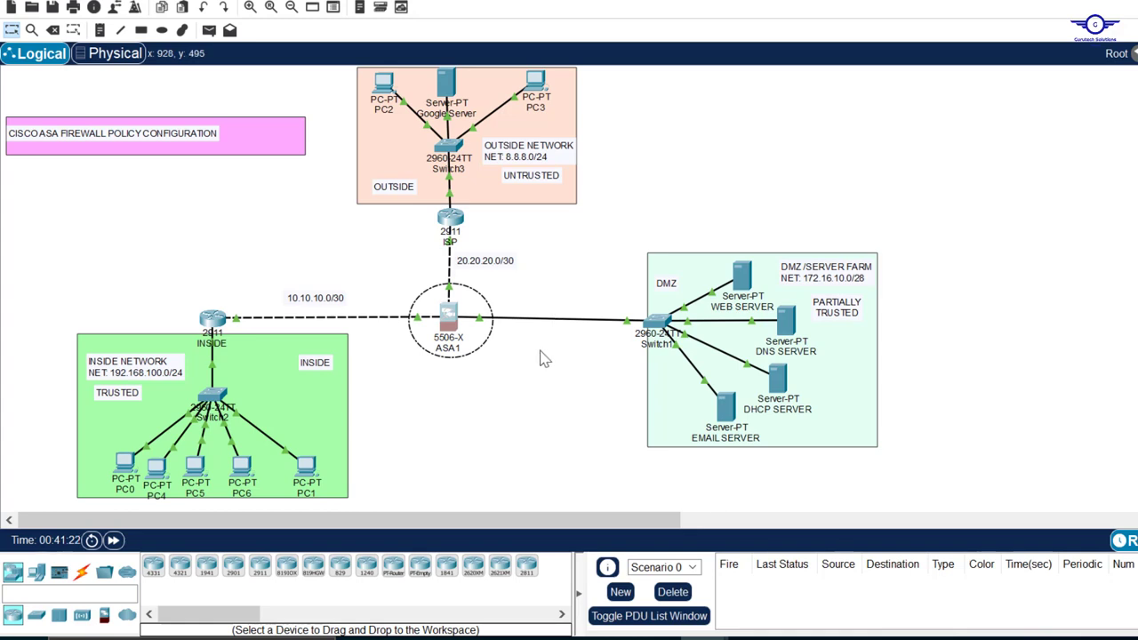